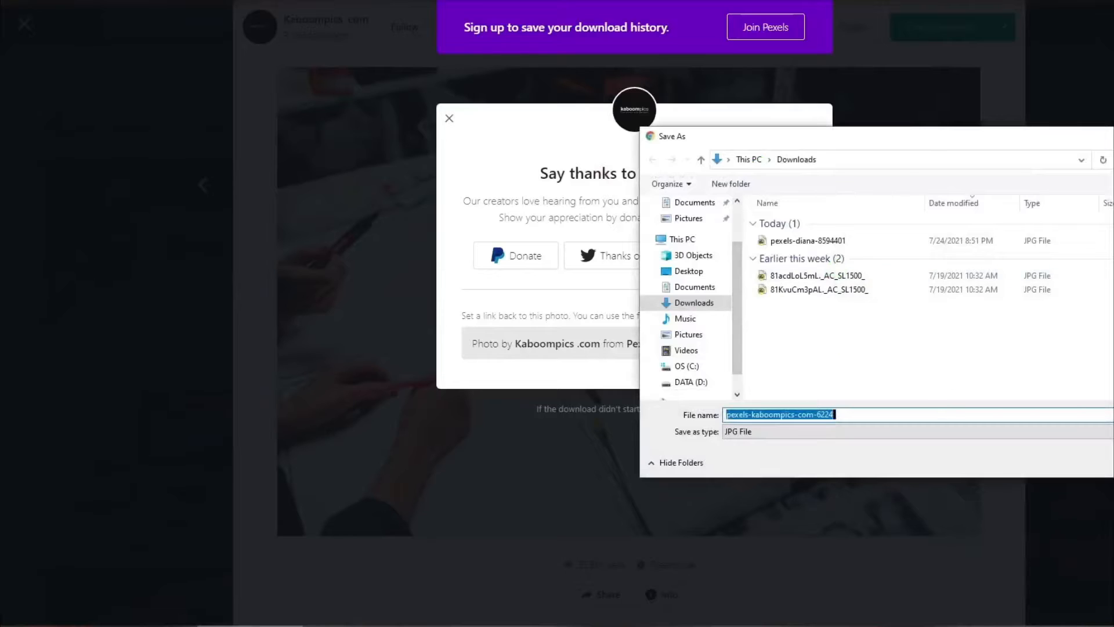
- Save the photo to the Downloads folder as pexels-kaboompics-com-6224 in JPG format and close the thank-you dialog
key(Return)
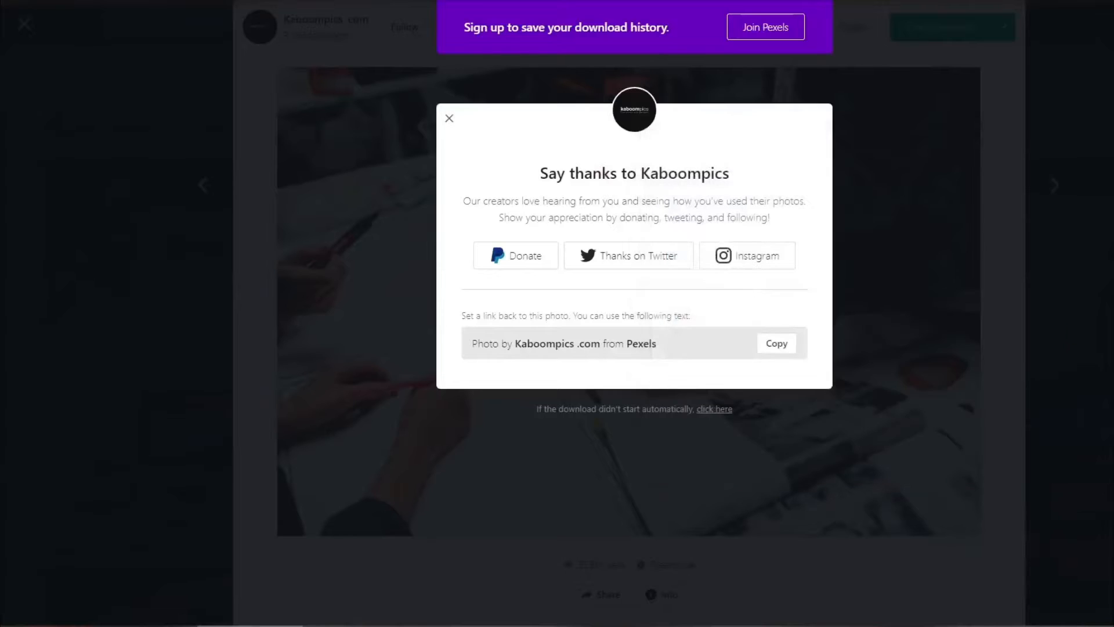
click(143, 172)
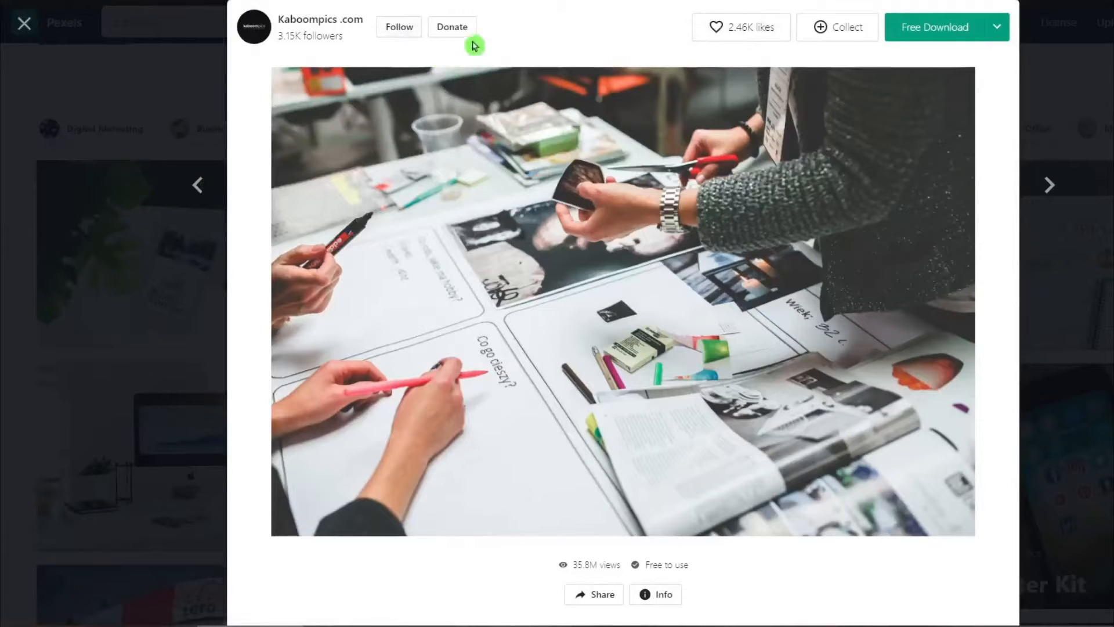
click(41, 52)
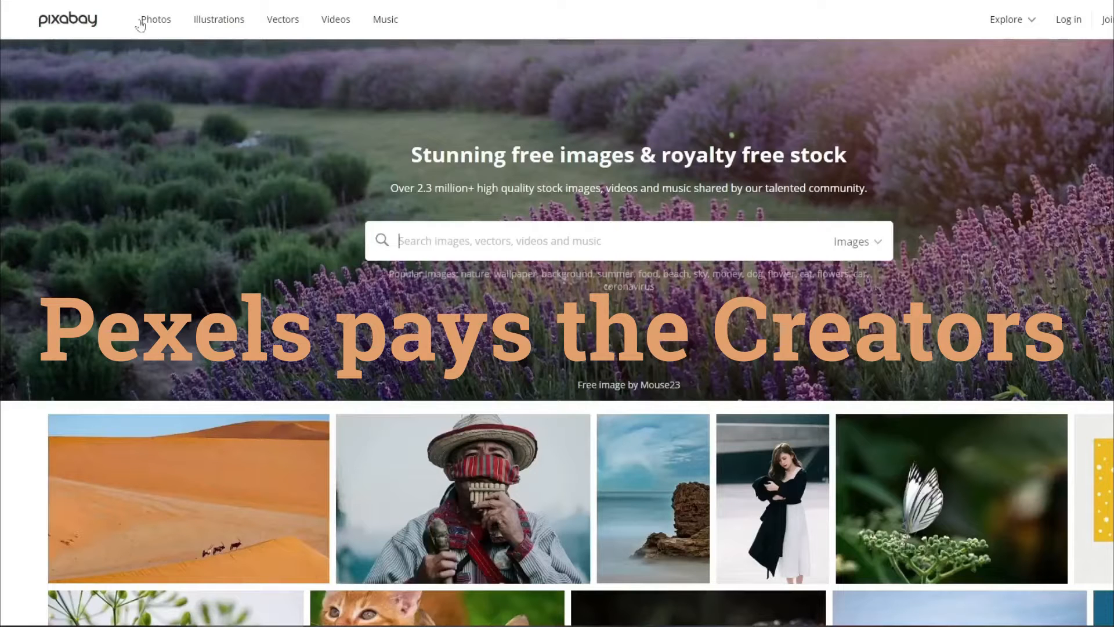
- Restrict the Pixabay search to vector graphics, search for "car" and browse the results
click(856, 242)
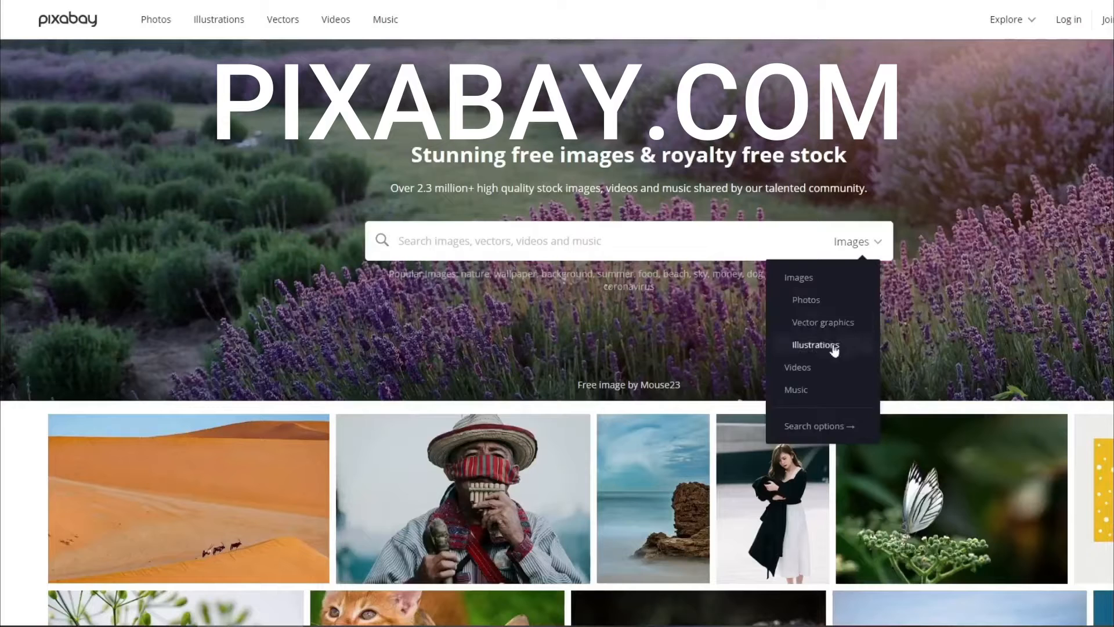
right_click(880, 354)
click(824, 322)
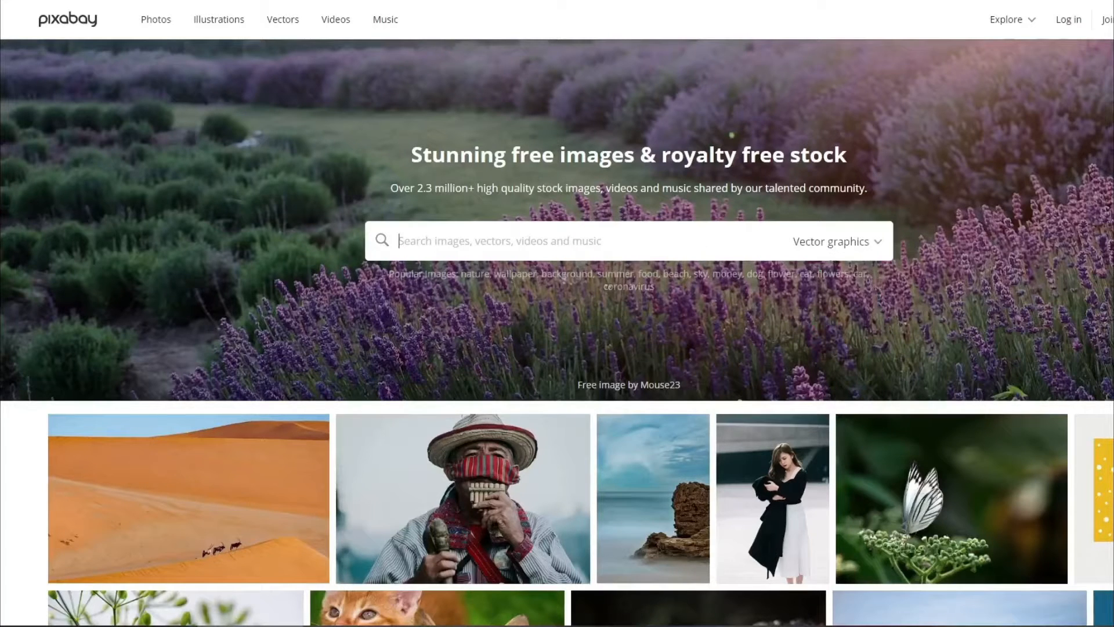
text(car)
key(Return)
scroll(242, 353, down, 8)
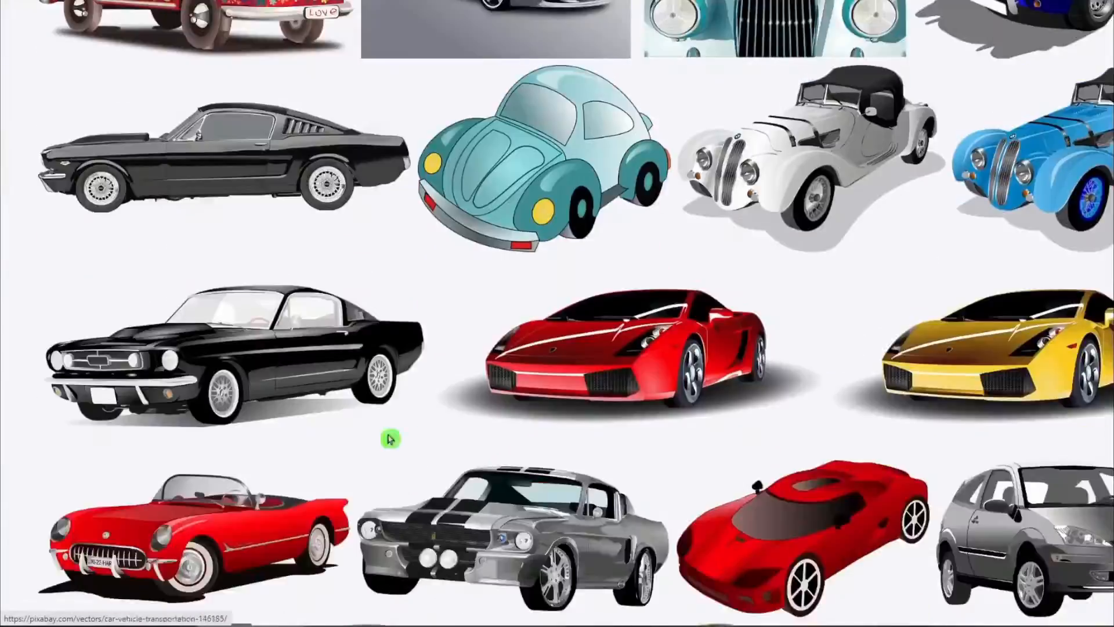
scroll(294, 467, up, 8)
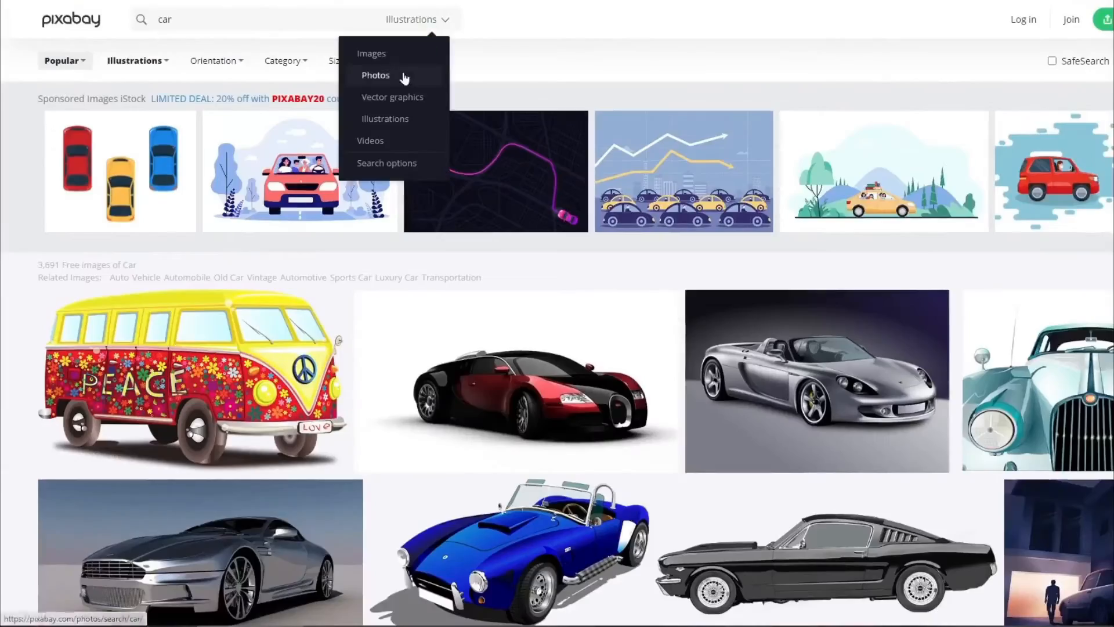
- Limit the car results to photos and open the photo of the woman in a white headscarf driving a vintage car
click(373, 75)
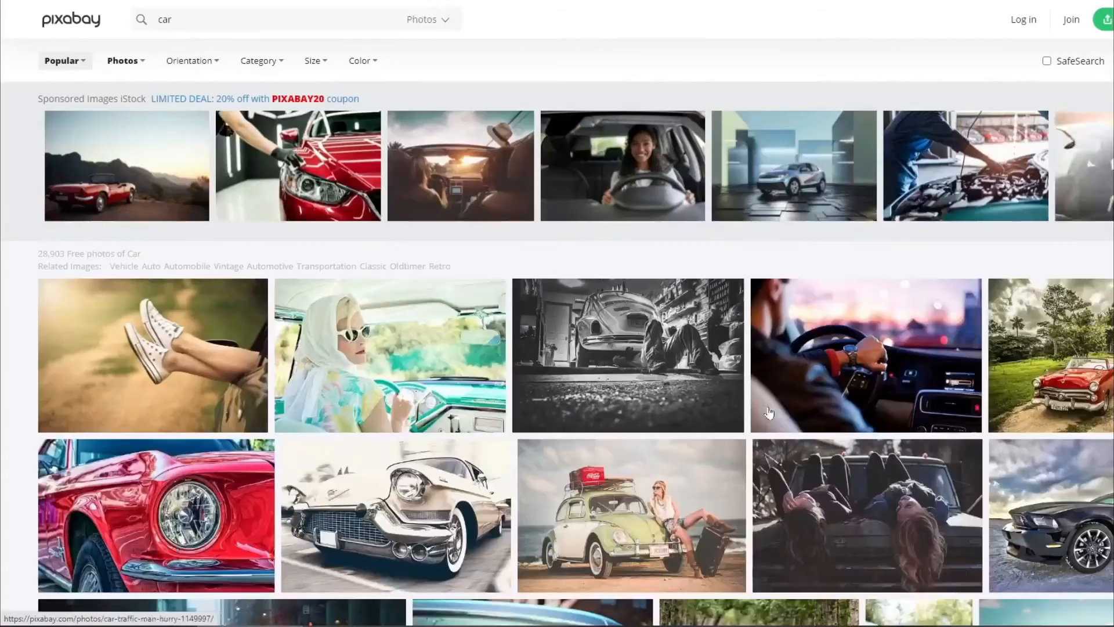
scroll(972, 471, down, 3)
scroll(972, 472, up, 3)
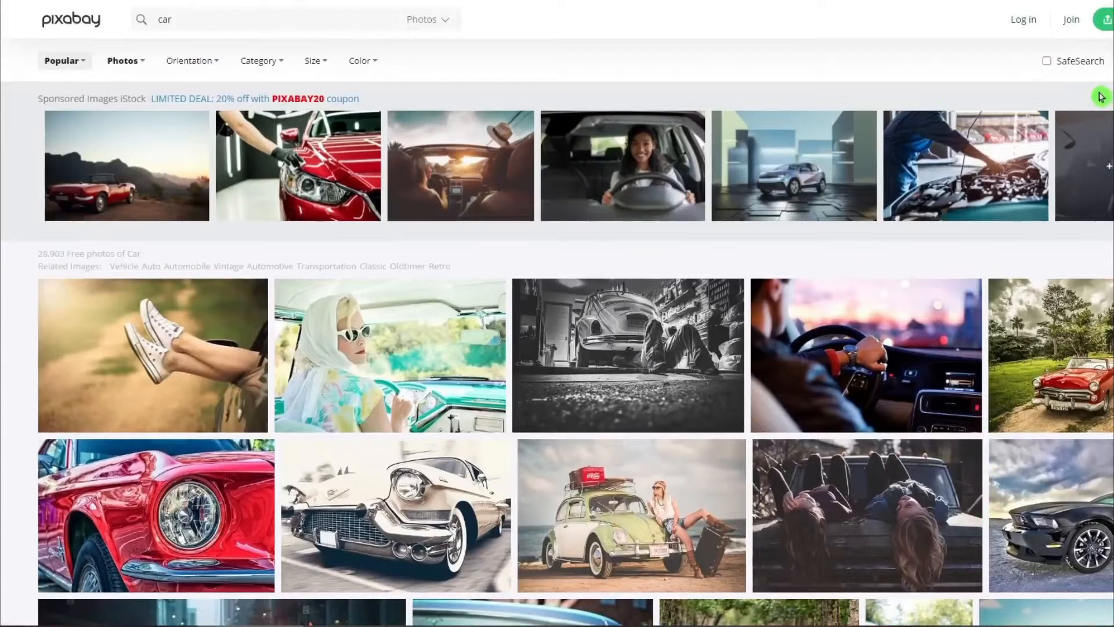
click(411, 356)
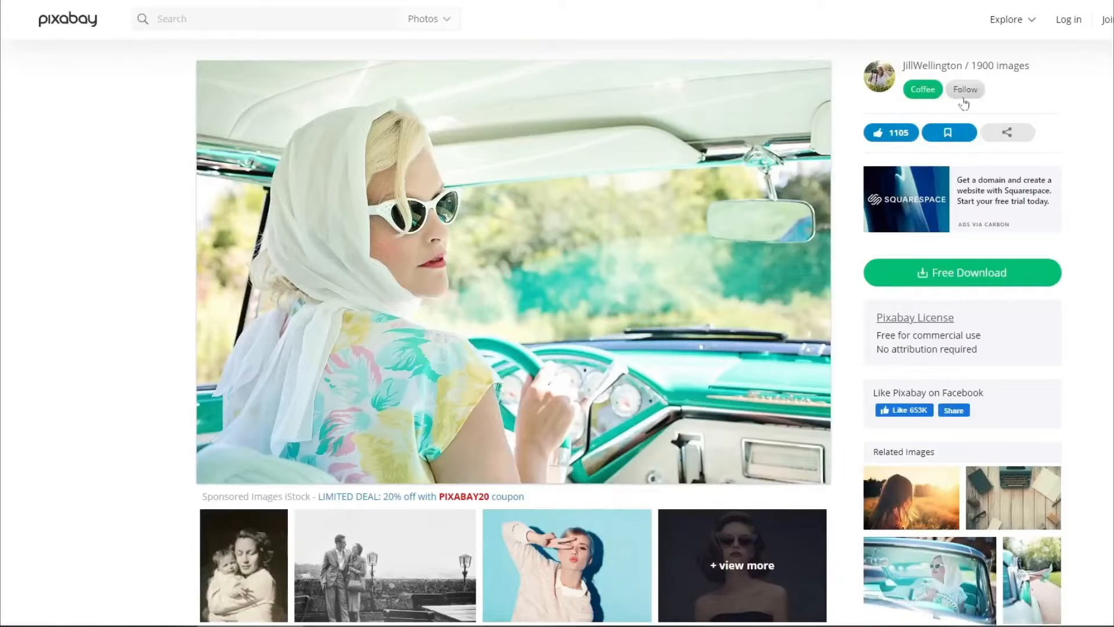
- Try to download the driver photo as a 1920×1280 JPG and dismiss the captcha dialog
click(931, 272)
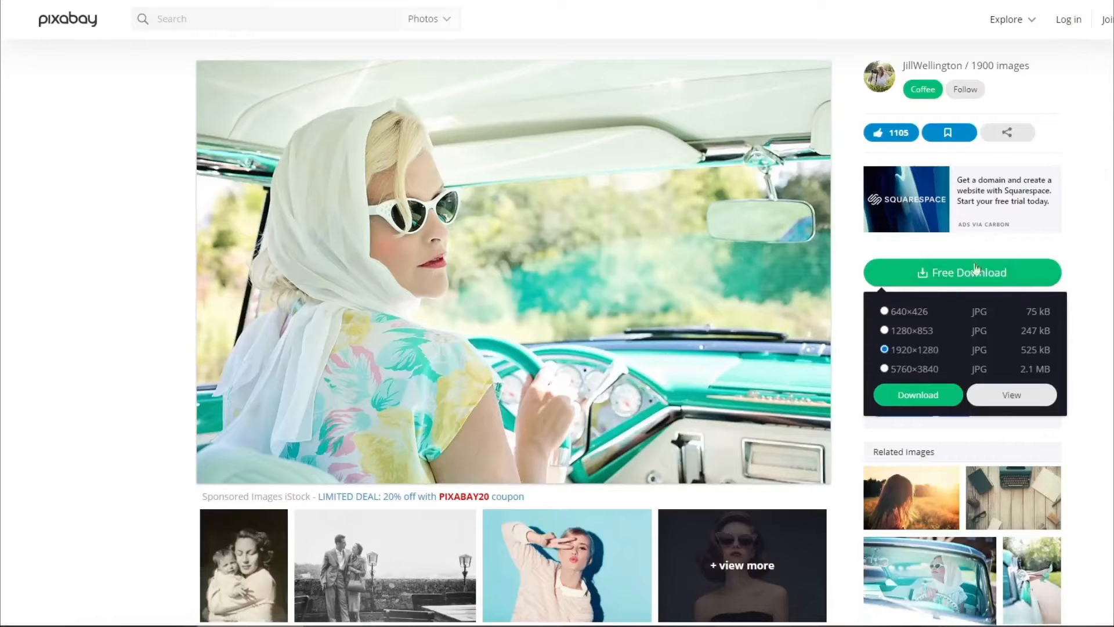
click(920, 394)
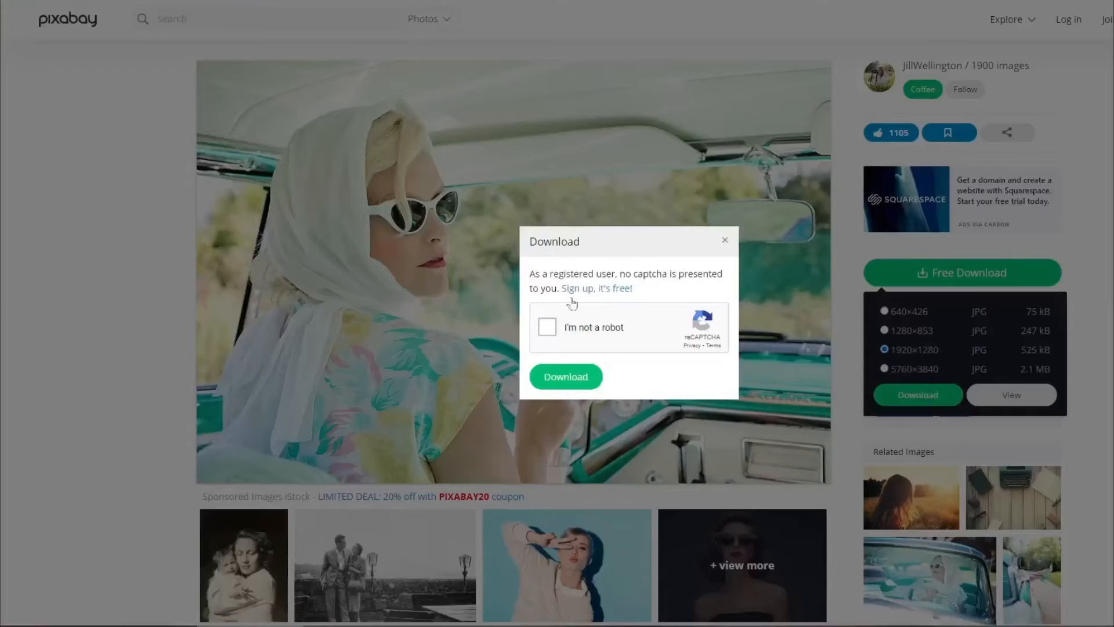
click(725, 239)
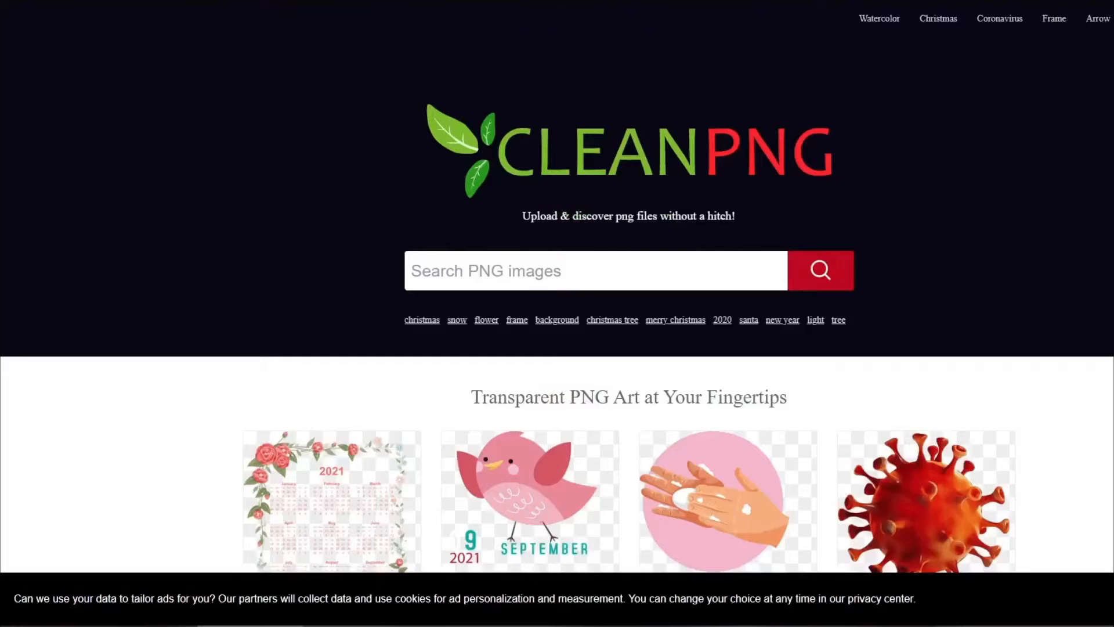
- Look over the featured images on the CleanPNG home page and search the site for "man"
scroll(917, 412, down, 10)
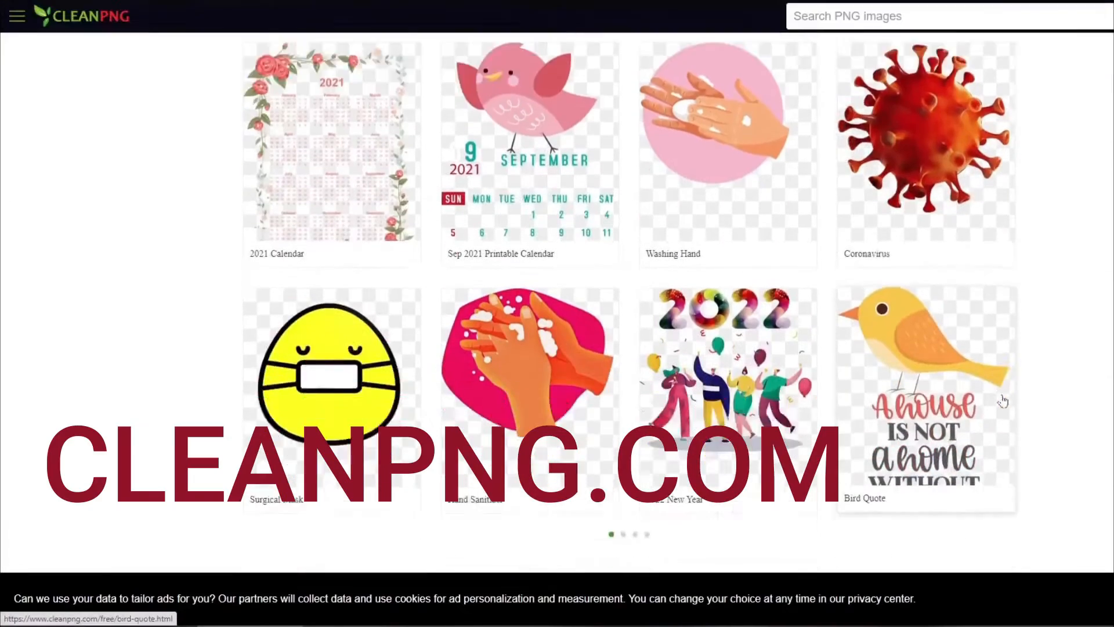
scroll(1099, 322, up, 10)
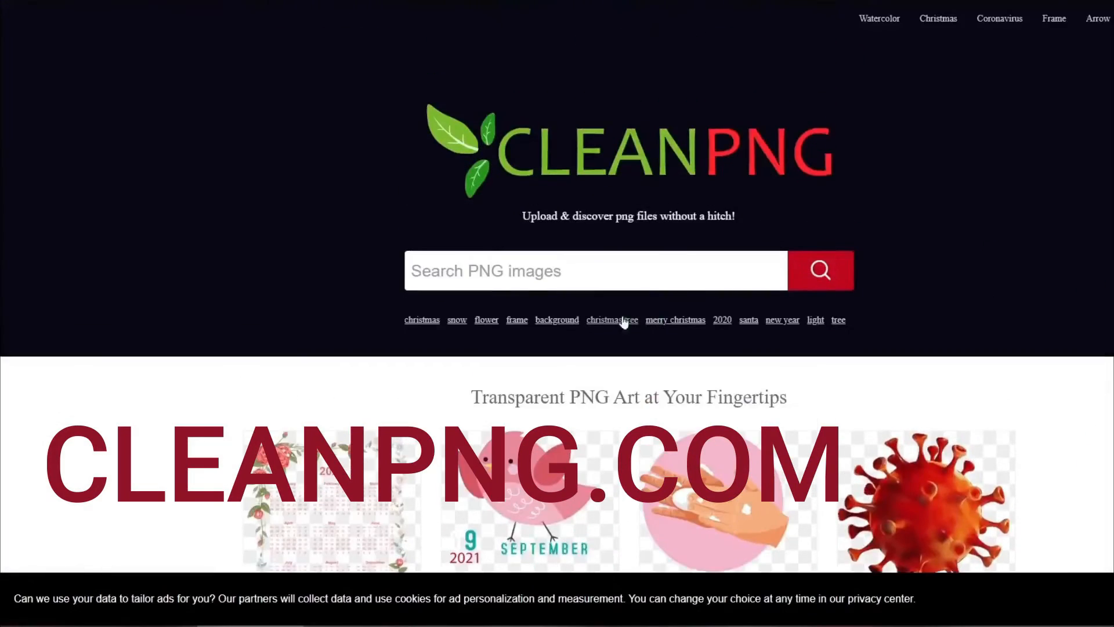
click(633, 271)
text(man)
key(Return)
scroll(632, 302, down, 5)
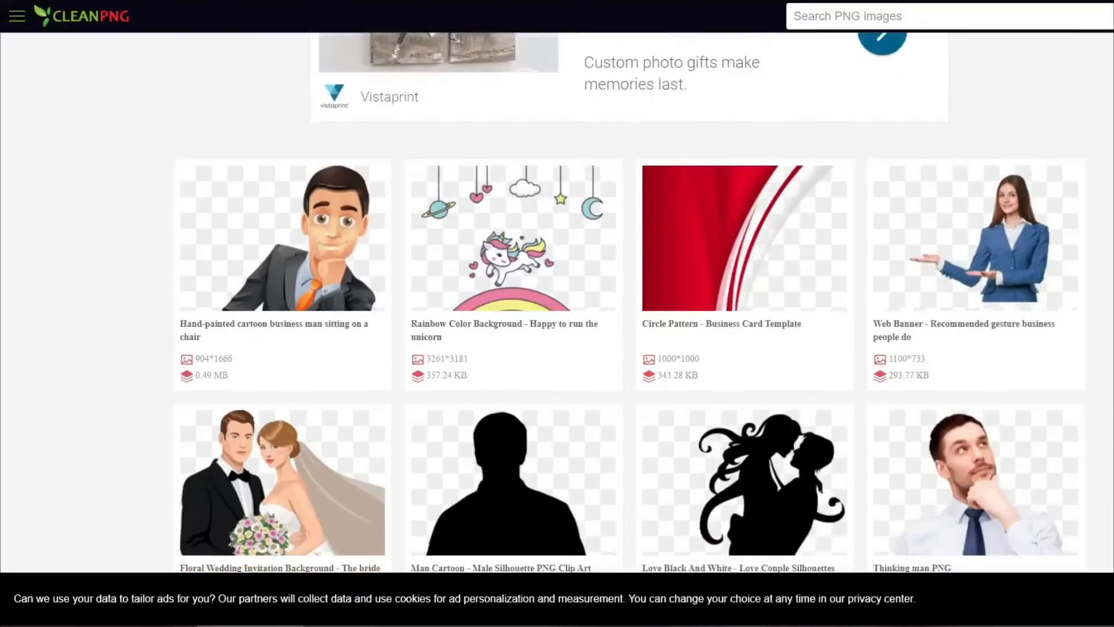
- Browse the man results and open the image of the surprised man in a white T-shirt covering his mouth
scroll(1112, 415, down, 7)
scroll(1112, 415, up, 8)
scroll(1111, 415, down, 4)
scroll(798, 225, down, 12)
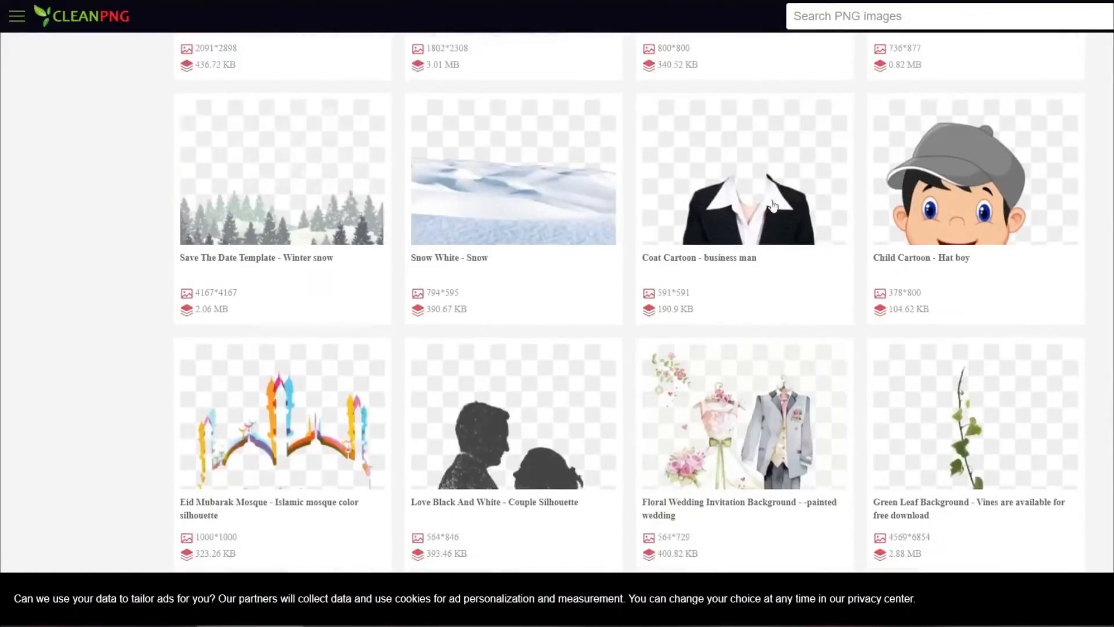
scroll(733, 156, down, 10)
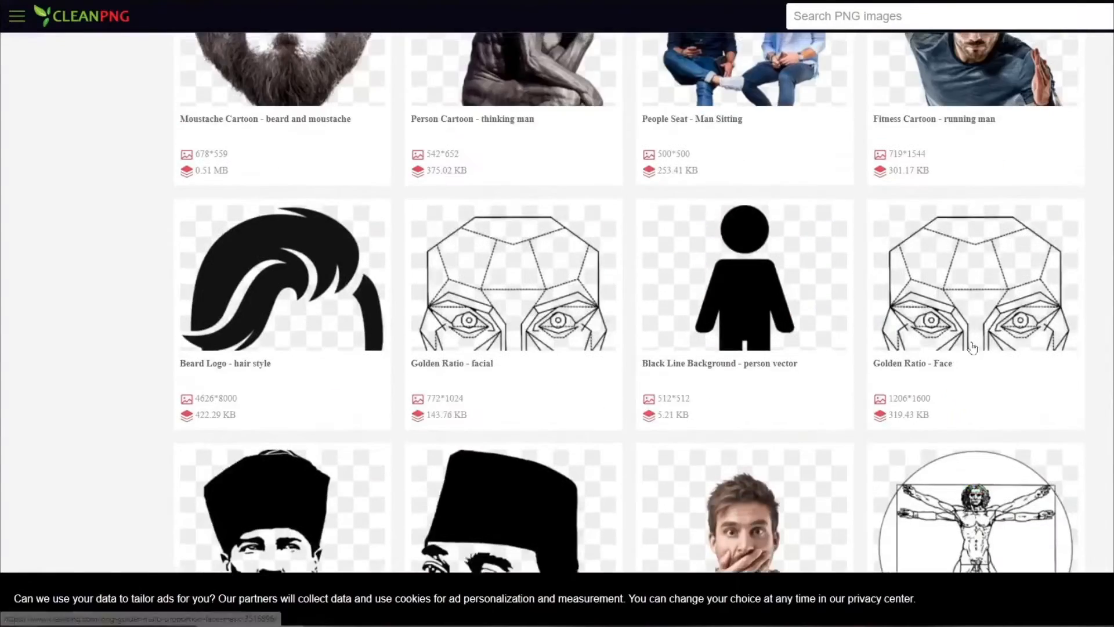
scroll(973, 347, down, 3)
click(783, 342)
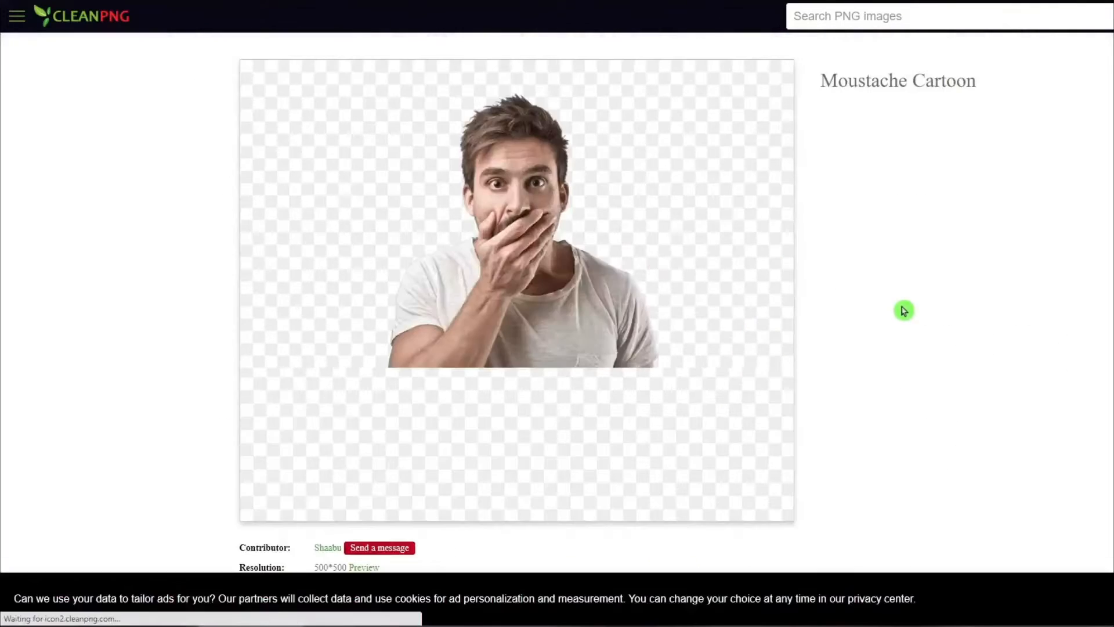
- Download the free 500*500 PNG of the surprised man and save the file
scroll(657, 340, down, 5)
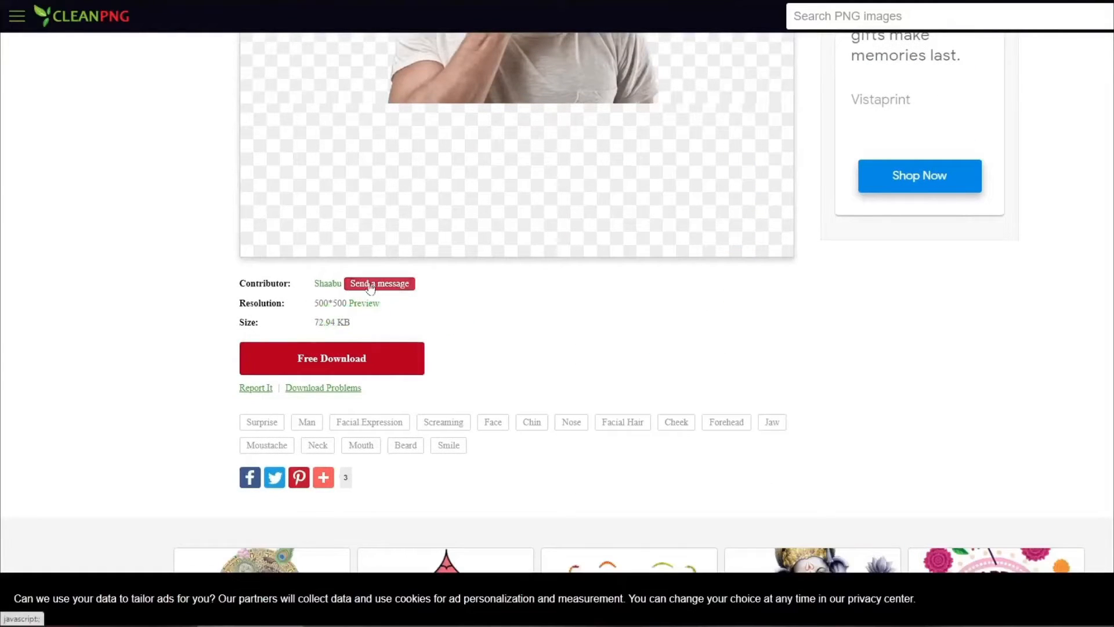
click(343, 359)
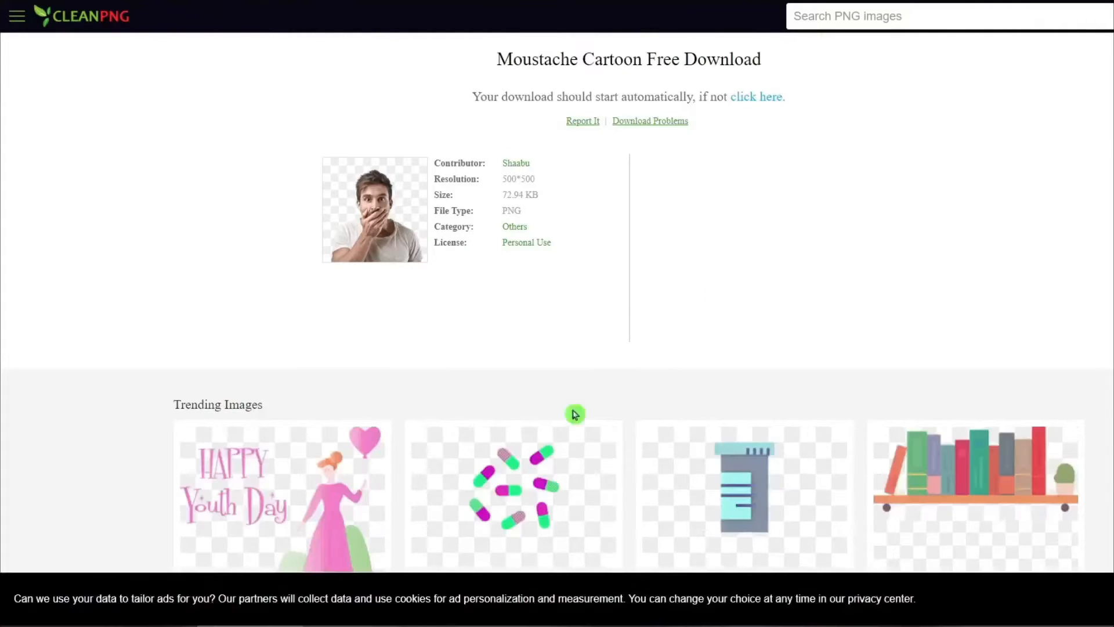
key(Return)
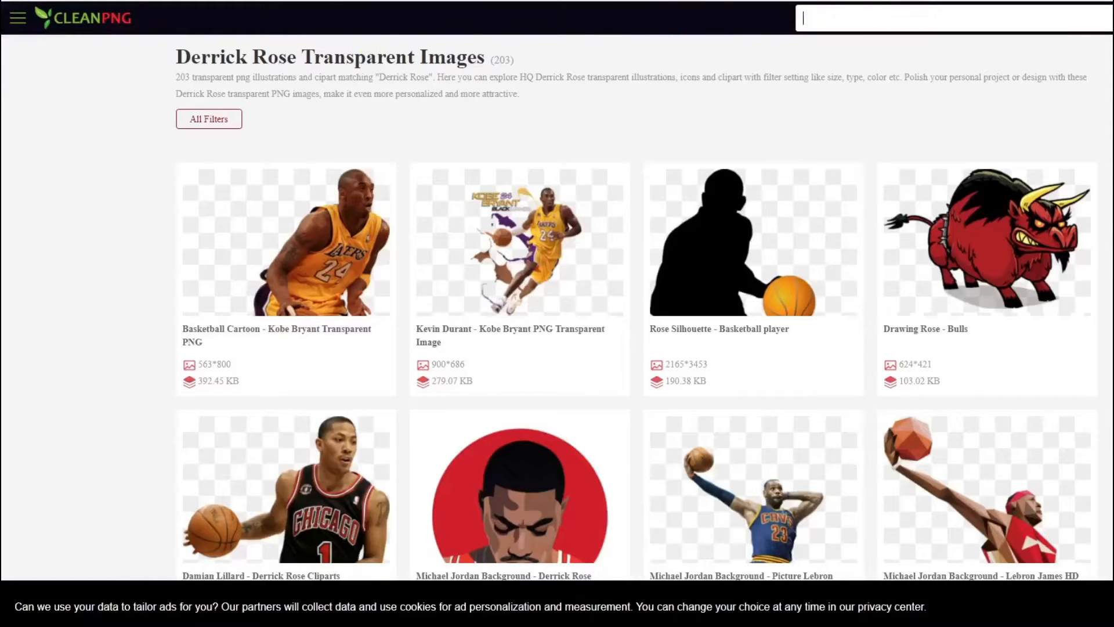
- Search CleanPNG for "derrick rose" and open the leap dunk image of the player in the red Bulls uniform
text(derrick rose)
key(Return)
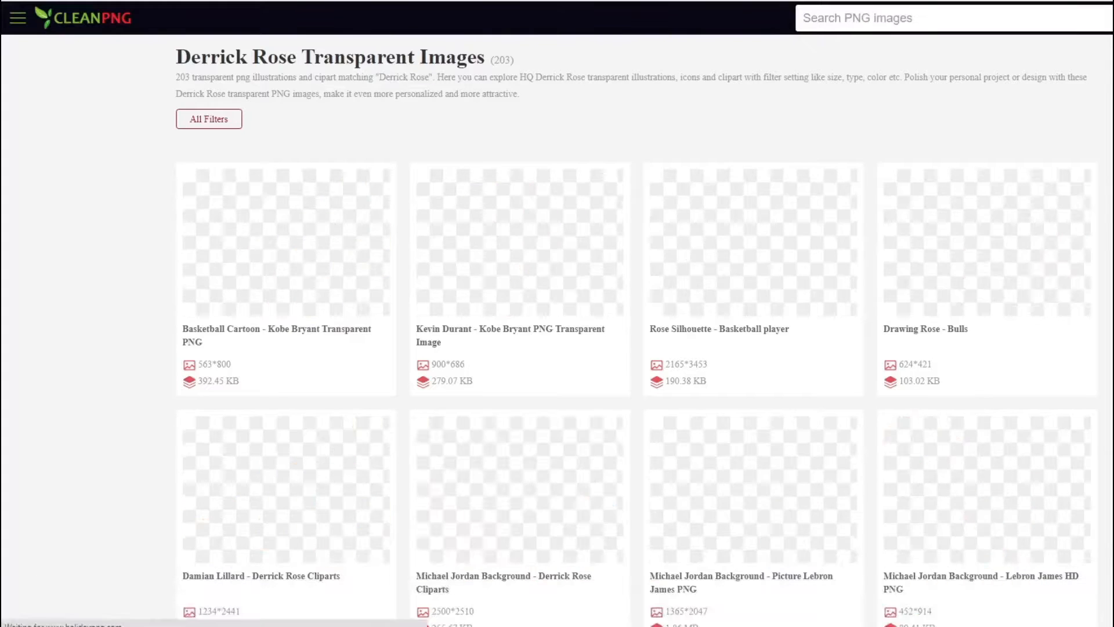
scroll(973, 262, down, 1)
scroll(636, 307, down, 20)
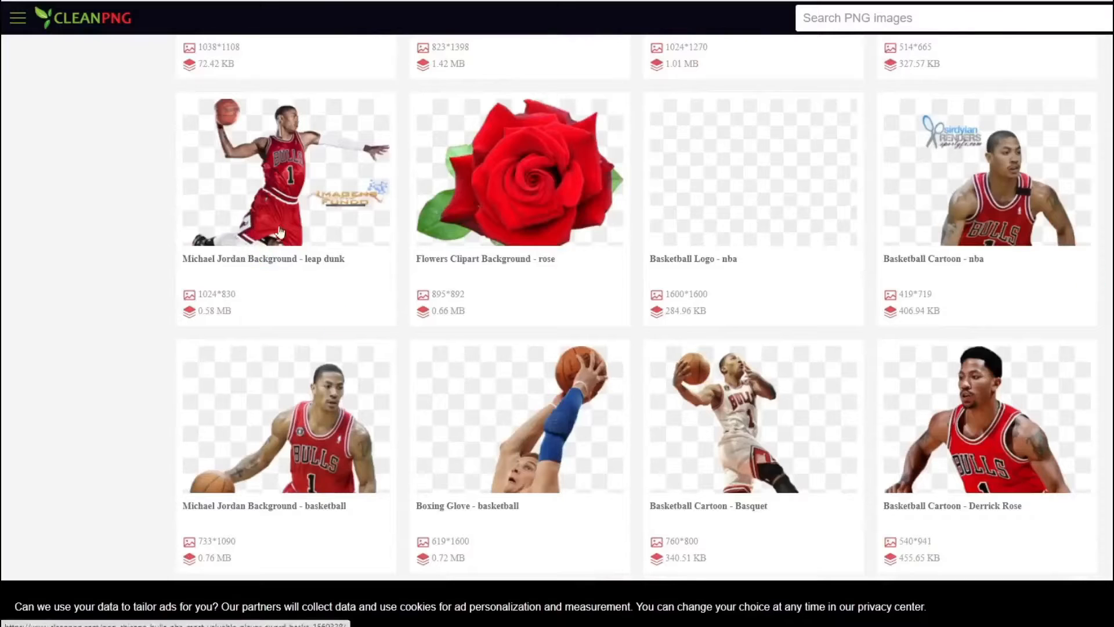
click(319, 195)
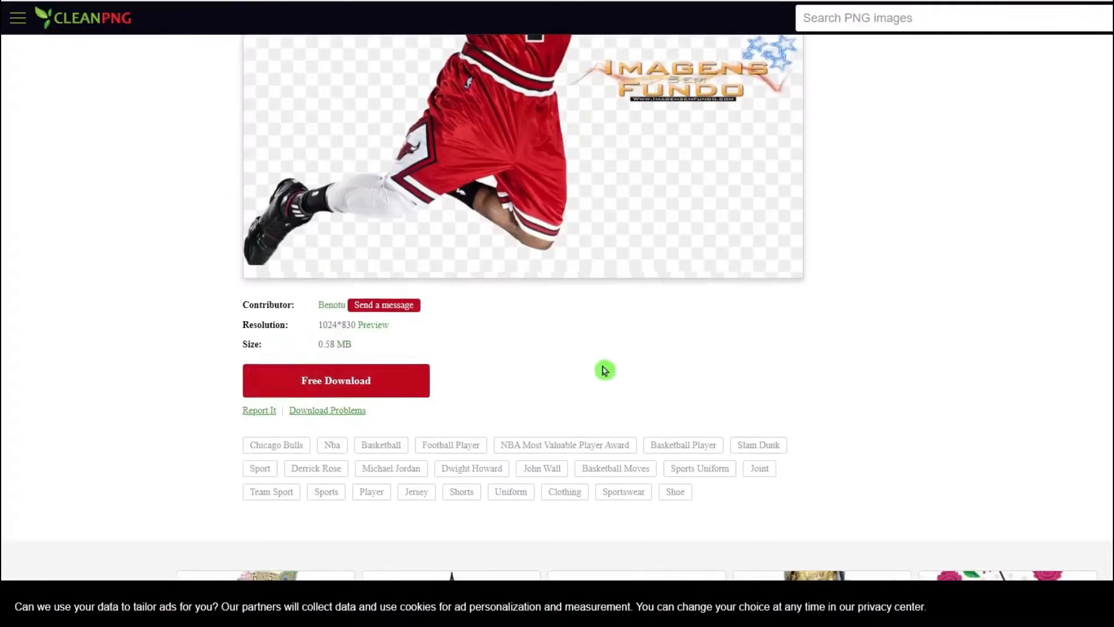
scroll(609, 360, up, 5)
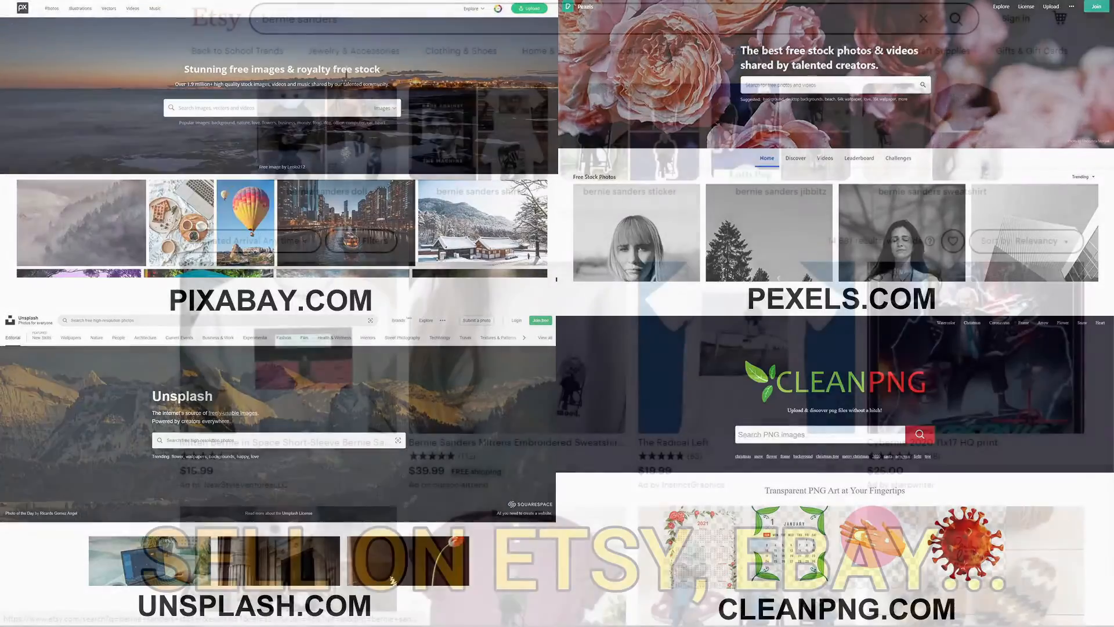
- Examine the Bernie Sanders merchandise listings on Etsy, comparing product types, prices and review counts down to the end of the page
scroll(486, 269, up, 1)
scroll(486, 269, down, 5)
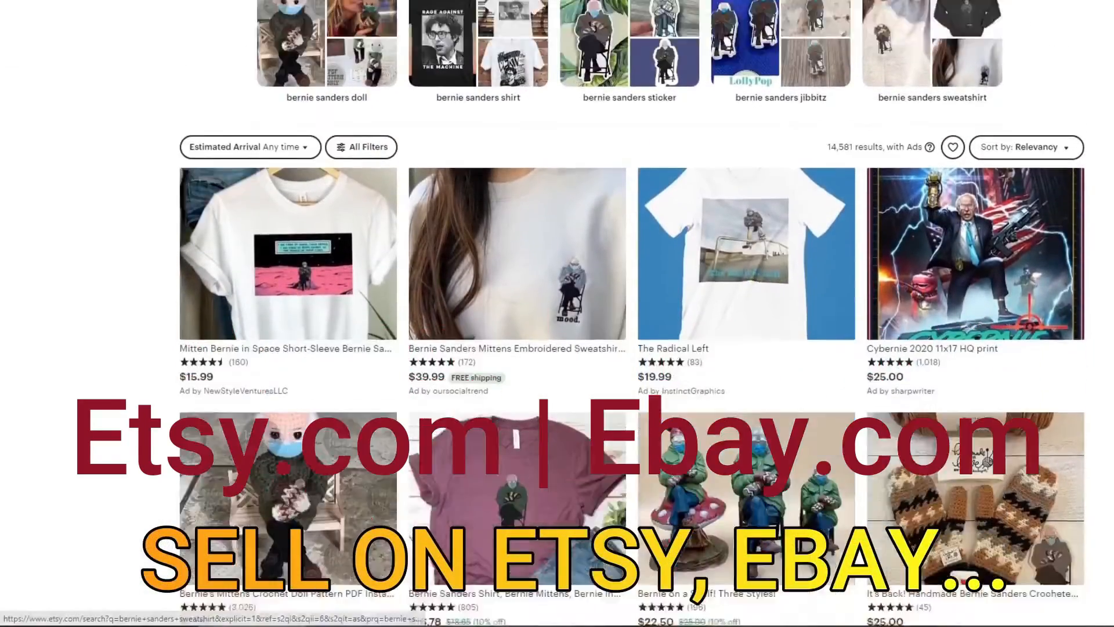
scroll(486, 268, down, 4)
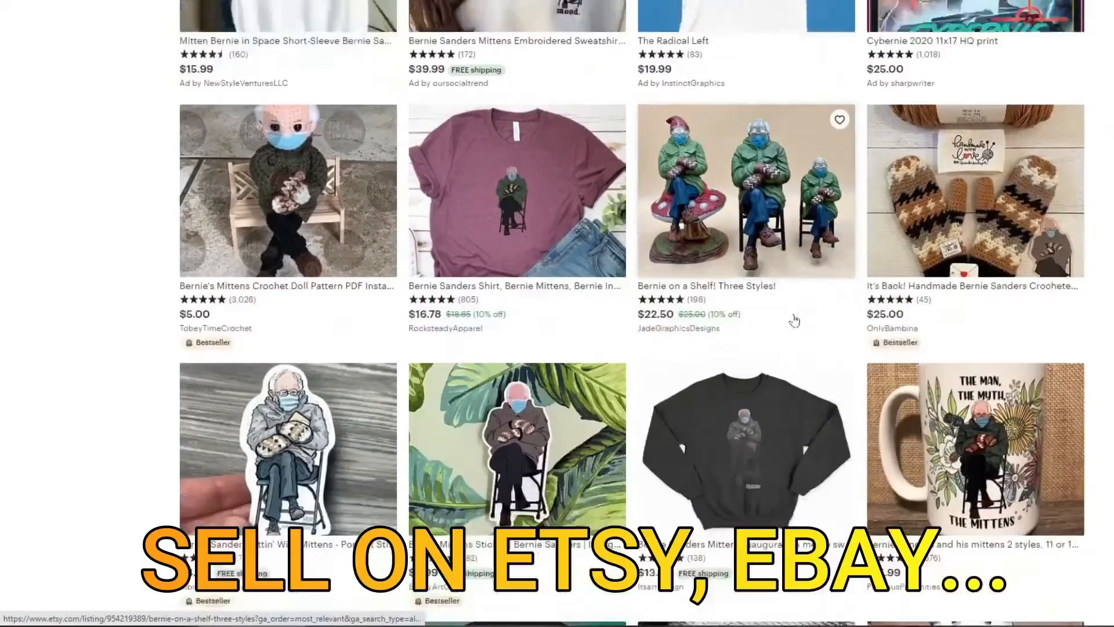
scroll(418, 254, up, 2)
scroll(322, 309, down, 6)
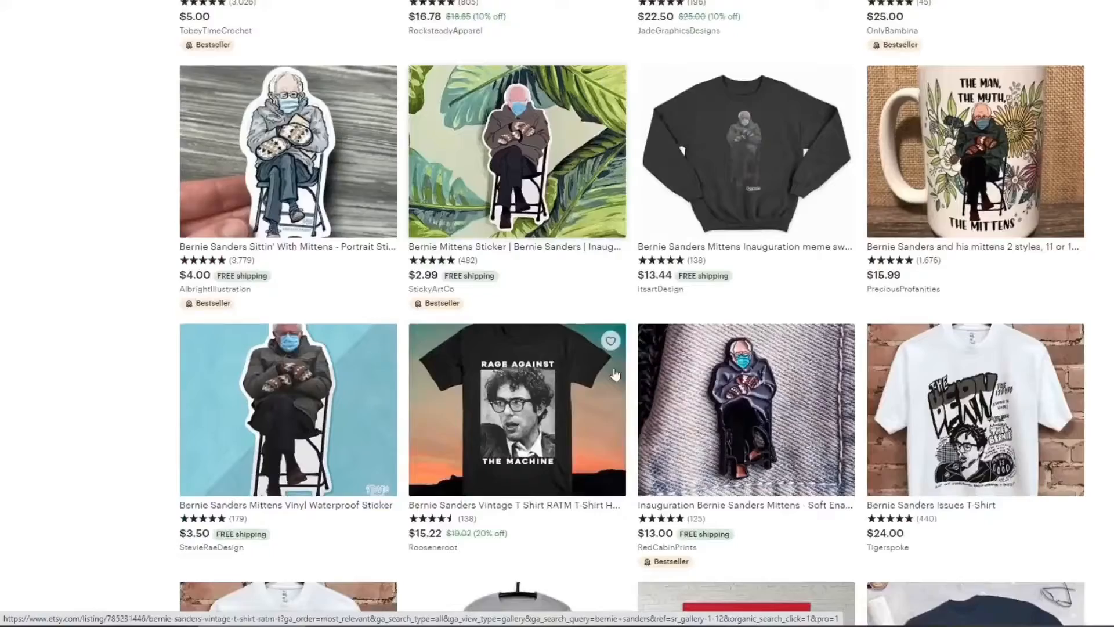
scroll(497, 369, down, 6)
scroll(496, 369, down, 8)
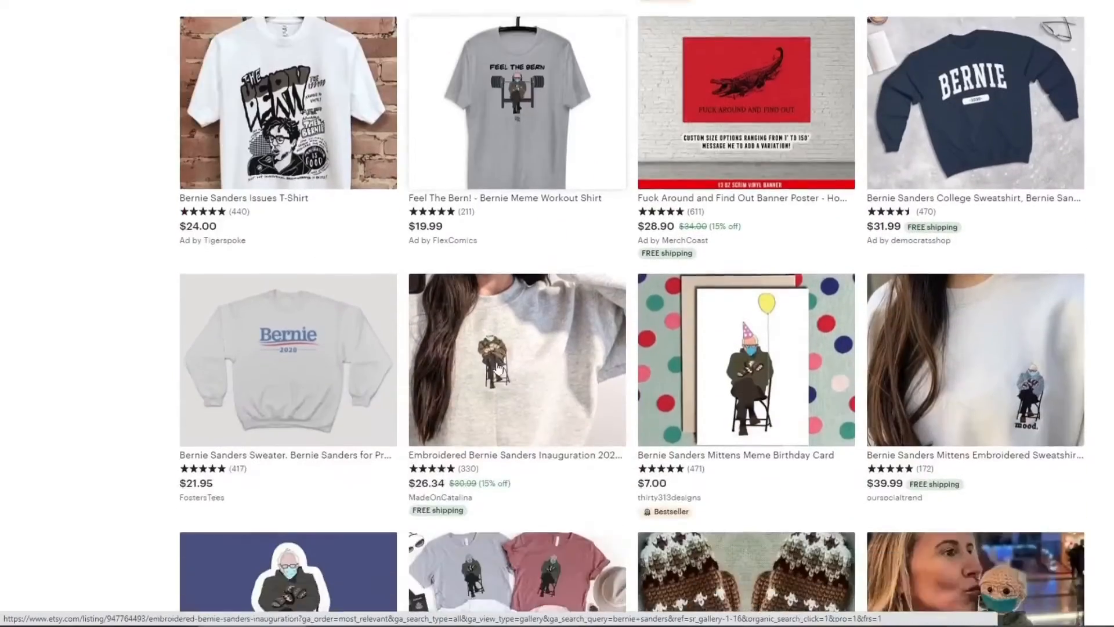
scroll(497, 367, down, 3)
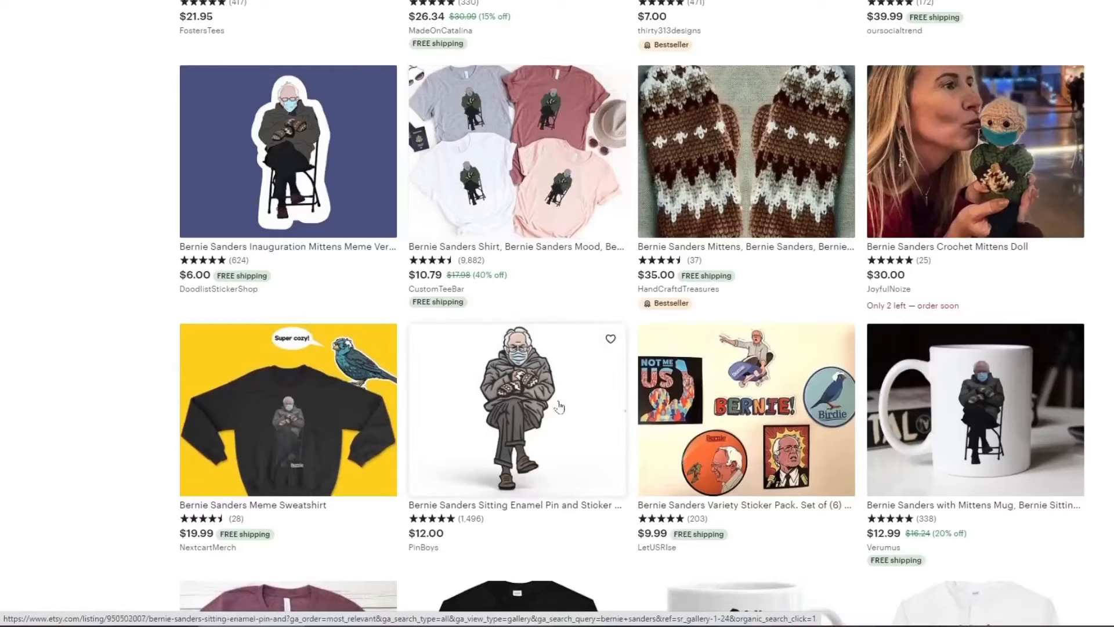
scroll(486, 529, down, 7)
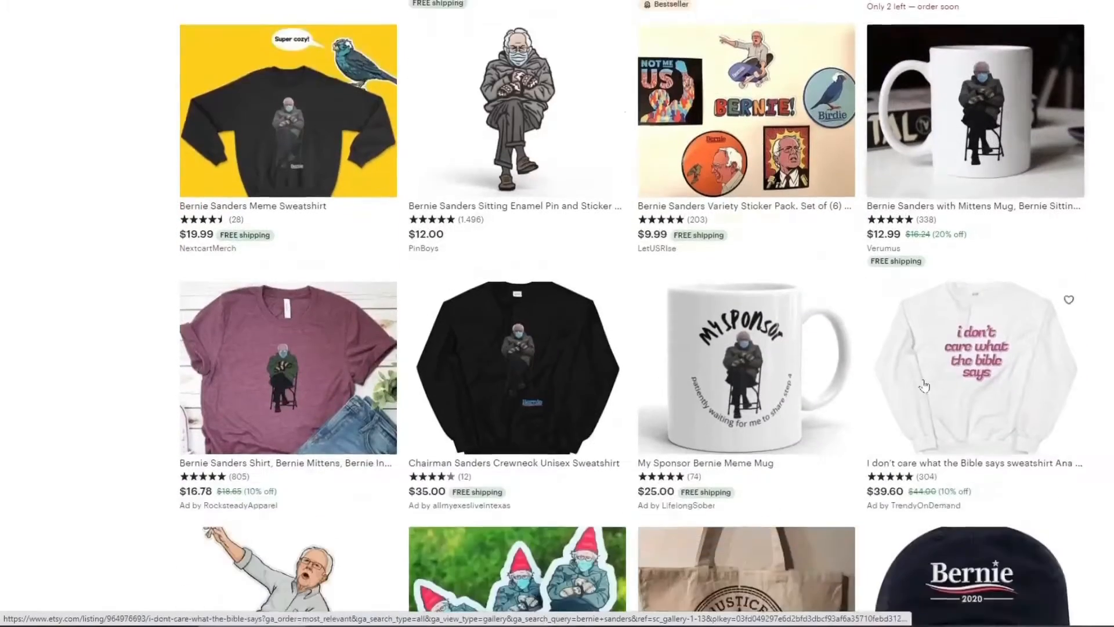
scroll(748, 293, down, 20)
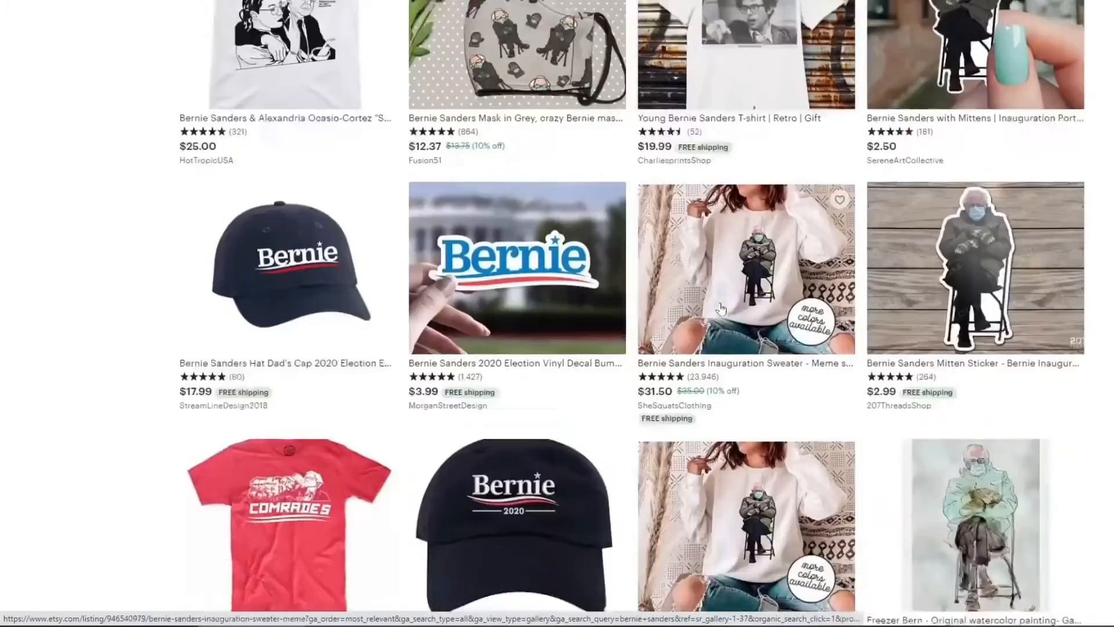
scroll(860, 364, down, 9)
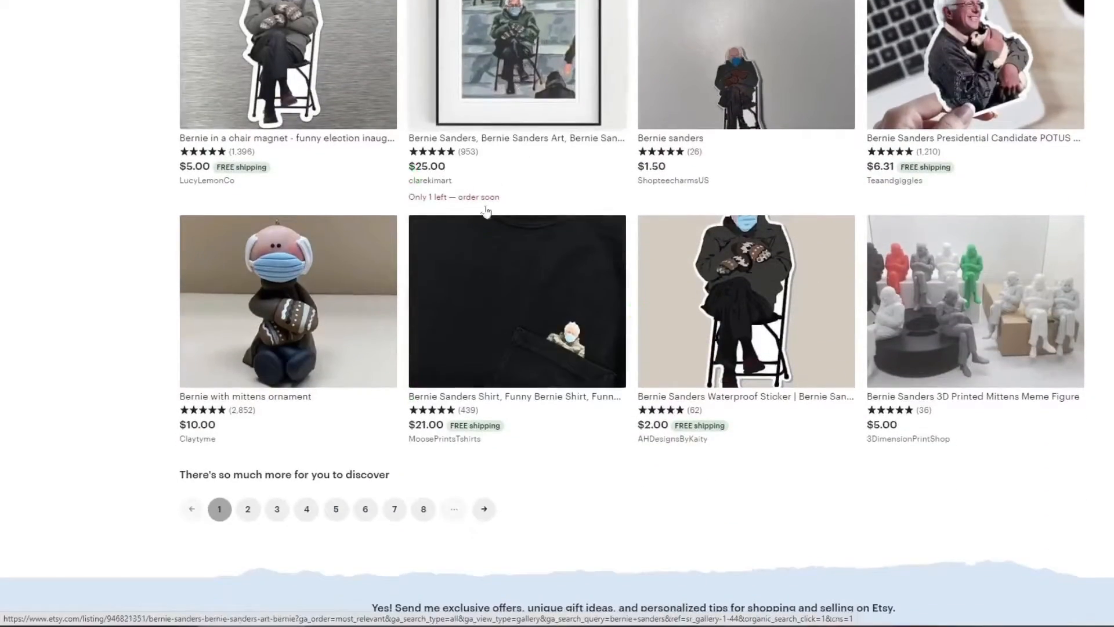
scroll(446, 173, down, 2)
scroll(636, 274, up, 20)
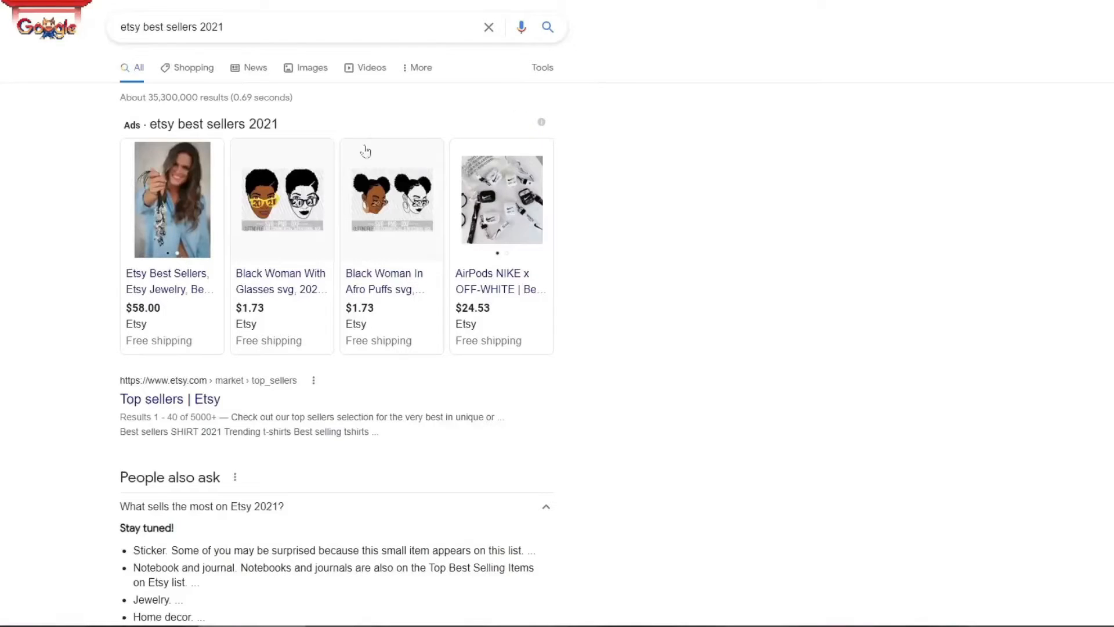
- Read the Google results for Etsy best sellers in 2021, then open Etsy's Top sellers page and browse its listings
scroll(381, 379, down, 3)
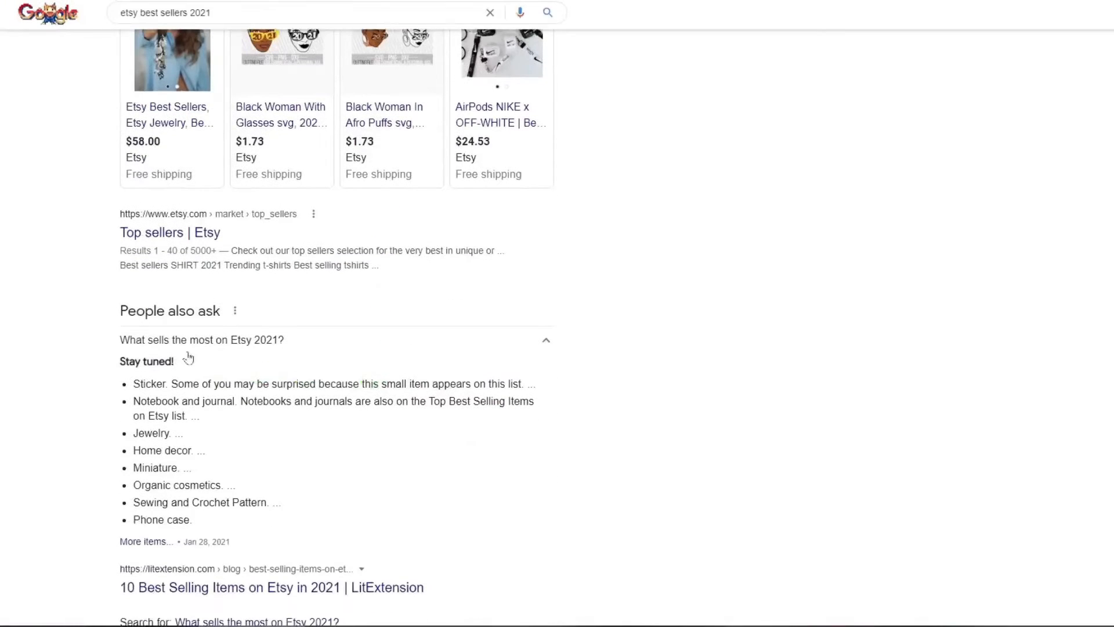
scroll(169, 279, down, 3)
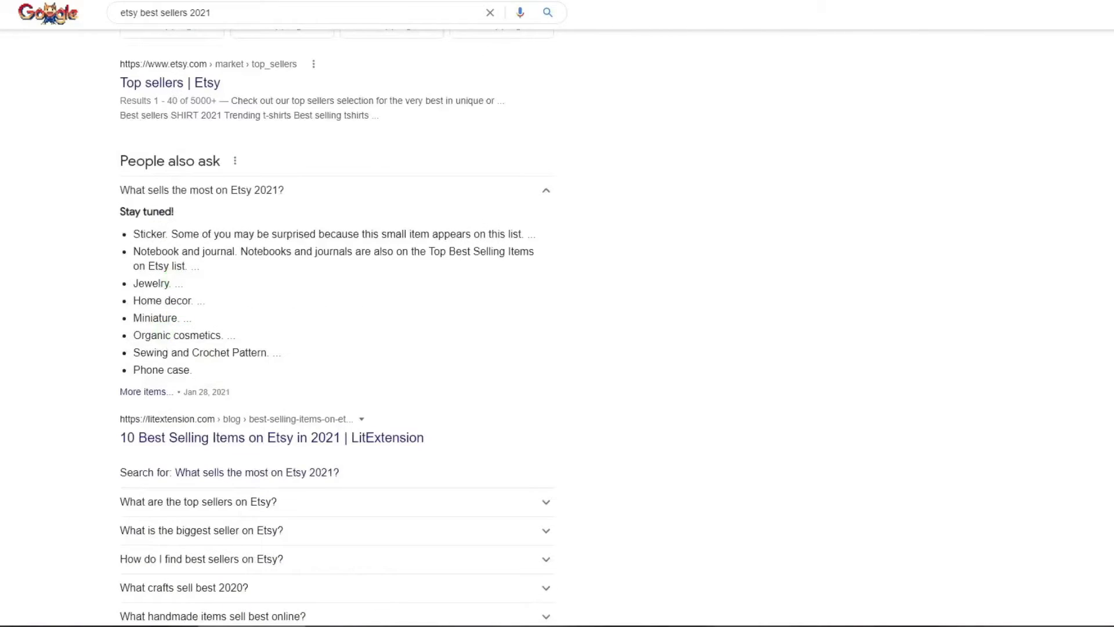
scroll(198, 287, up, 2)
right_click(152, 218)
click(191, 229)
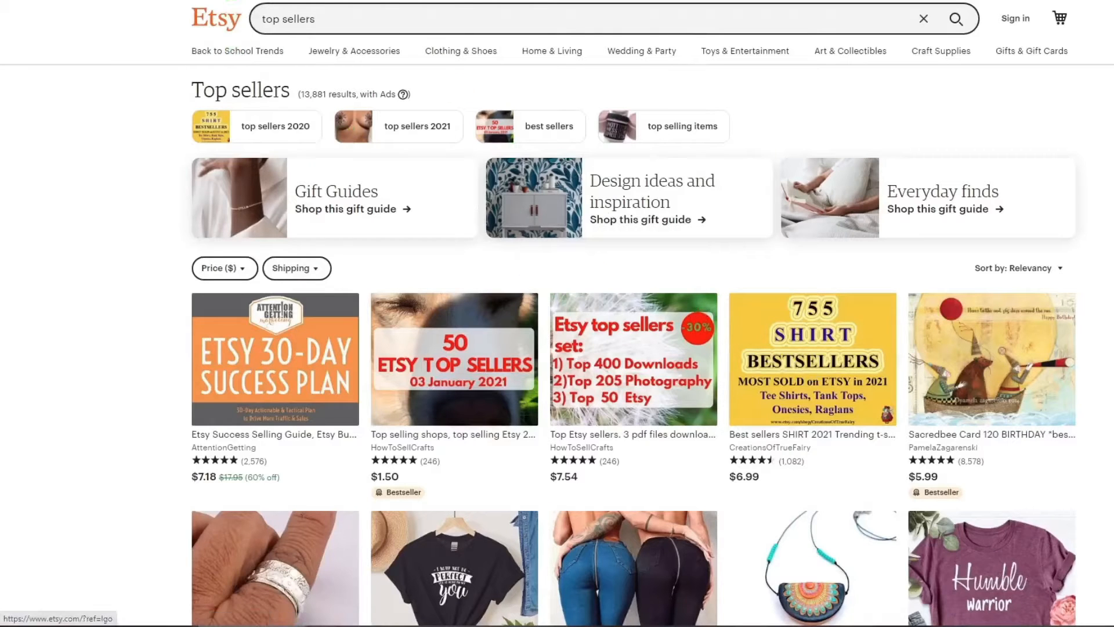
scroll(869, 411, down, 10)
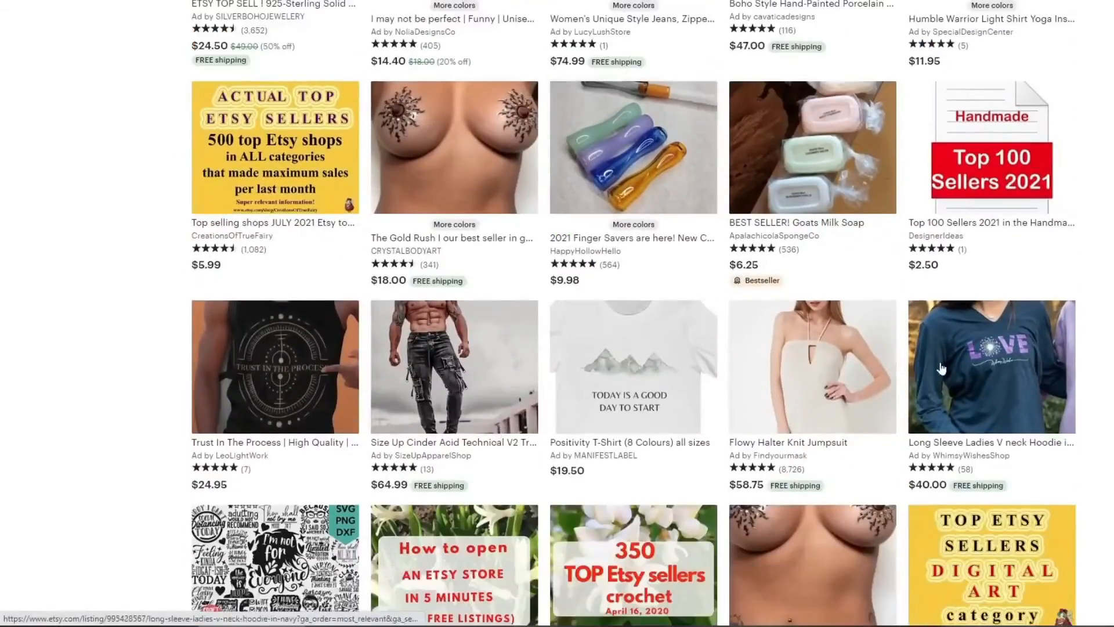
scroll(870, 411, down, 12)
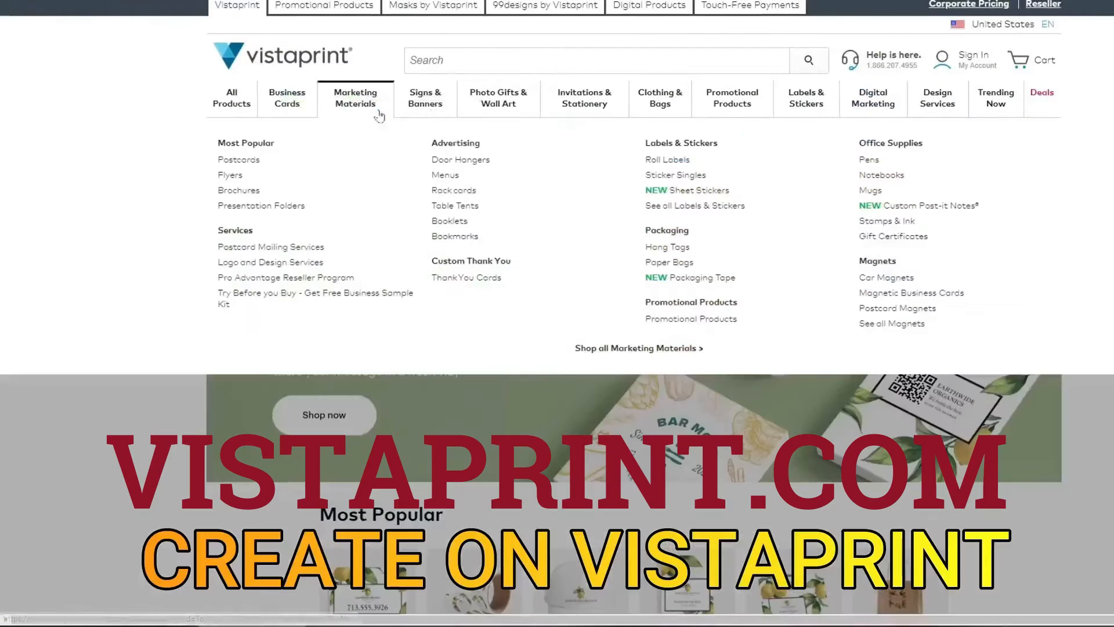
- Review Vistaprint's Business Cards page and start creating a card from the template gallery
mouse_move(586, 110)
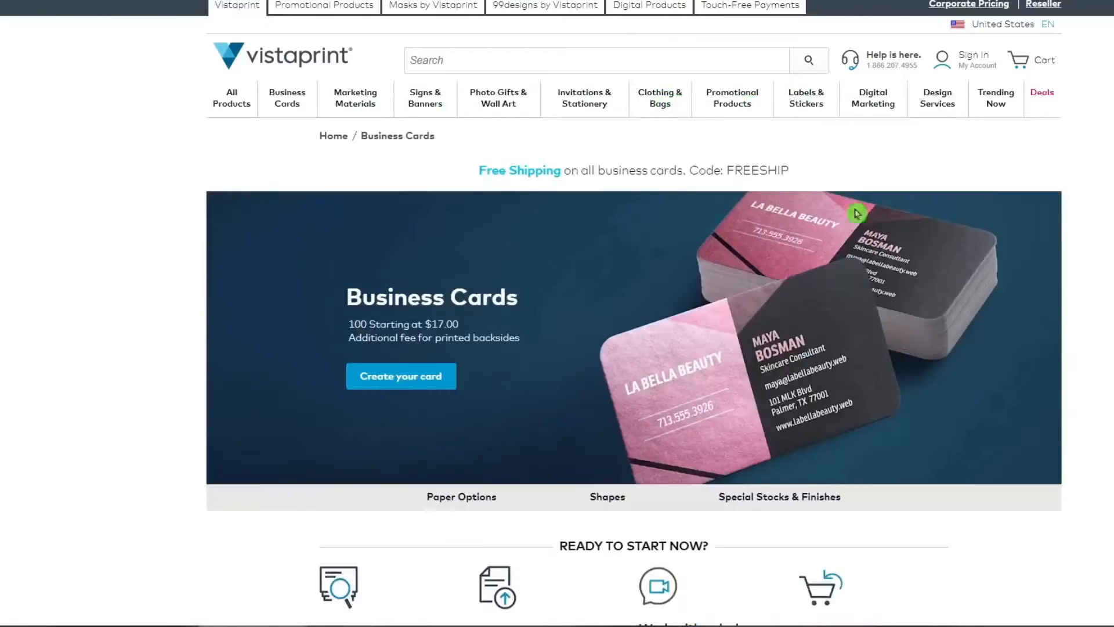
scroll(446, 288, down, 10)
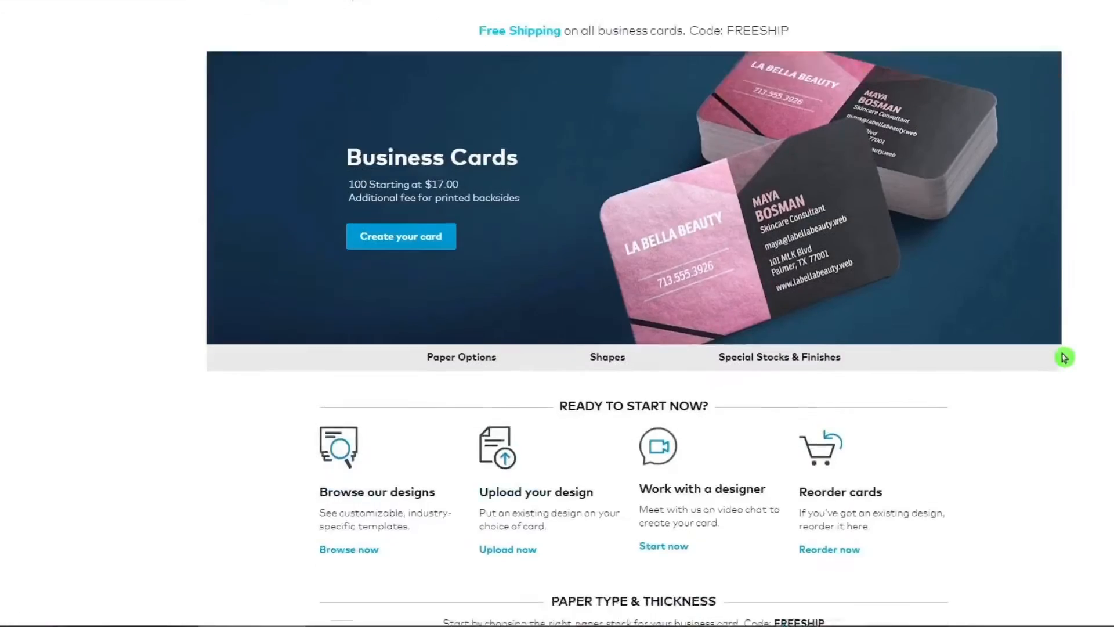
scroll(918, 360, down, 7)
scroll(920, 323, up, 17)
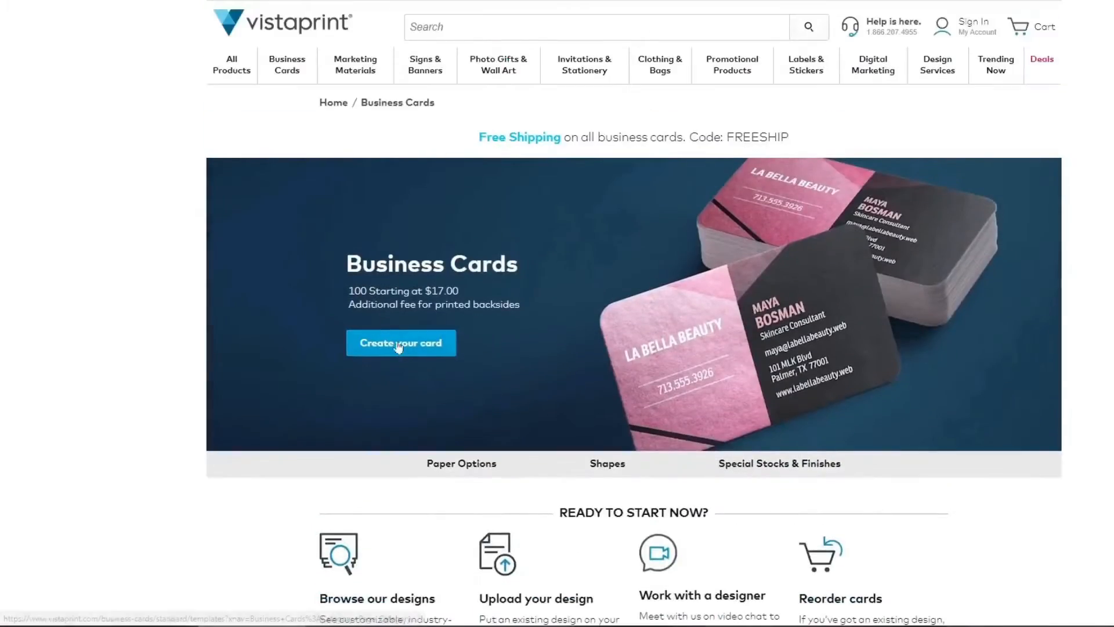
click(399, 346)
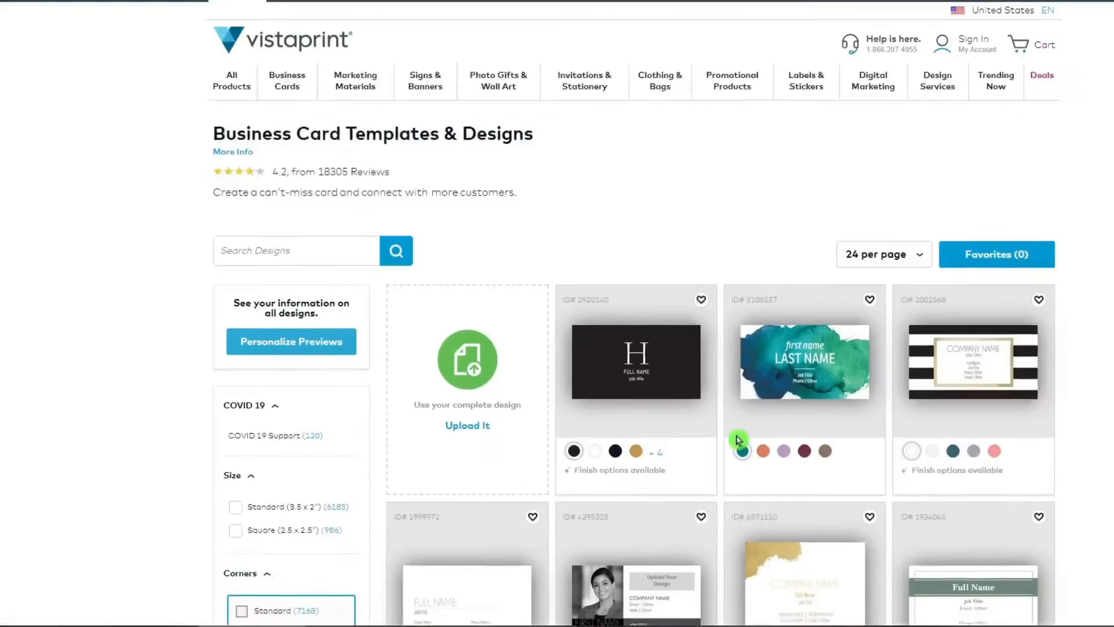
- Preview the back of the floral business card template and select the design with No Finish and Standard corners
scroll(733, 430, down, 8)
scroll(902, 367, down, 4)
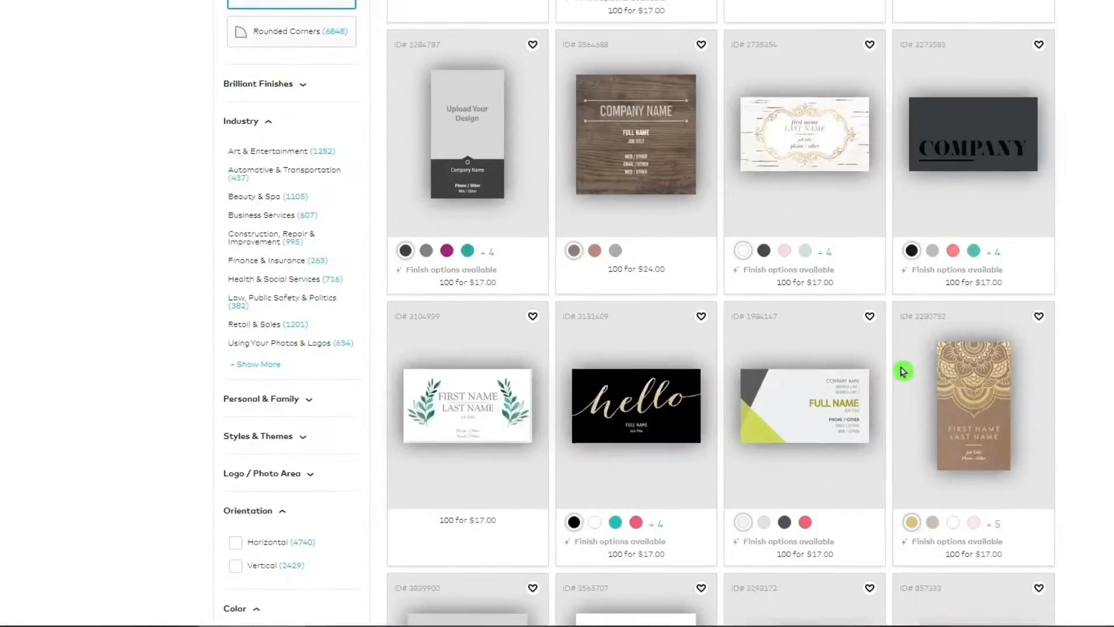
scroll(893, 373, down, 2)
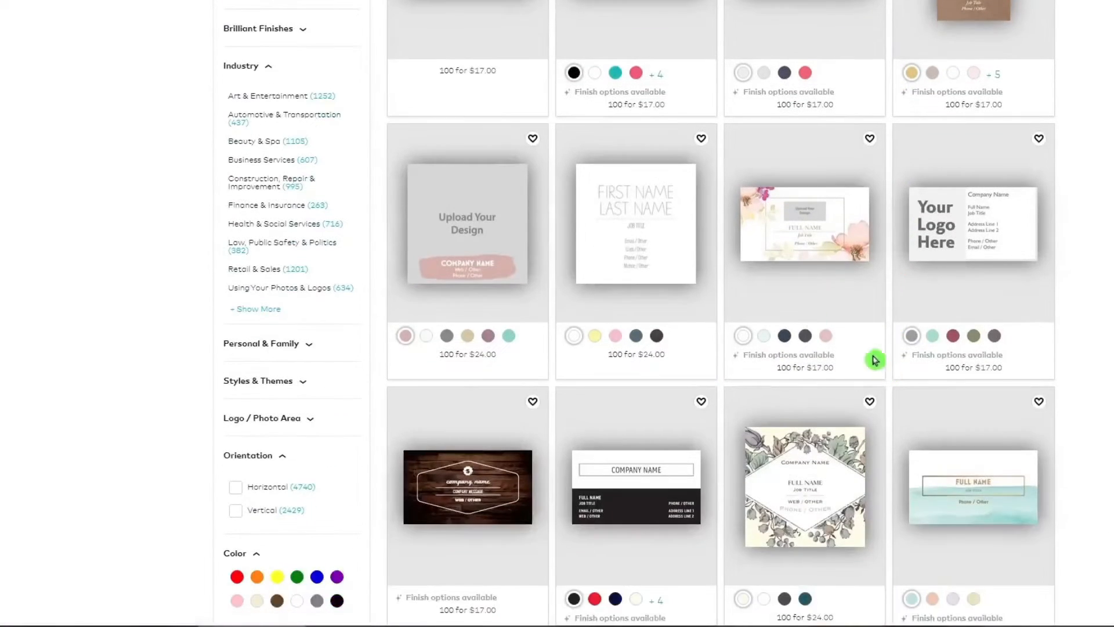
click(791, 244)
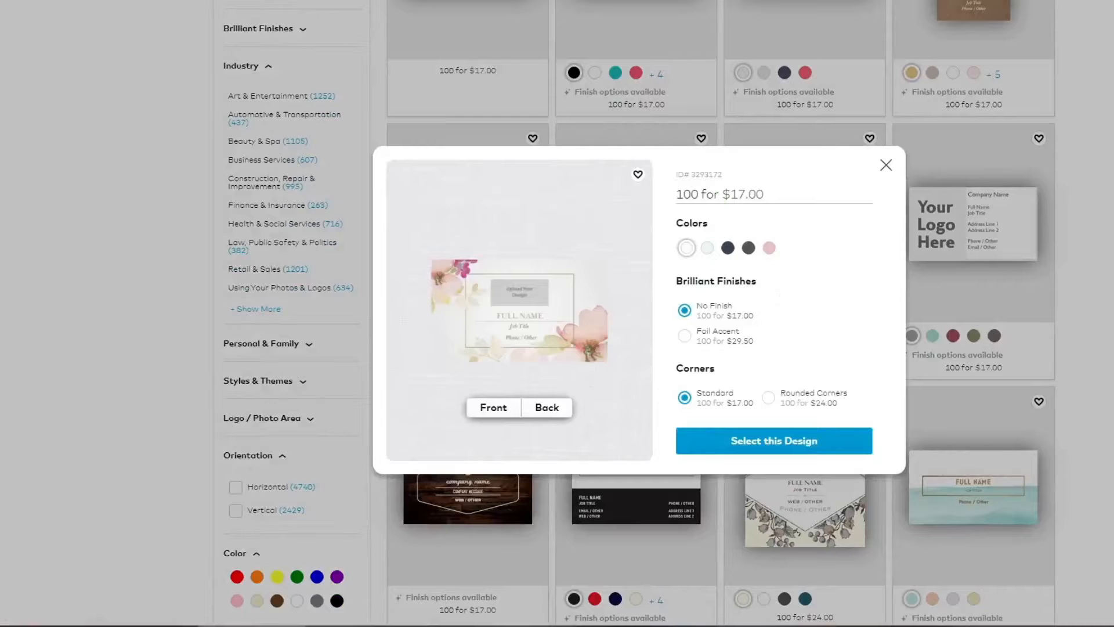
click(545, 417)
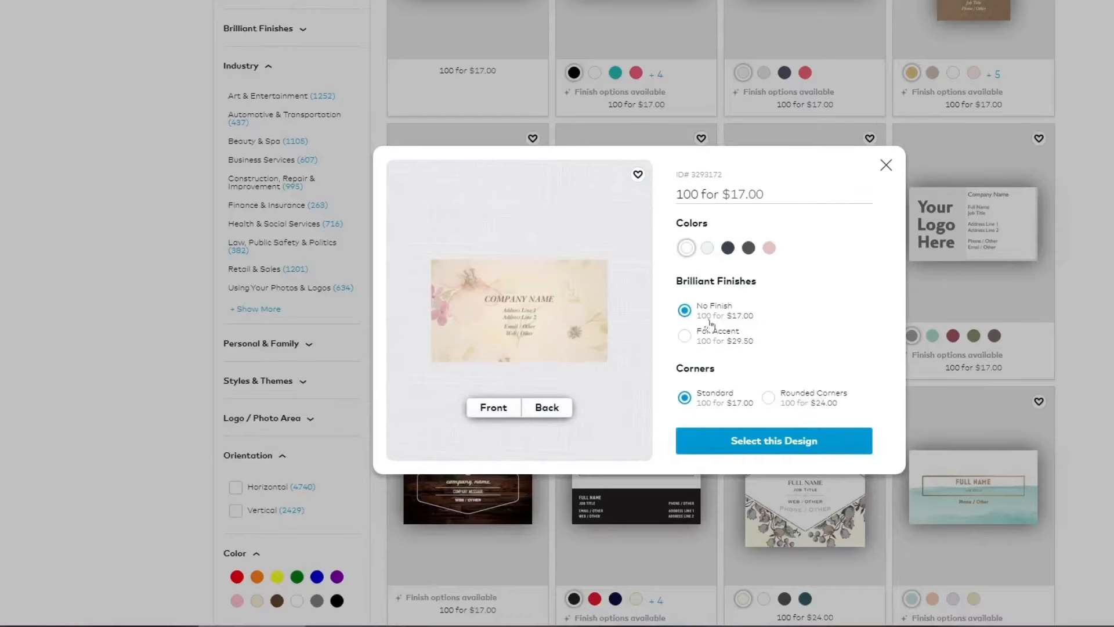
click(746, 441)
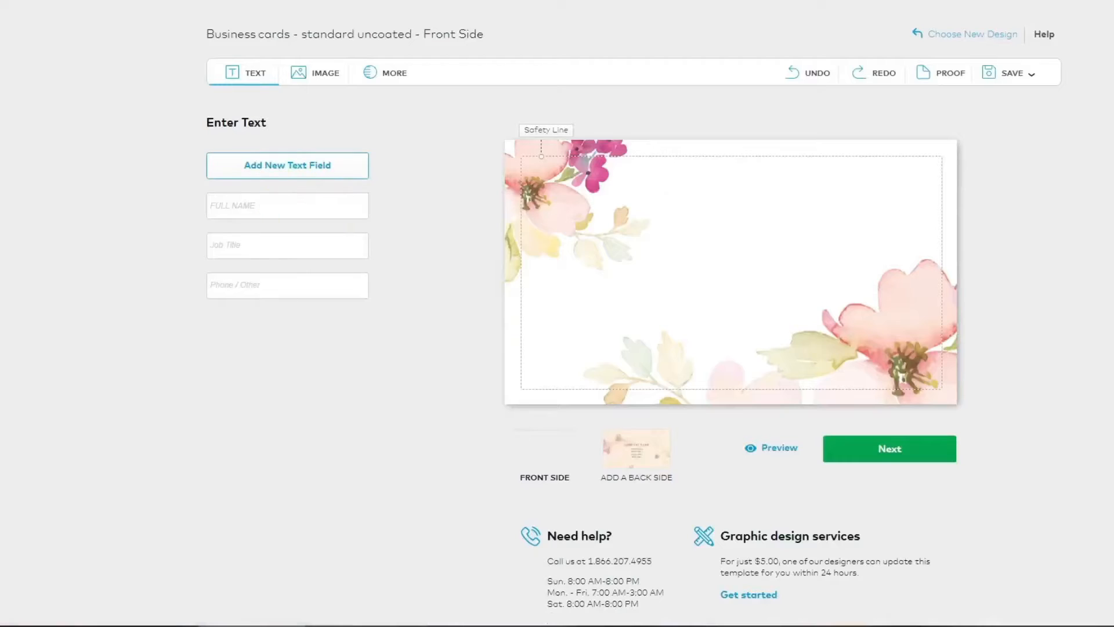
- Enter "bvfbcgxgfdg" in the card's full name field and check the options of the Upload Your Design placeholder
click(737, 287)
text(bvfbcgxgfdg)
click(1036, 256)
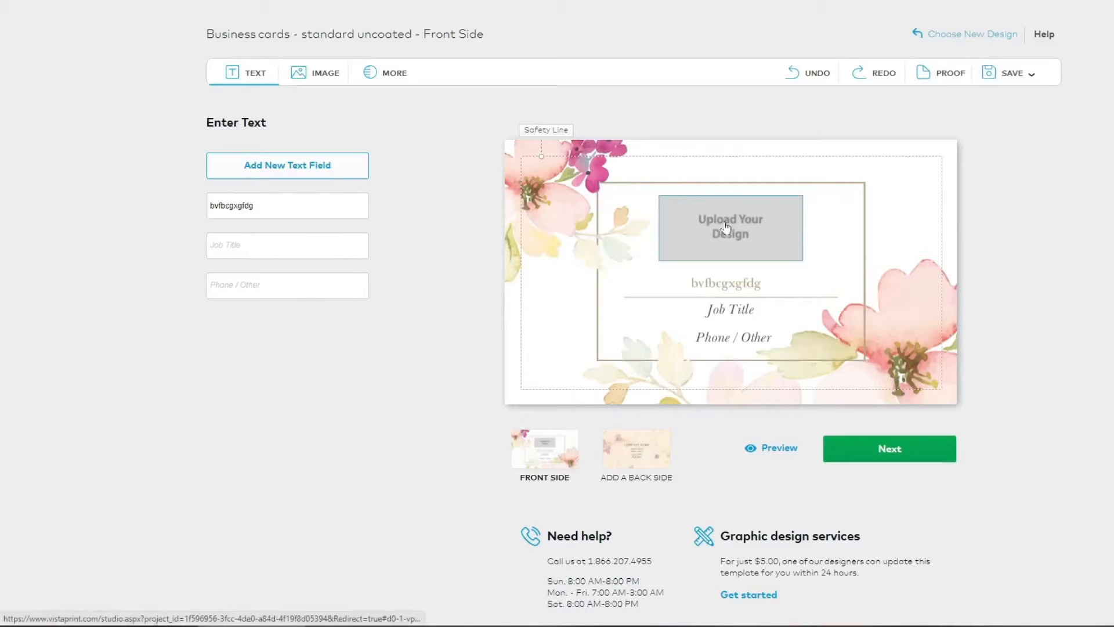
click(767, 225)
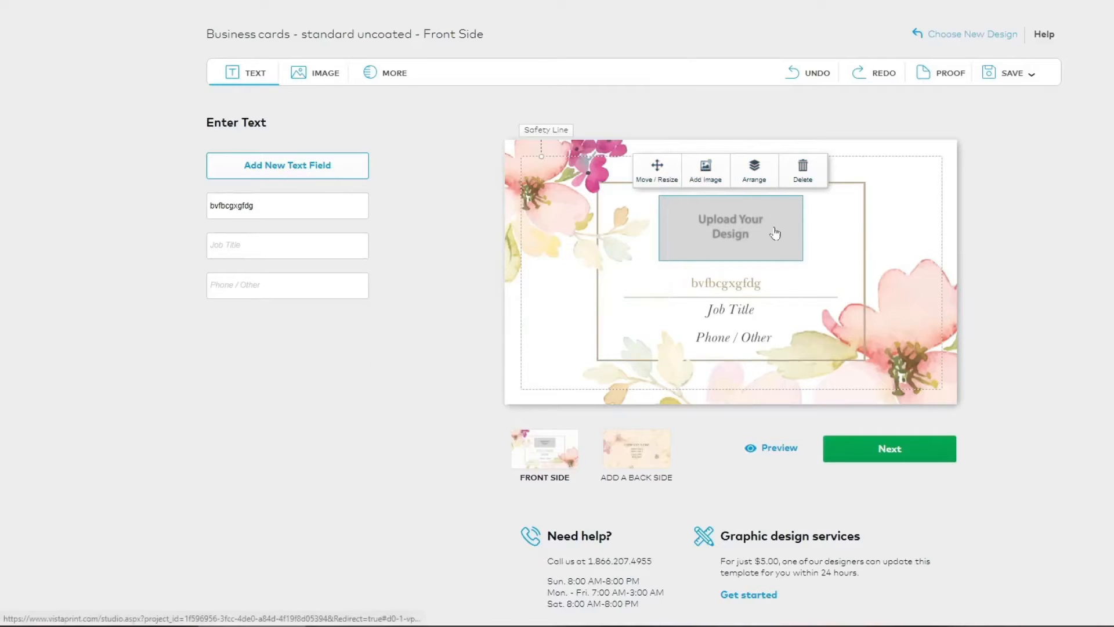
click(1069, 360)
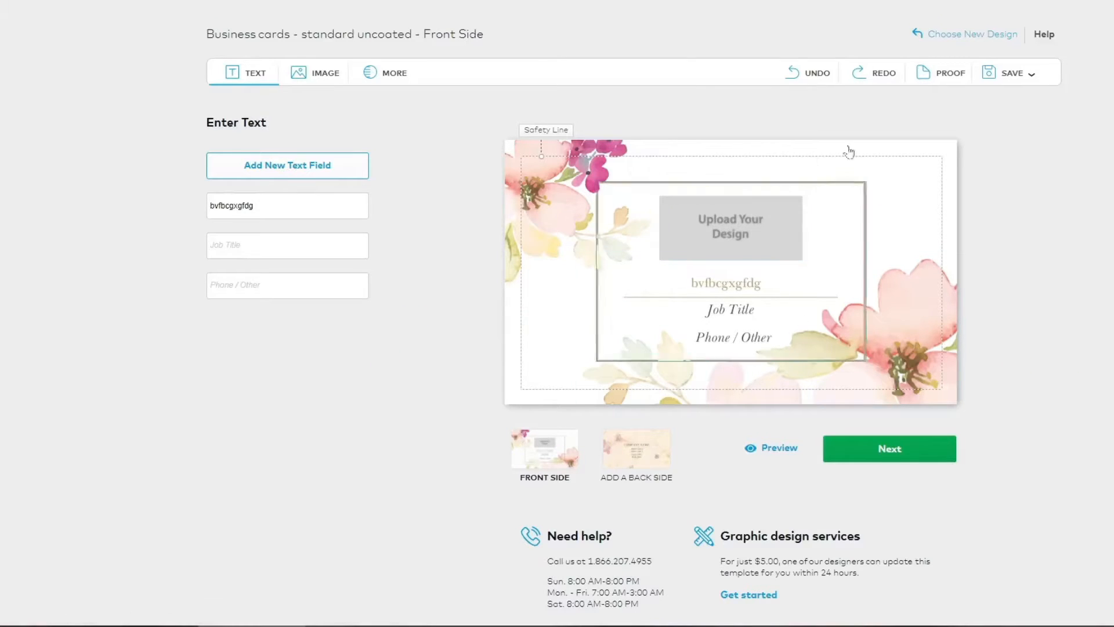
- Add the card's back side, compare Grayscale with Full-Color printing, keep Full-Color and return to the front side
click(656, 453)
click(574, 188)
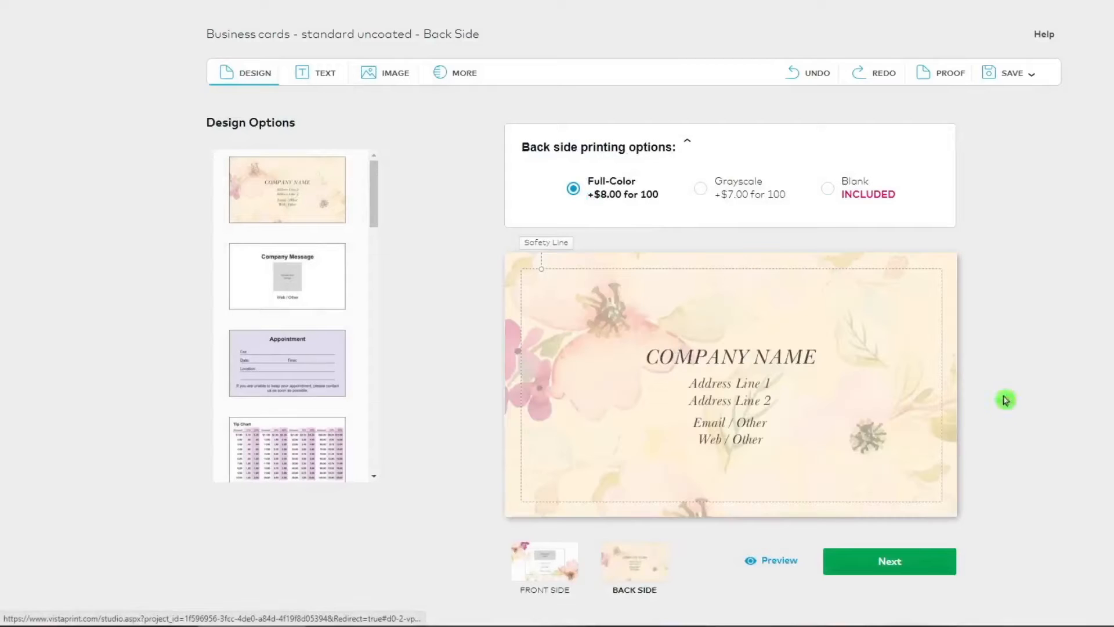
click(716, 200)
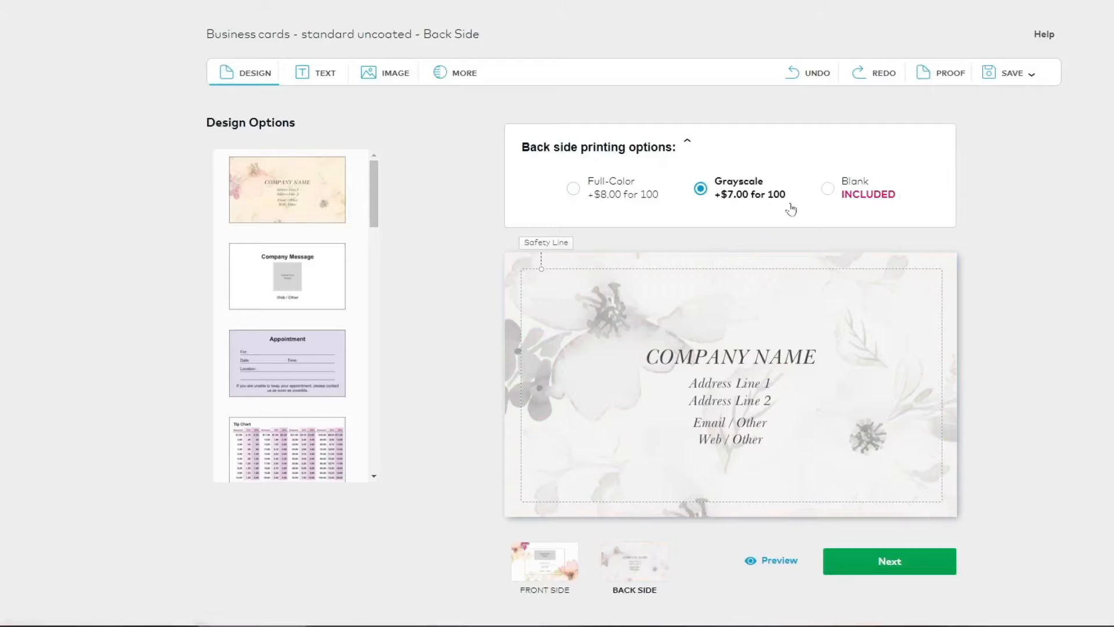
click(598, 200)
scroll(836, 423, down, 3)
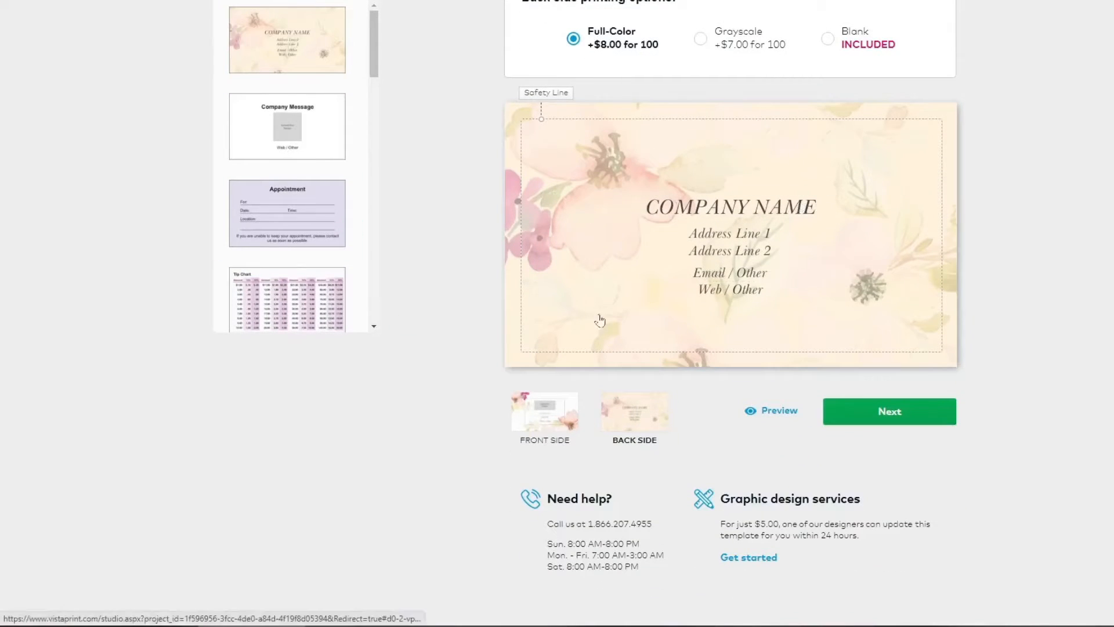
click(544, 412)
scroll(828, 327, up, 1)
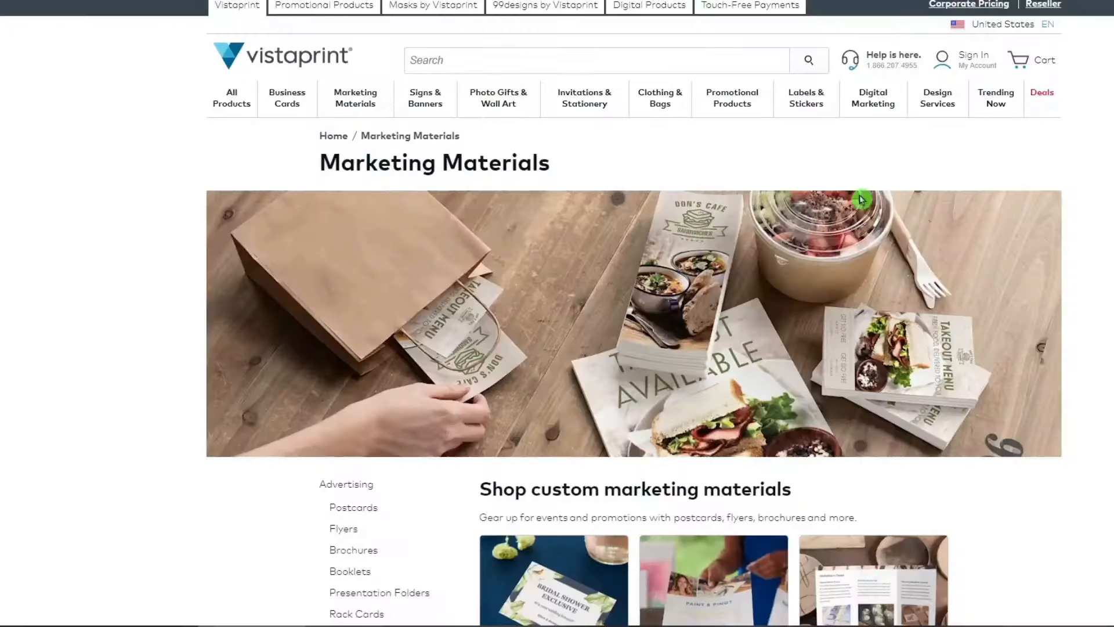
- Browse Vistaprint's custom marketing materials, comparing the product types and their starting prices
scroll(860, 199, down, 9)
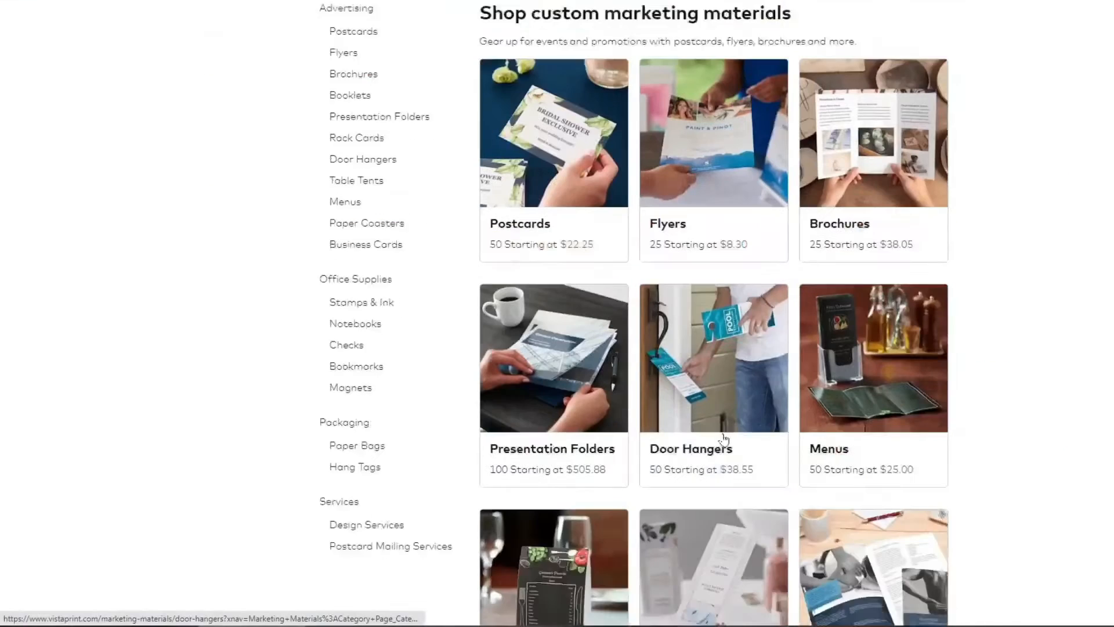
scroll(884, 355, down, 12)
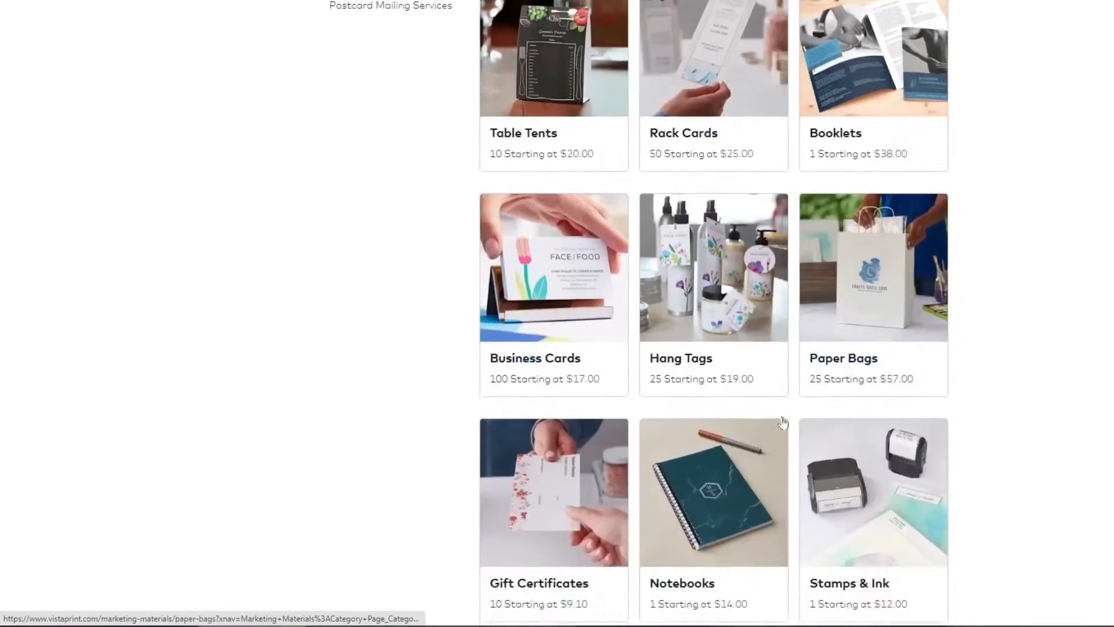
scroll(756, 477, up, 20)
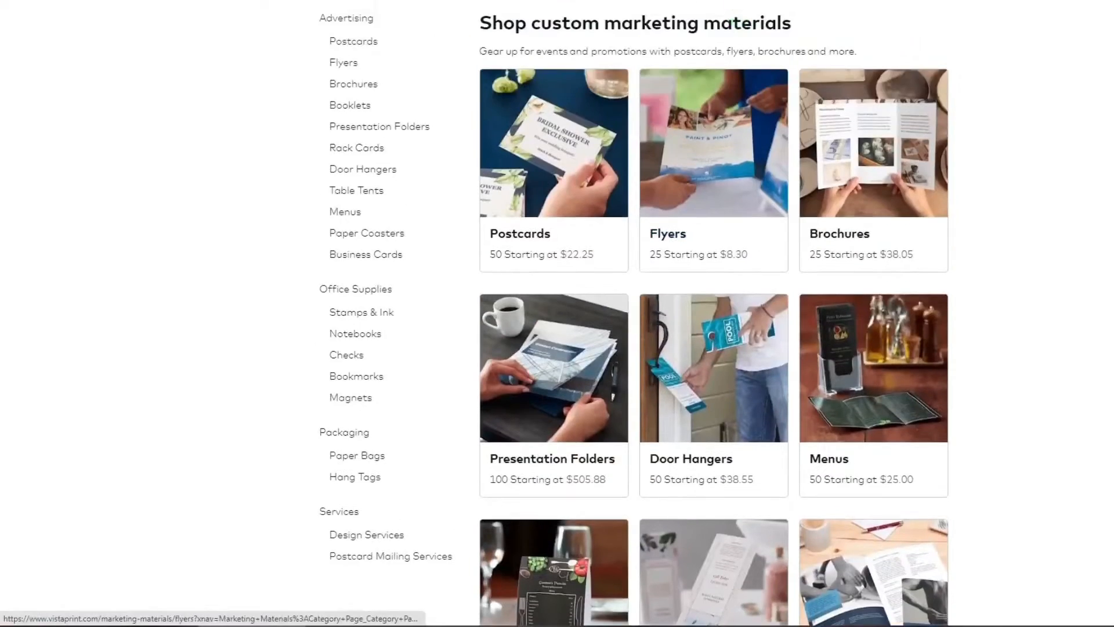
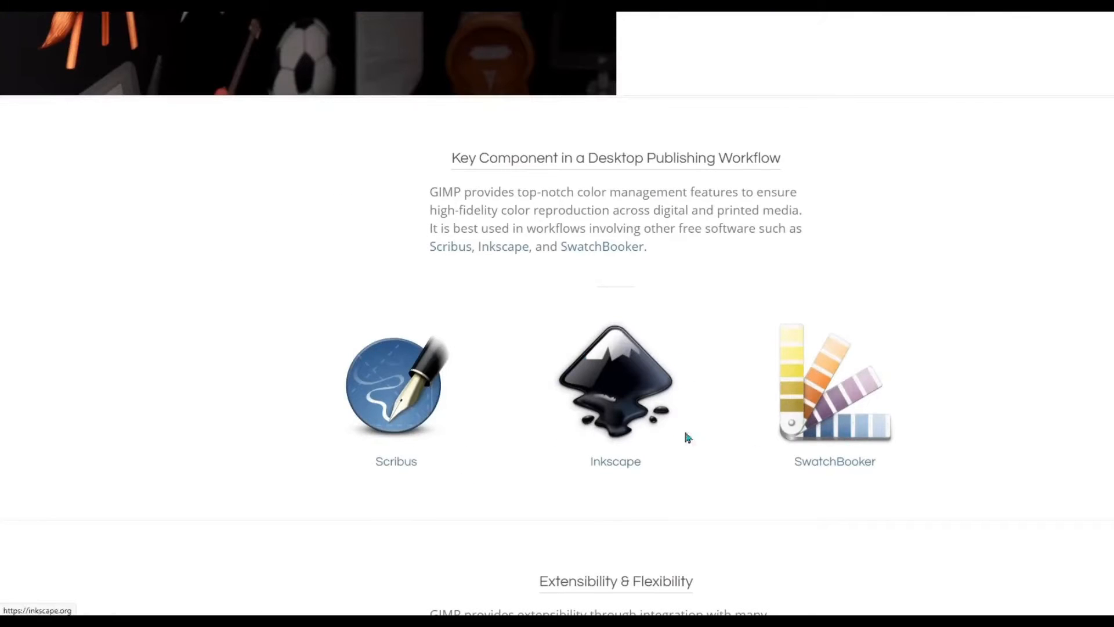
- Open the GIMP 2.10.24 download page, show the downloads for all operating systems and complete the GIMP setup
scroll(618, 351, up, 20)
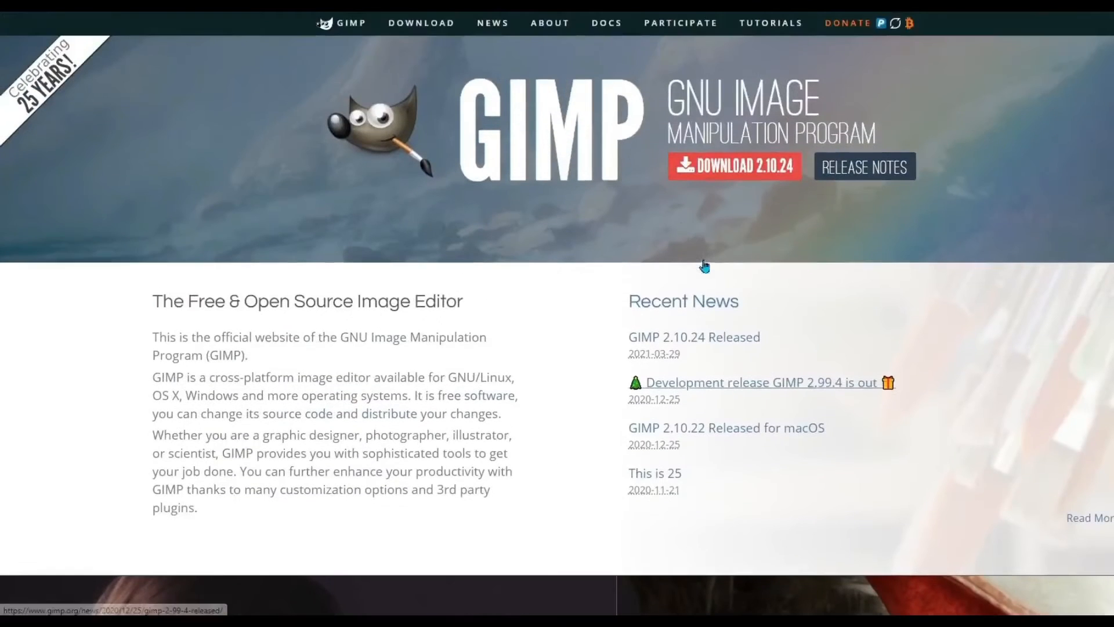
click(718, 167)
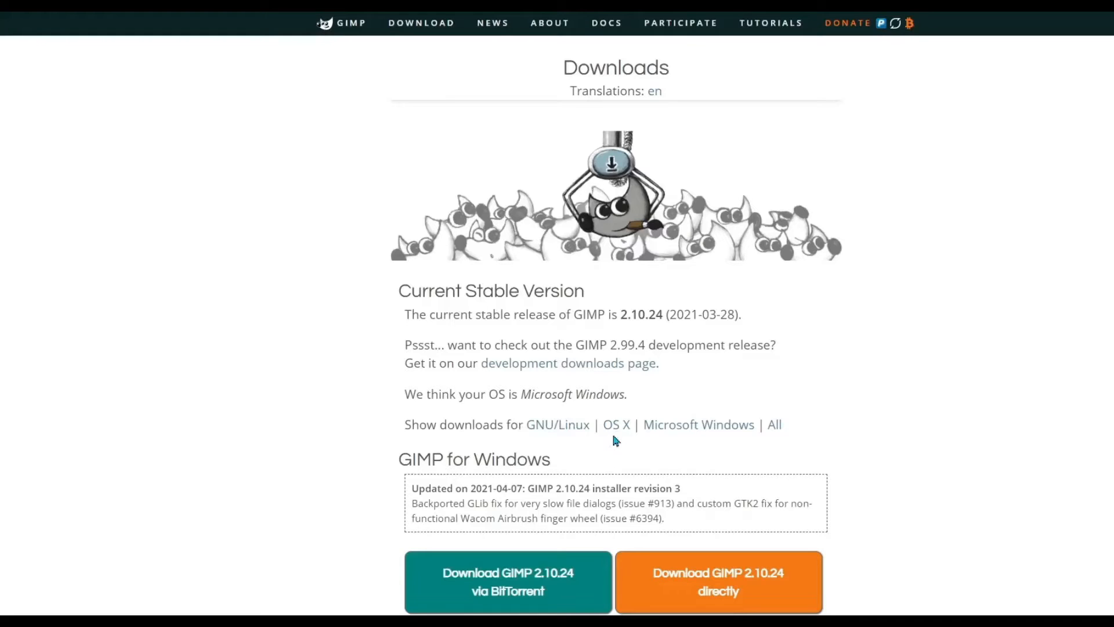
click(774, 426)
scroll(952, 390, down, 3)
scroll(952, 390, down, 1)
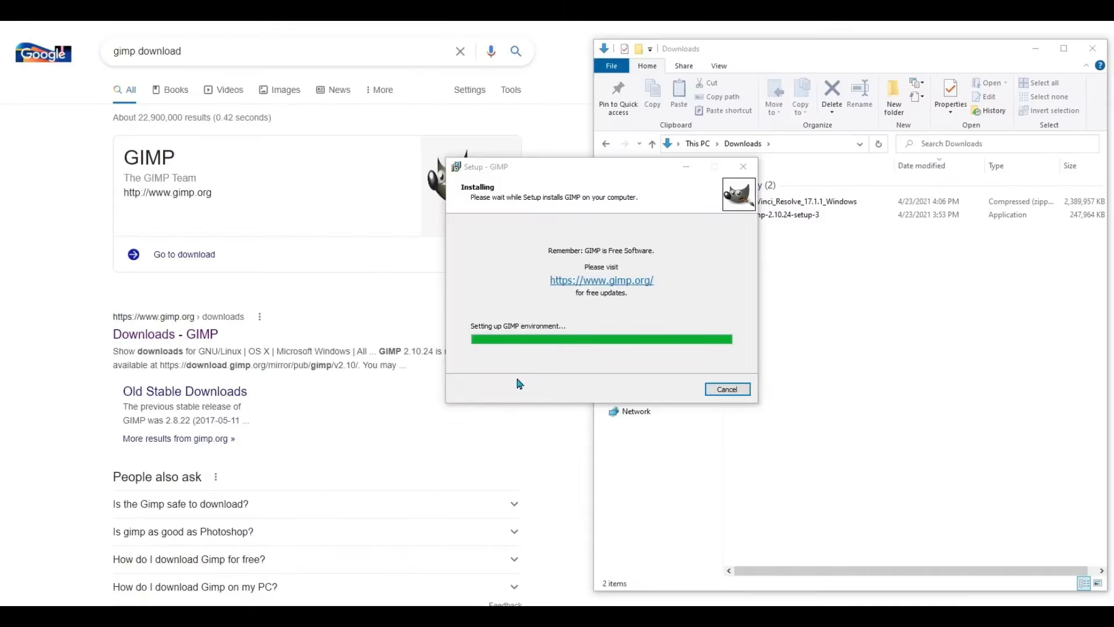
click(673, 389)
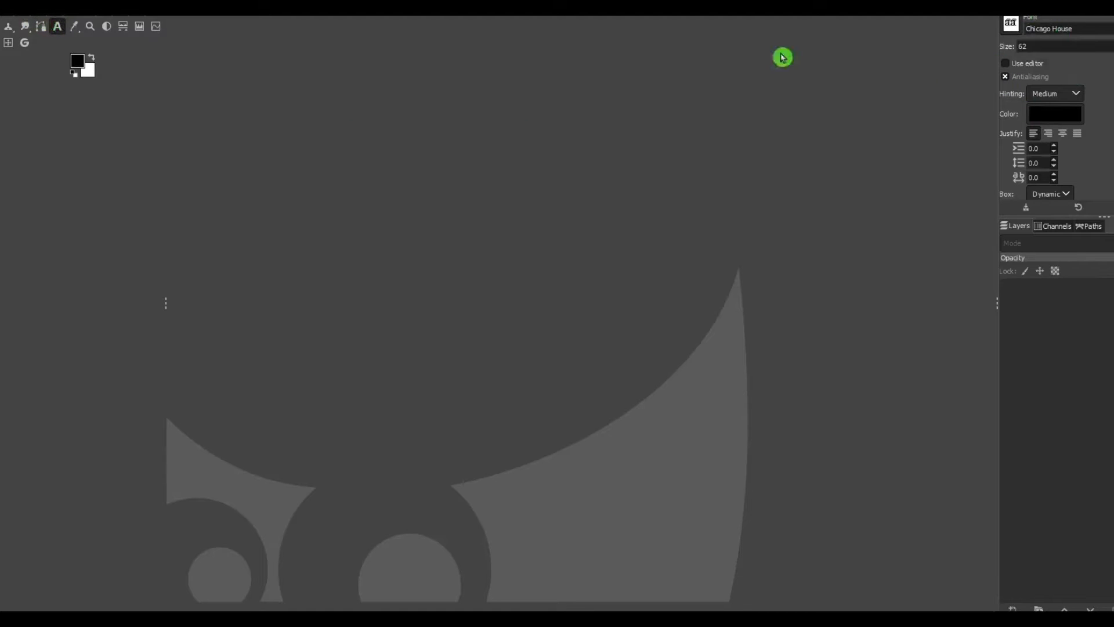
click(95, 24)
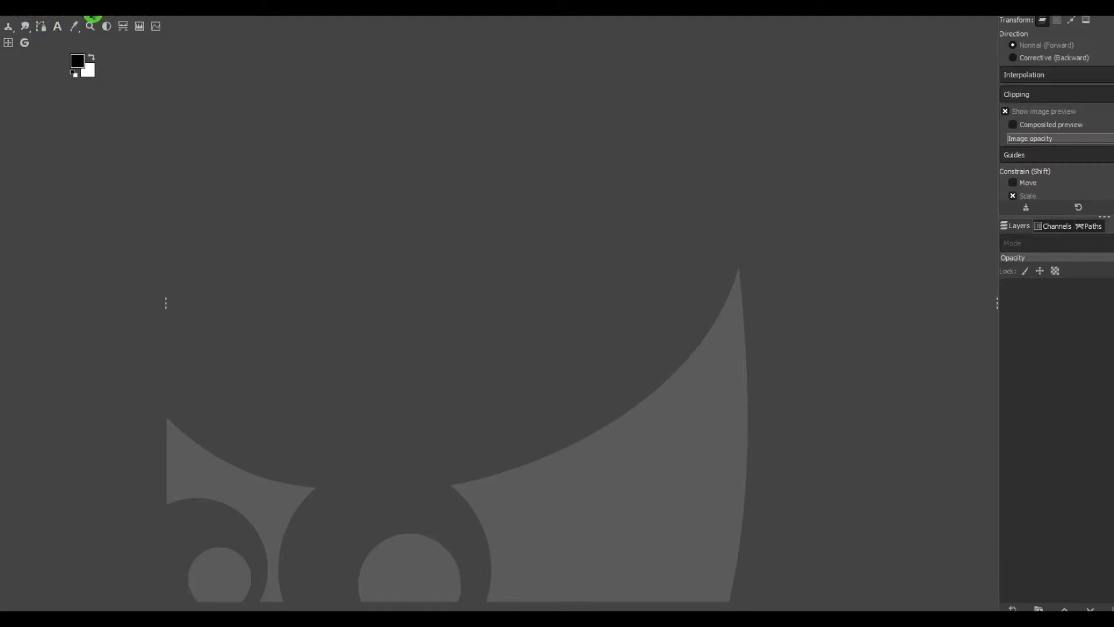
click(10, 18)
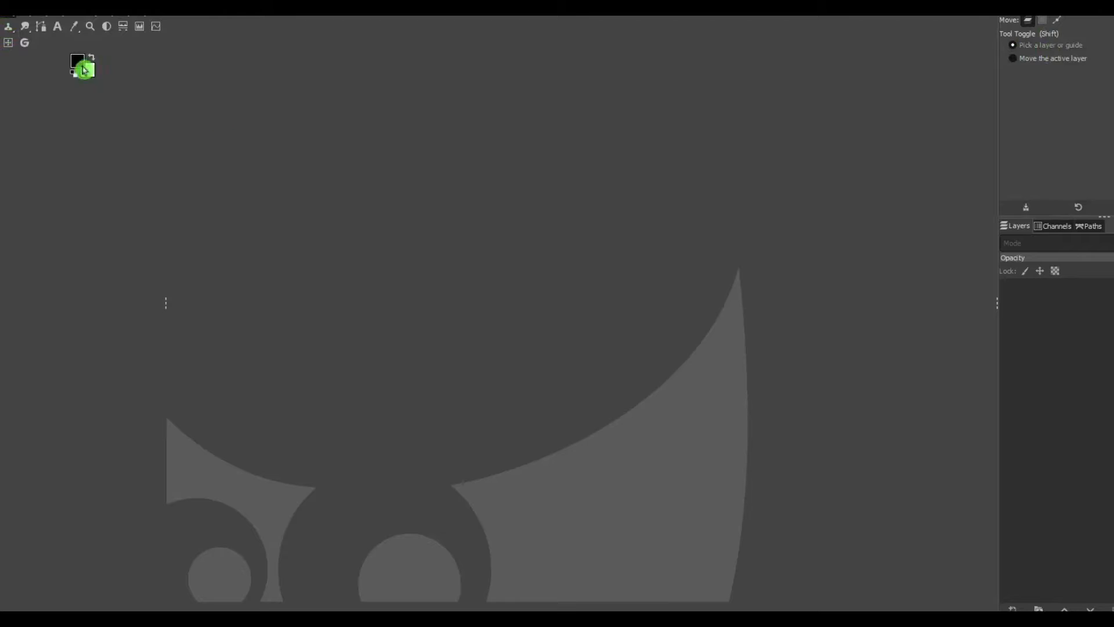
click(8, 6)
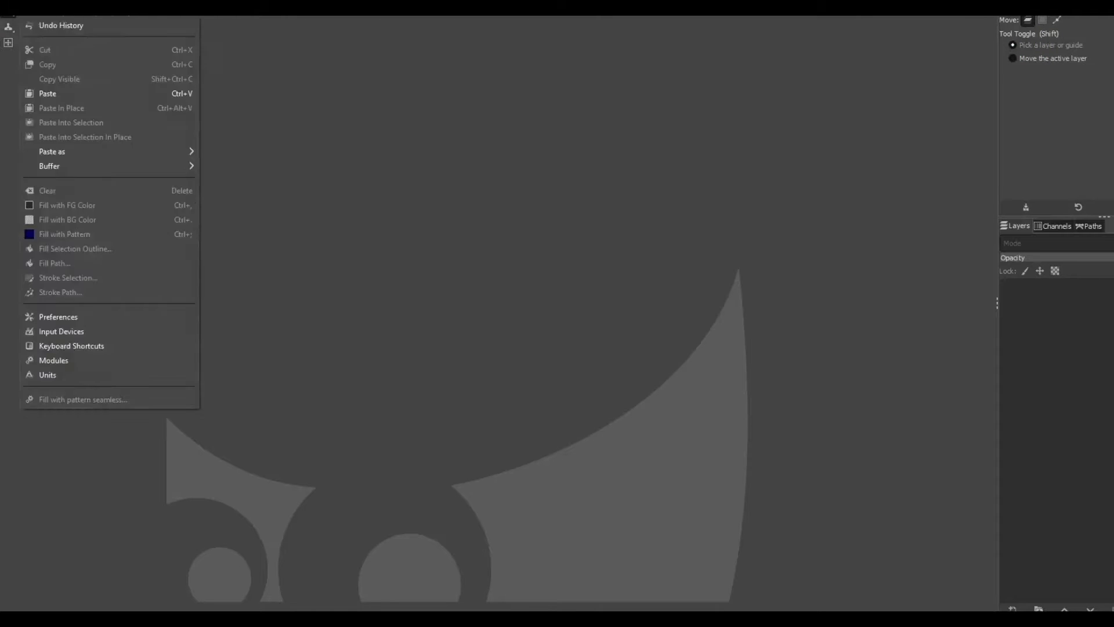
mouse_move(210, 9)
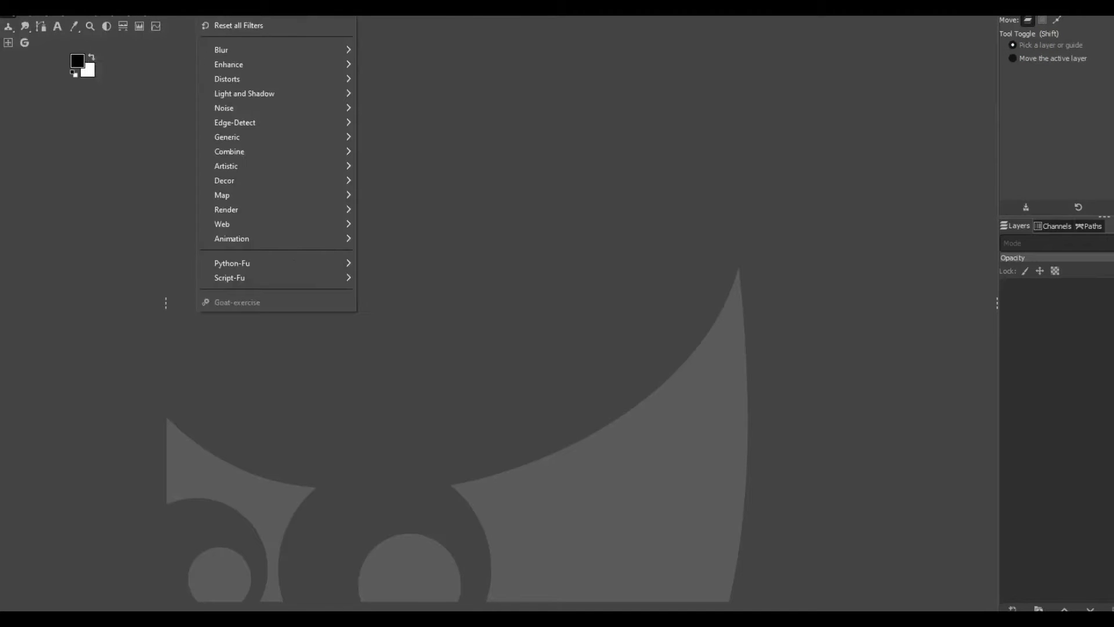
mouse_move(321, 54)
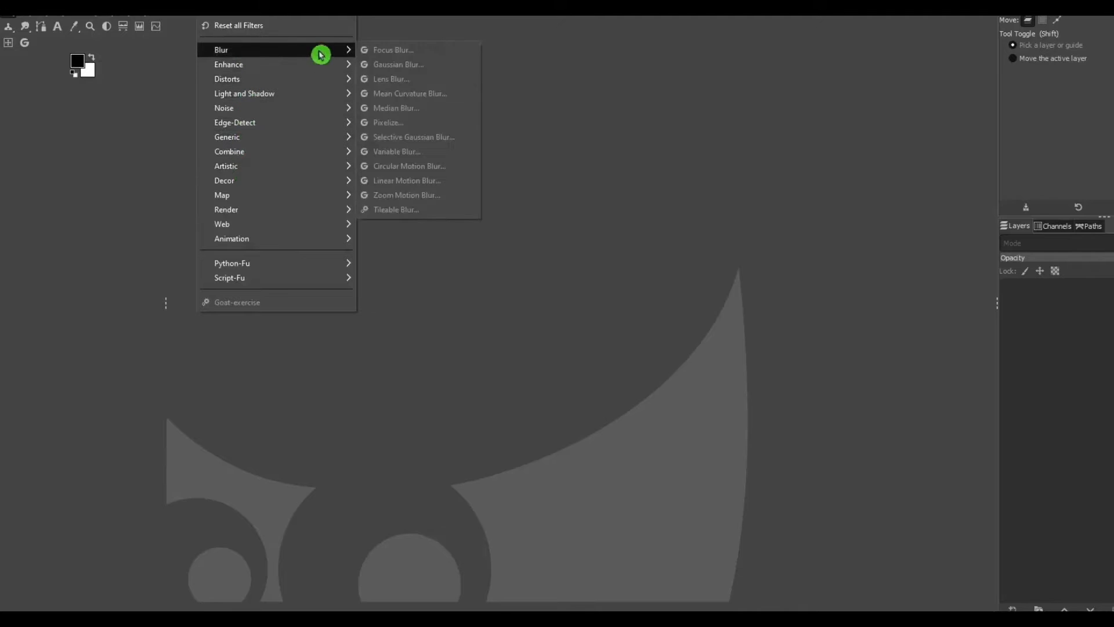
click(442, 211)
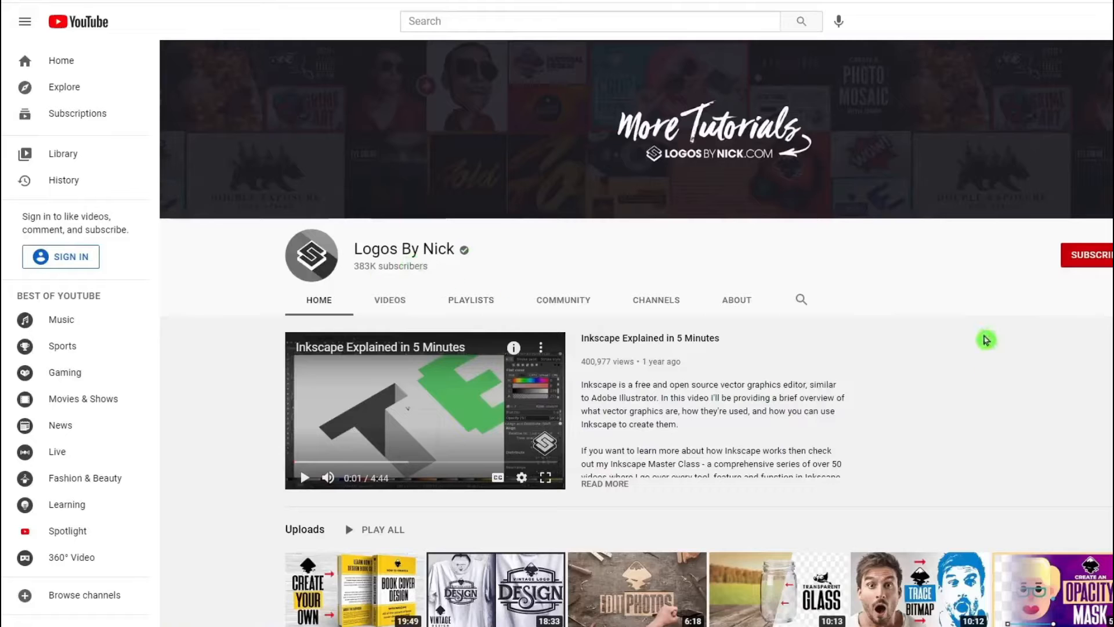
- Look through the Inkscape tutorials on the Logos By Nick channel and open its playlists
scroll(359, 402, down, 10)
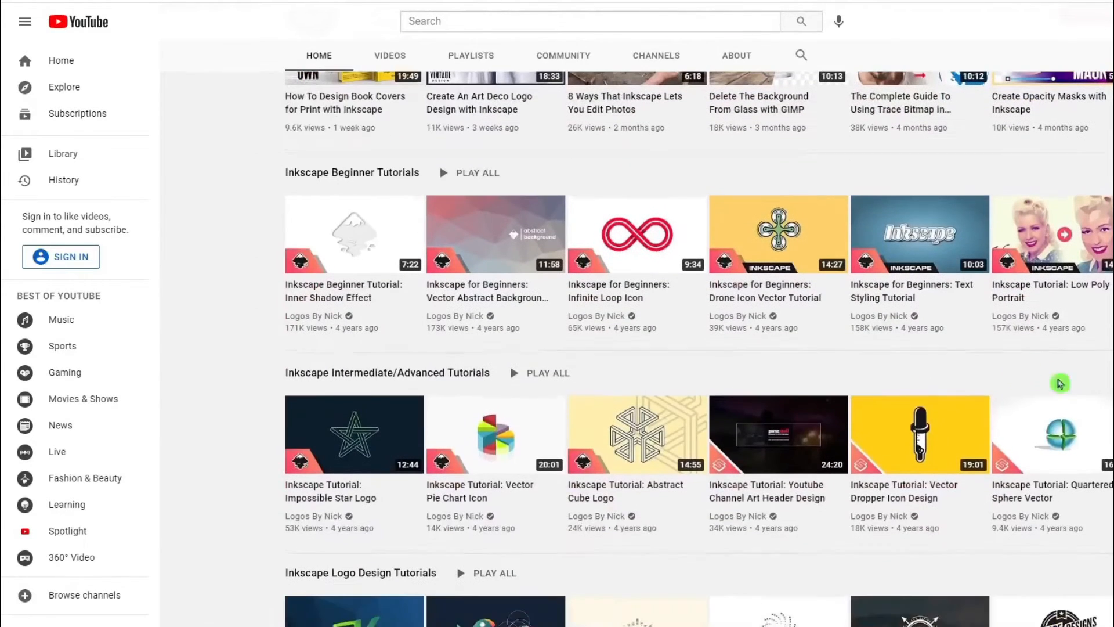
scroll(592, 418, up, 9)
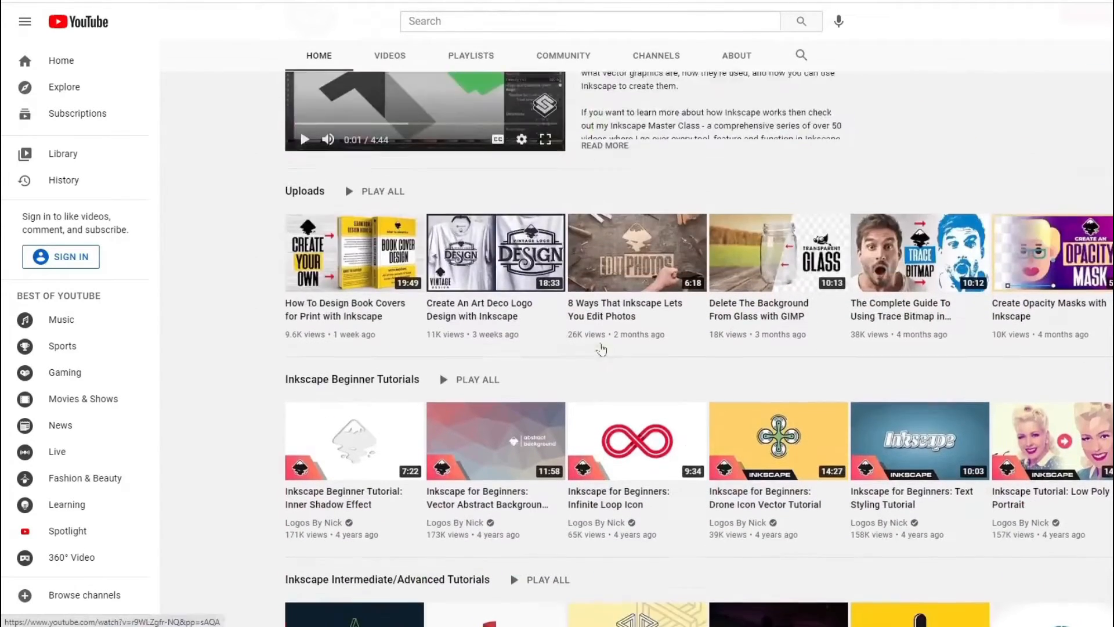
scroll(591, 320, up, 1)
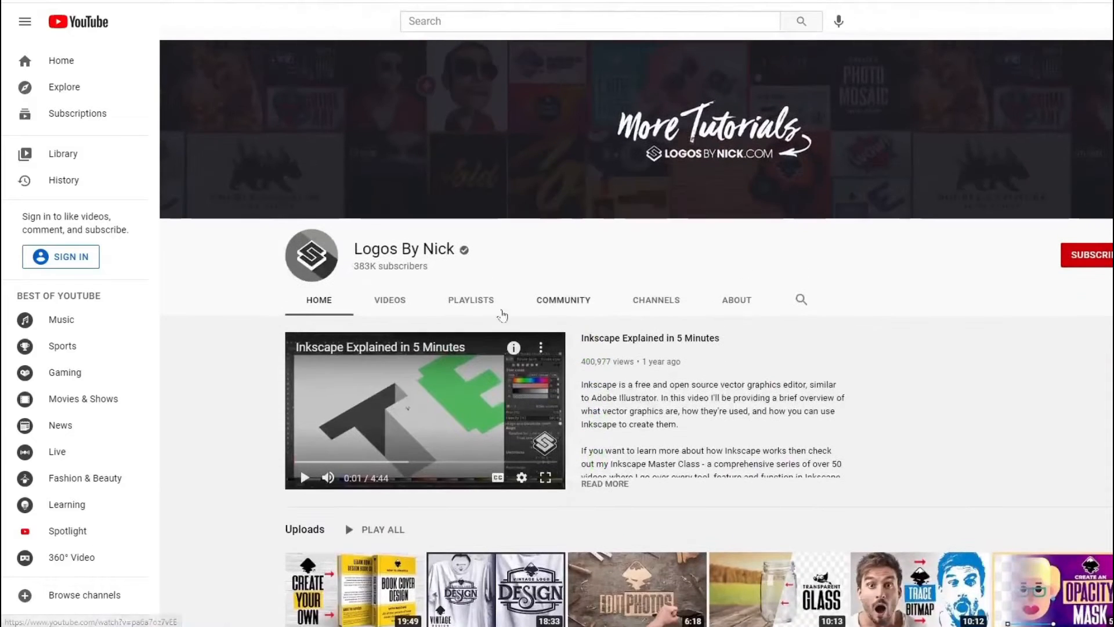
click(469, 303)
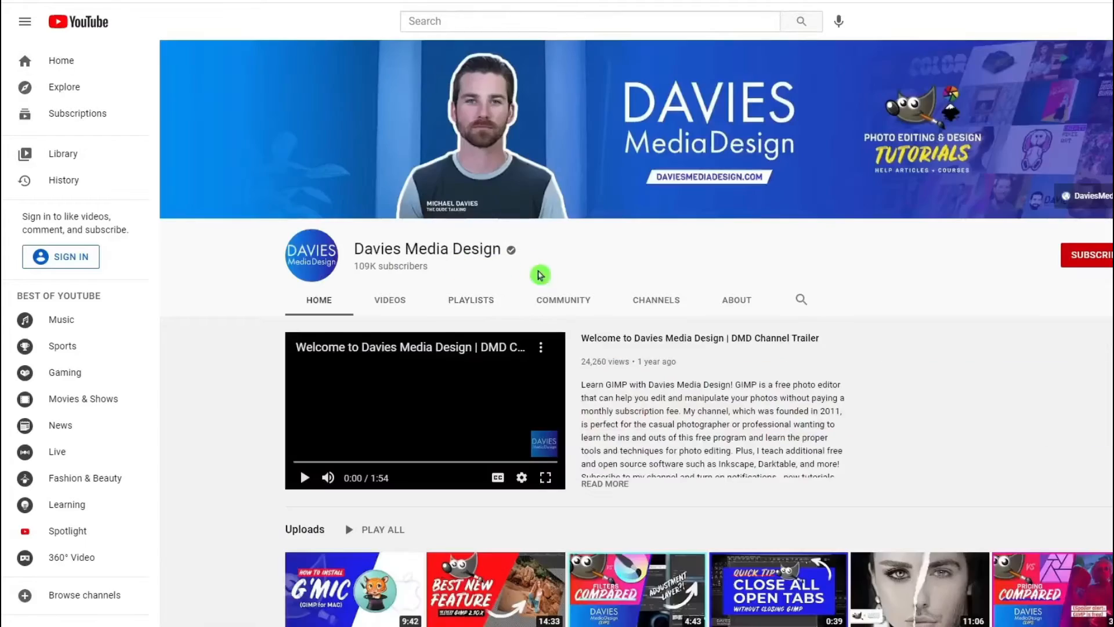
- Look through the GIMP tutorials on the Davies Media Design channel and browse its playlists
scroll(928, 331, down, 10)
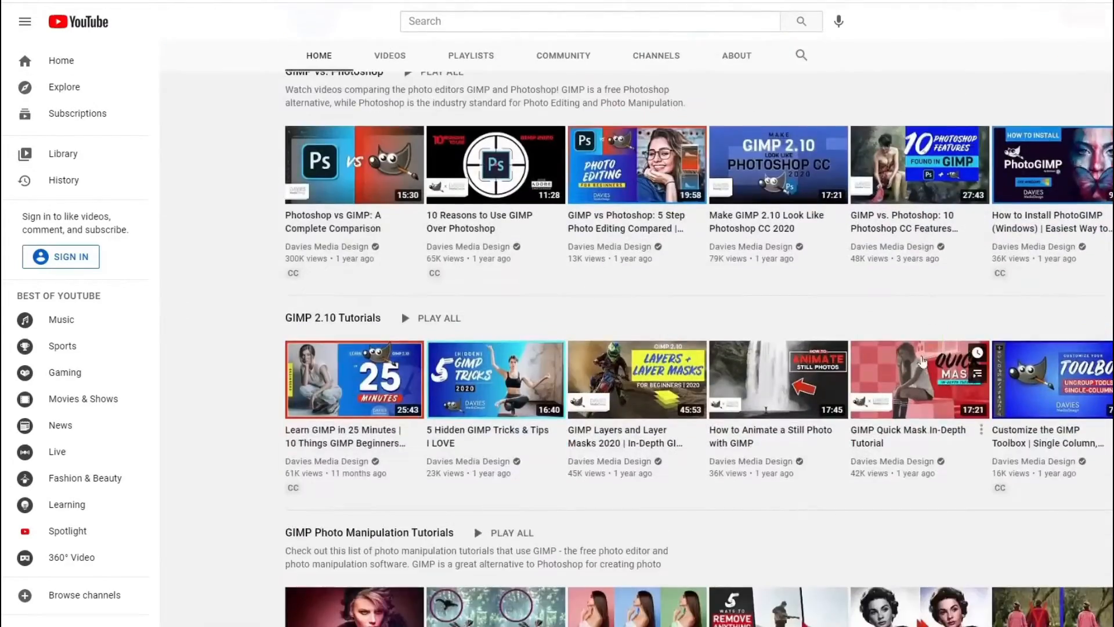
scroll(924, 361, up, 10)
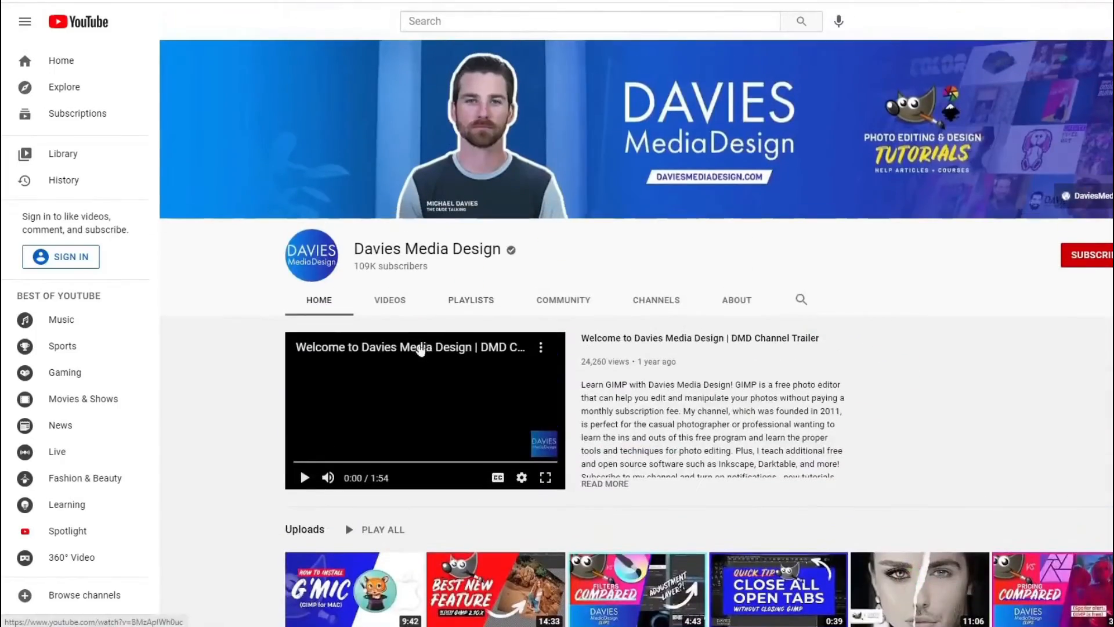
click(459, 300)
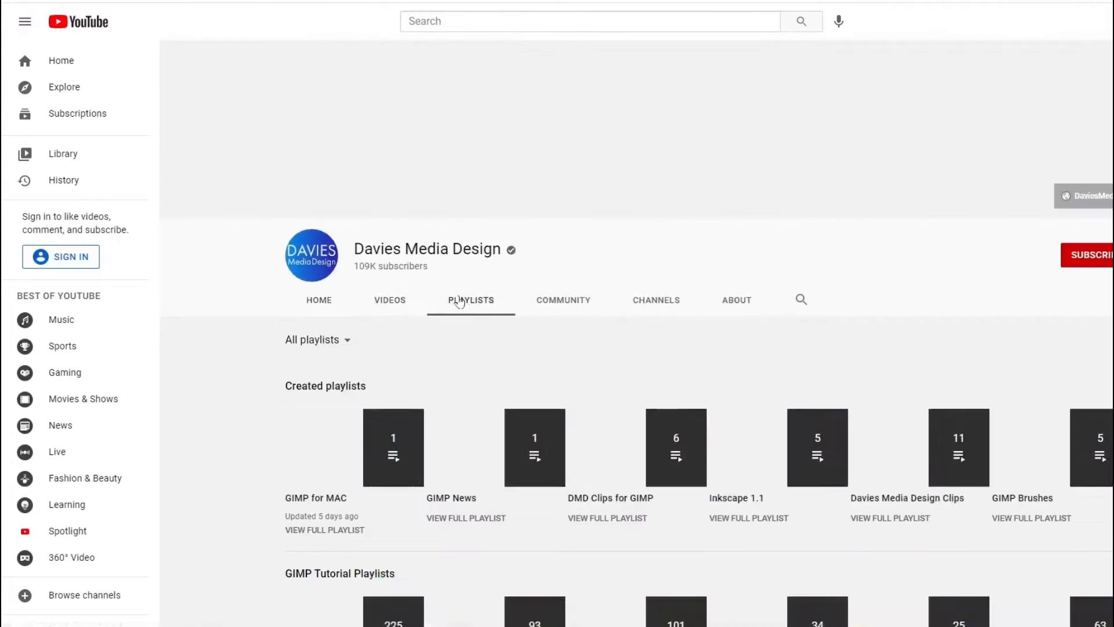
scroll(754, 378, down, 4)
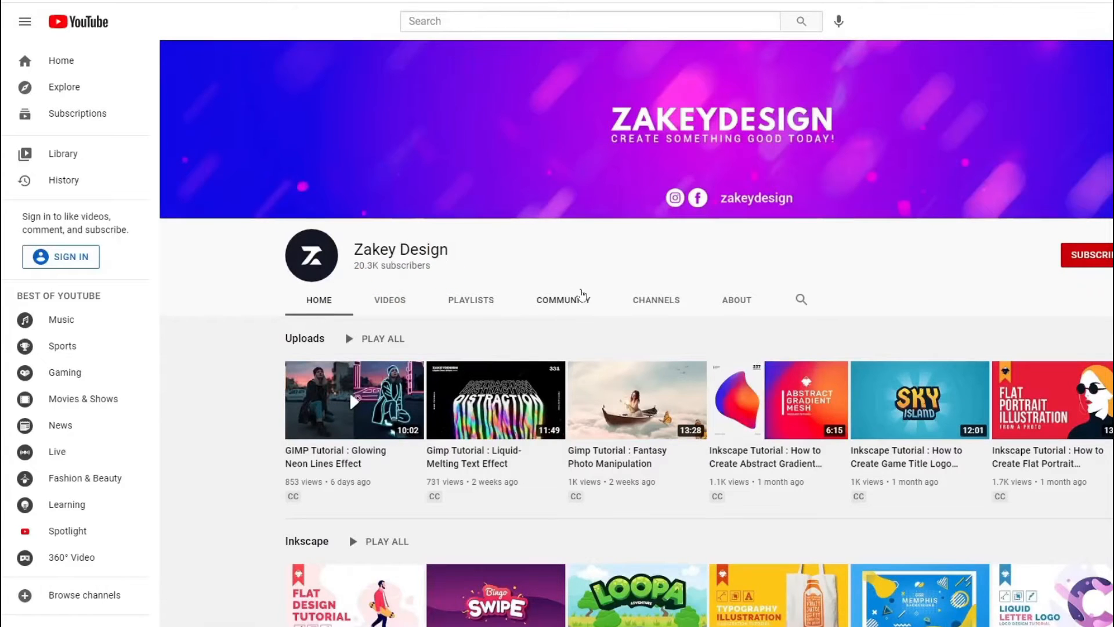
- Look through the Inkscape and GIMP tutorials on the Zakey Design channel and open its playlists
scroll(694, 451, down, 1)
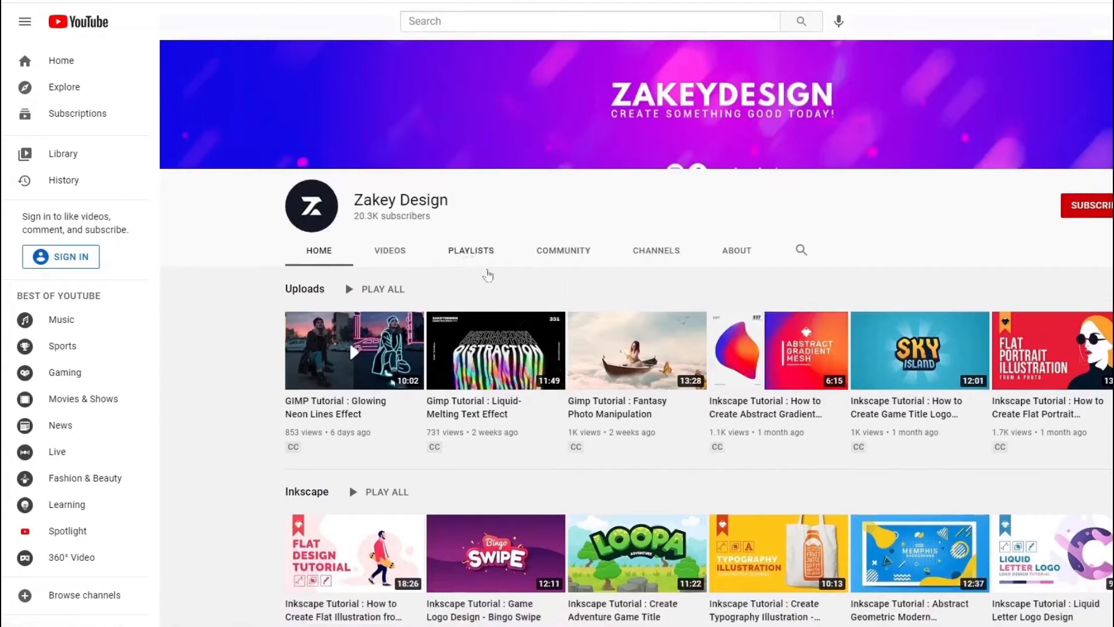
scroll(509, 440, down, 9)
scroll(603, 334, up, 6)
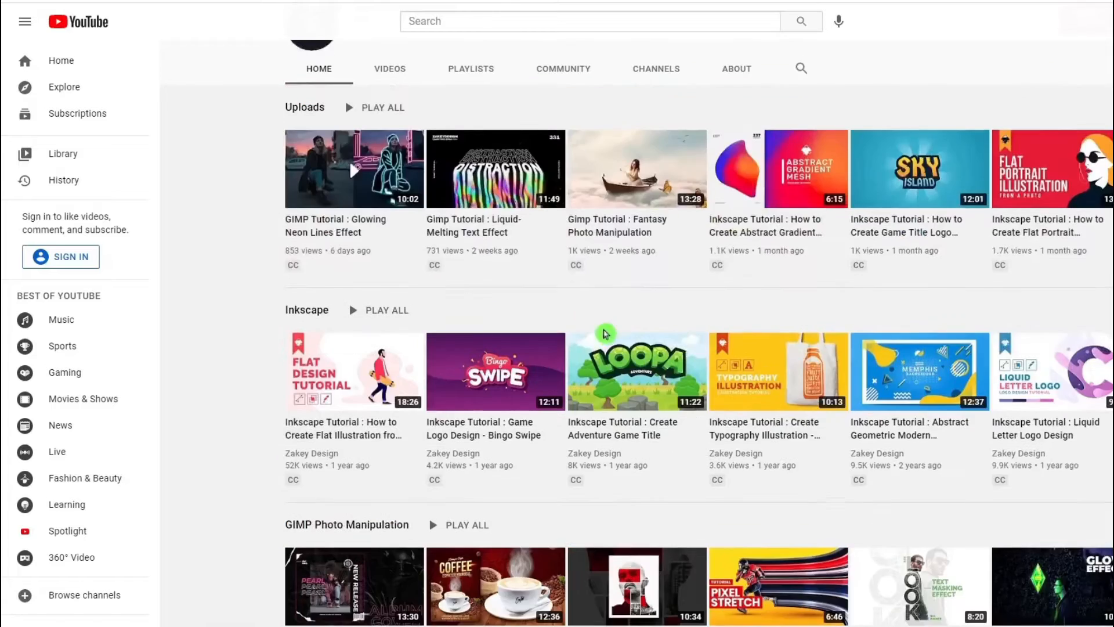
scroll(604, 333, up, 4)
click(468, 303)
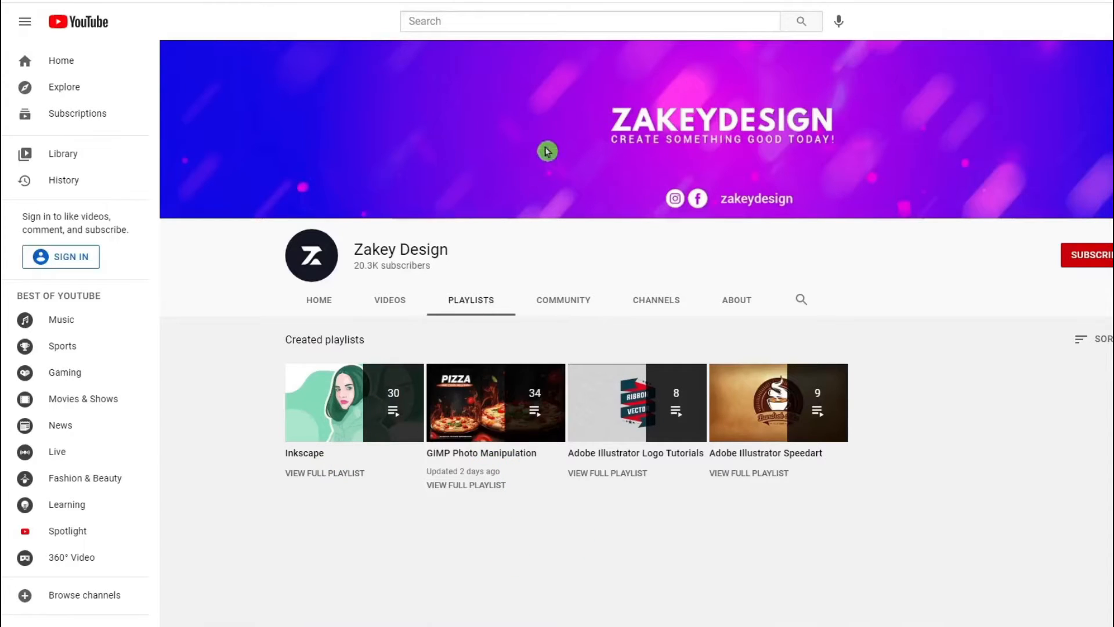
- Switch to the gimp workshop channel, look through its uploads and open its playlists
click(548, 2)
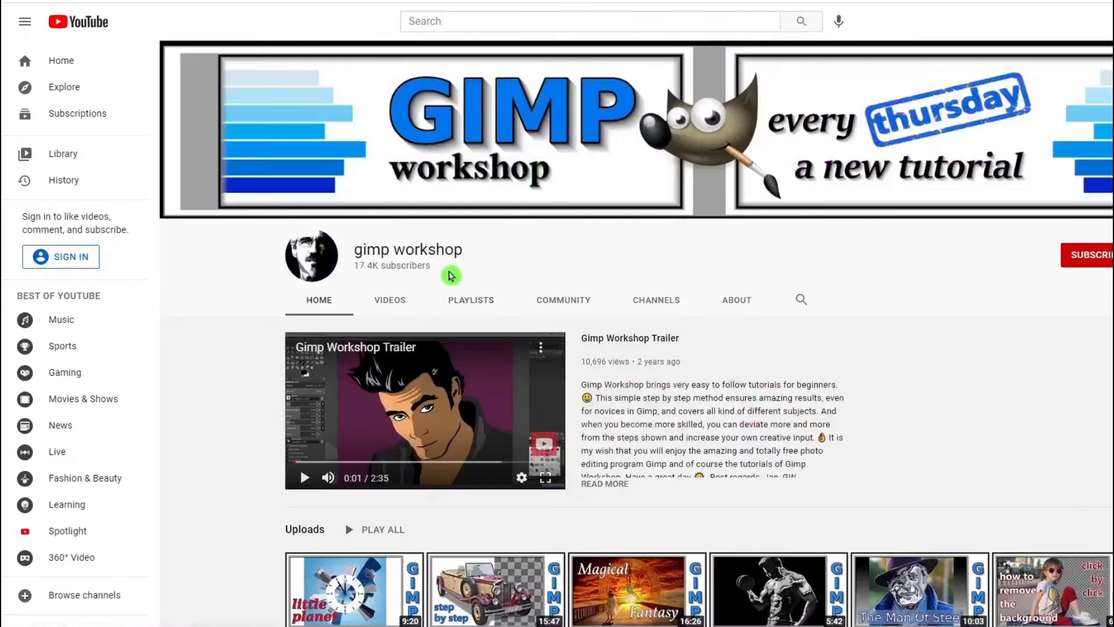
scroll(959, 418, down, 4)
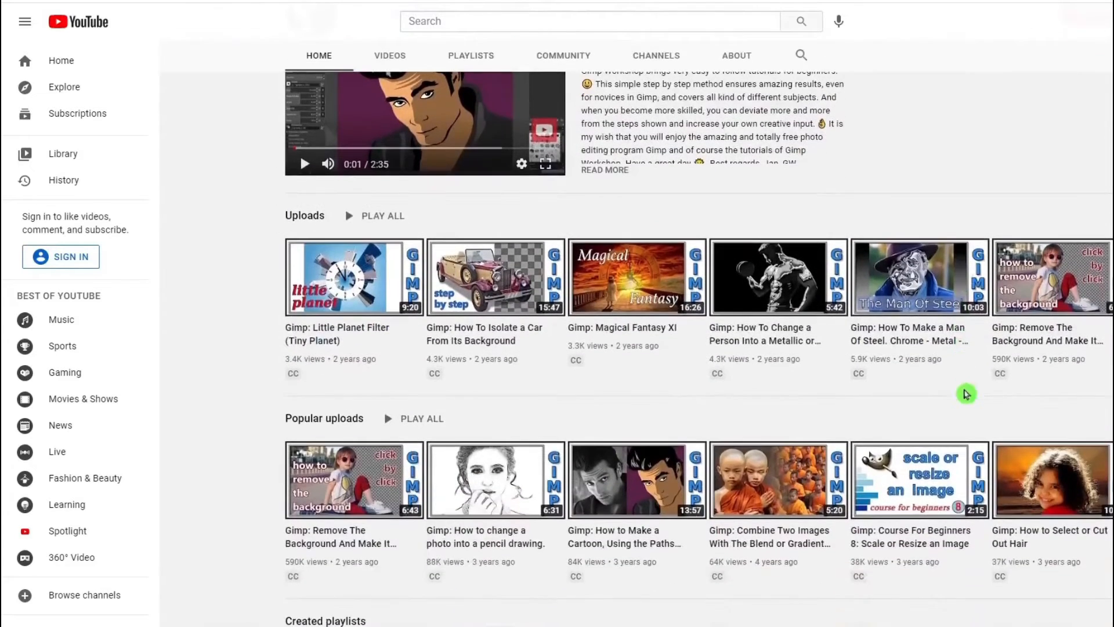
scroll(946, 377, up, 4)
click(489, 306)
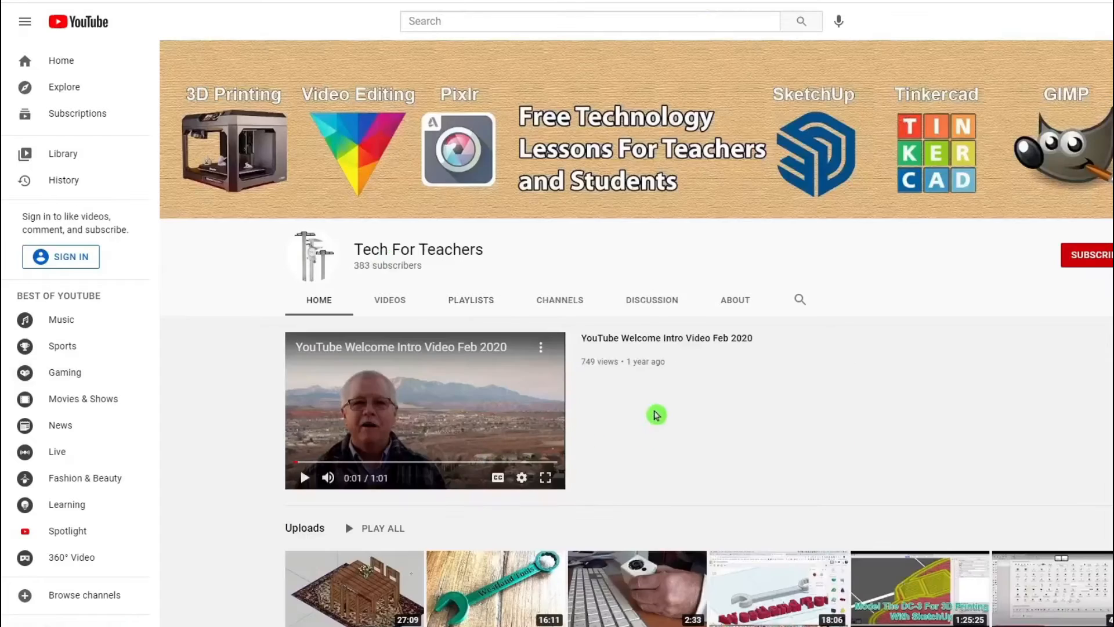
- Look through the Tech For Teachers channel's tutorials and browse the playlists of the Parker Photographic channel
scroll(685, 429, down, 10)
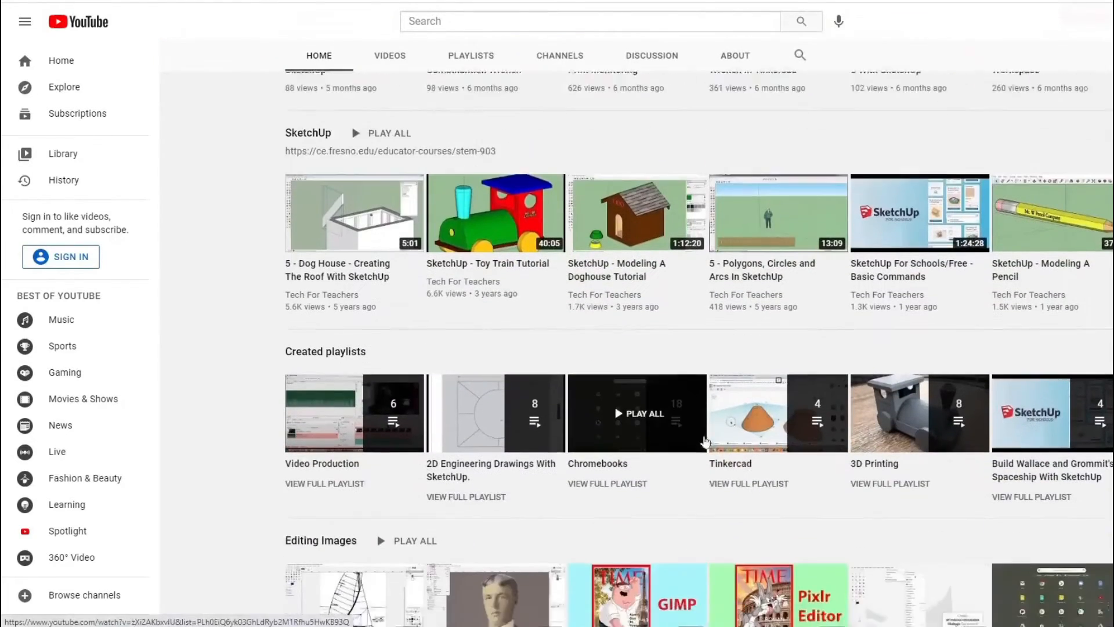
scroll(705, 443, down, 2)
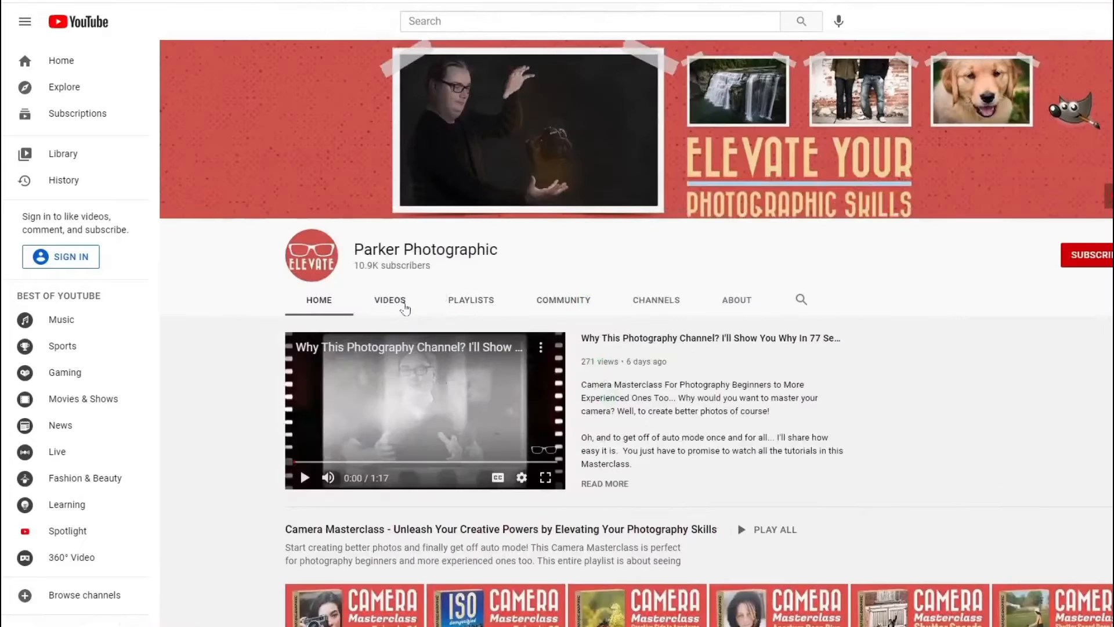
click(468, 300)
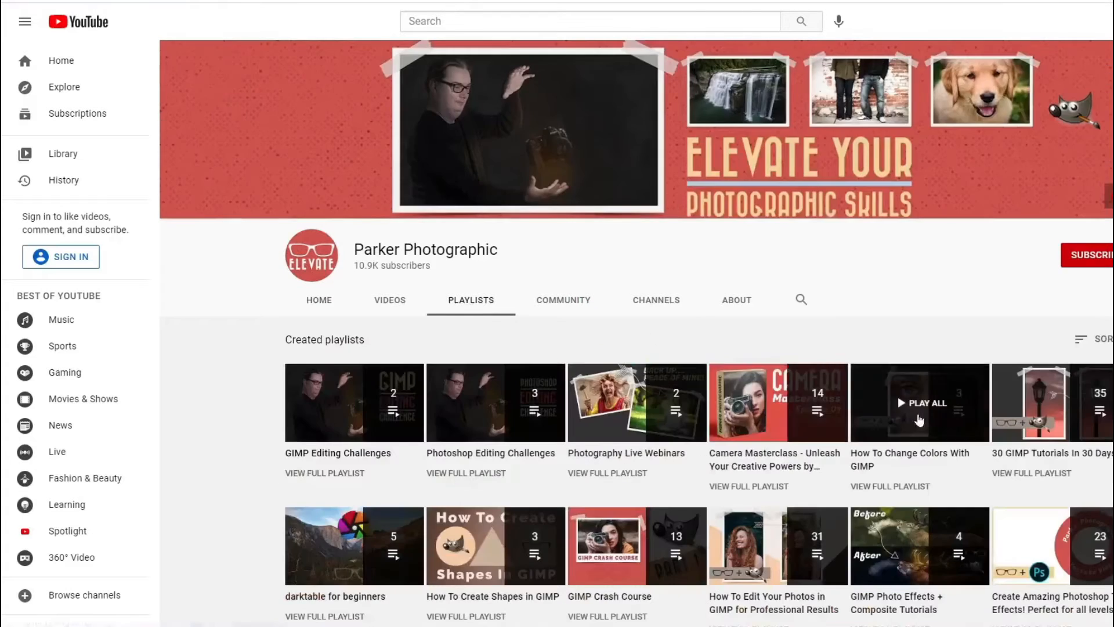
scroll(1109, 471, down, 4)
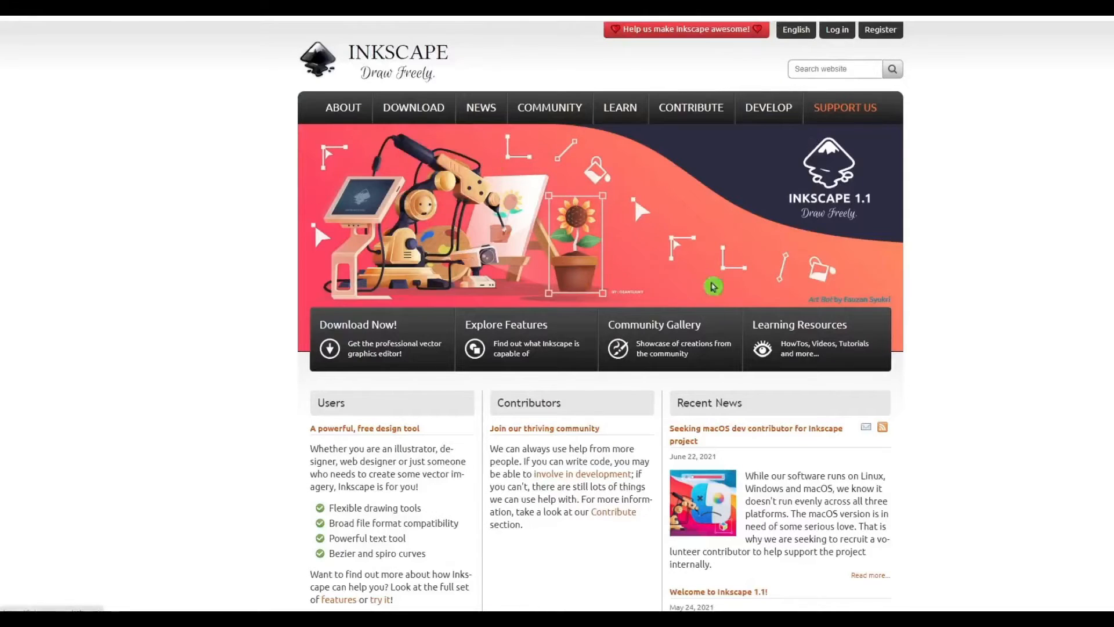
- Look over the Inkscape website's home page and the Blue Lightning TV Photoshop channel's videos
scroll(901, 338, down, 5)
scroll(937, 316, up, 5)
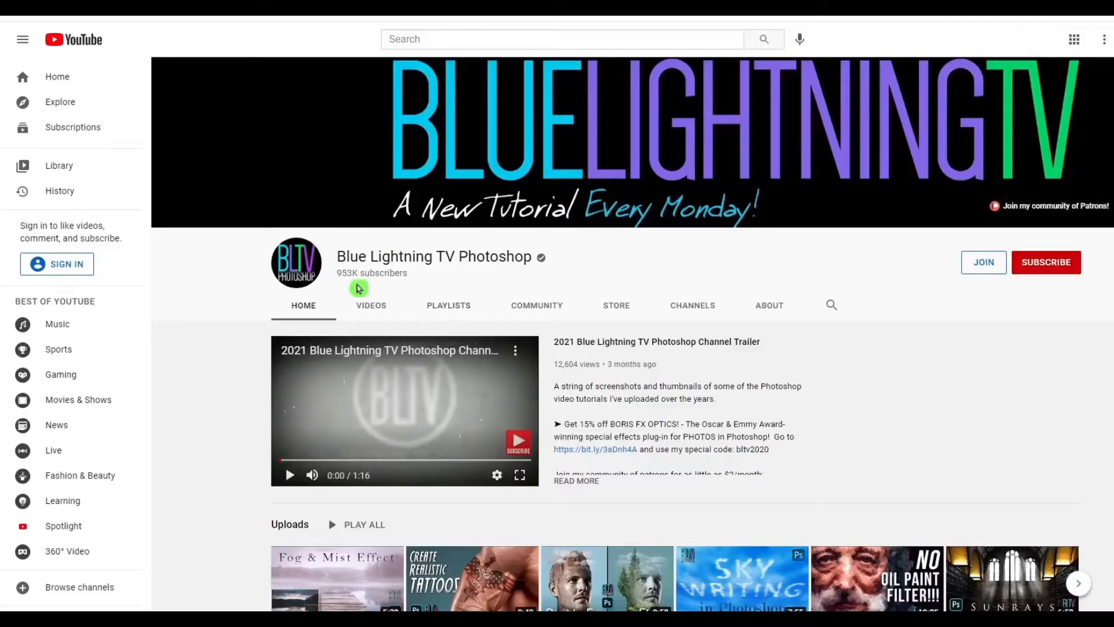
scroll(800, 280, down, 15)
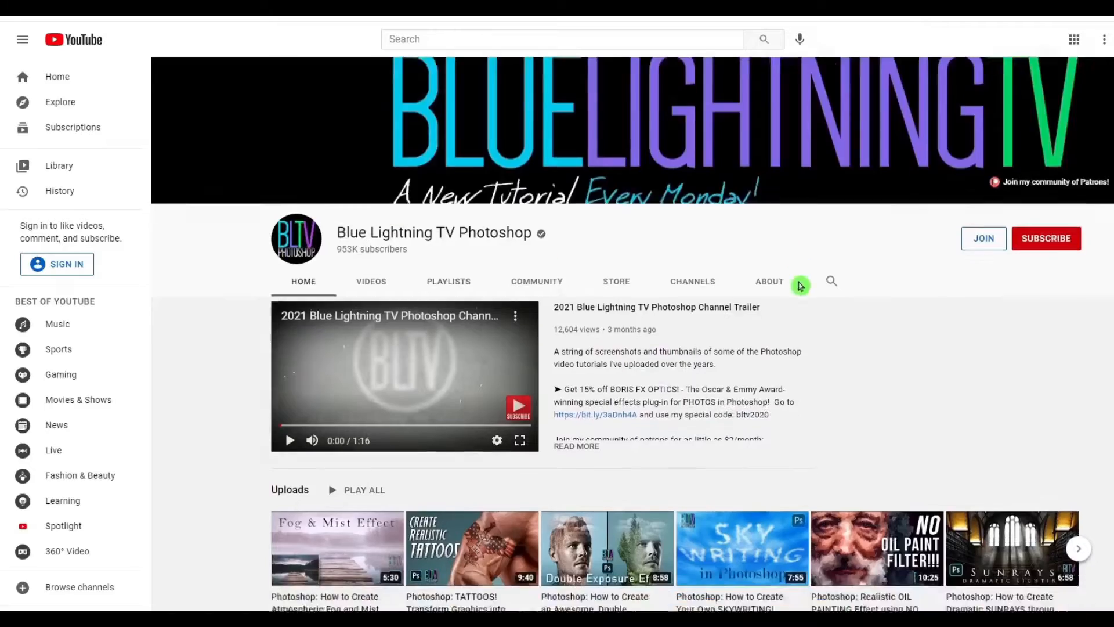
scroll(798, 273, up, 15)
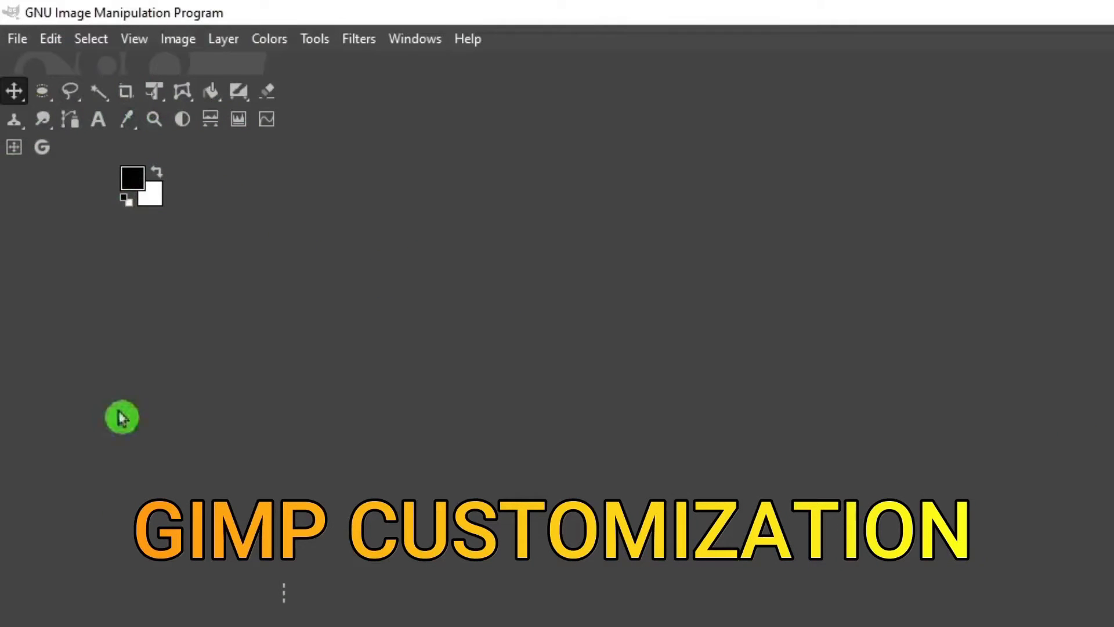
- In GIMP, select the Text tool, open the preferences and check the reset-to-defaults option without applying it
click(100, 122)
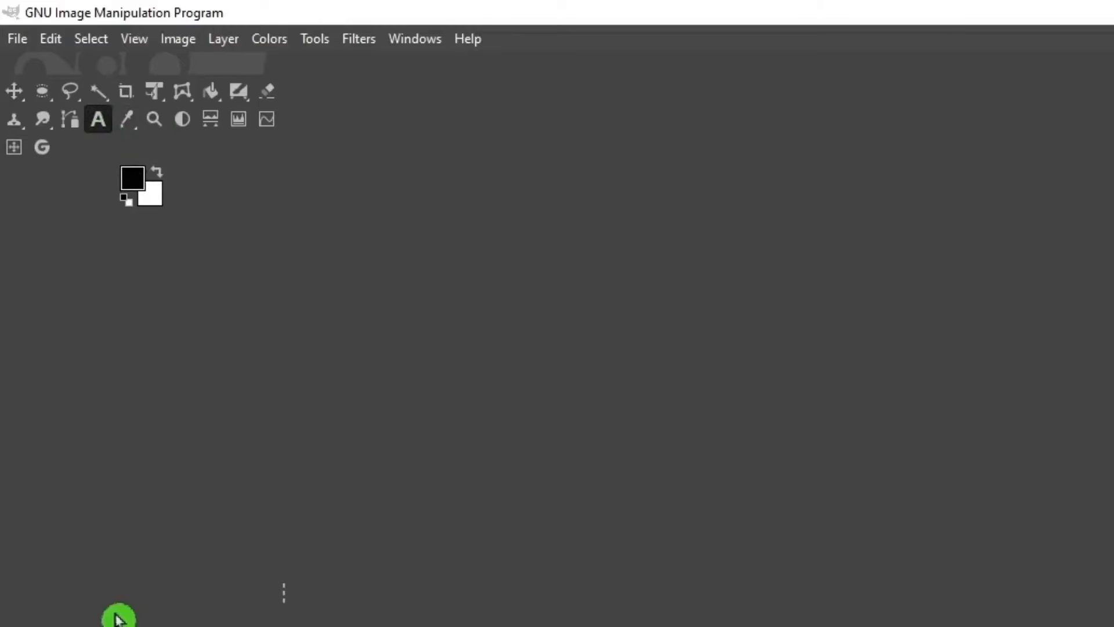
click(55, 38)
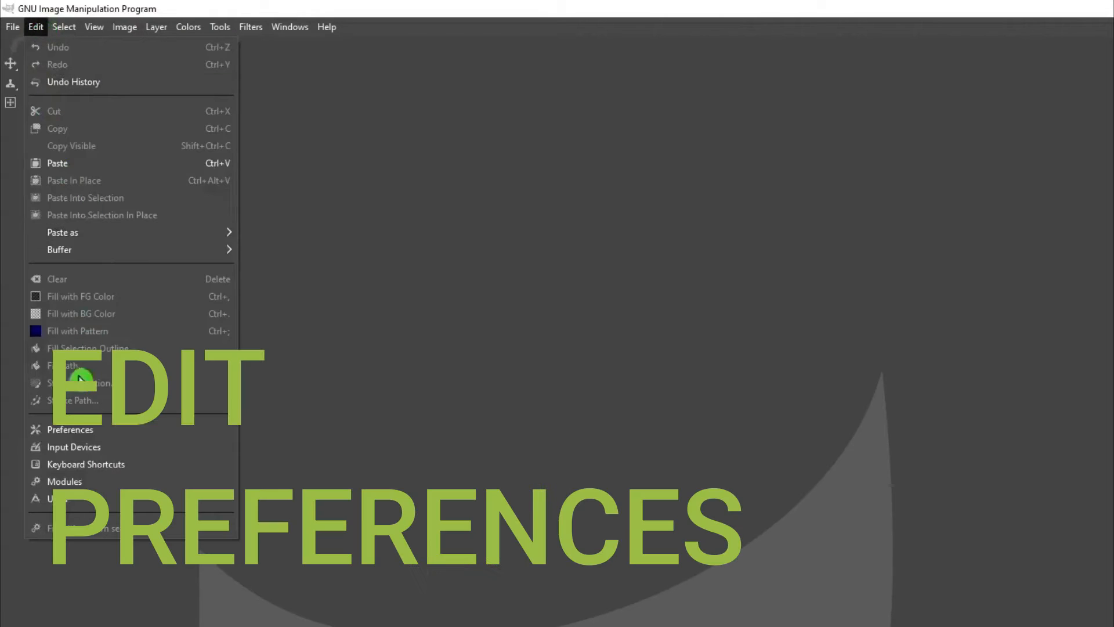
click(73, 431)
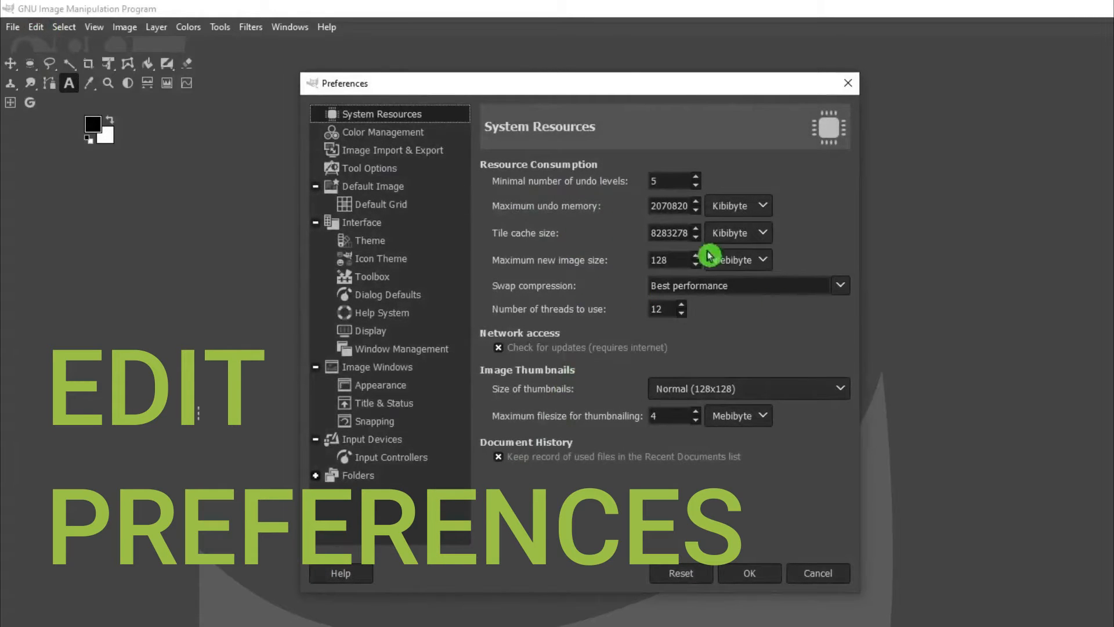
click(672, 577)
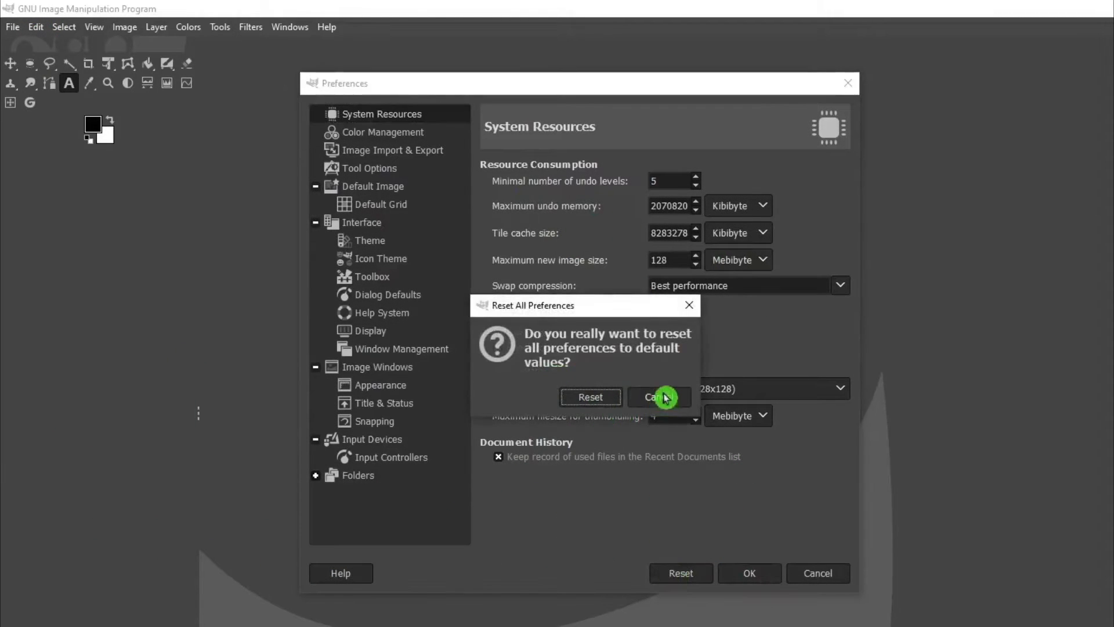
click(663, 397)
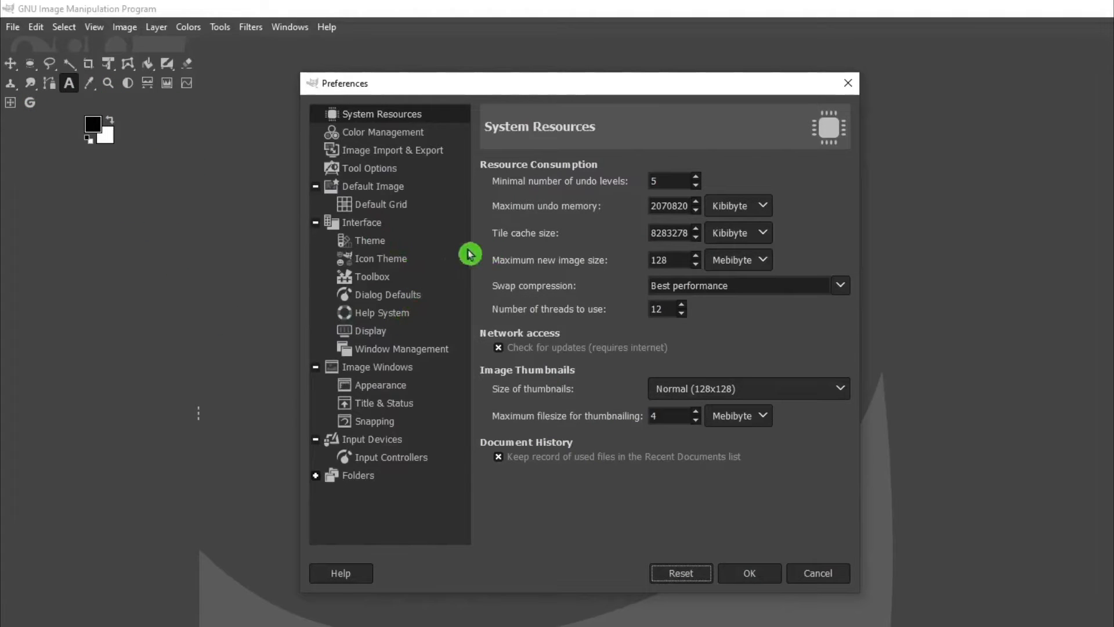
- Try the Legacy icon theme in the preferences and set the icon theme to Color
click(404, 263)
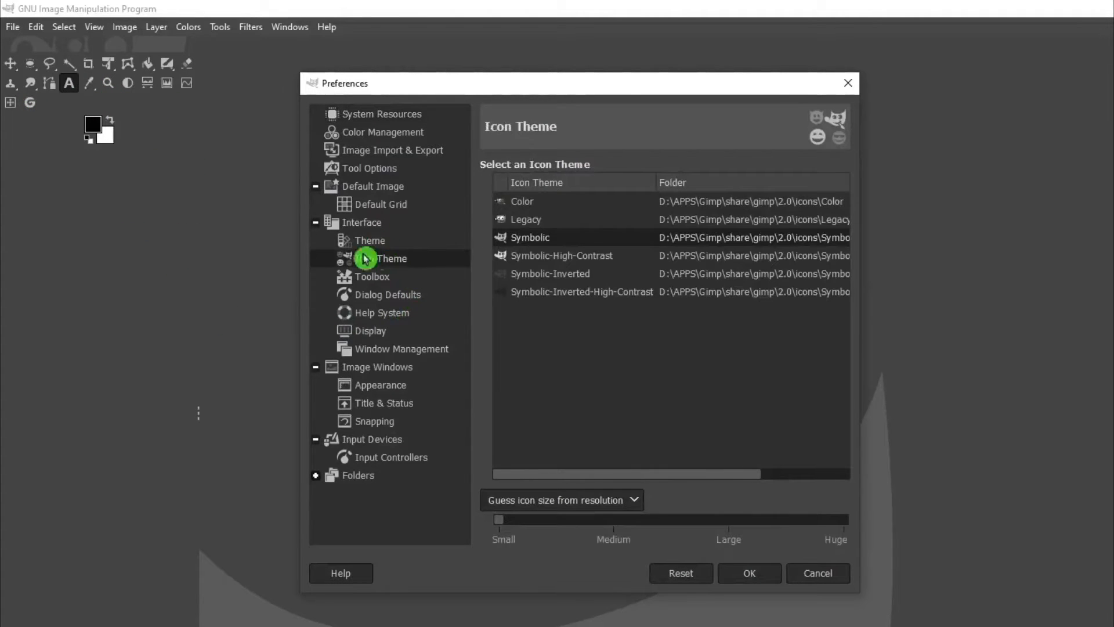
click(526, 221)
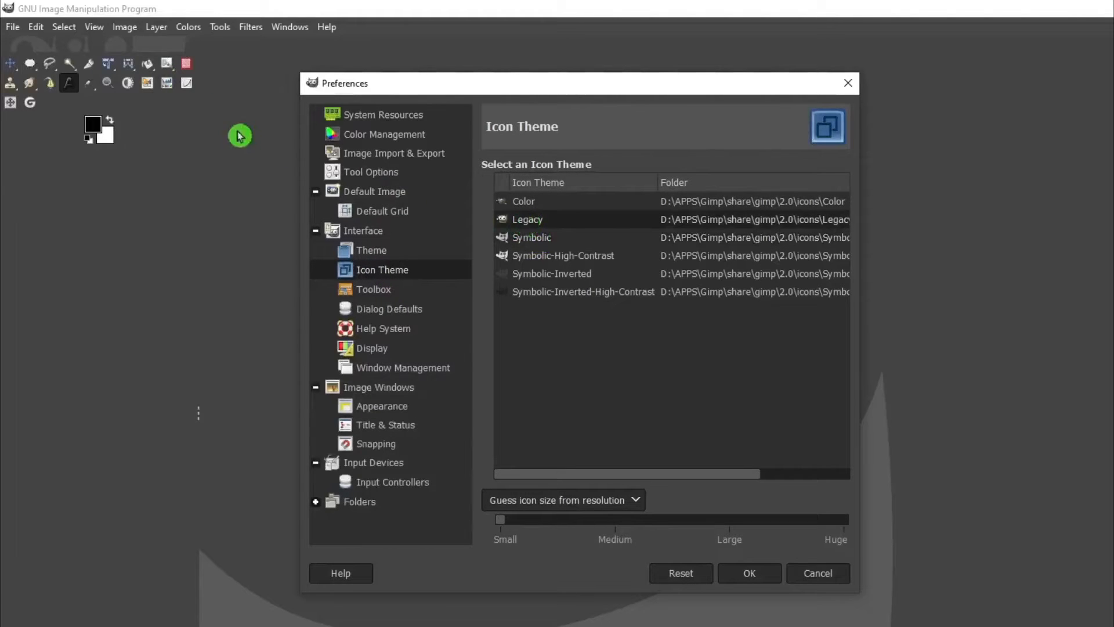
click(552, 205)
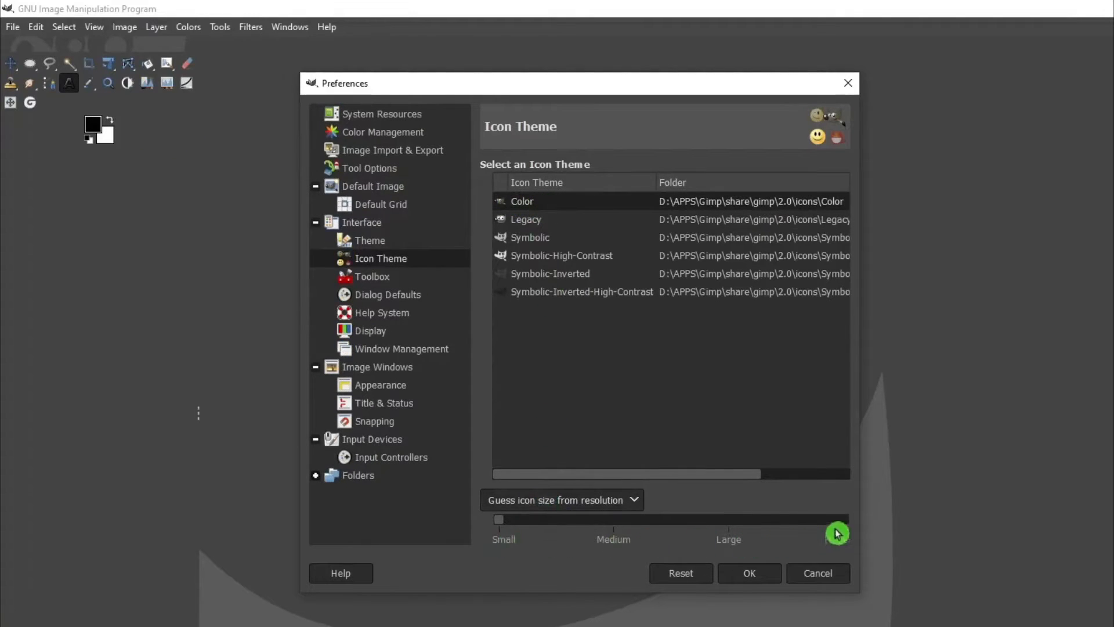
- Switch to a custom icon size, enlarge the icons towards Large and apply the preferences
click(567, 502)
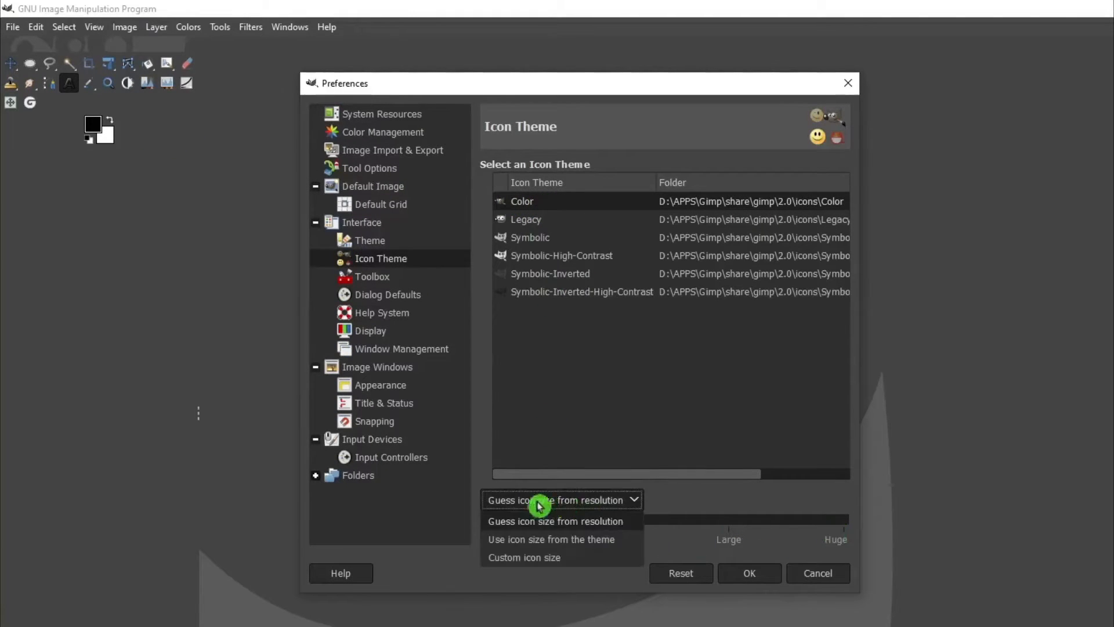
click(593, 561)
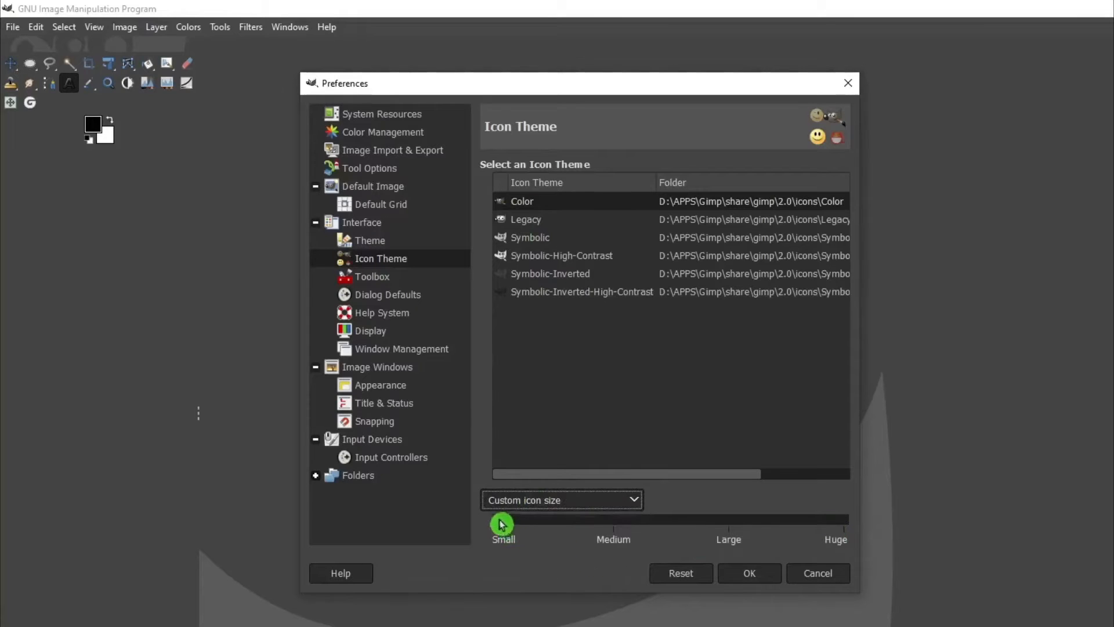
drag(500, 523, 689, 530)
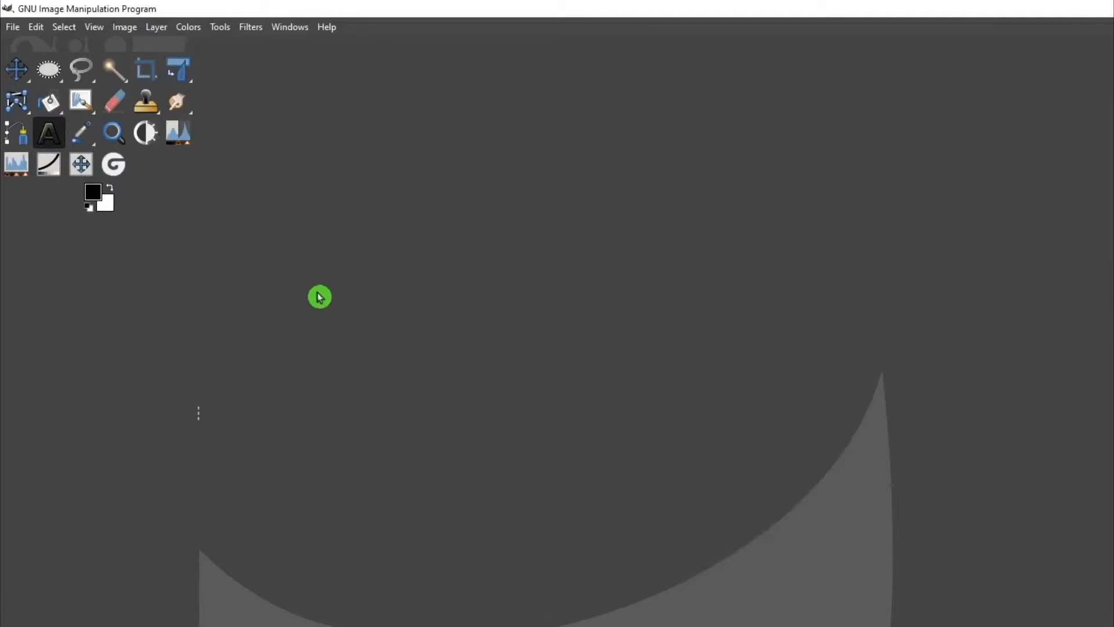
- Try the System theme in the interface preferences and switch the theme back to Dark
click(43, 29)
click(84, 428)
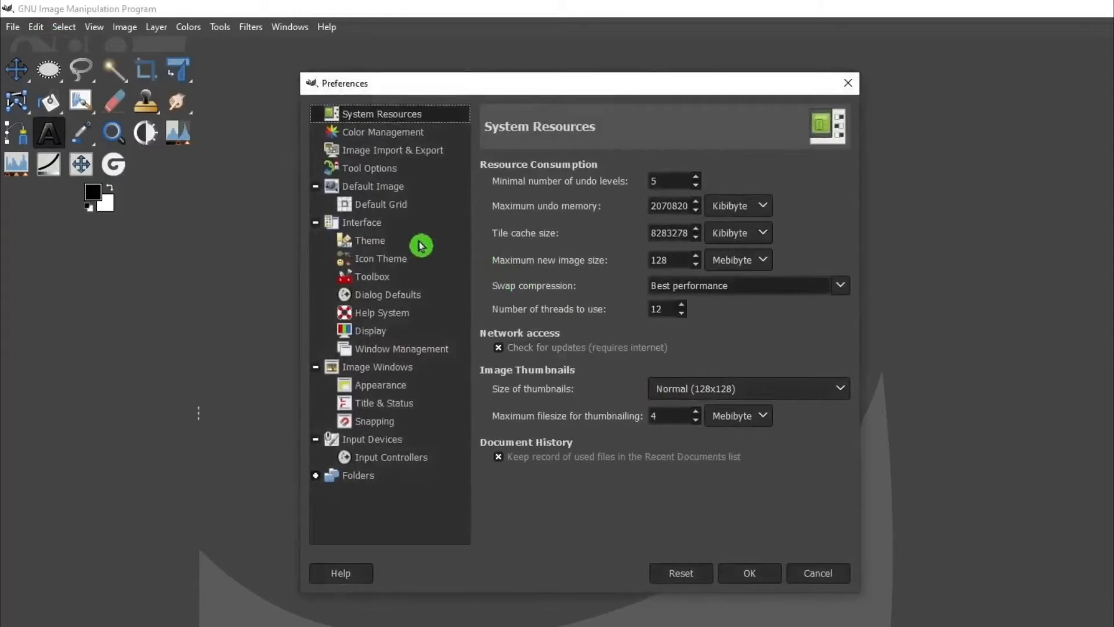
click(422, 242)
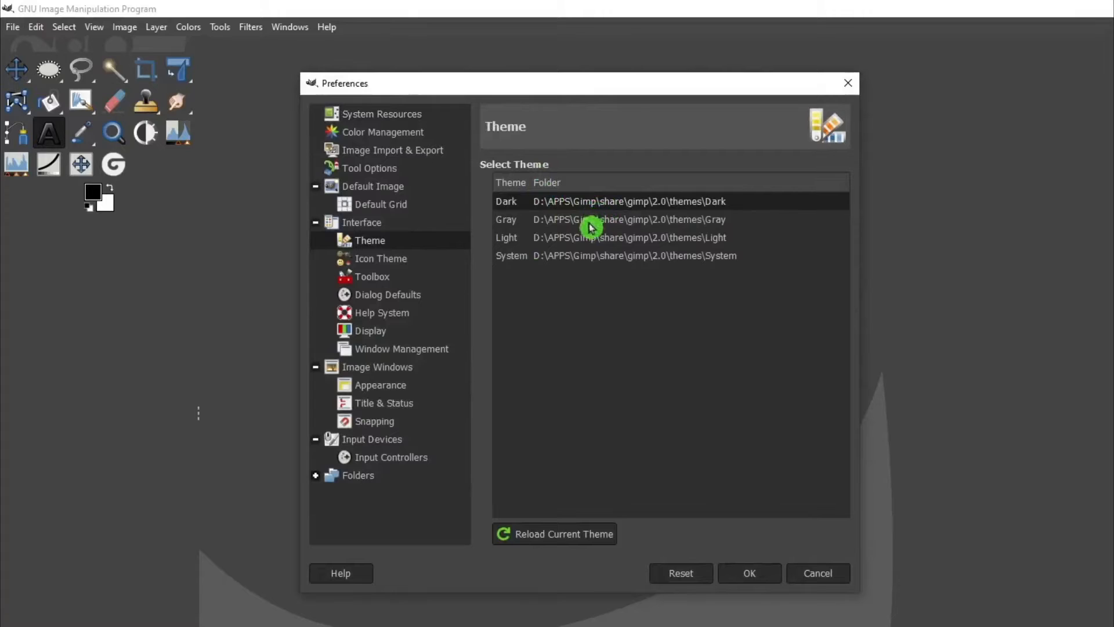
click(577, 261)
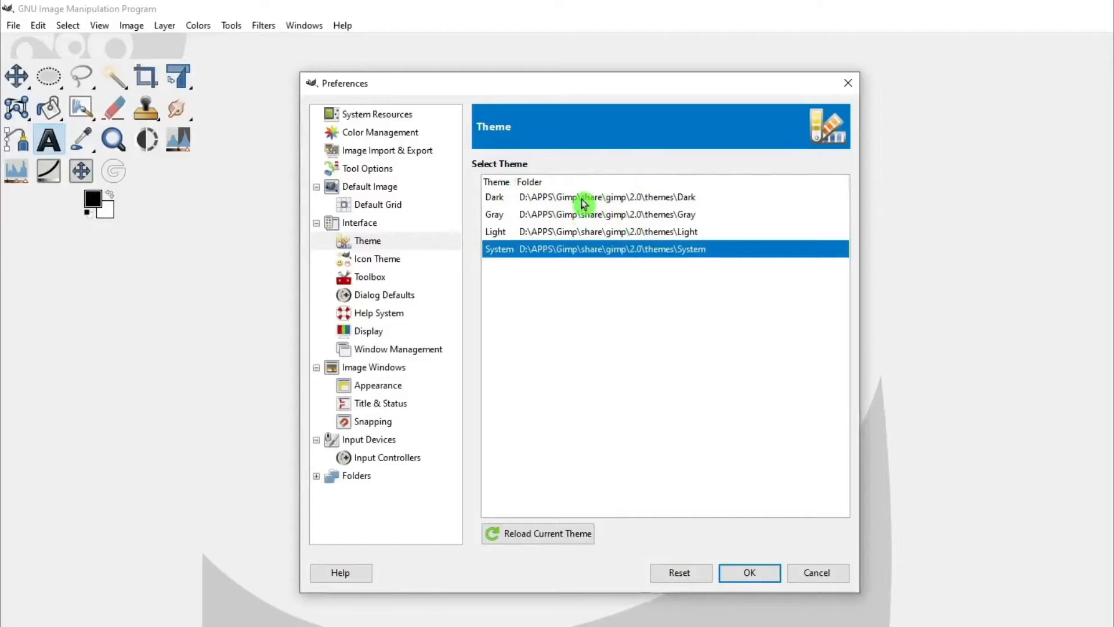
click(584, 203)
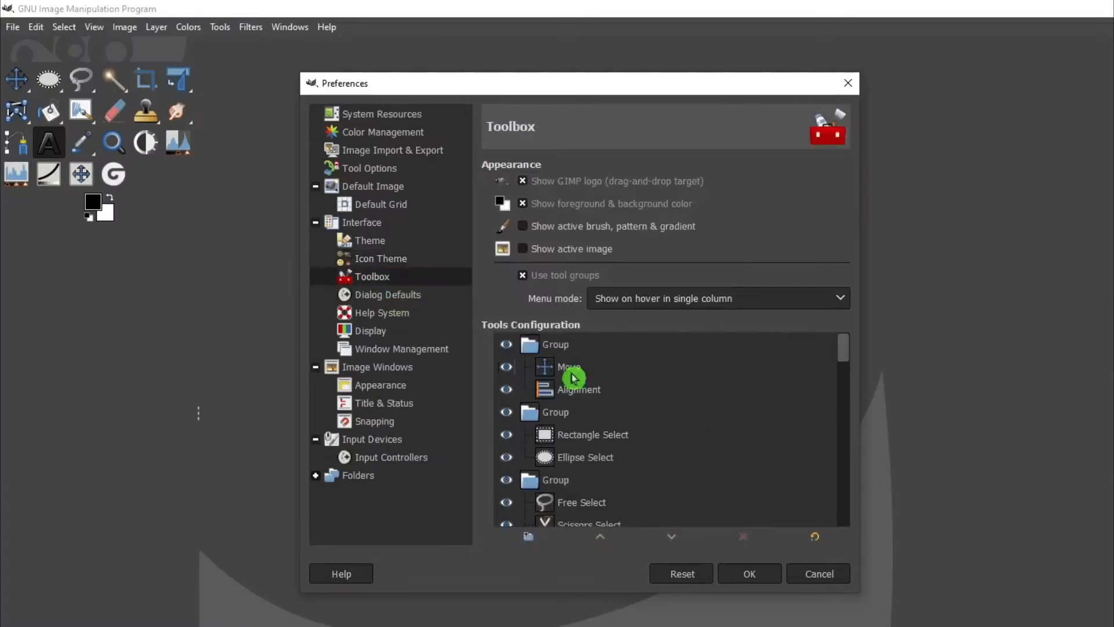
- Look through the Toolbox, Display, Tool Options and Image Import & Export preferences, including the transparency check sizes
scroll(572, 378, down, 3)
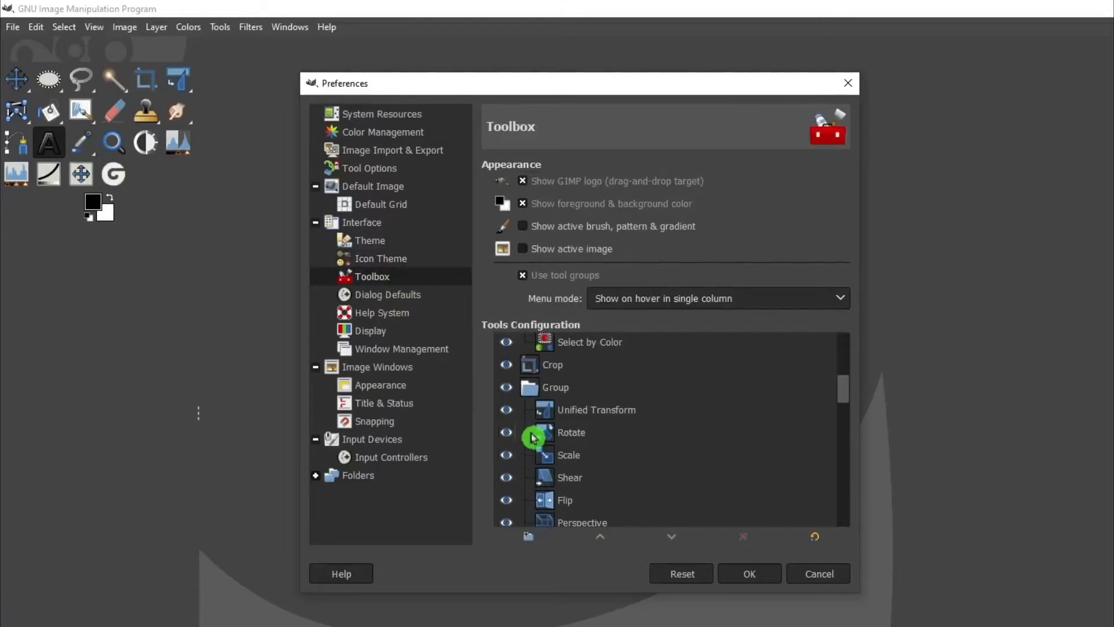
click(374, 332)
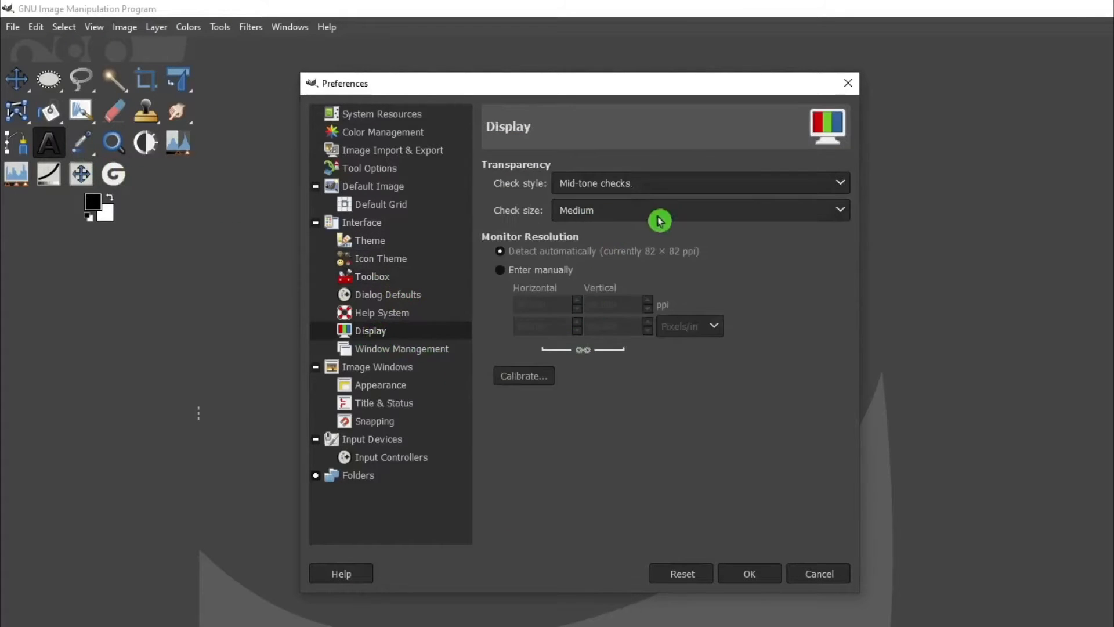
click(748, 215)
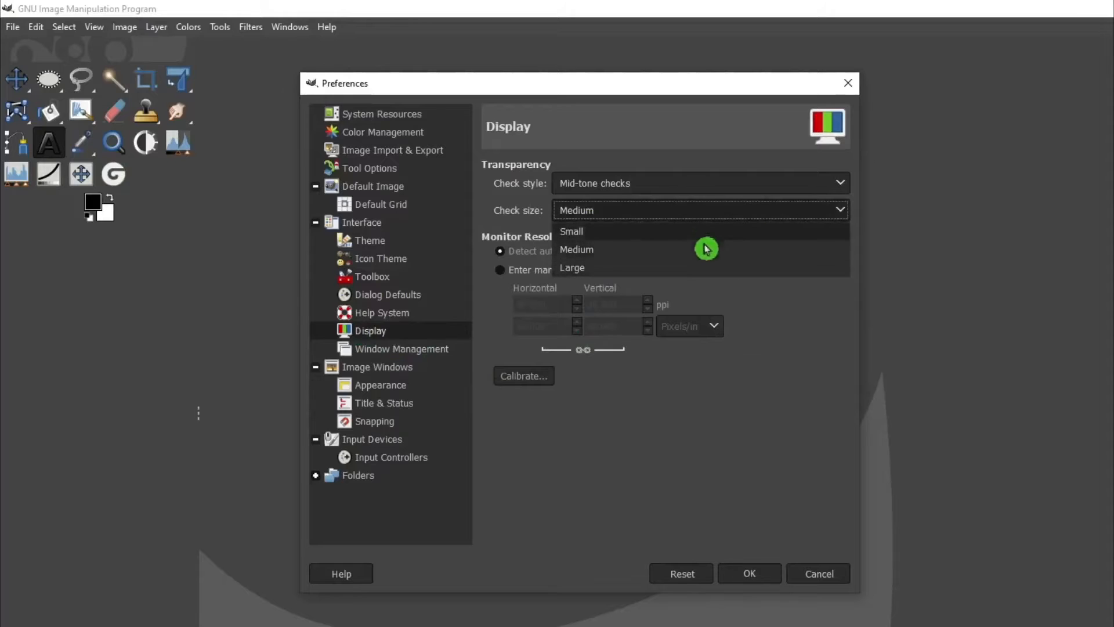
click(398, 177)
click(391, 169)
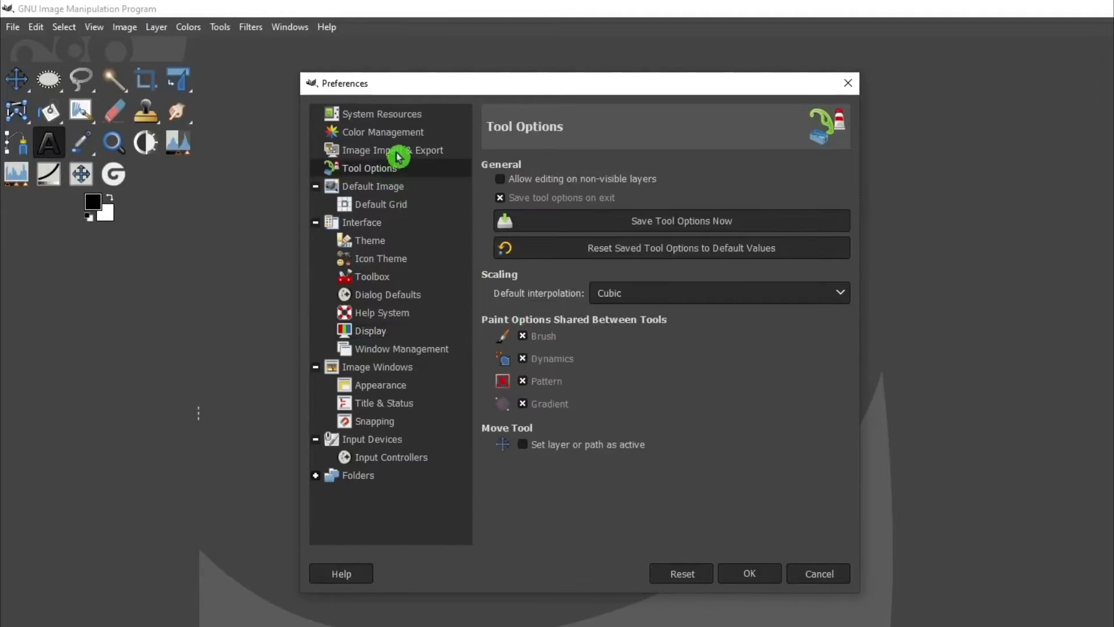
click(397, 152)
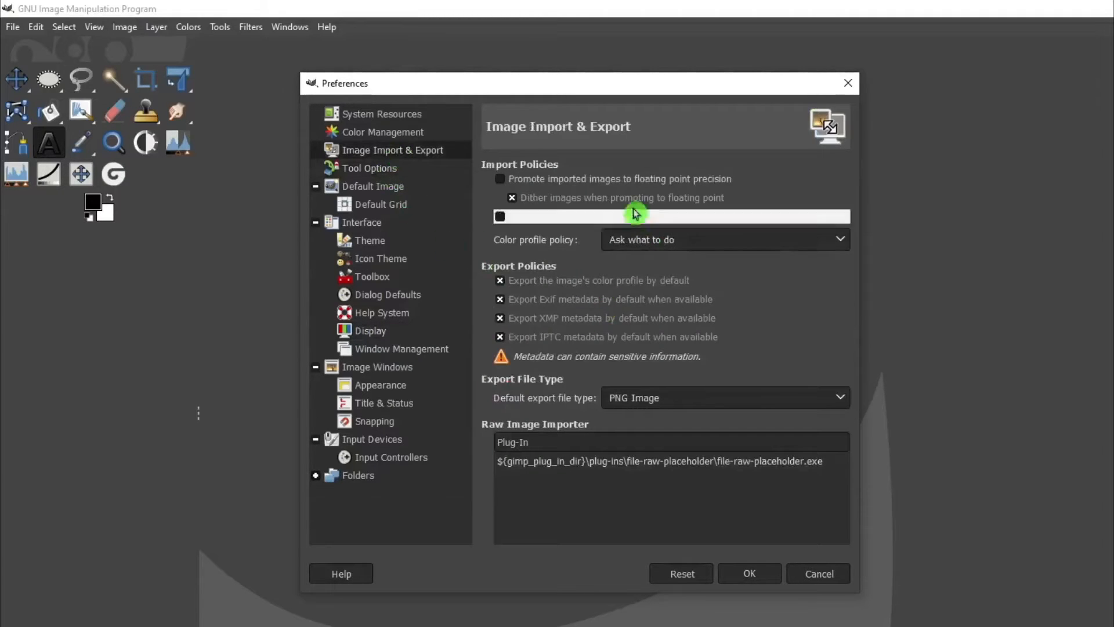
- Review the folder locations for fonts and brushes in the preferences
click(316, 477)
scroll(406, 465, down, 4)
click(379, 378)
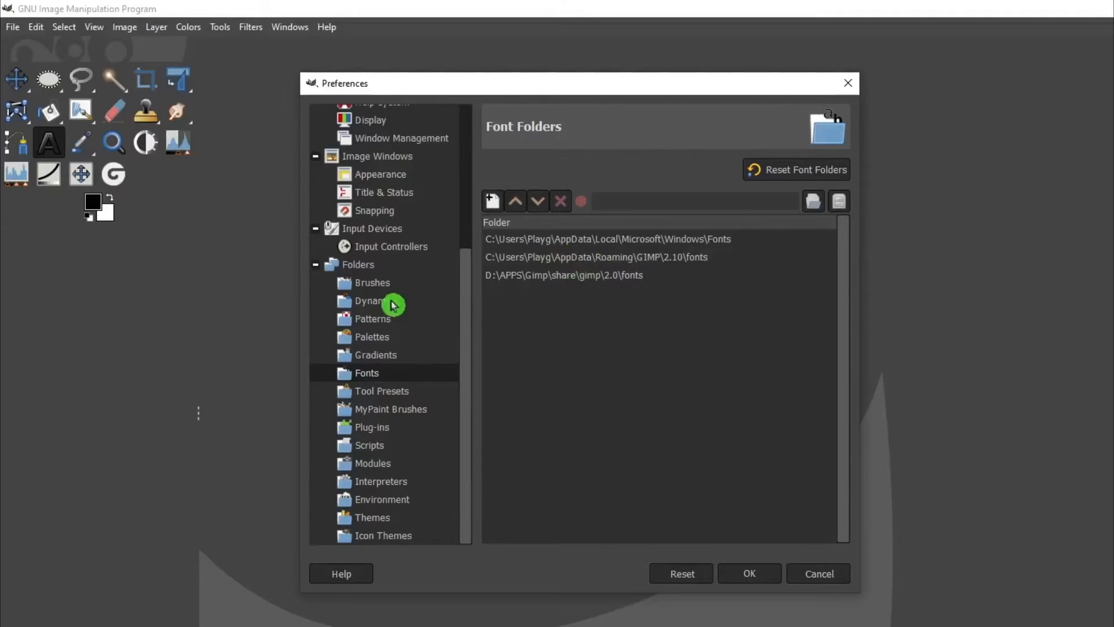
click(370, 284)
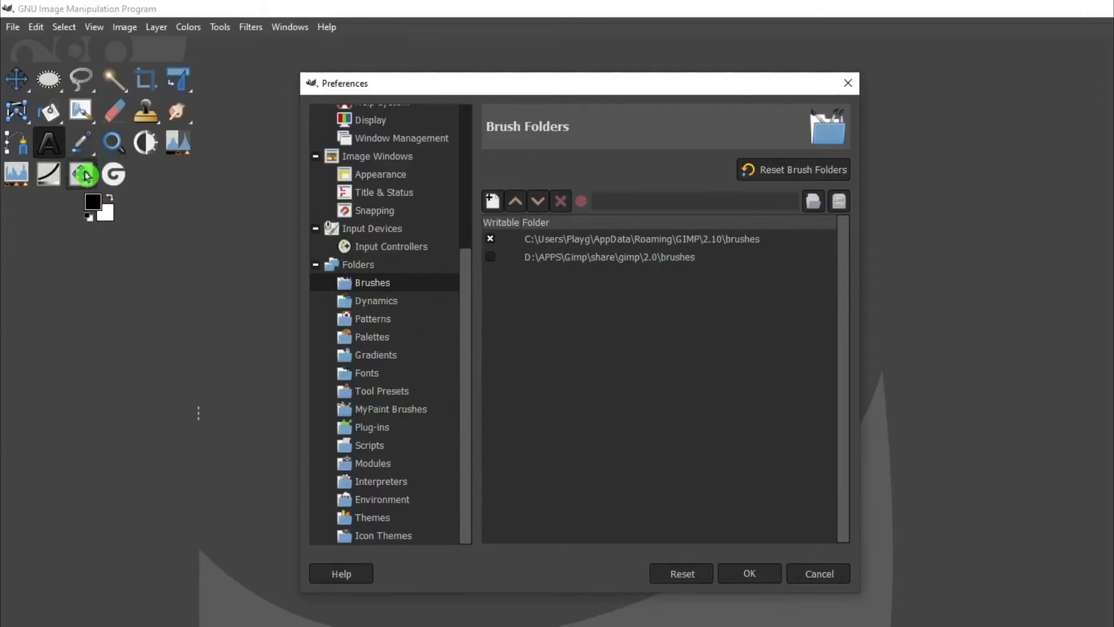
scroll(435, 330, up, 5)
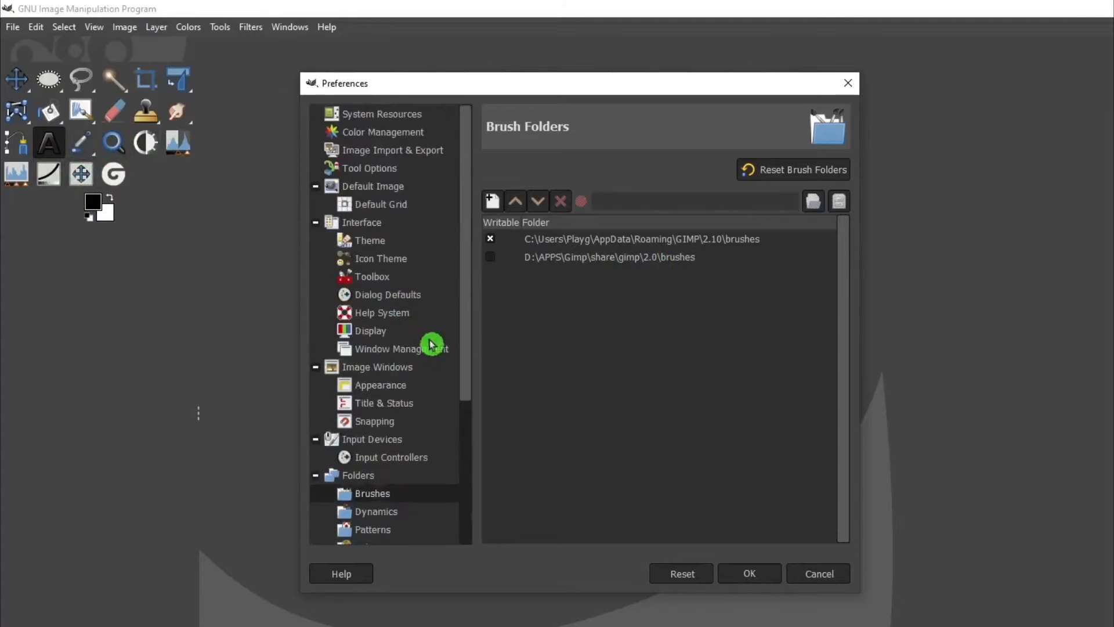
- Review the default grid and default new image settings in the preferences
click(406, 145)
click(377, 205)
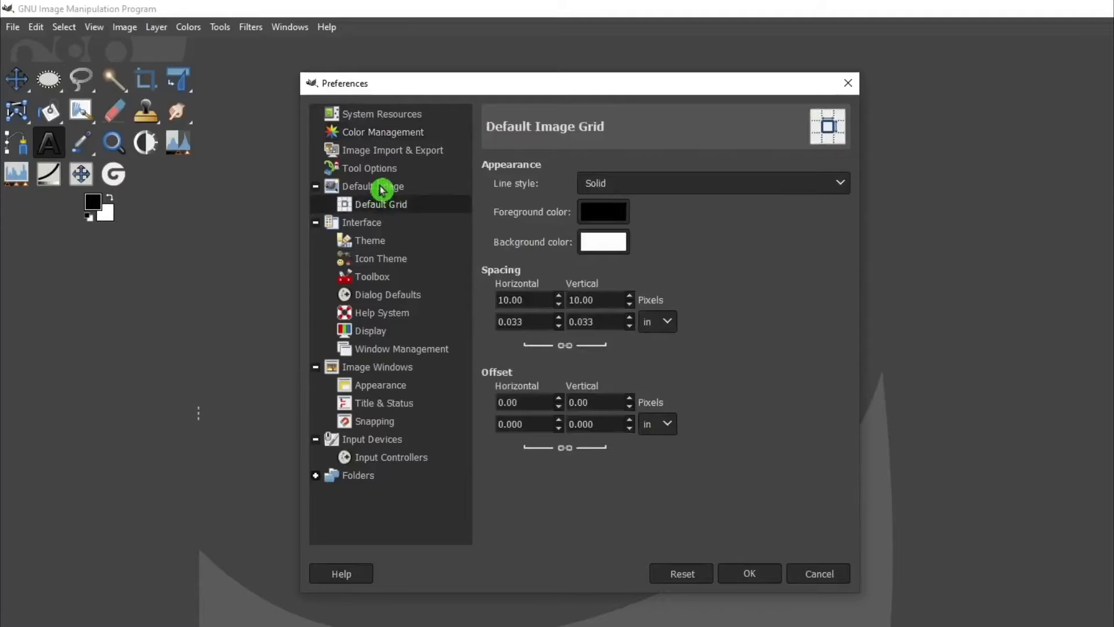
click(382, 187)
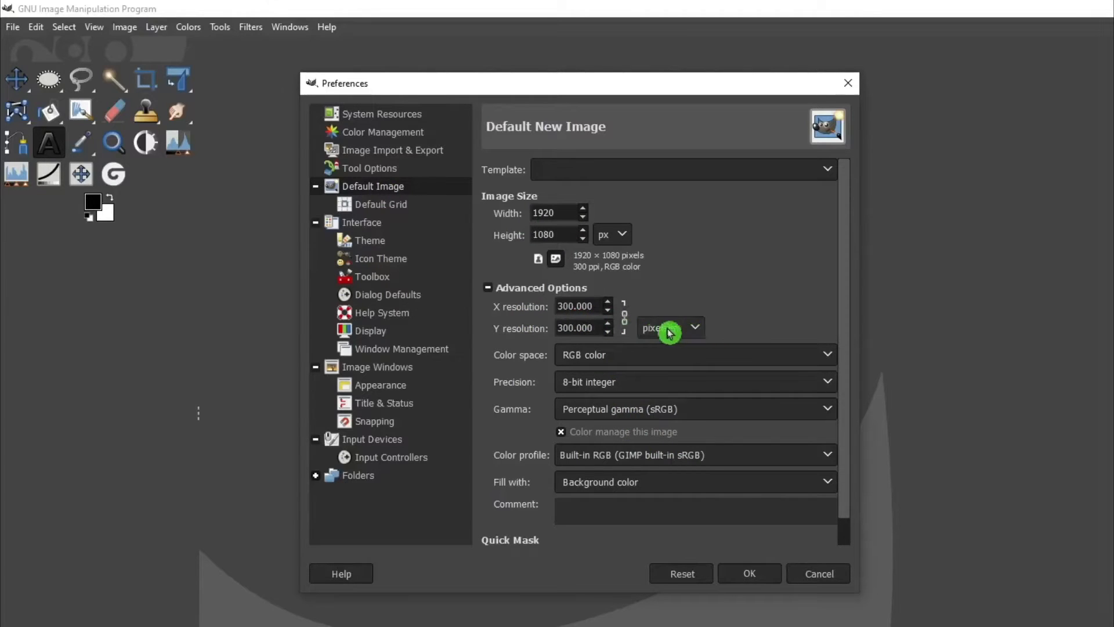
scroll(796, 437, down, 1)
scroll(725, 383, up, 1)
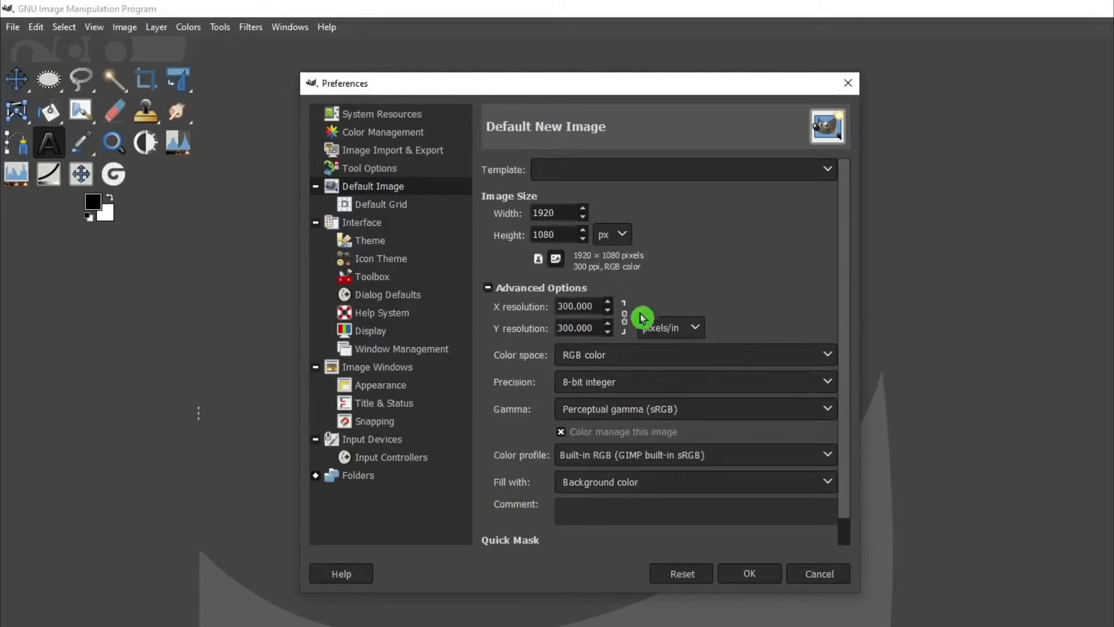
- Check the available default export file types in the Image Import & Export preferences and close the dialog
click(385, 150)
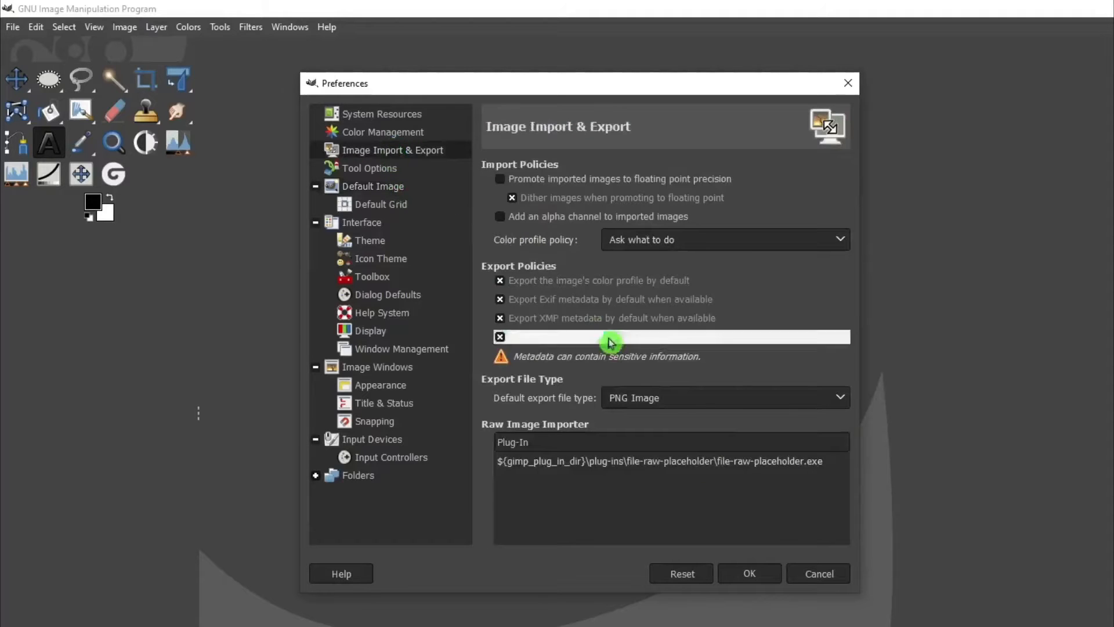
click(746, 401)
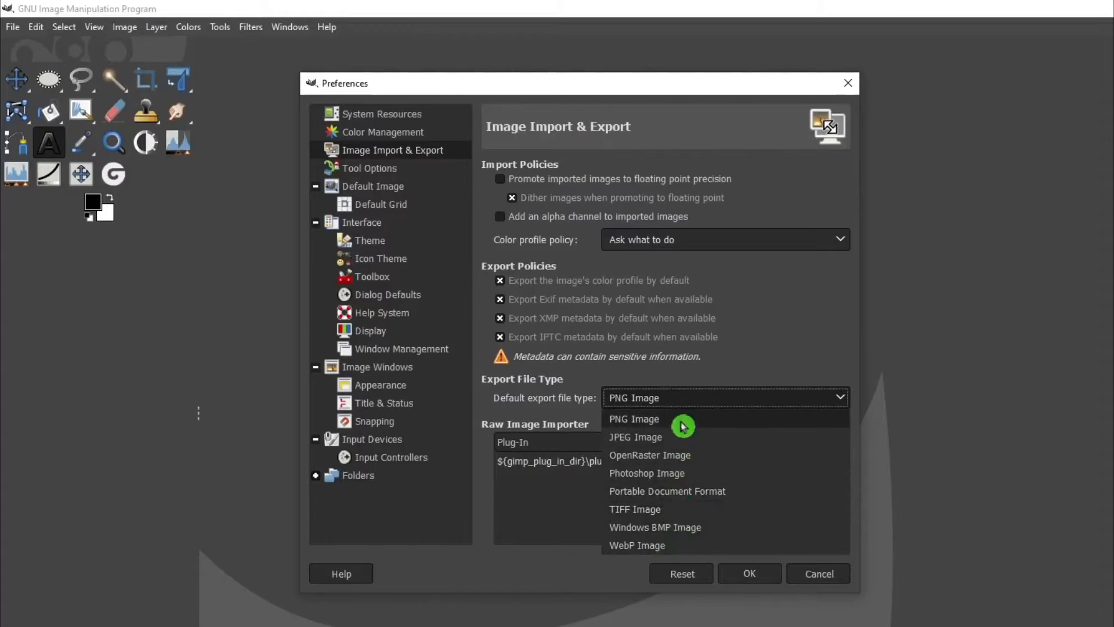
click(820, 574)
click(753, 574)
- Select the Unified Transform tool and look over the tools grouped with Transform, Free Select and Bucket Fill
click(191, 92)
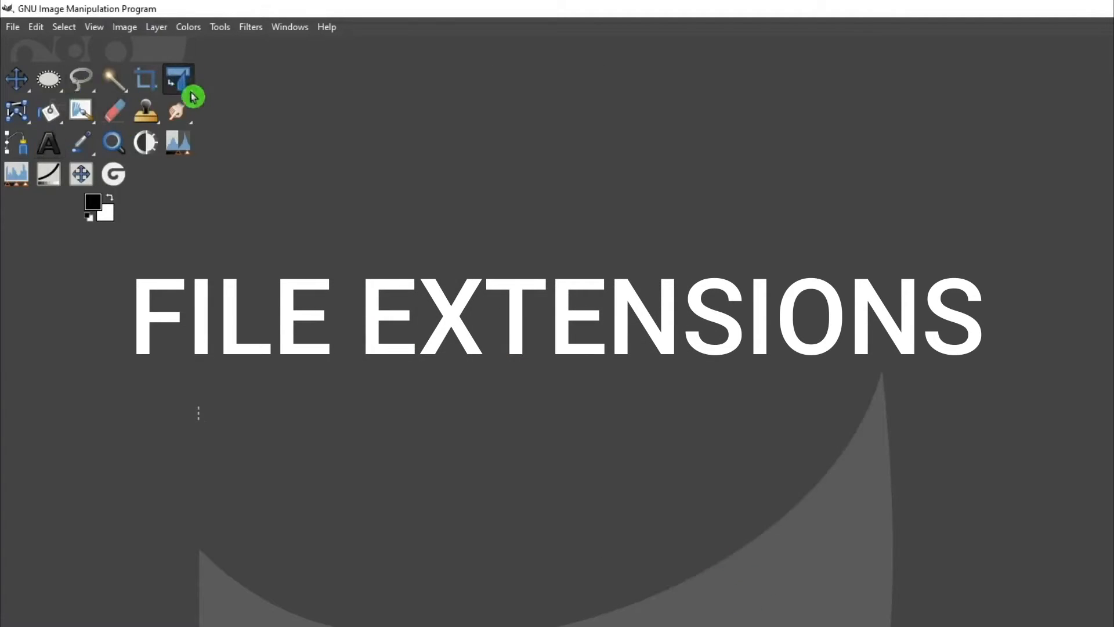
right_click(193, 90)
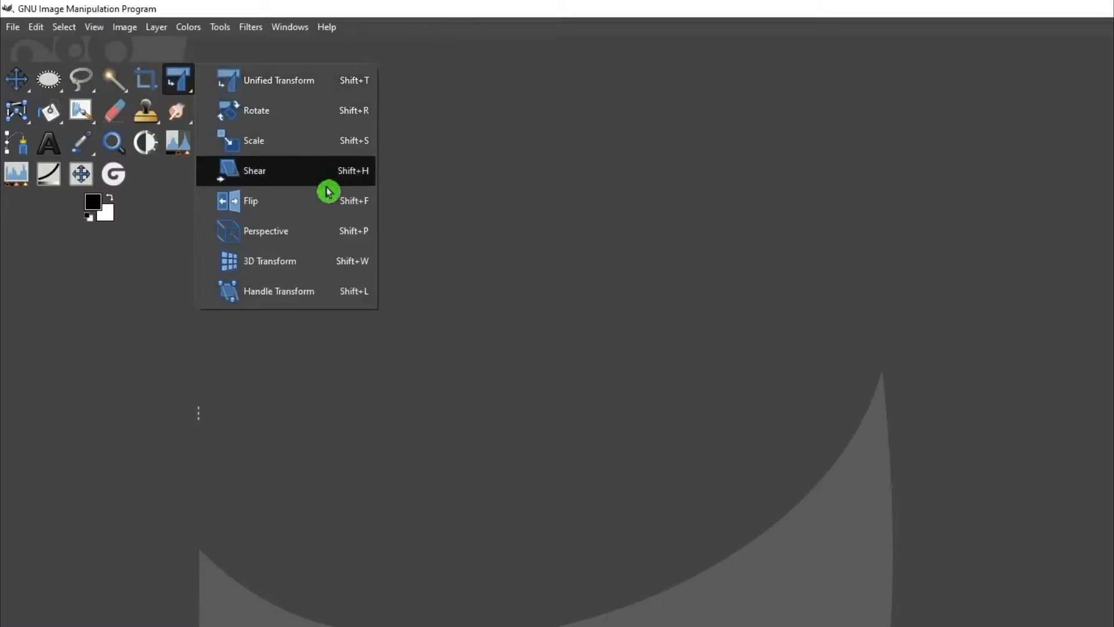
click(85, 91)
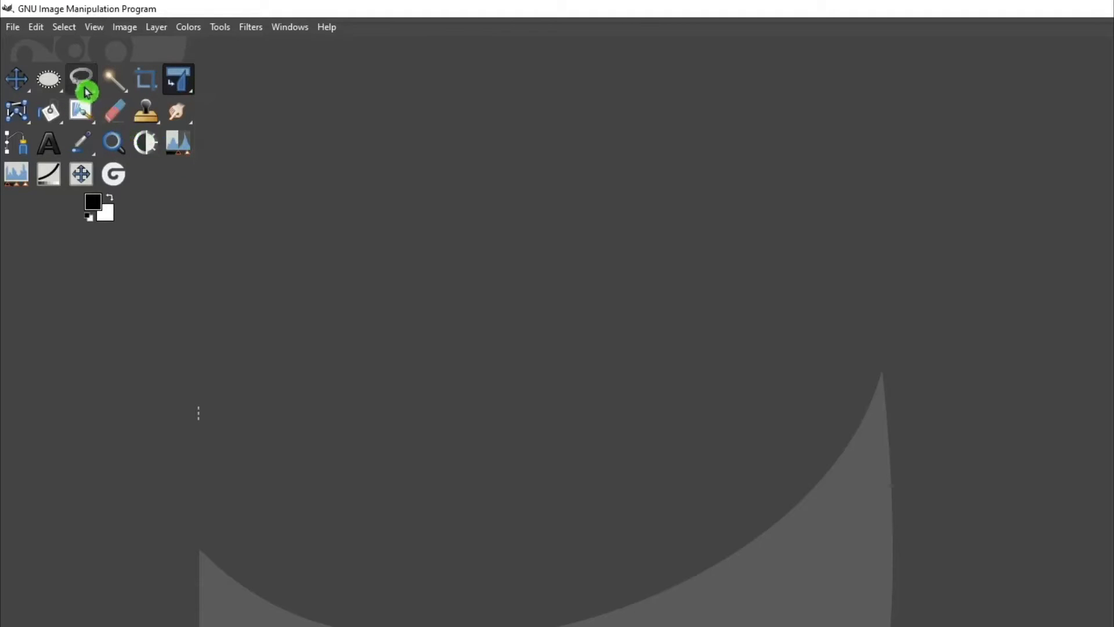
right_click(99, 91)
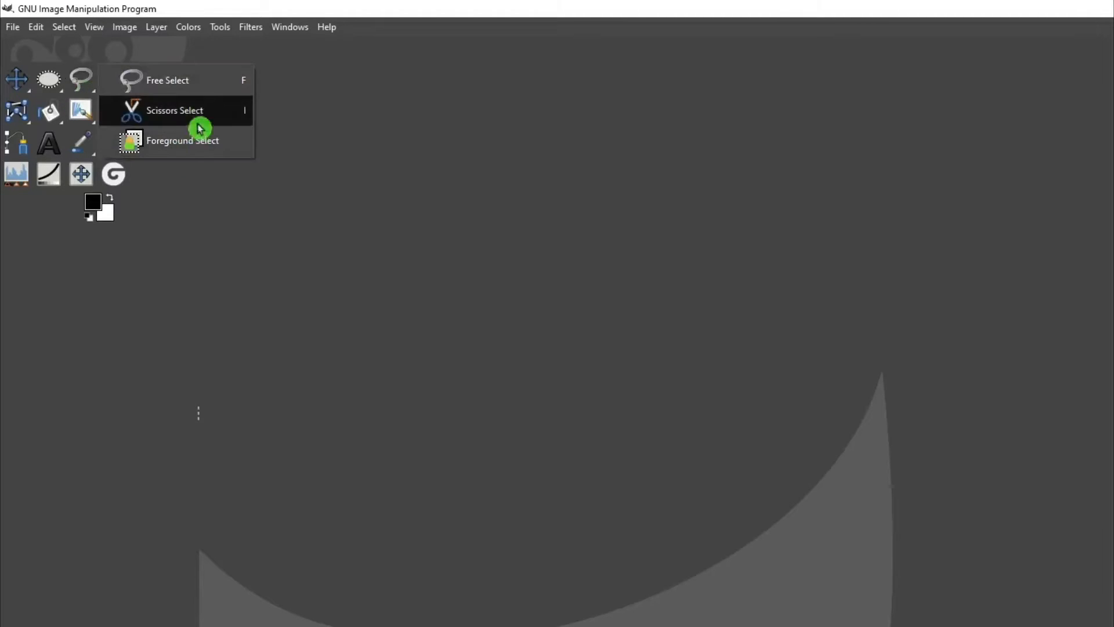
click(62, 125)
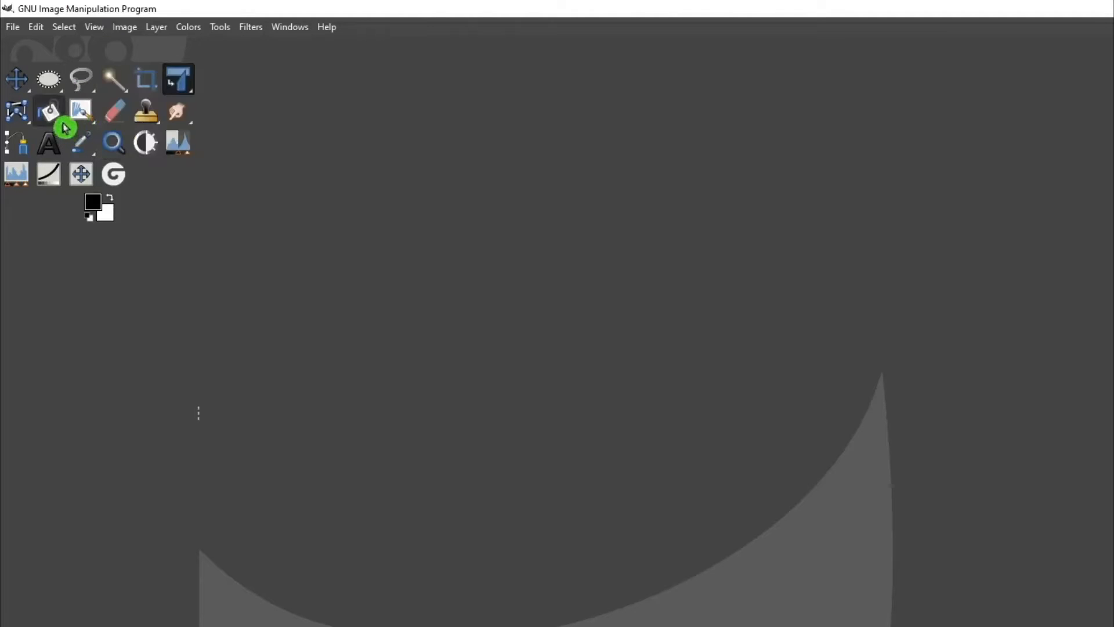
right_click(62, 123)
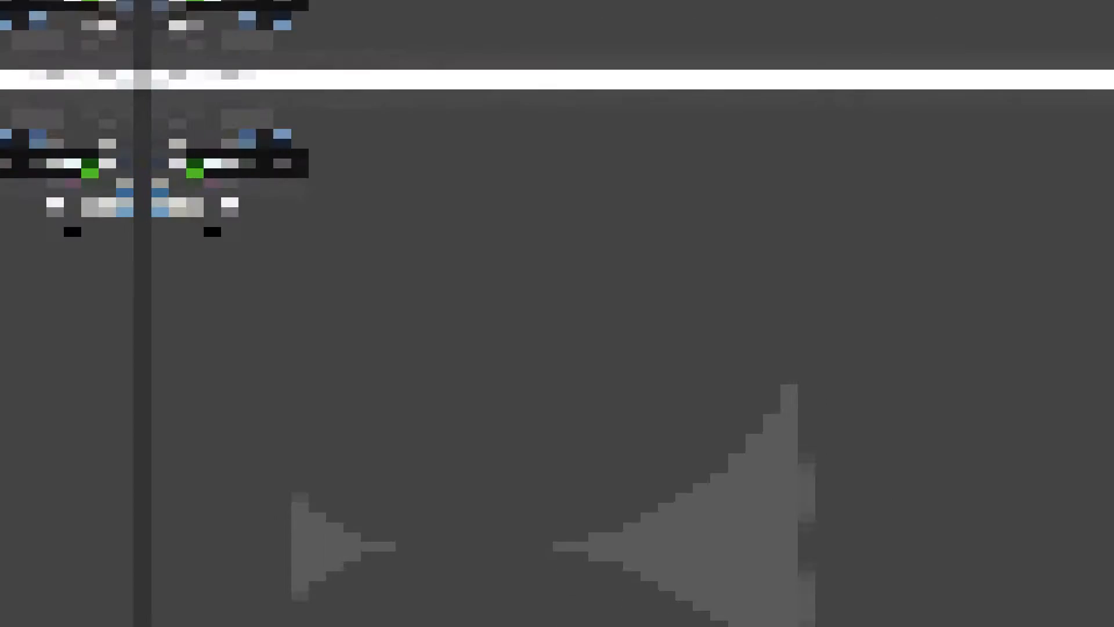
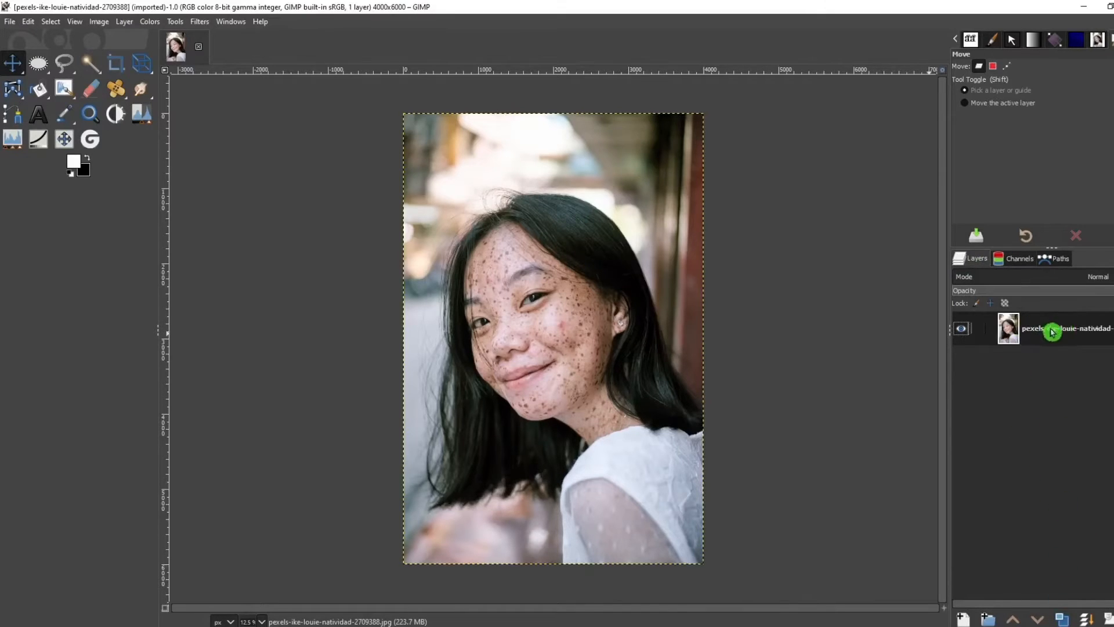
- Duplicate the portrait photo's layer and hide the original layer beneath it
click(1064, 620)
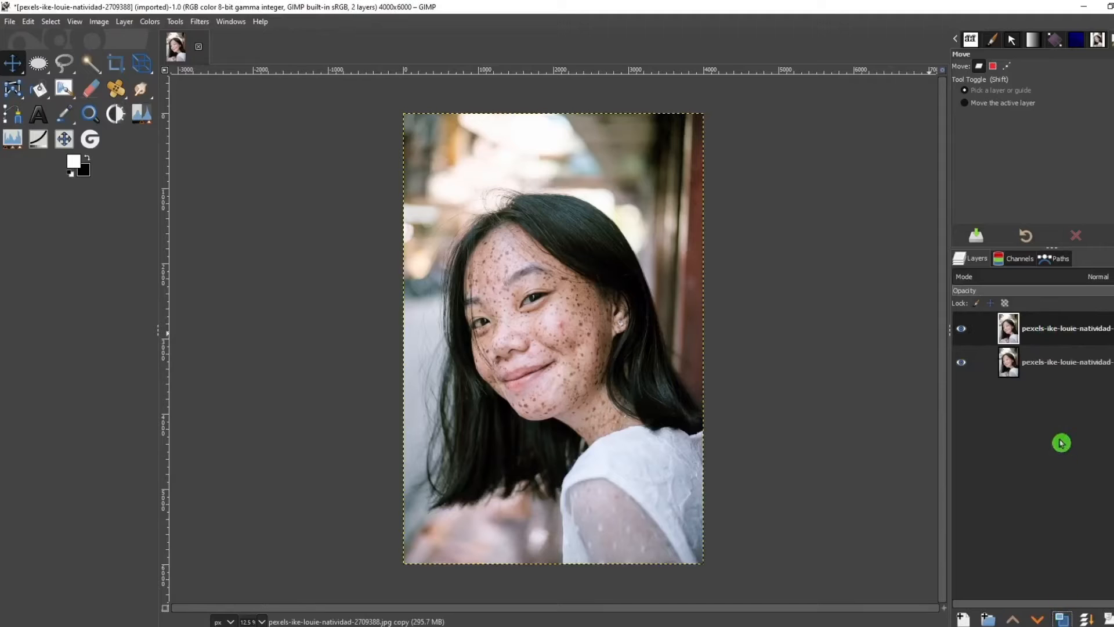
click(962, 366)
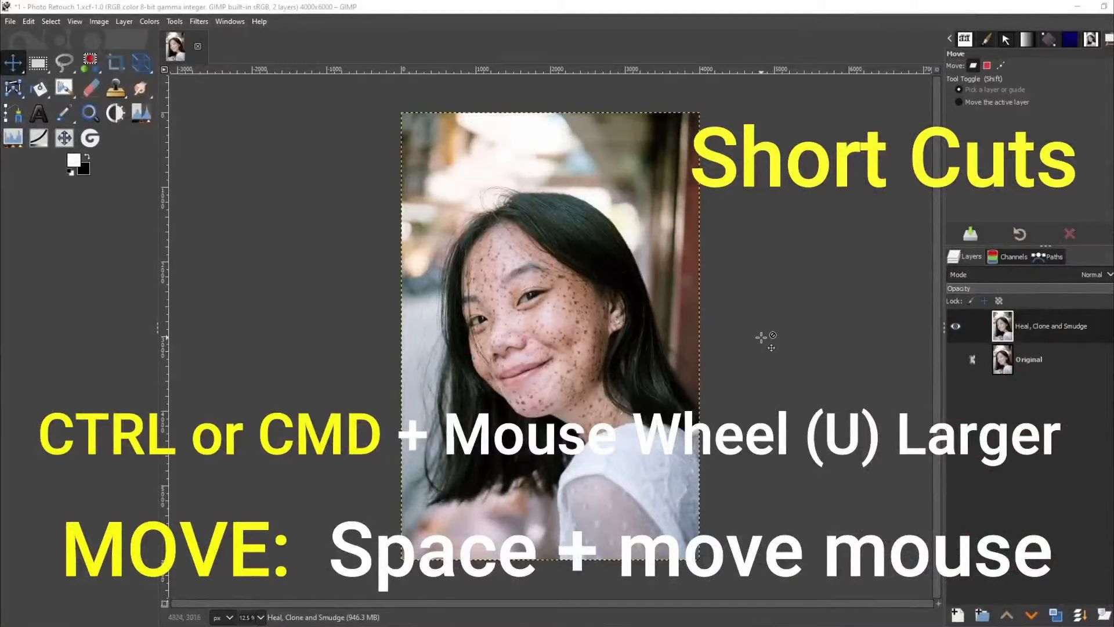
- Examine the freckles and skin on the portrait's face at several magnifications and return to viewing the whole photo
key(ctrl)
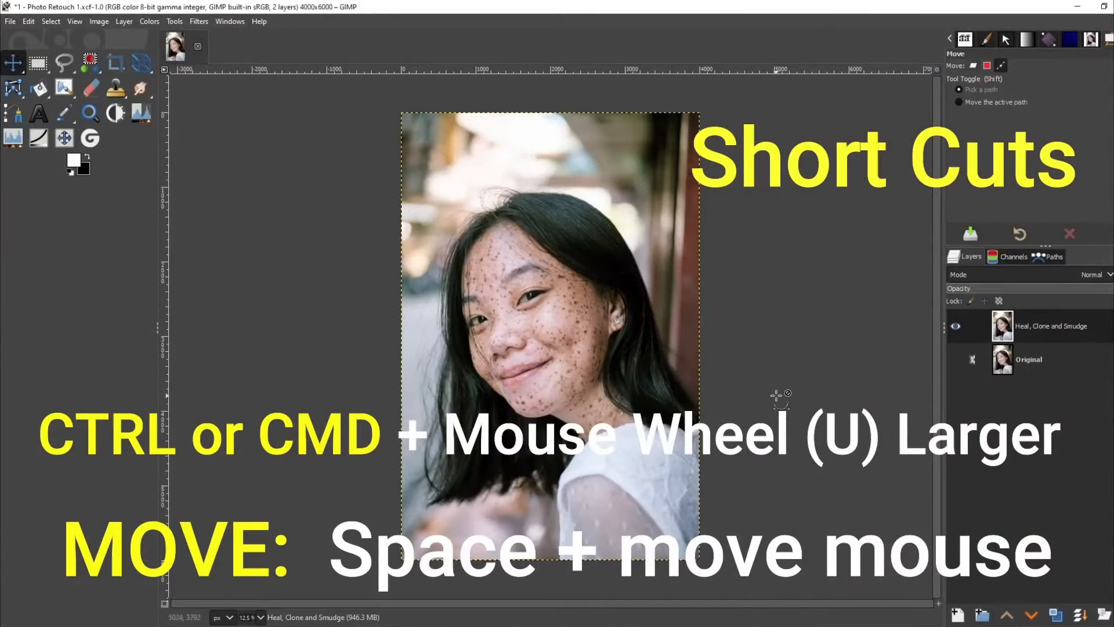
ctrl+scroll(778, 397, down, 3)
ctrl+scroll(779, 400, up, 6)
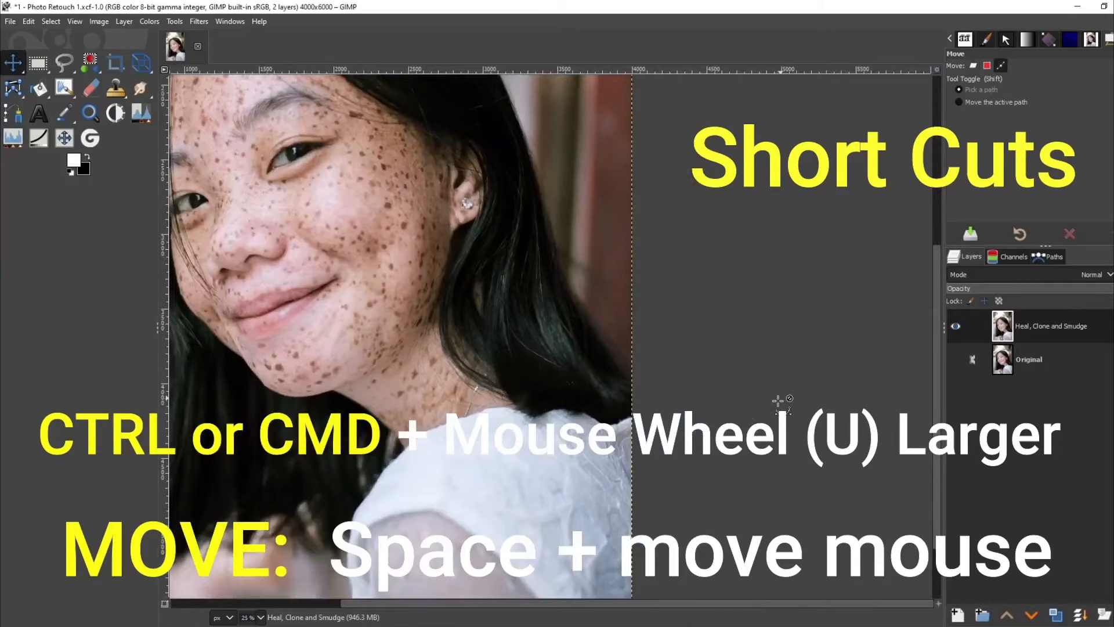
ctrl+scroll(777, 401, up, 2)
key(space)
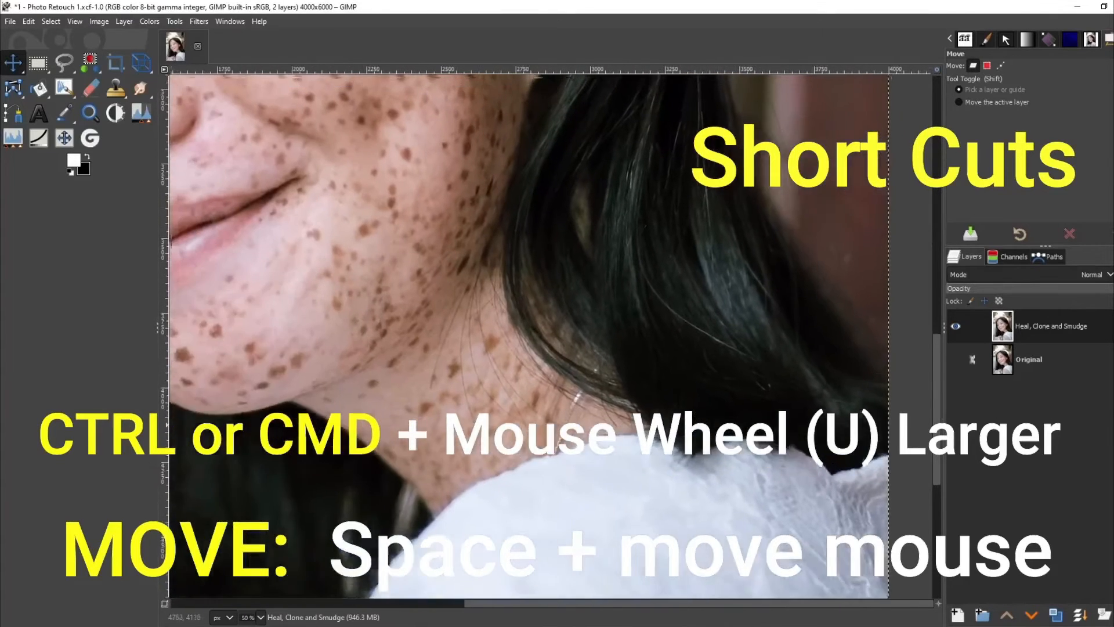
key(space)
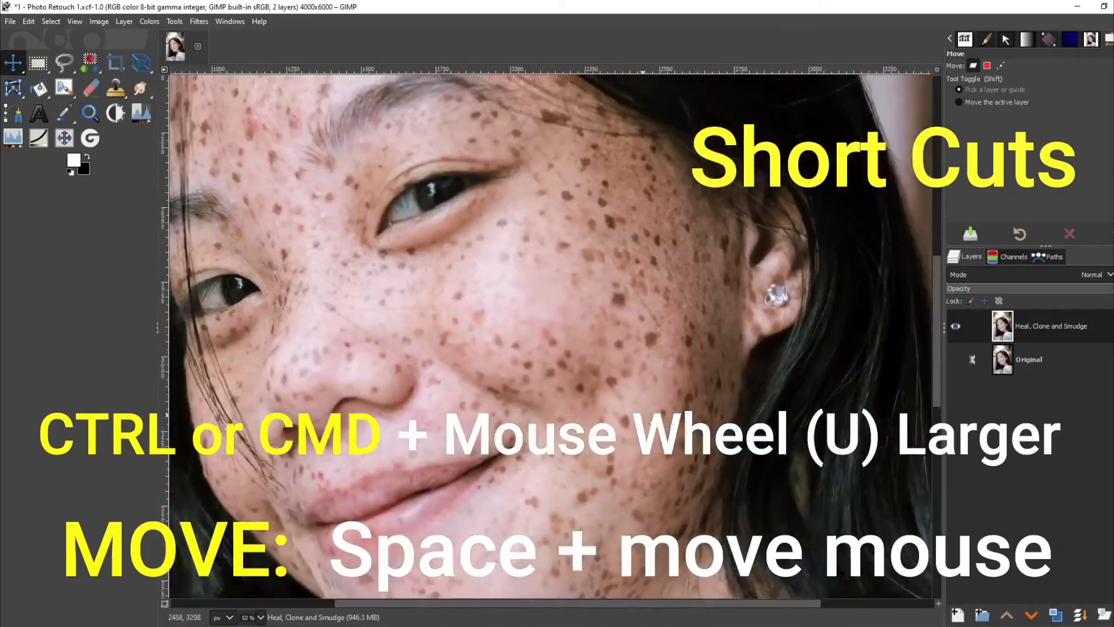
ctrl+scroll(696, 456, up, 2)
ctrl+scroll(696, 456, up, 1)
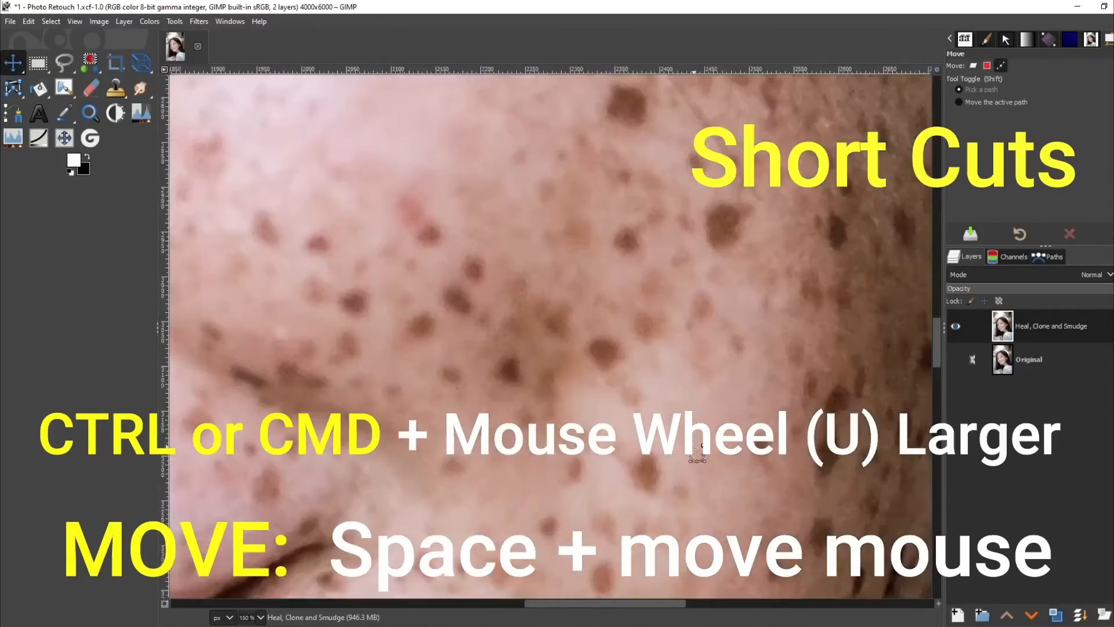
ctrl+scroll(697, 455, down, 4)
ctrl+scroll(697, 456, up, 8)
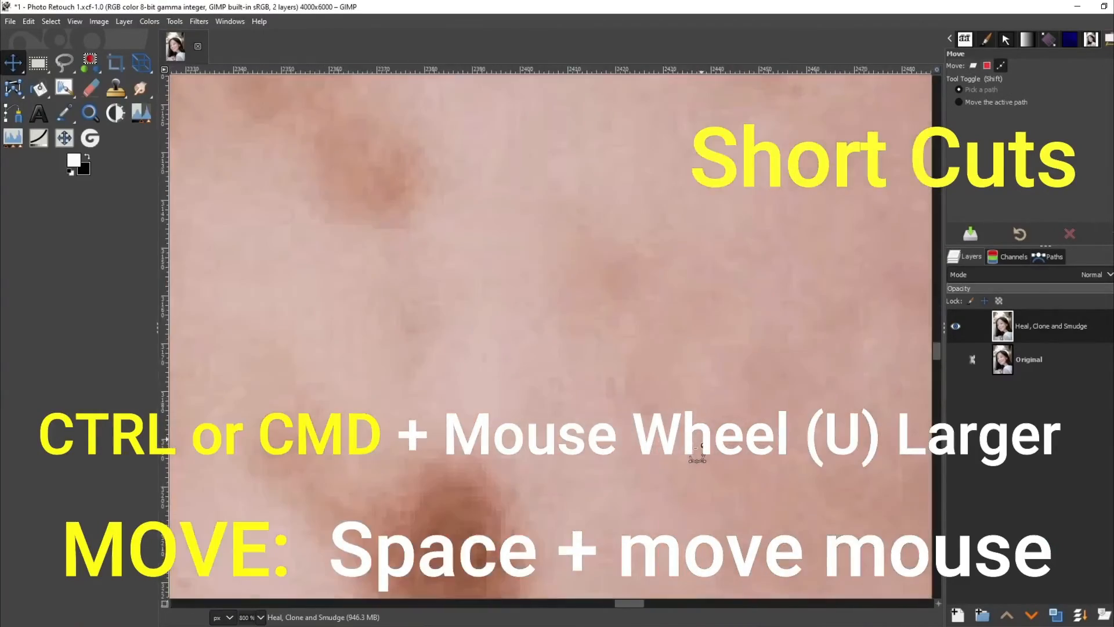
ctrl+scroll(697, 456, down, 12)
ctrl+scroll(699, 457, up, 3)
ctrl+scroll(702, 458, down, 1)
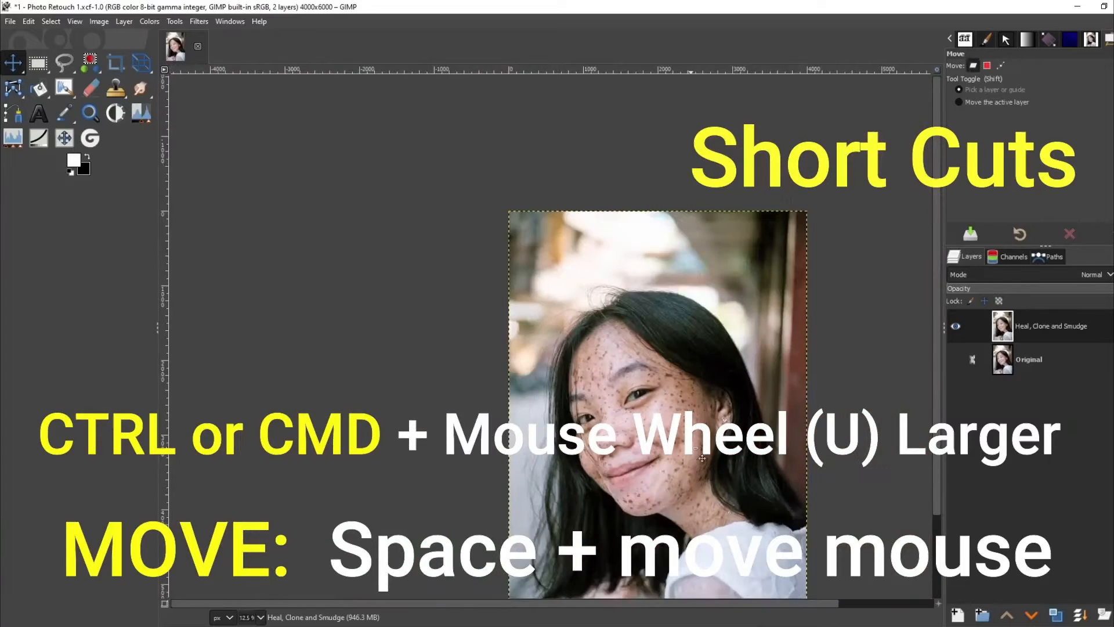
key(space)
- Look over the tools grouped with Clone and activate the Healing tool for retouching the portrait's cheek
click(128, 99)
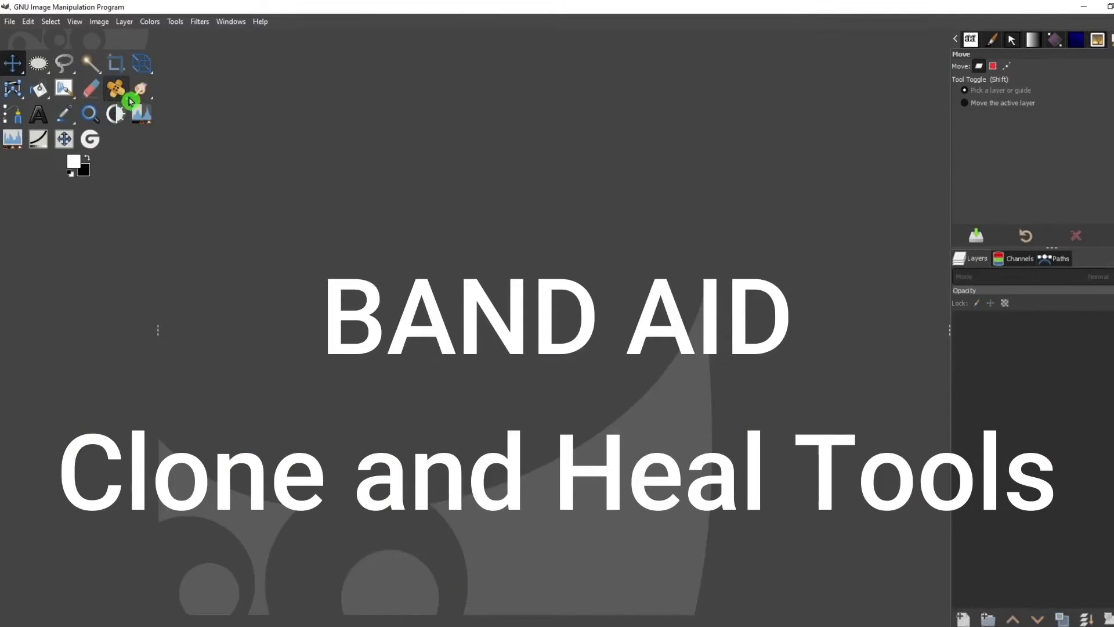
click(127, 100)
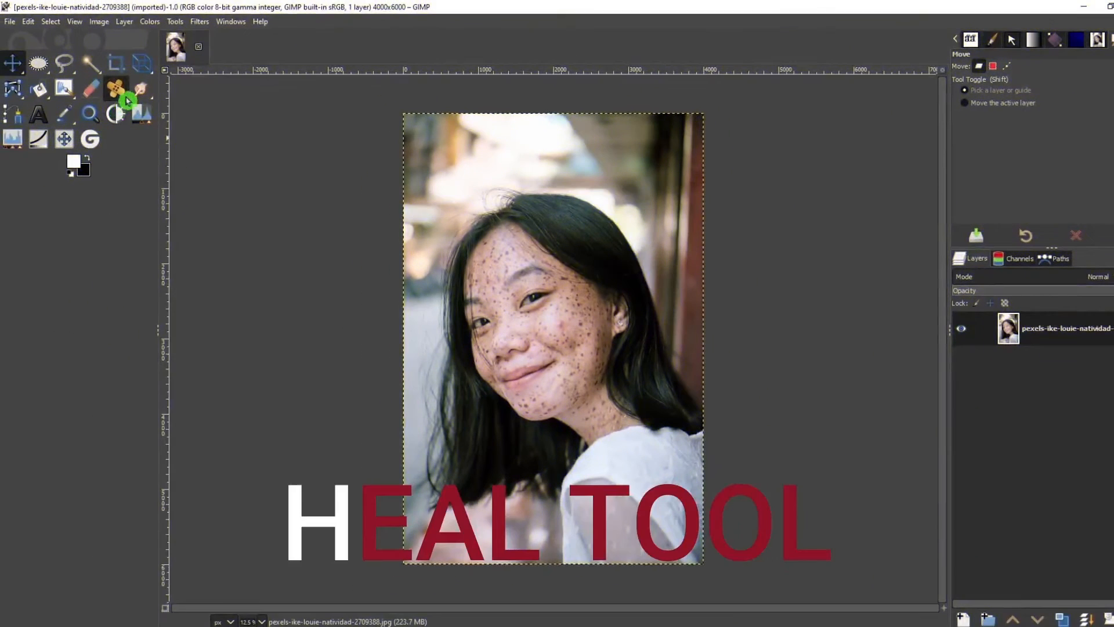
click(127, 101)
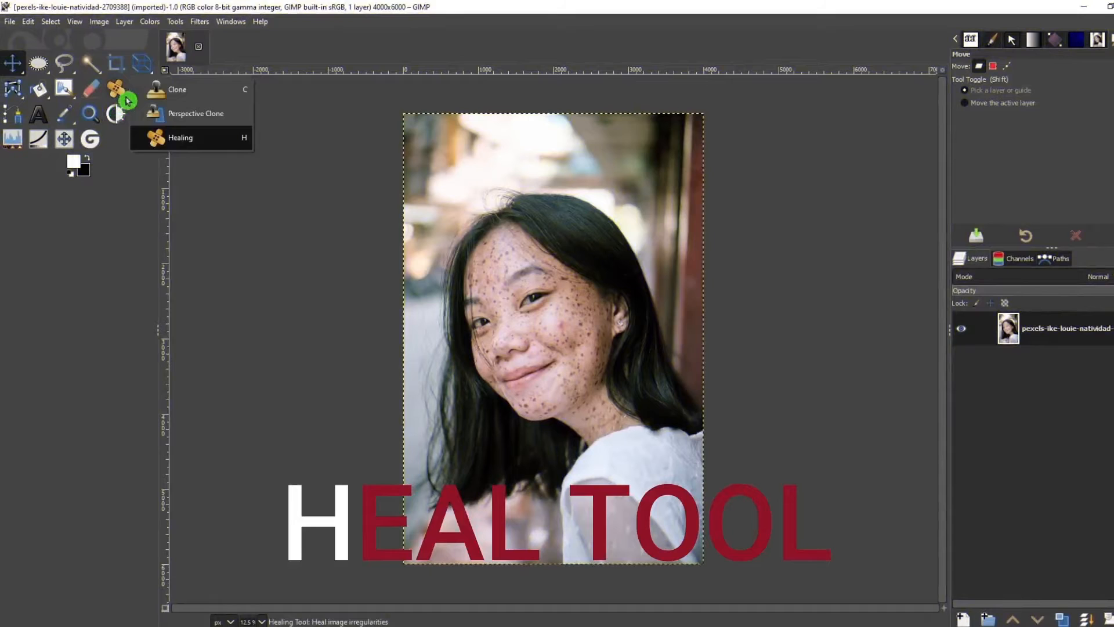
click(796, 354)
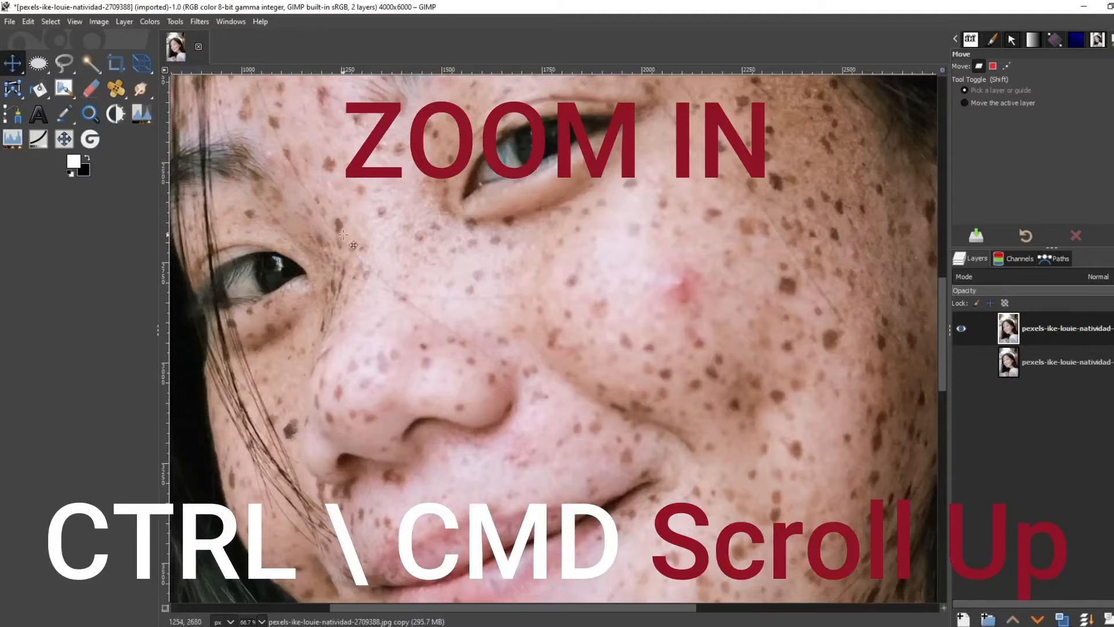
key(h)
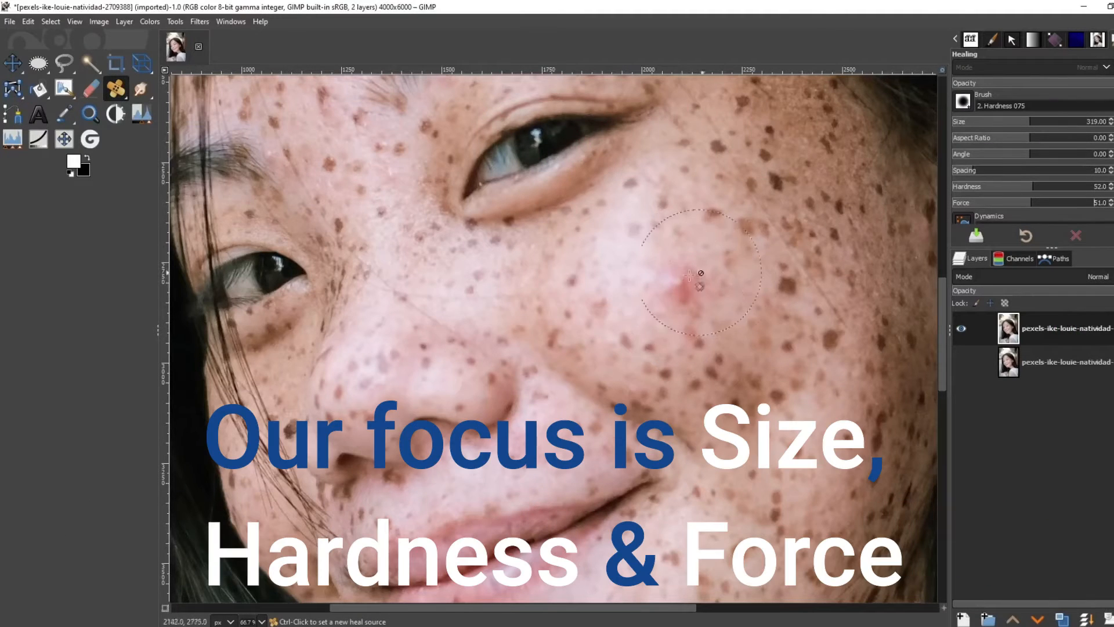
- Set the healing brush to size 38, hardness 25 and force 22
drag(1028, 121, 972, 122)
click(994, 118)
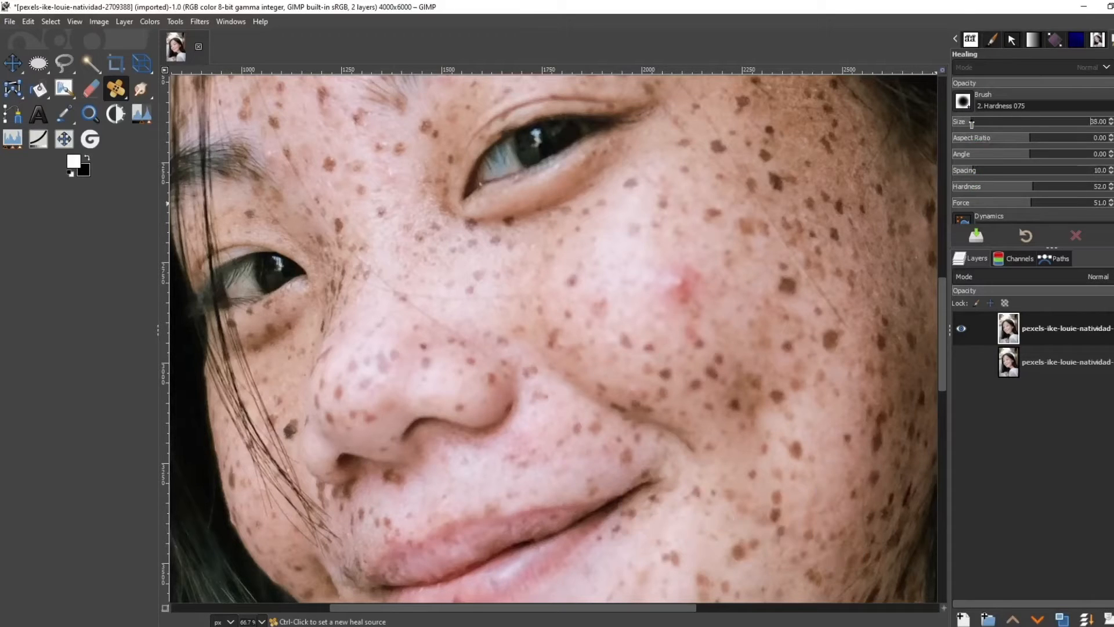
click(1026, 185)
drag(1027, 187, 988, 188)
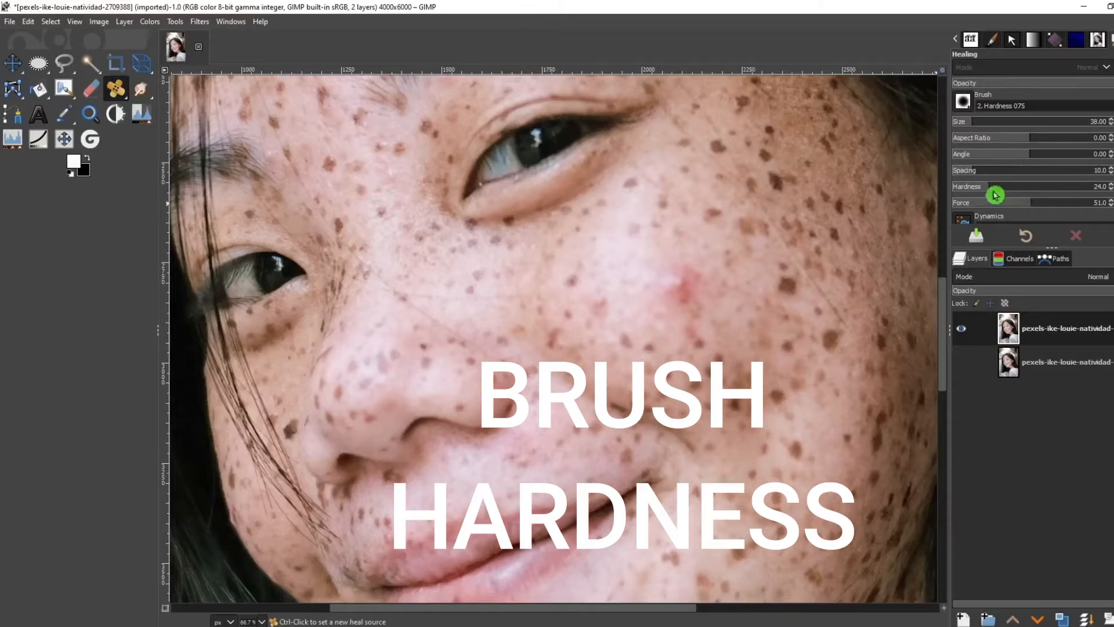
mouse_move(989, 187)
mouse_down()
mouse_move(992, 203)
mouse_move(976, 203)
mouse_move(986, 204)
mouse_up()
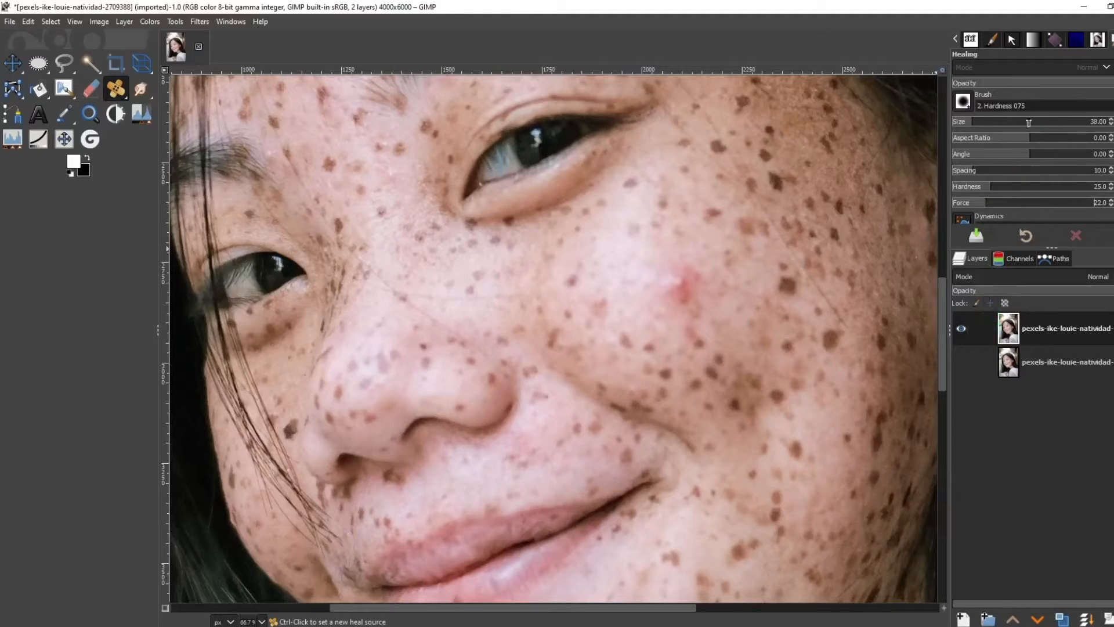
click(1006, 199)
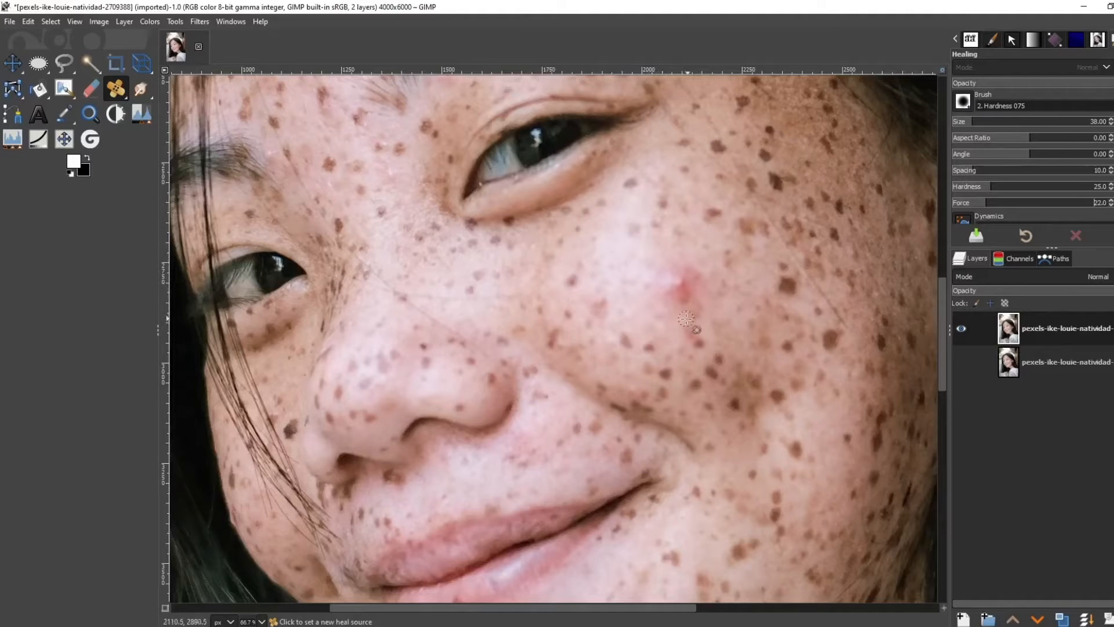
- Heal the red blemish on the cheek using the skin just above it as the source
ctrl+click(695, 256)
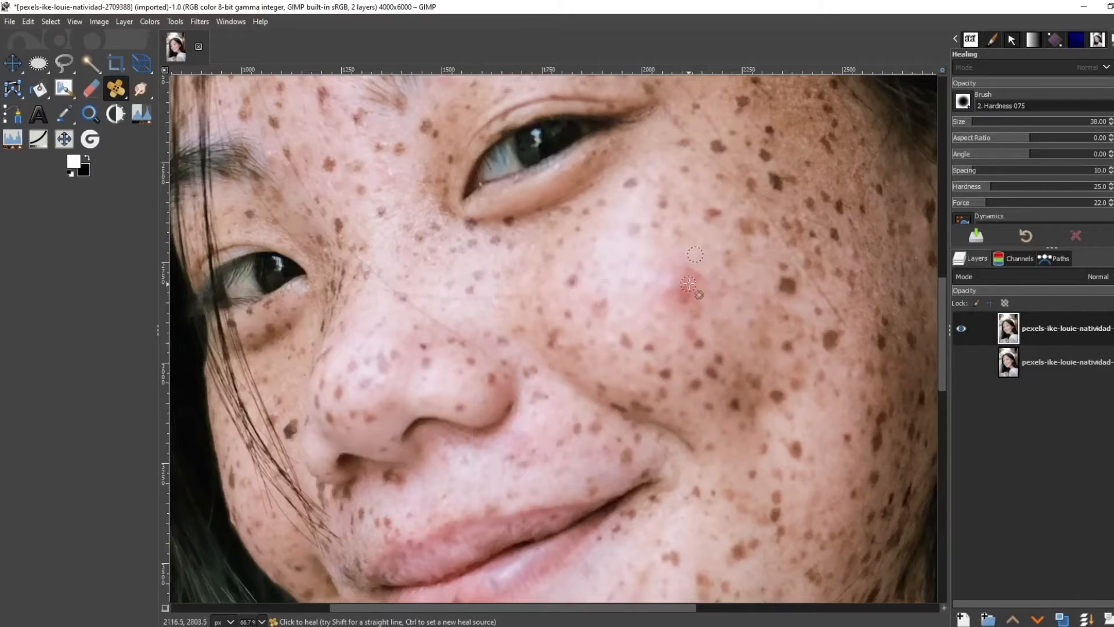
mouse_move(688, 284)
mouse_down()
mouse_move(677, 292)
mouse_move(688, 295)
mouse_move(666, 274)
mouse_up()
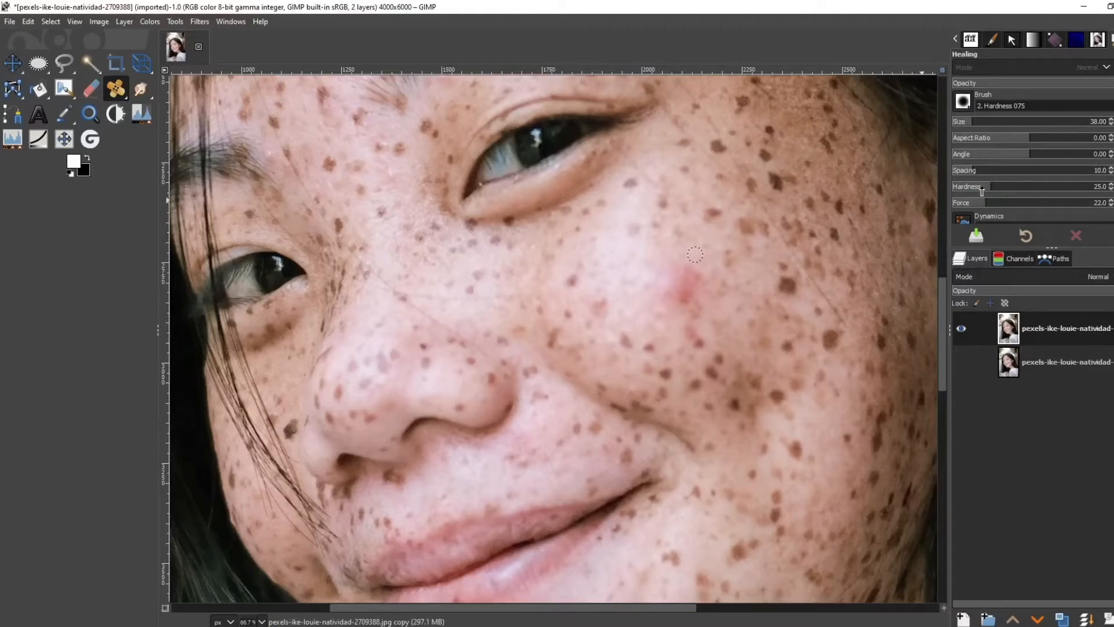
- Set the healing brush to size 35 and hardness 19 and heal the dark spot beside the nose from nearby skin
drag(990, 187, 988, 186)
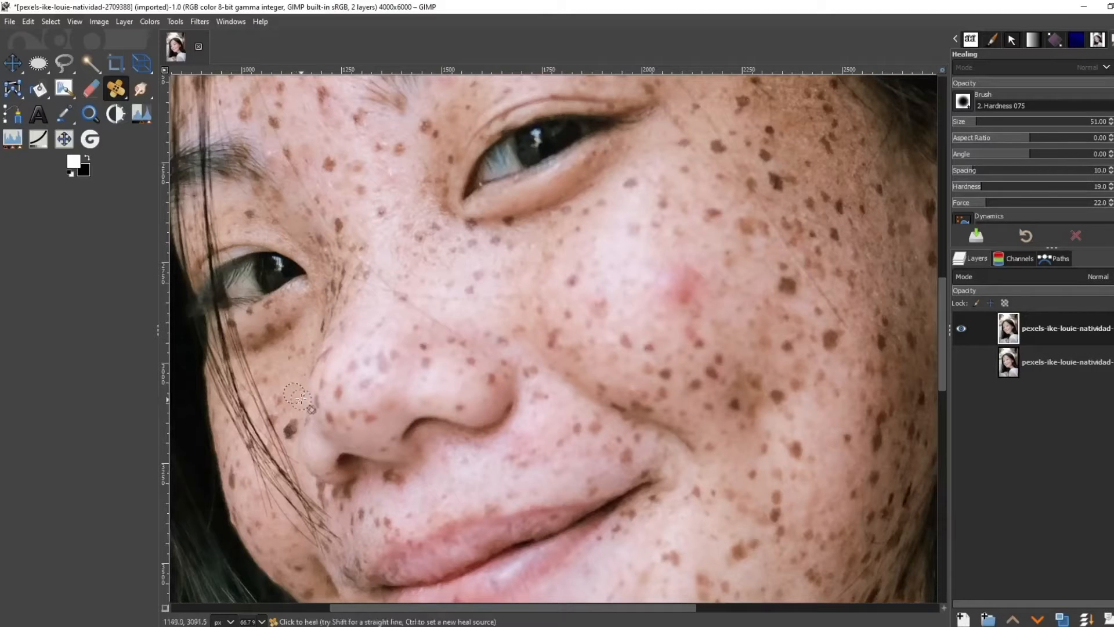
ctrl+click(301, 397)
ctrl+click(295, 381)
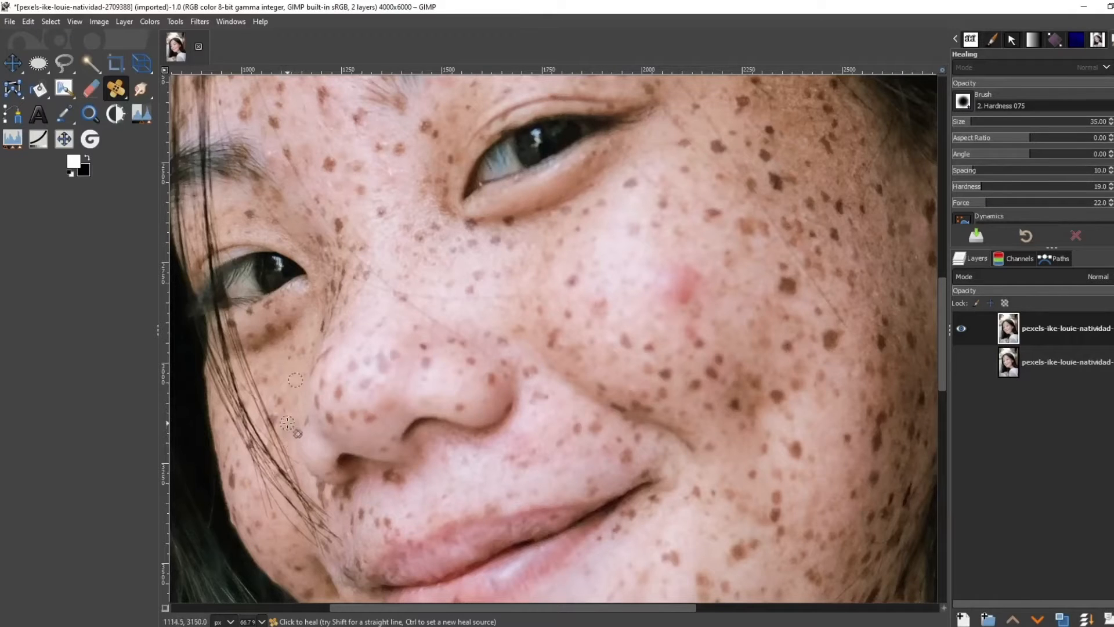
ctrl+click(282, 383)
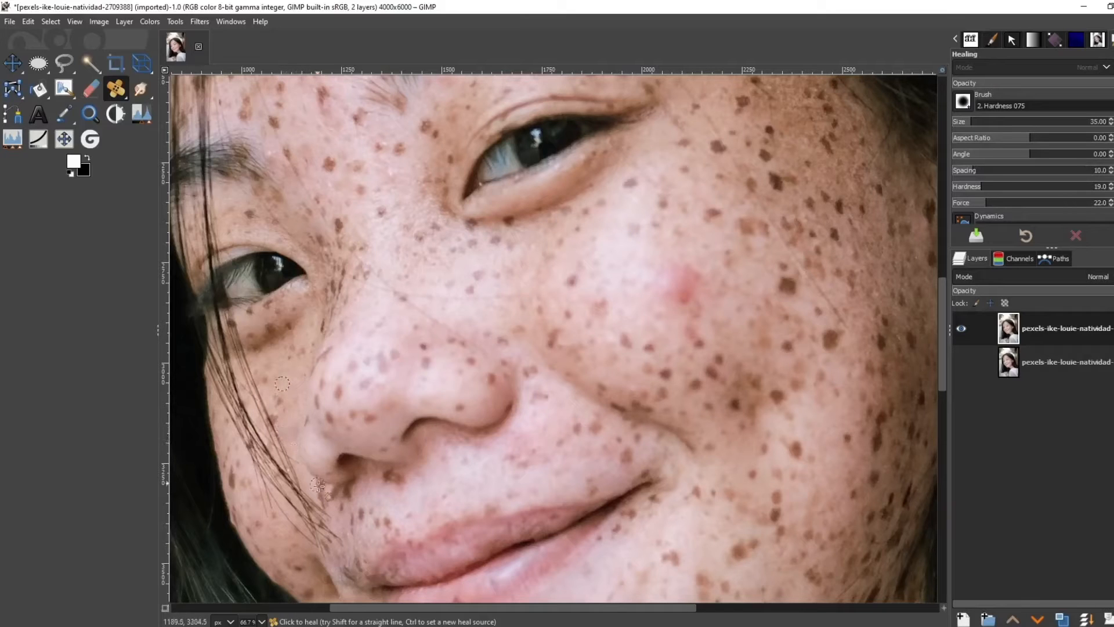
- Reduce the healing brush size to 20 and heal the smile crease beside the mouth from adjacent skin
click(981, 127)
click(976, 116)
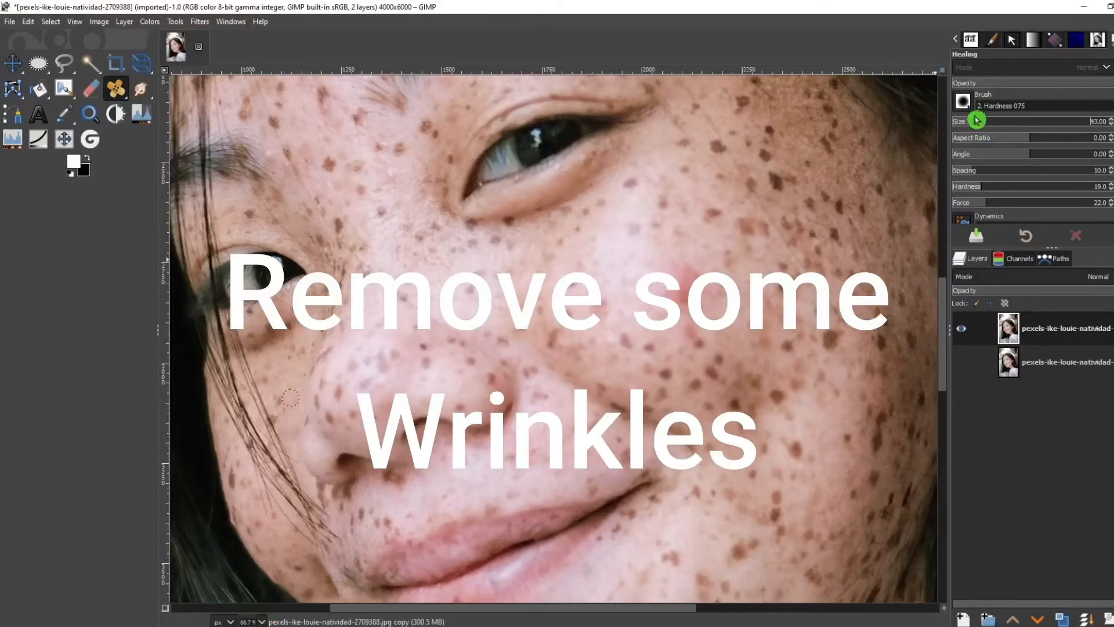
click(968, 122)
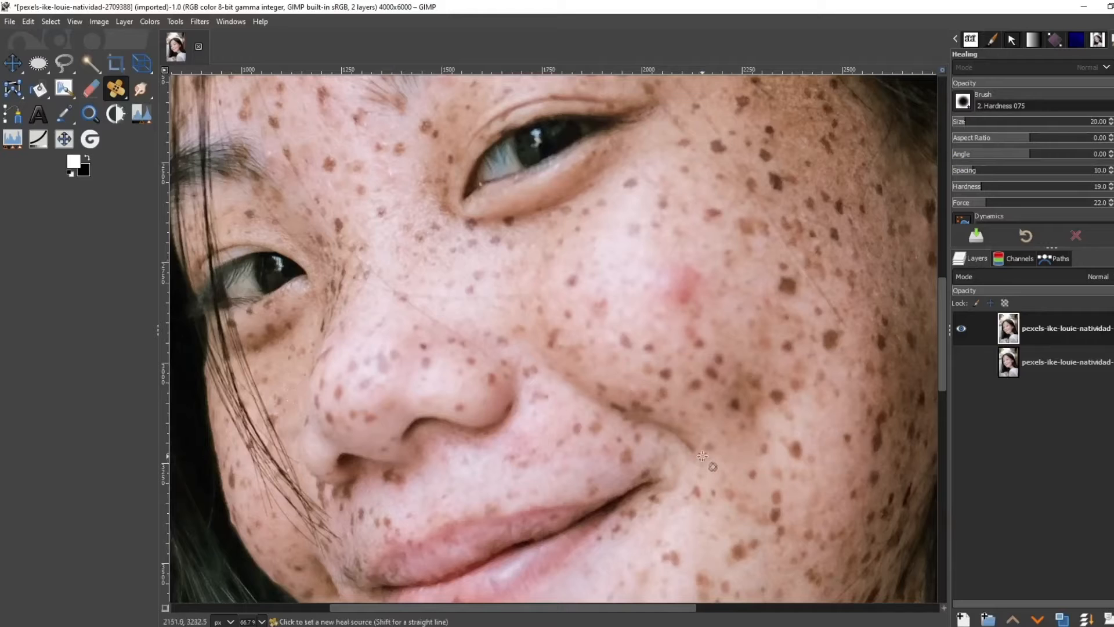
ctrl+click(702, 456)
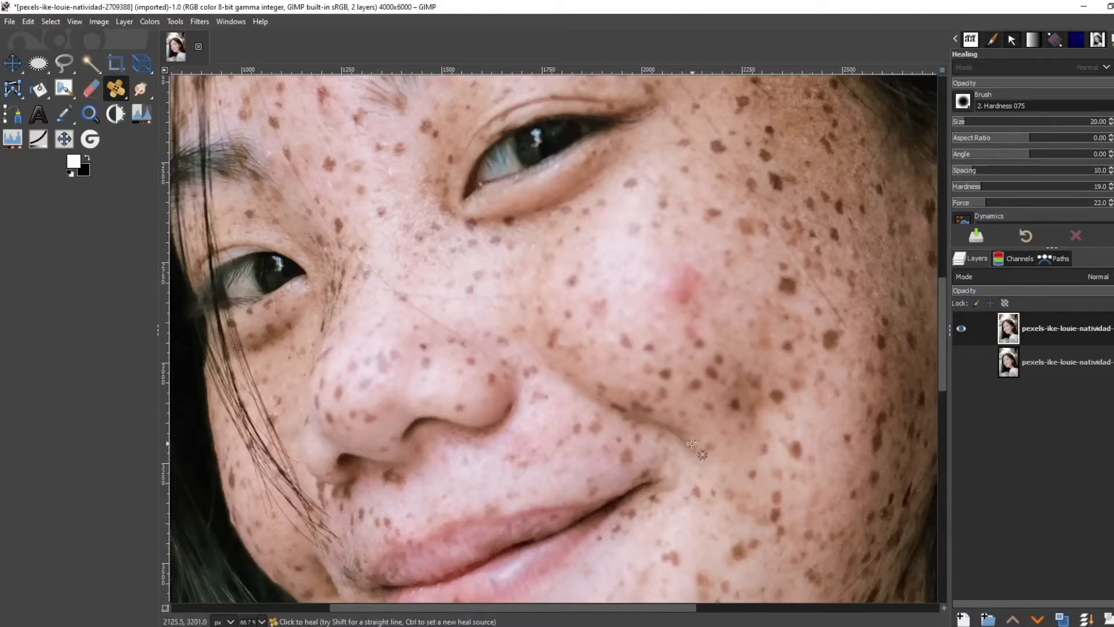
drag(692, 444, 684, 439)
- Set the force to 16 and hardness to 26, heal more of the smile crease, and sample skin below the eye as a heal source
drag(990, 203, 977, 203)
click(980, 187)
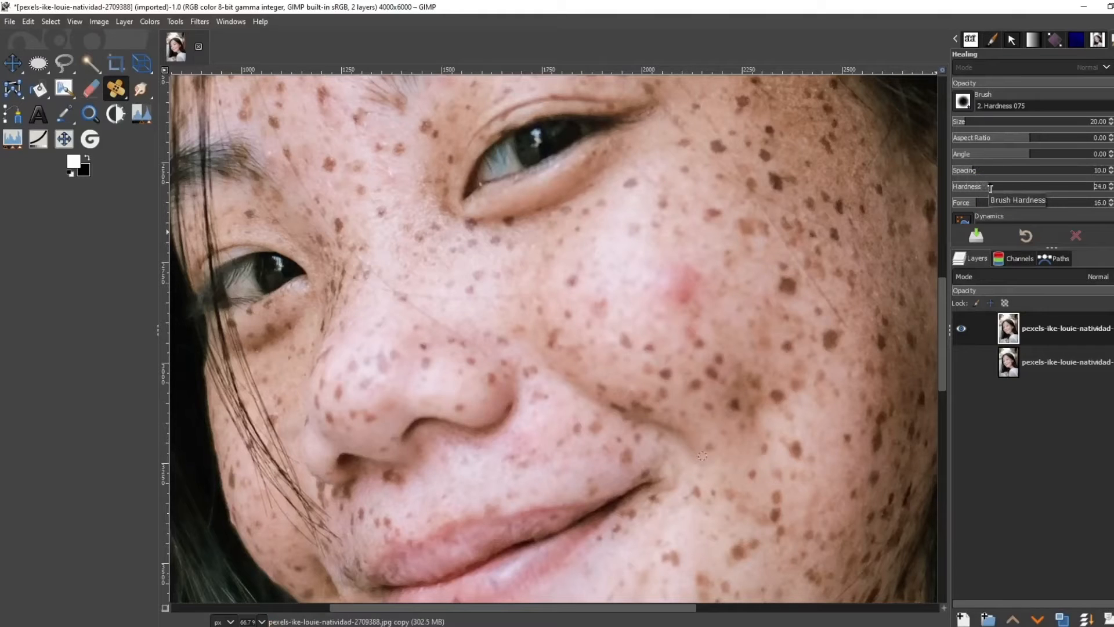
click(990, 188)
ctrl+click(702, 456)
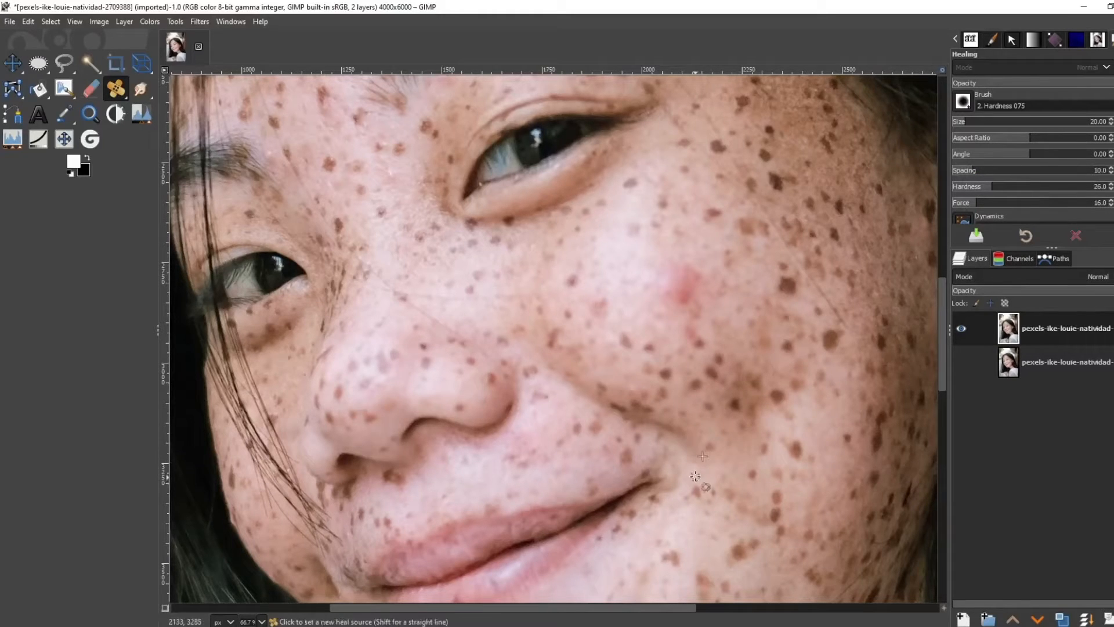
ctrl+click(704, 429)
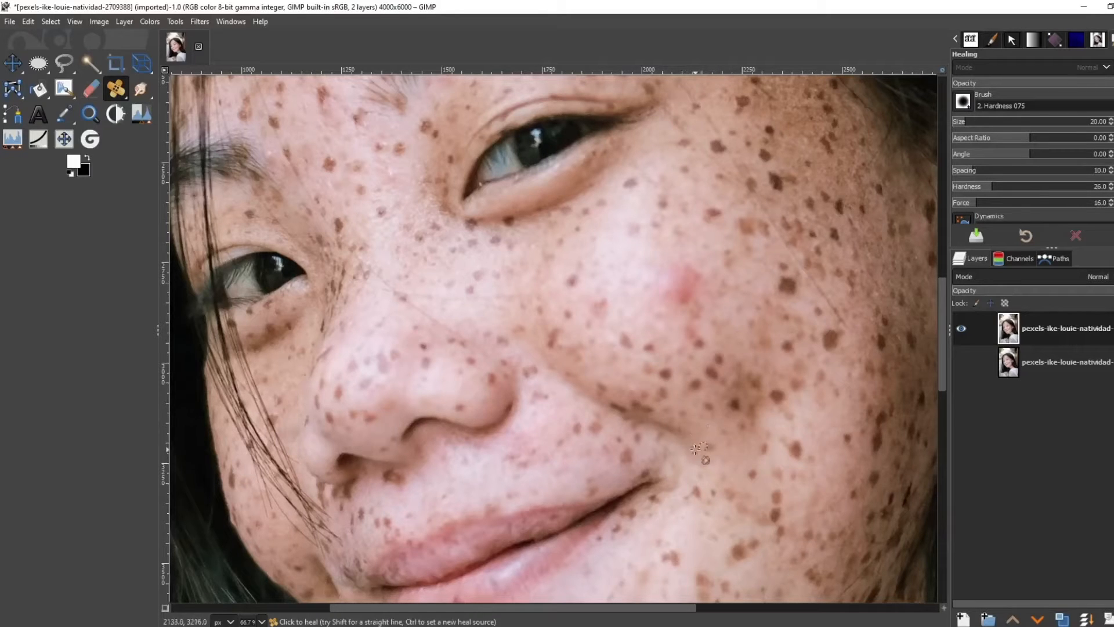
click(699, 450)
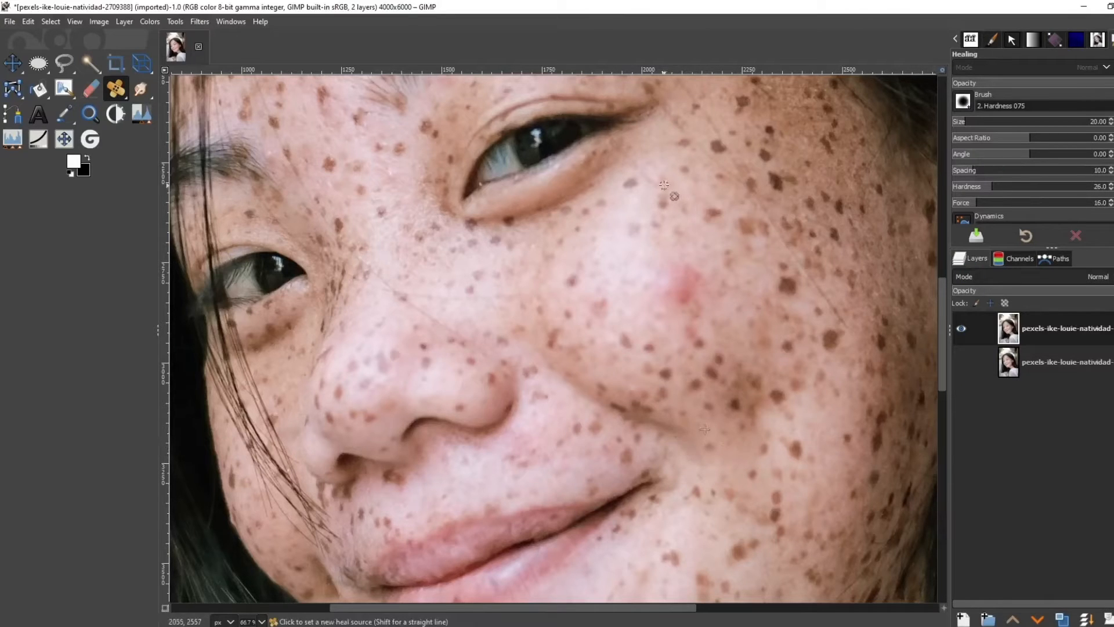
ctrl+click(607, 173)
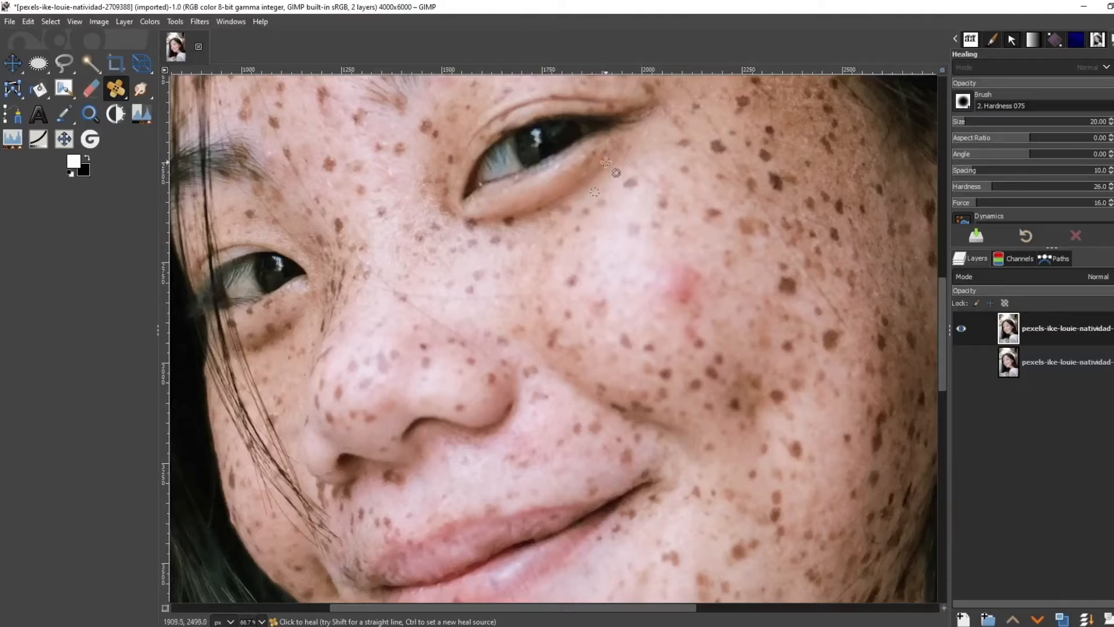
- Link the lower portrait layer and rename it Original
click(963, 359)
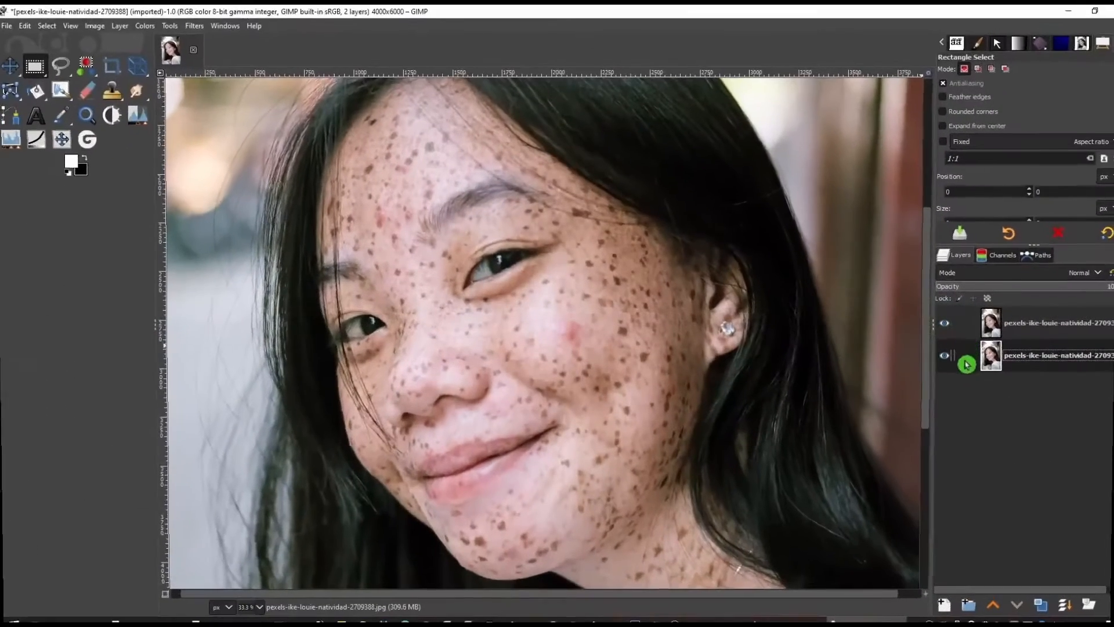
double_click(1044, 356)
text(o)
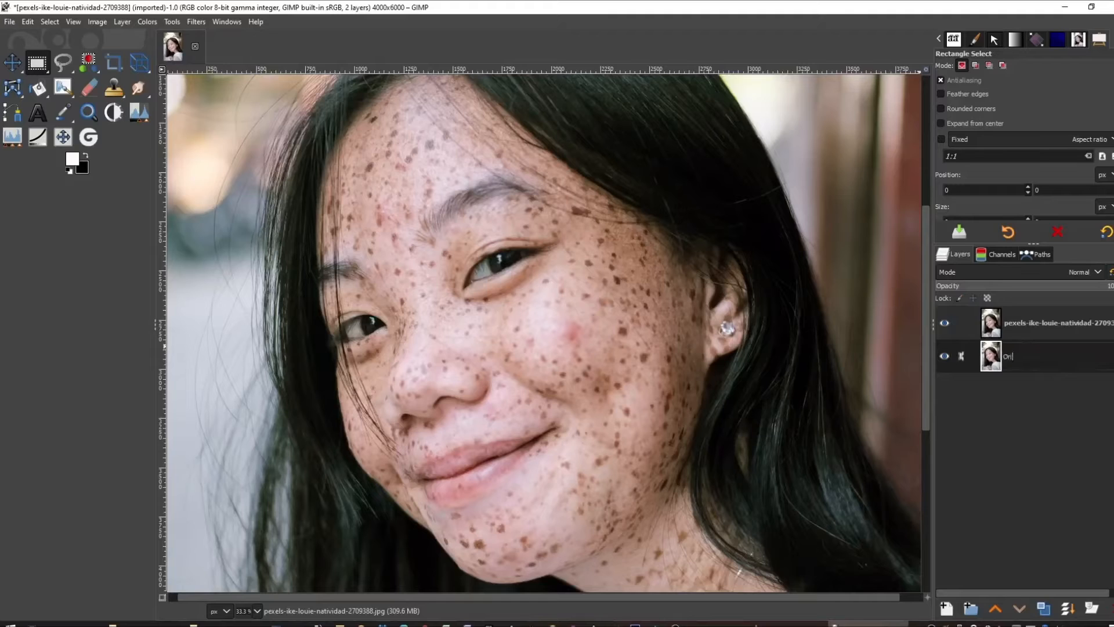
click(968, 442)
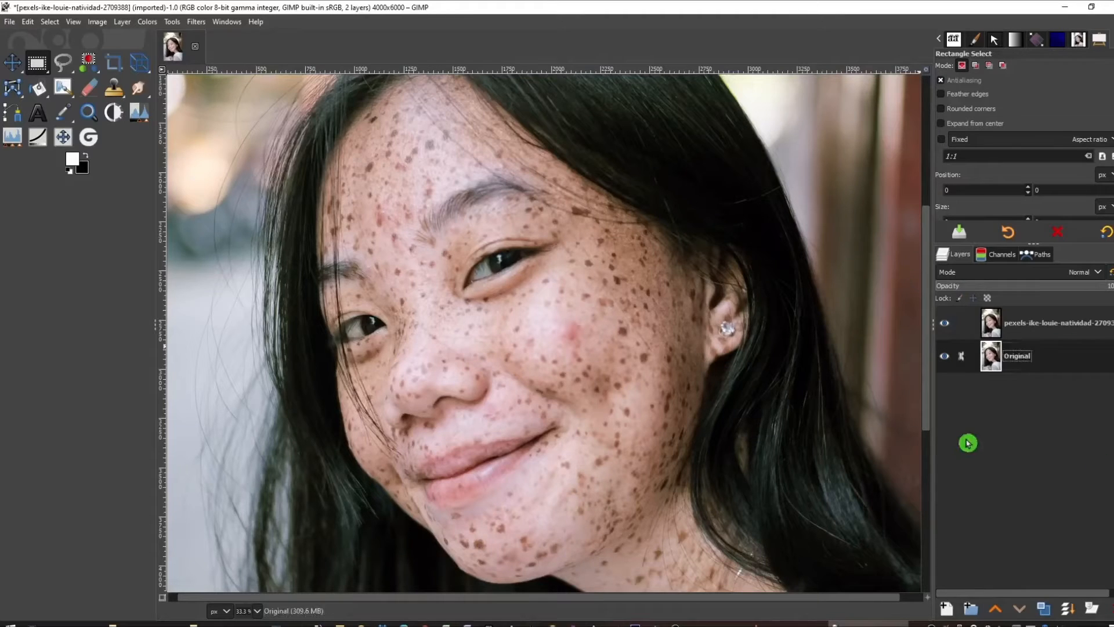
- Rename the upper portrait layer as Spot Removal
double_click(1028, 325)
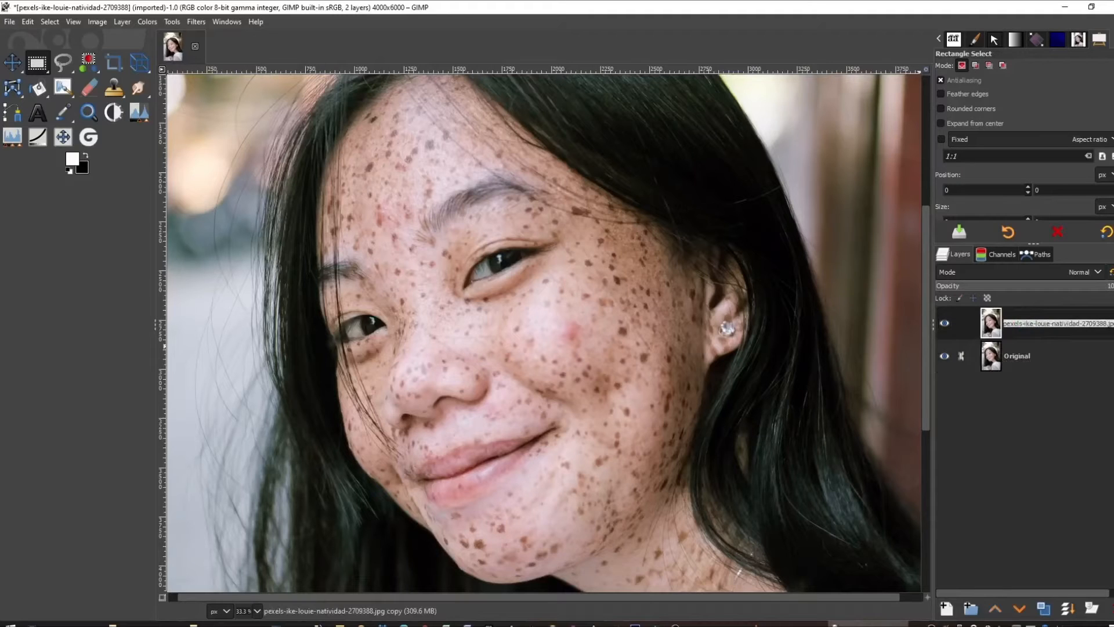
text(Spot Removal)
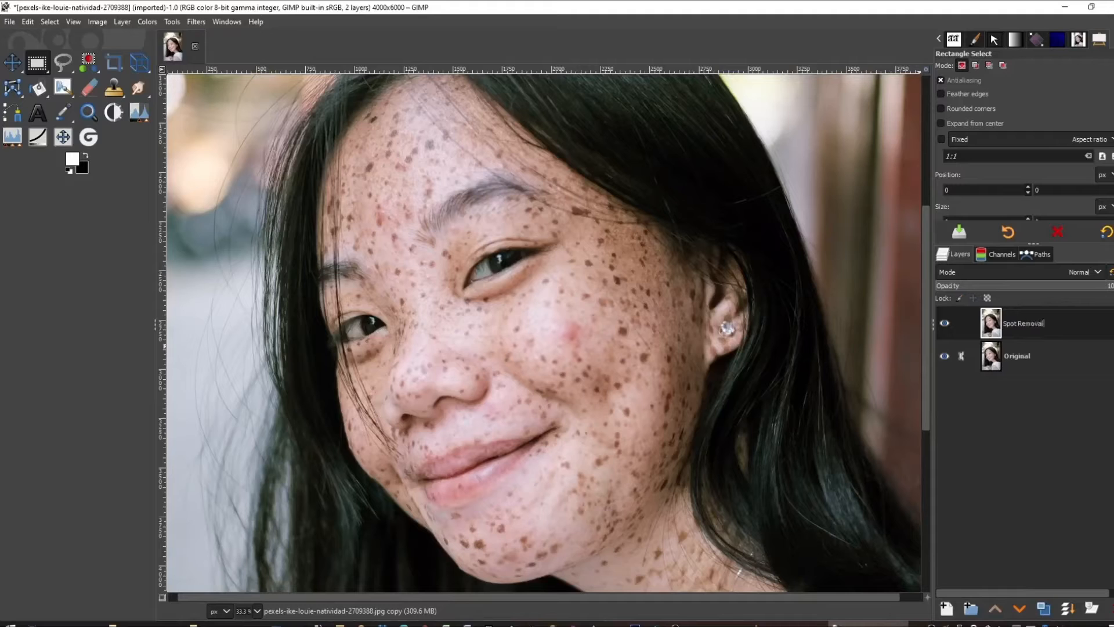
click(1024, 325)
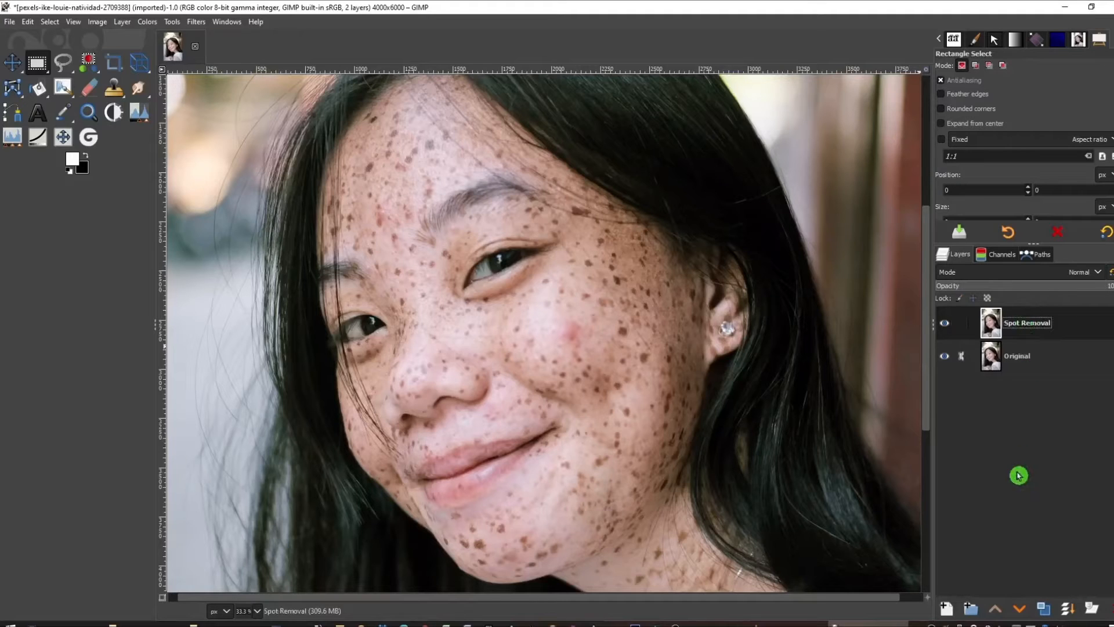
- Duplicate the Spot Removal layer and rename the copy Clone Dark-Red Patch
click(1046, 610)
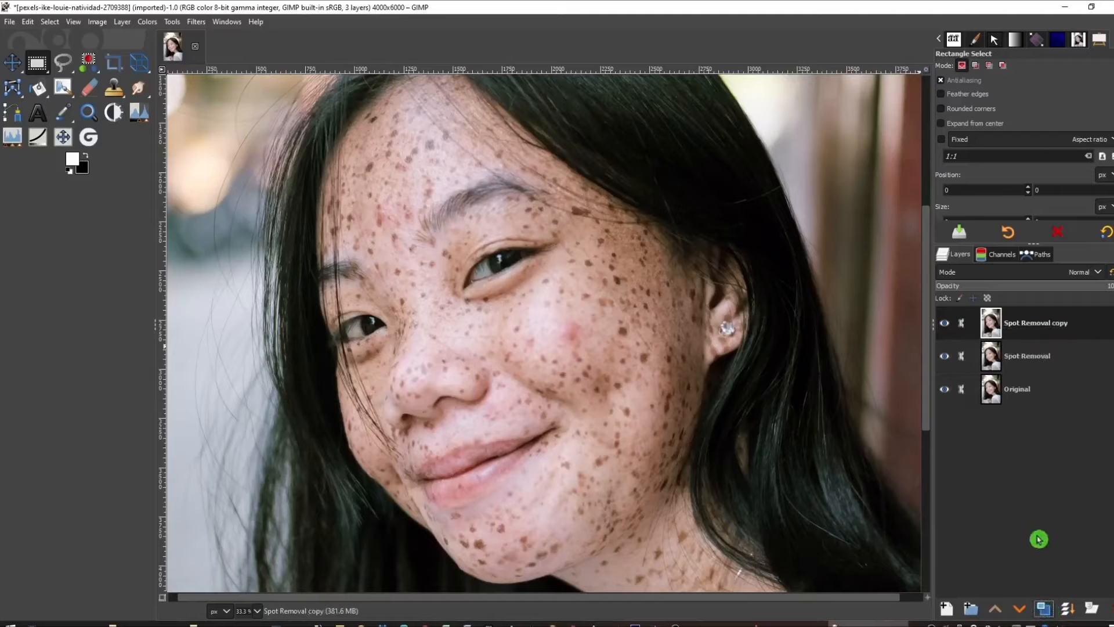
click(1023, 327)
double_click(1023, 327)
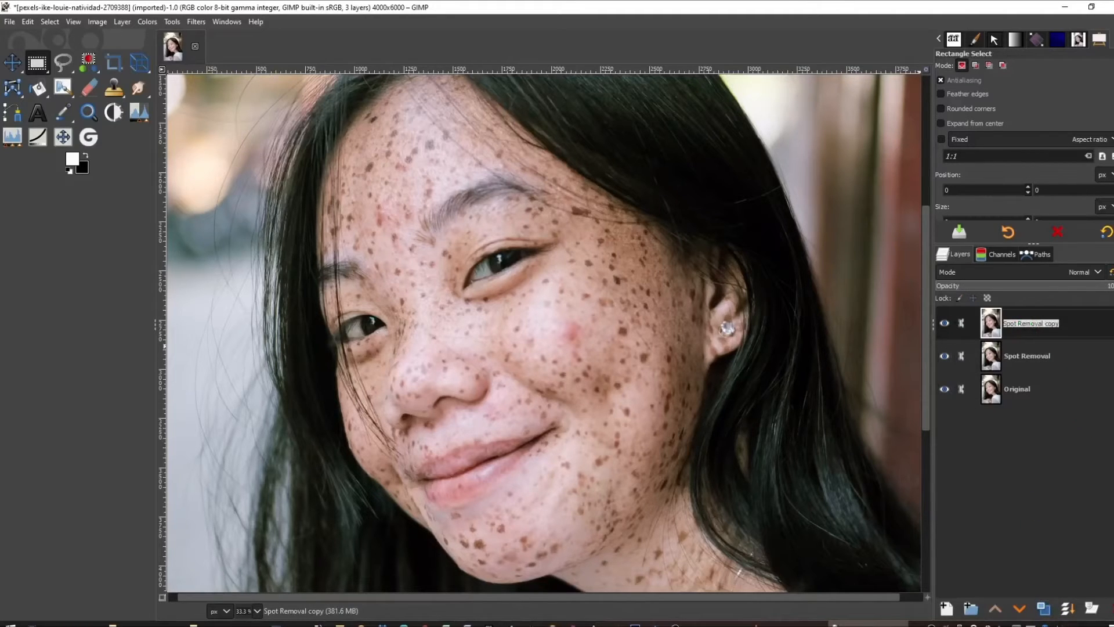
text(Clone Dark-Red Patch)
key(Return)
- Toggle the visibility of the Original and Spot Removal layers off and back on
click(944, 389)
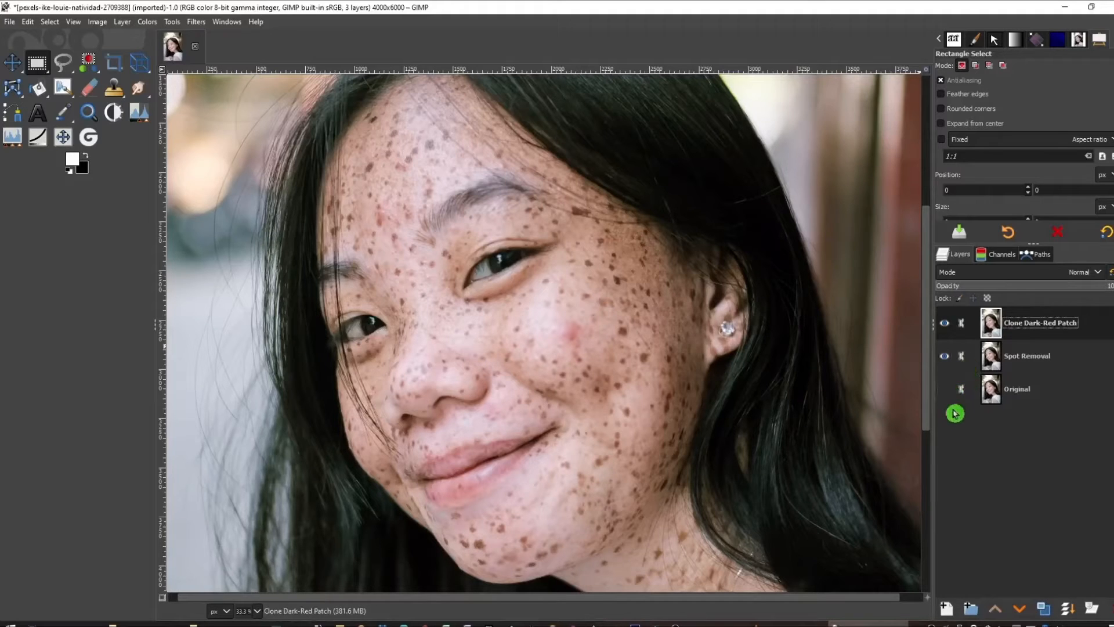
click(945, 359)
click(945, 357)
click(945, 390)
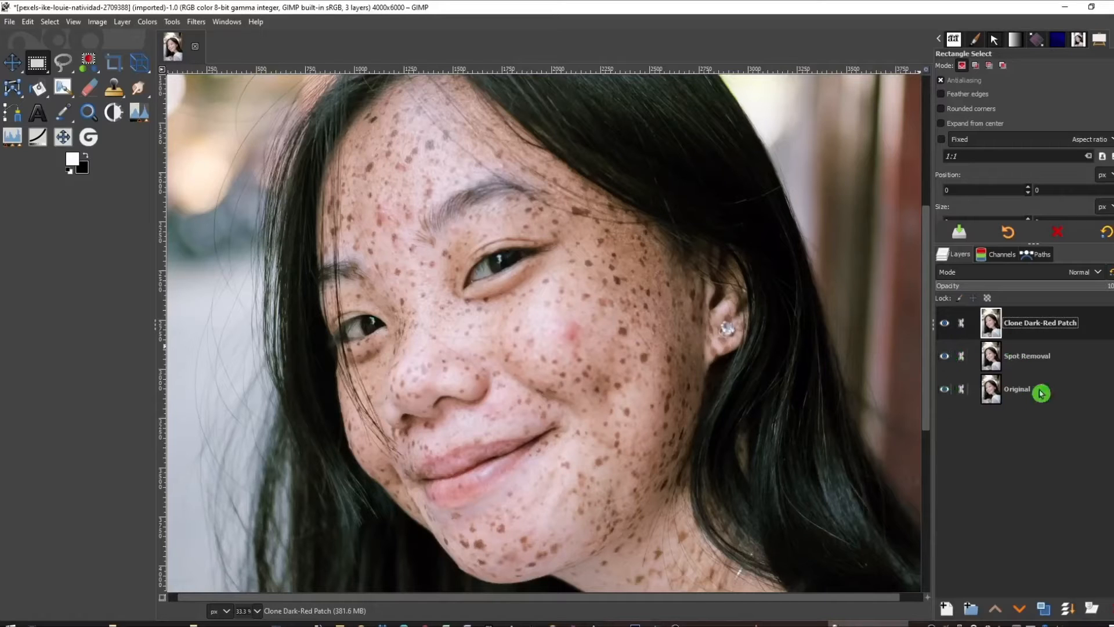
- Activate the Clone tool and increase its brush size for the Clone Dark-Red Patch layer
click(117, 94)
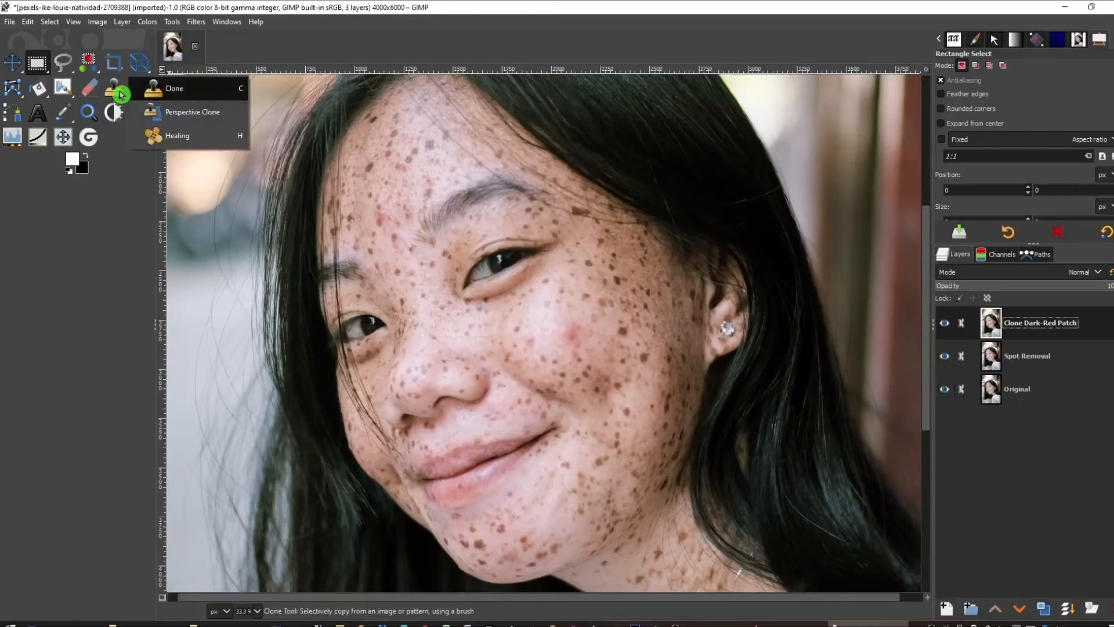
click(216, 87)
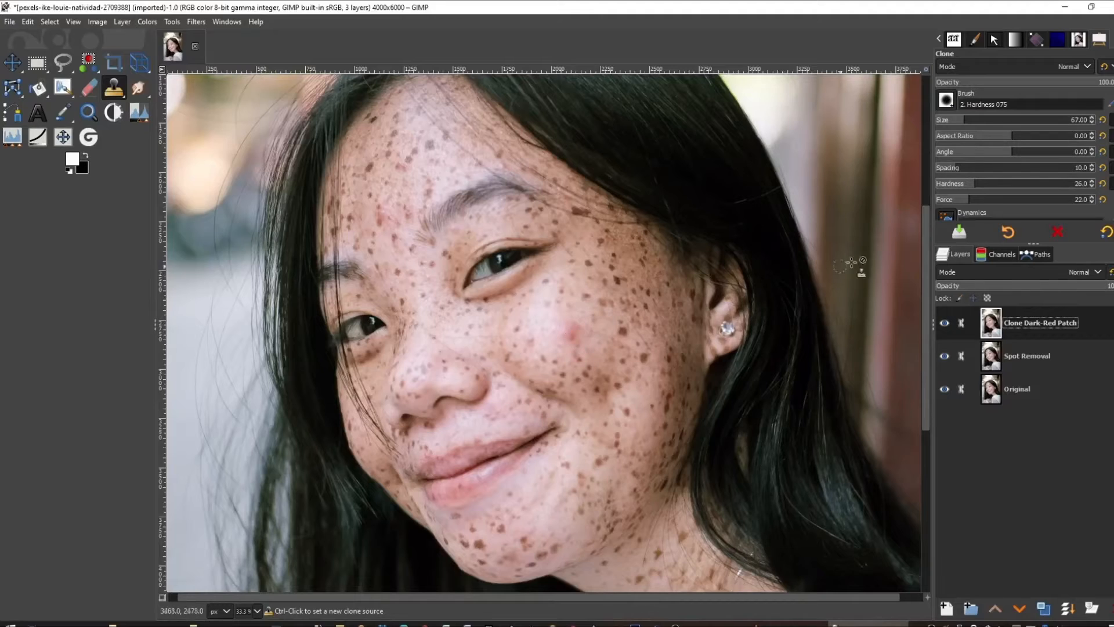
click(968, 120)
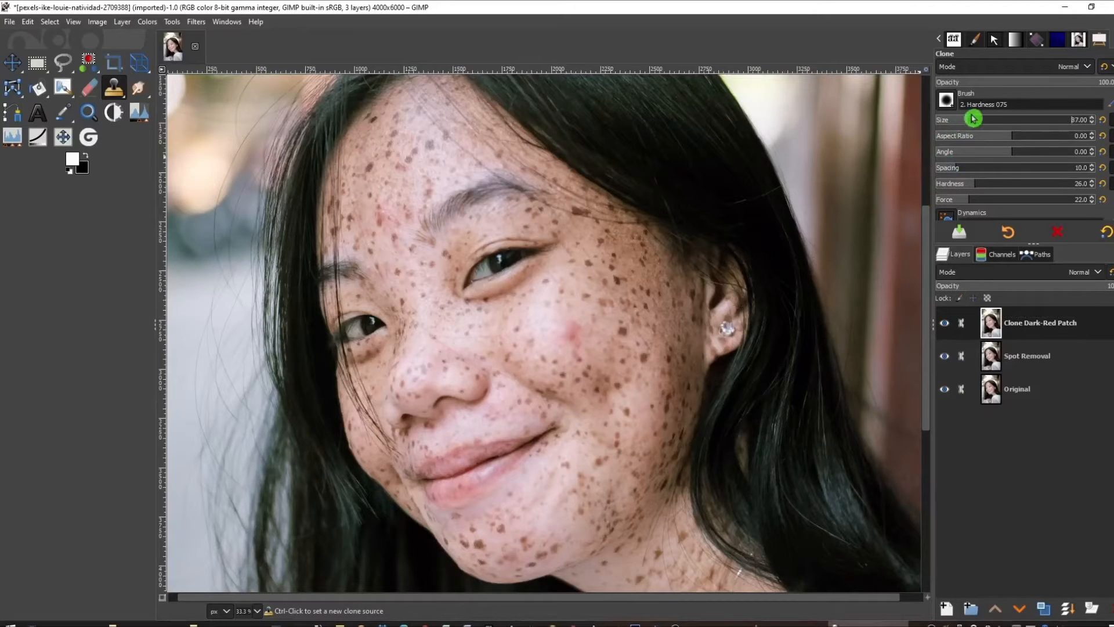
- Set the Clone brush size to 117 and clone clear cheek skin over the dark-red patch
drag(971, 121, 978, 121)
ctrl+click(550, 320)
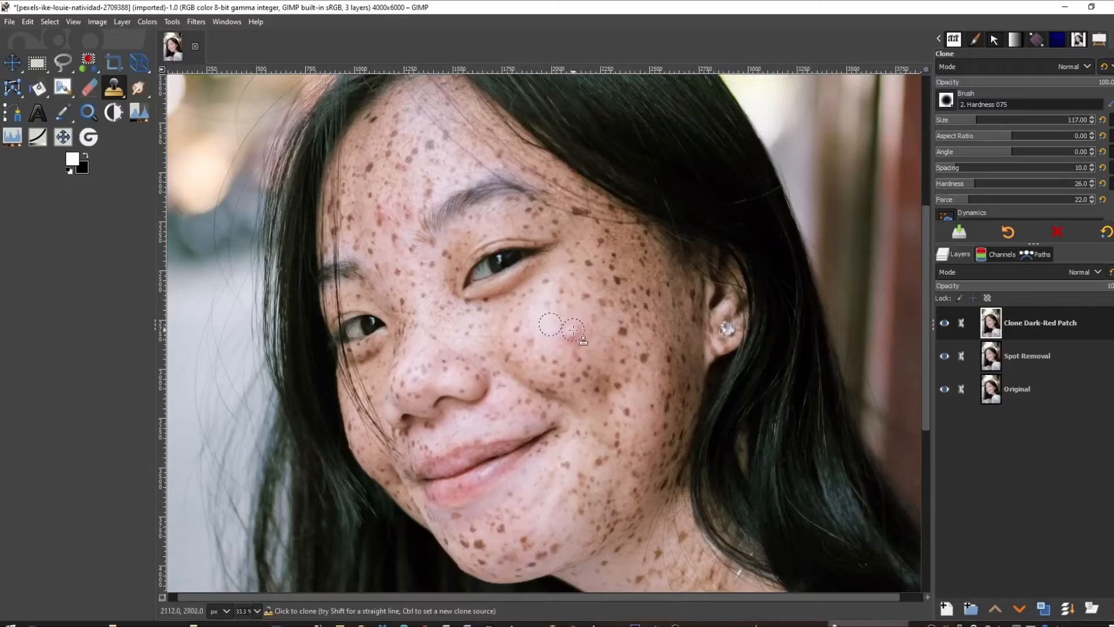
drag(566, 340, 572, 333)
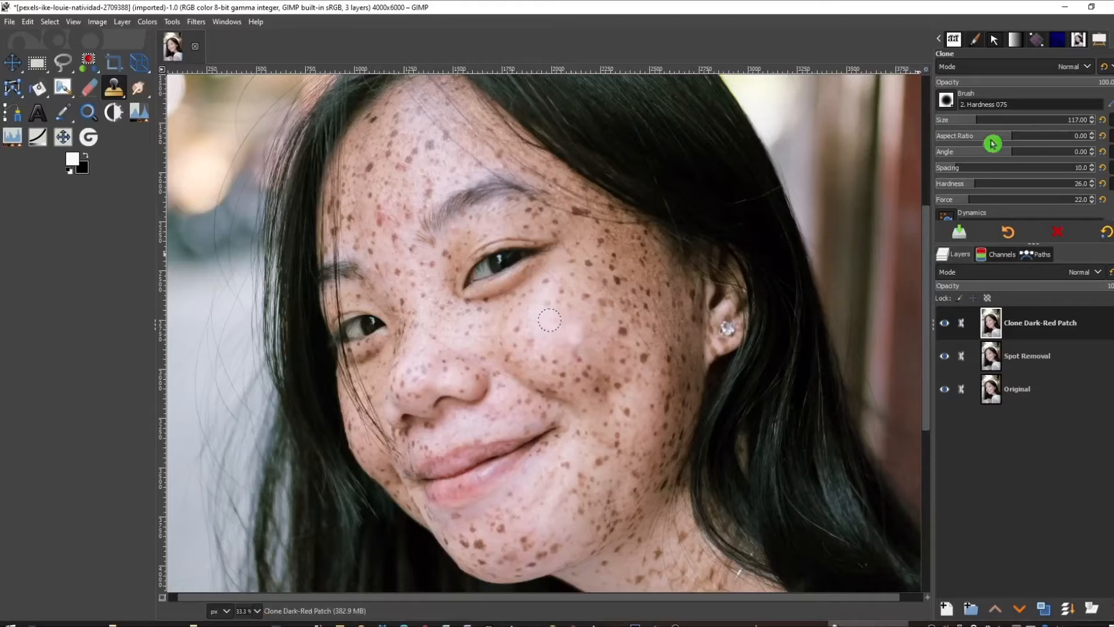
- Blend the remaining redness on the cheek with the Clone tool at size 94, lowering the brush hardness to 19
click(971, 120)
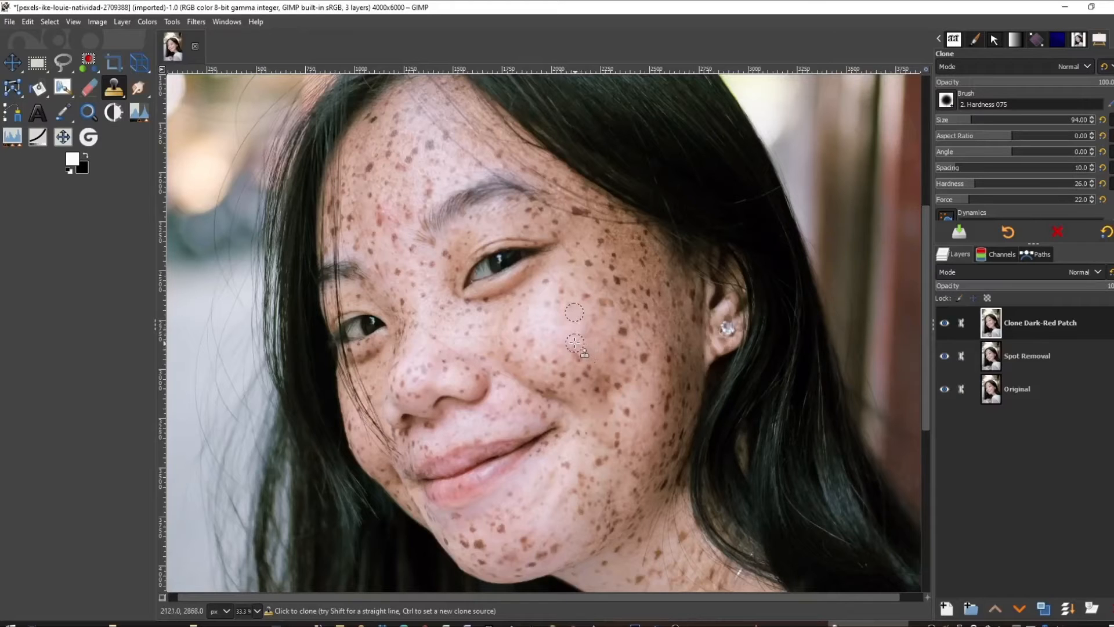
mouse_move(583, 324)
mouse_down()
mouse_move(580, 336)
mouse_move(563, 330)
mouse_up()
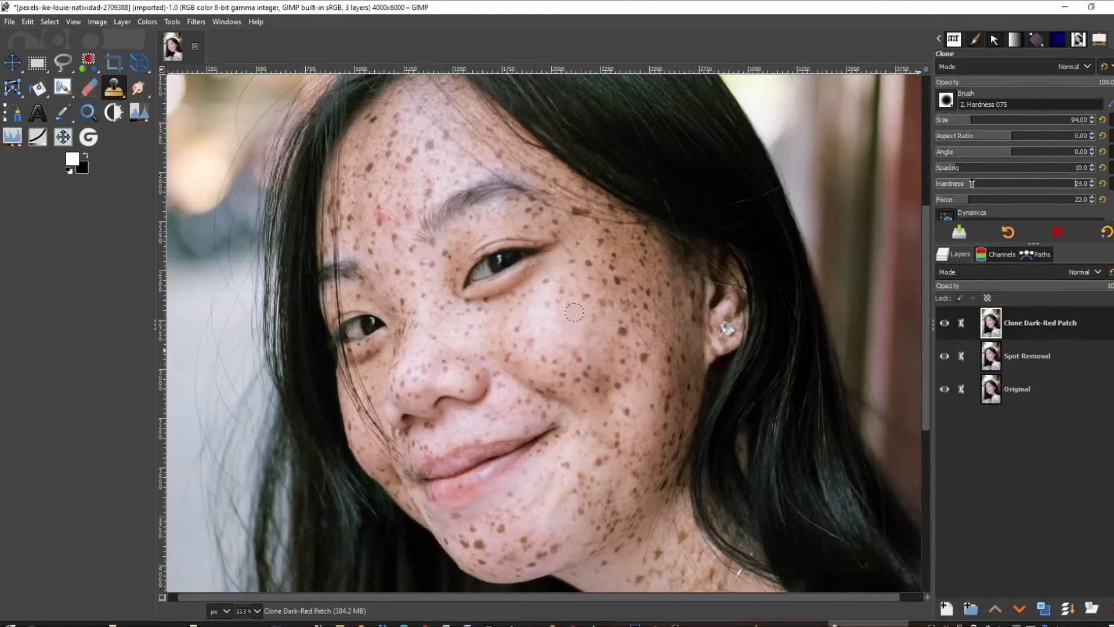
drag(580, 327, 572, 342)
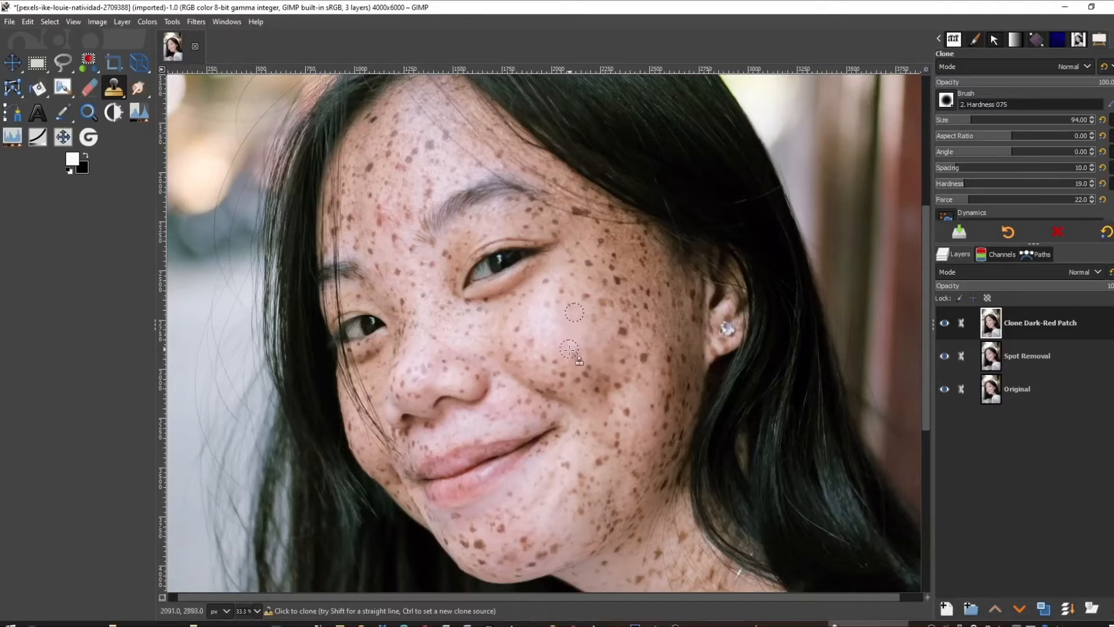
- Toggle the visibility of the Clone Dark-Red Patch and Spot Removal layers to compare the cheek before and after cloning
click(944, 323)
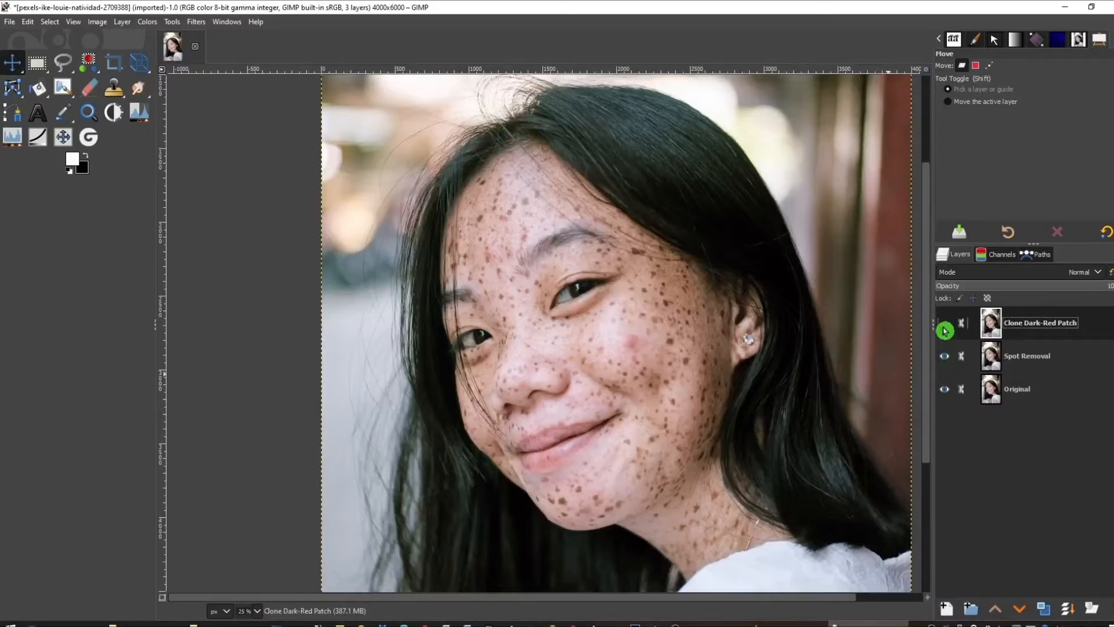
click(945, 356)
click(947, 326)
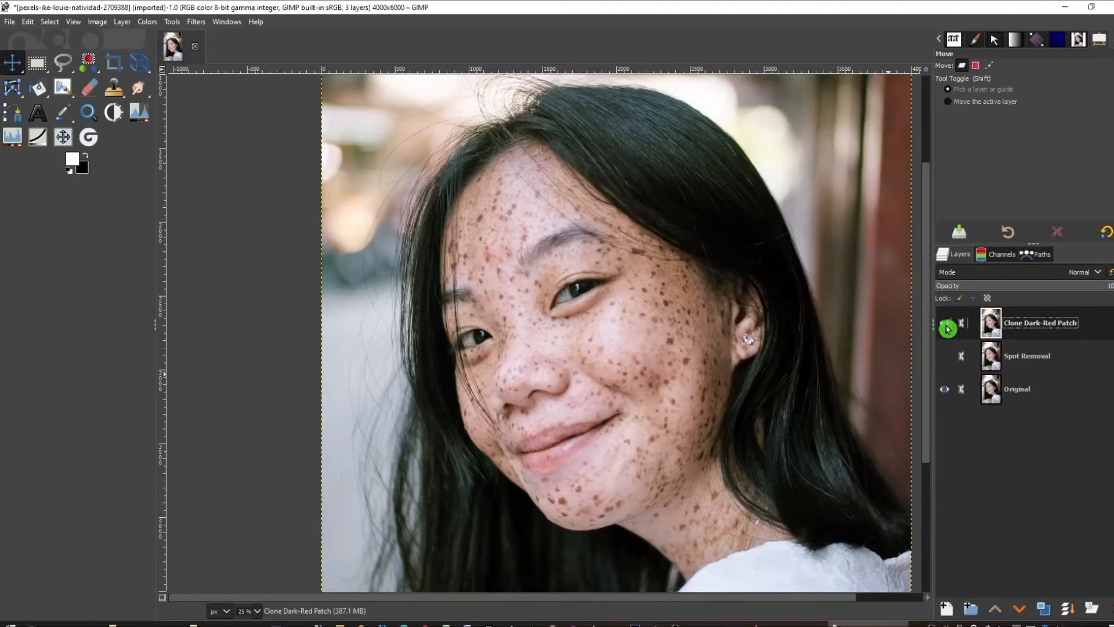
click(948, 328)
click(951, 356)
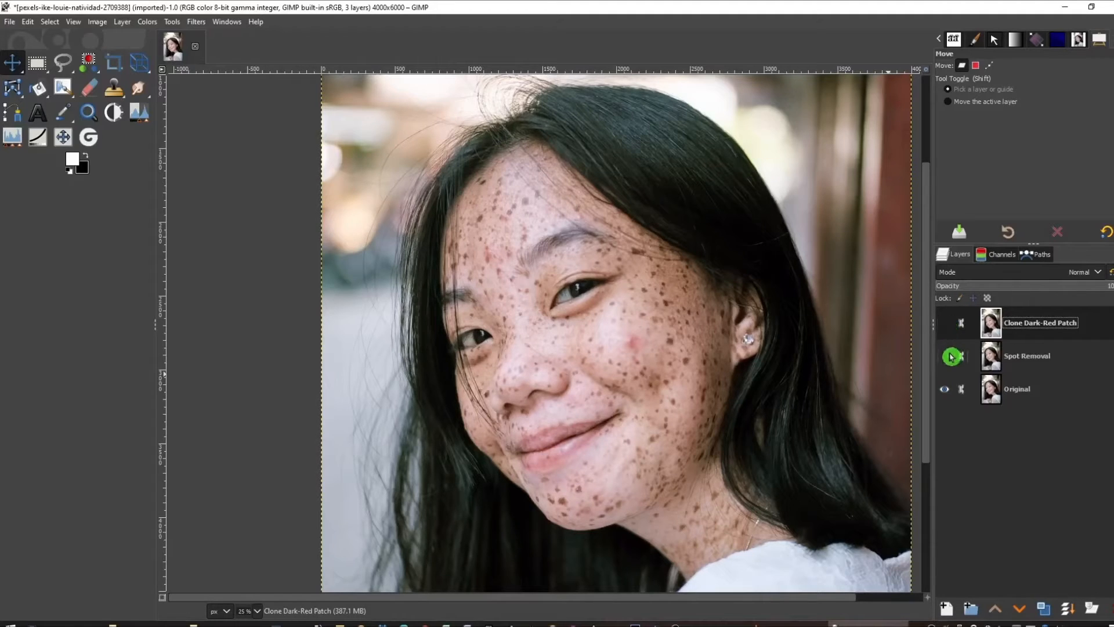
click(949, 326)
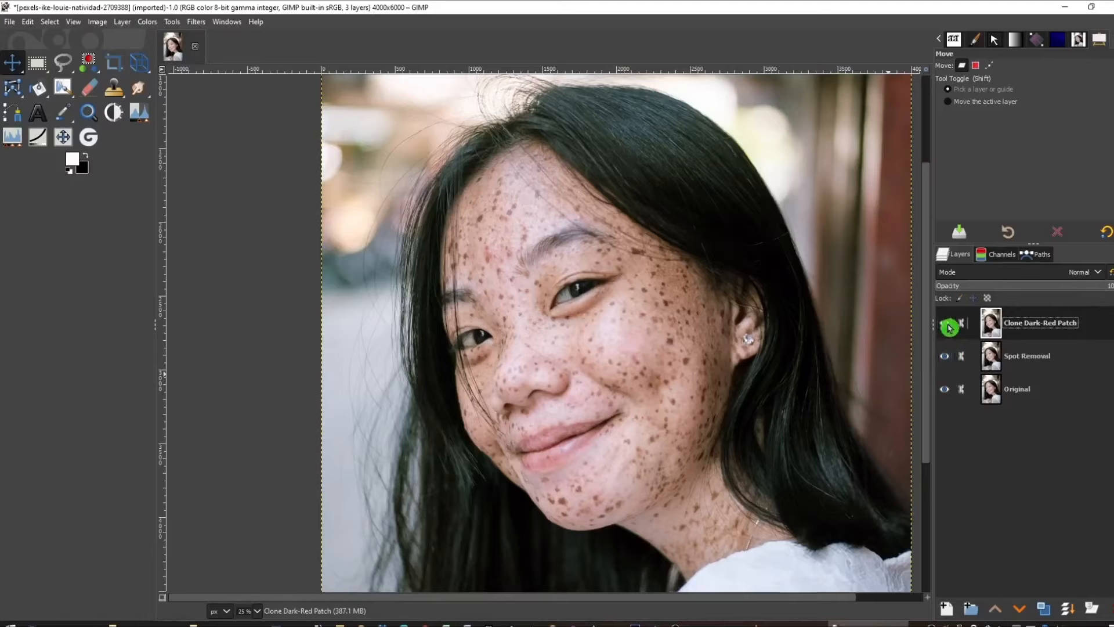
click(949, 327)
click(949, 328)
- Smudge the cloned area of the cheek with the Smudge tool at brush size 33
click(118, 93)
drag(138, 88, 230, 93)
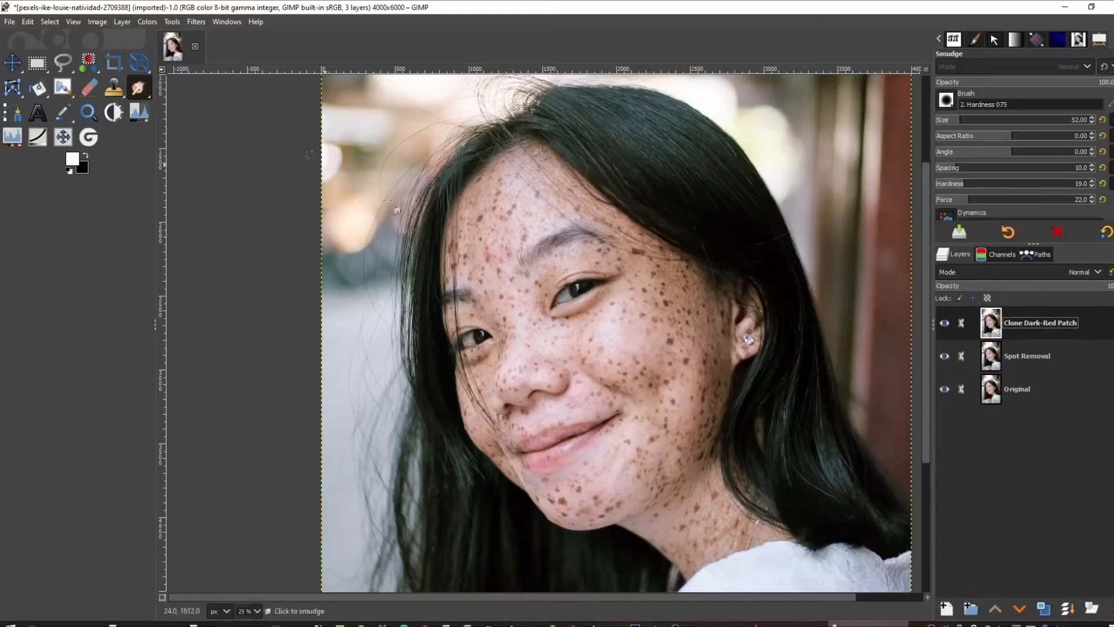
scroll(676, 351, up, 1)
scroll(677, 351, up, 3)
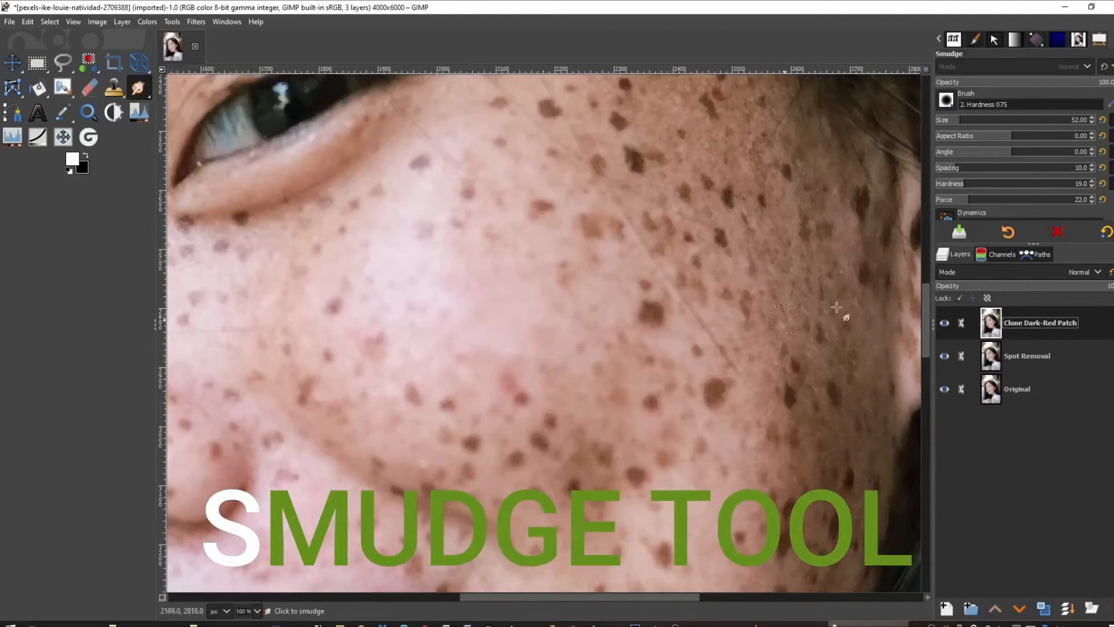
drag(987, 123, 960, 117)
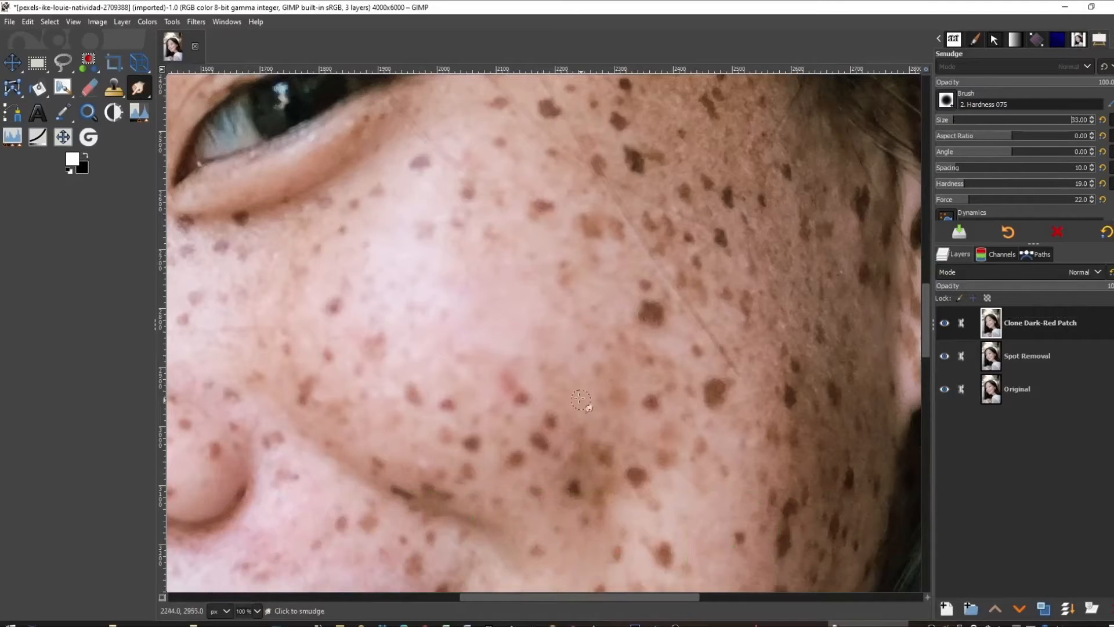
drag(525, 356, 504, 353)
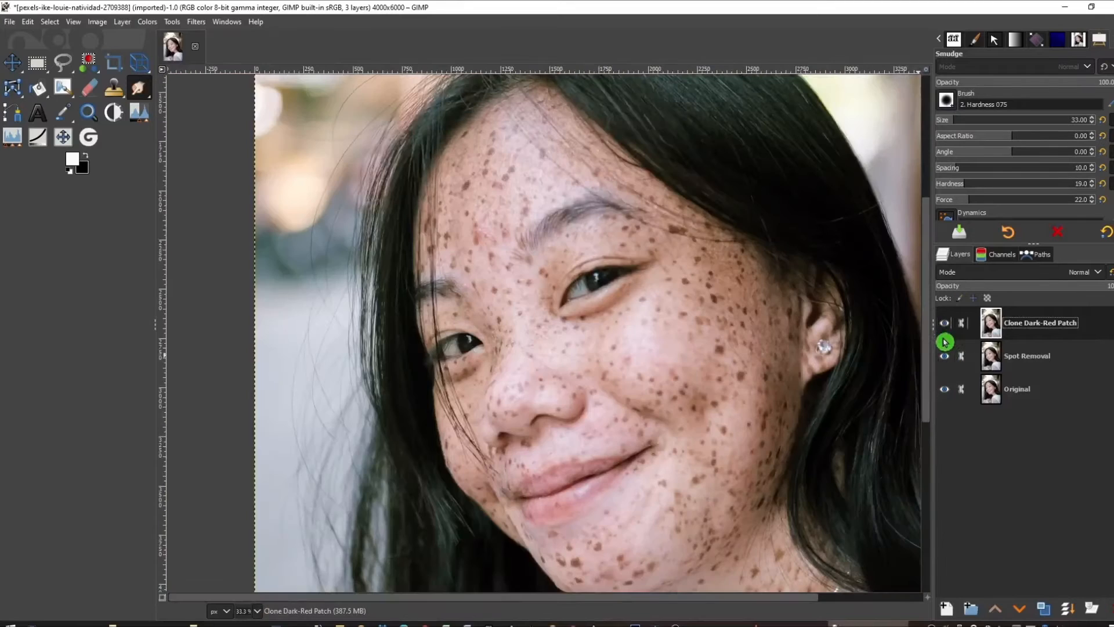
- Hide the Spot Removal layer and repeatedly toggle Clone Dark-Red Patch to compare the retouched cheek with the original
click(947, 328)
click(947, 328)
click(947, 328)
click(947, 326)
click(947, 328)
click(949, 359)
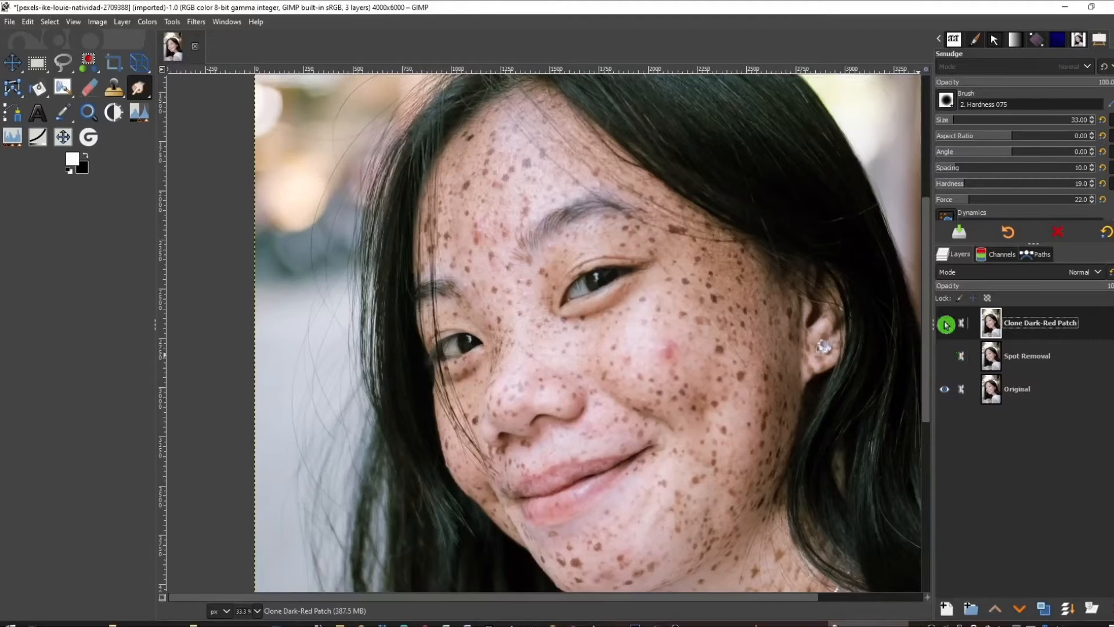
click(947, 325)
click(946, 325)
click(946, 325)
click(947, 325)
click(947, 325)
click(946, 325)
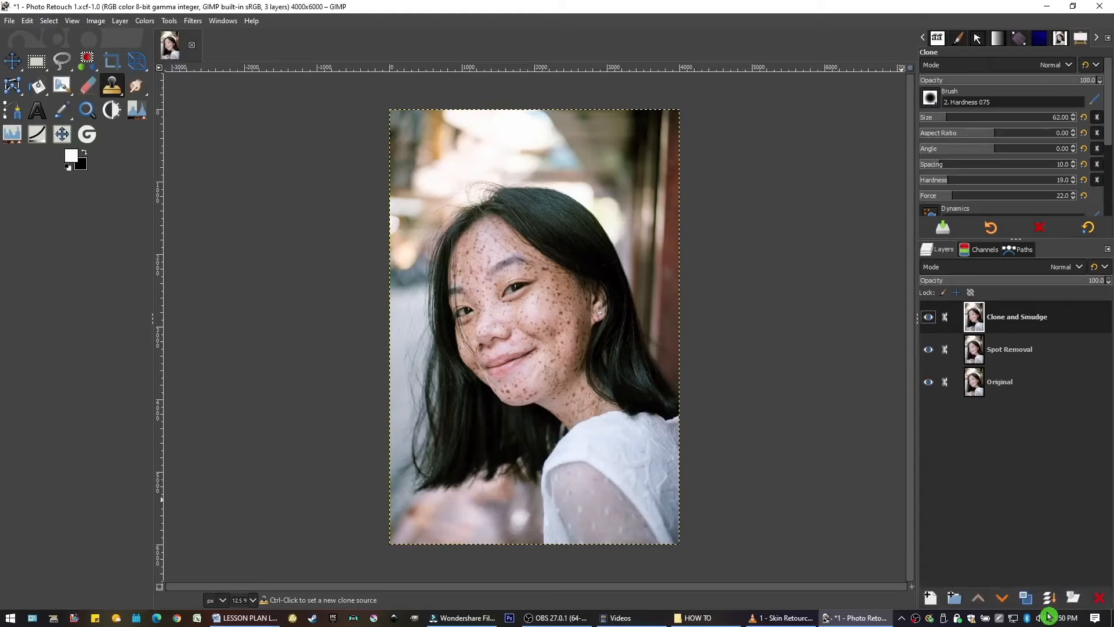
- Merge the Clone and Smudge layer down into Spot Removal and rename the result Heal, Clone and Smudge
click(1052, 602)
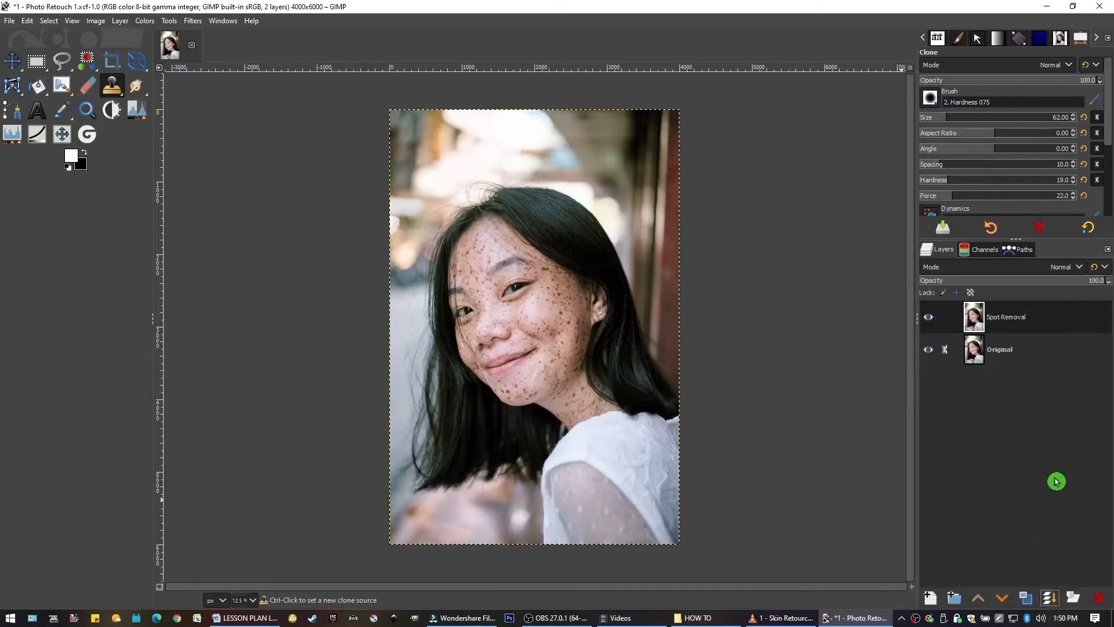
click(1003, 321)
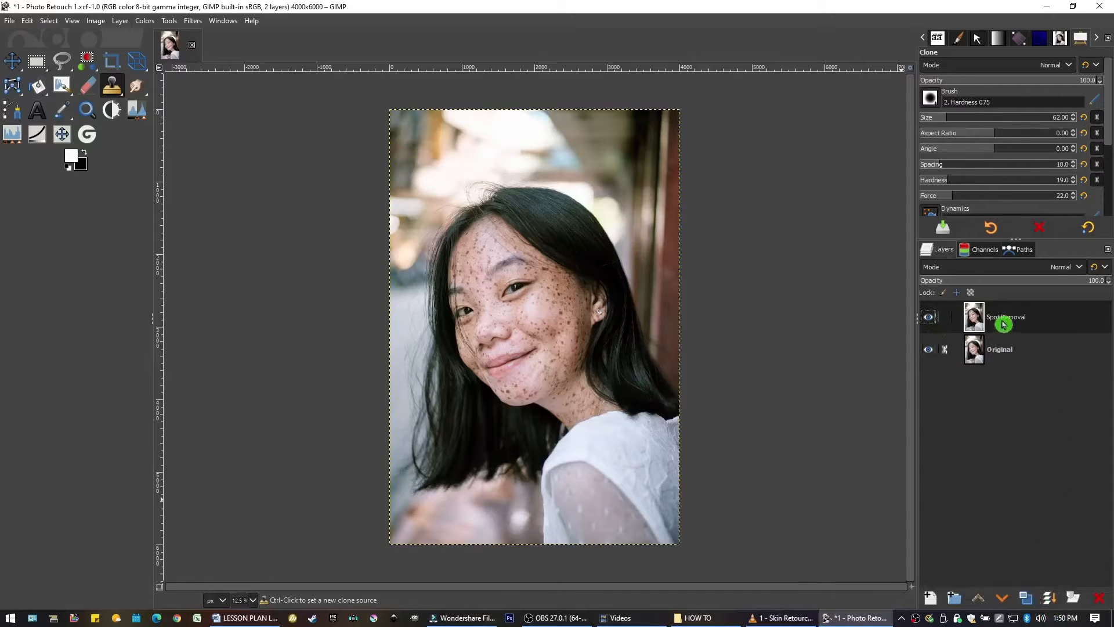
double_click(1006, 320)
text(Heal, Clone and Smudge)
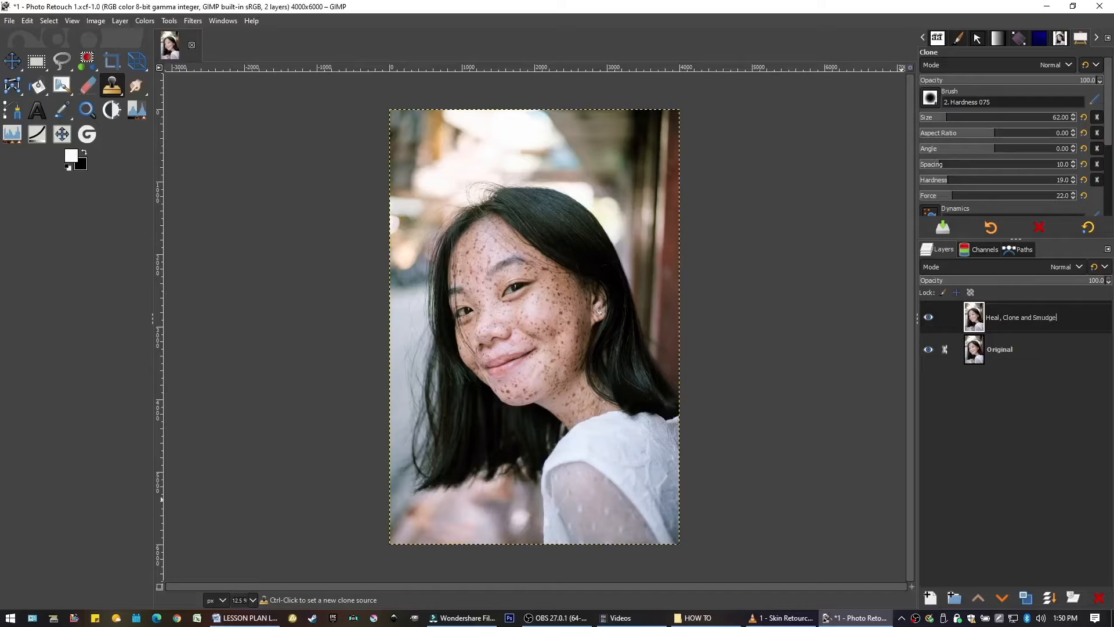
key(Return)
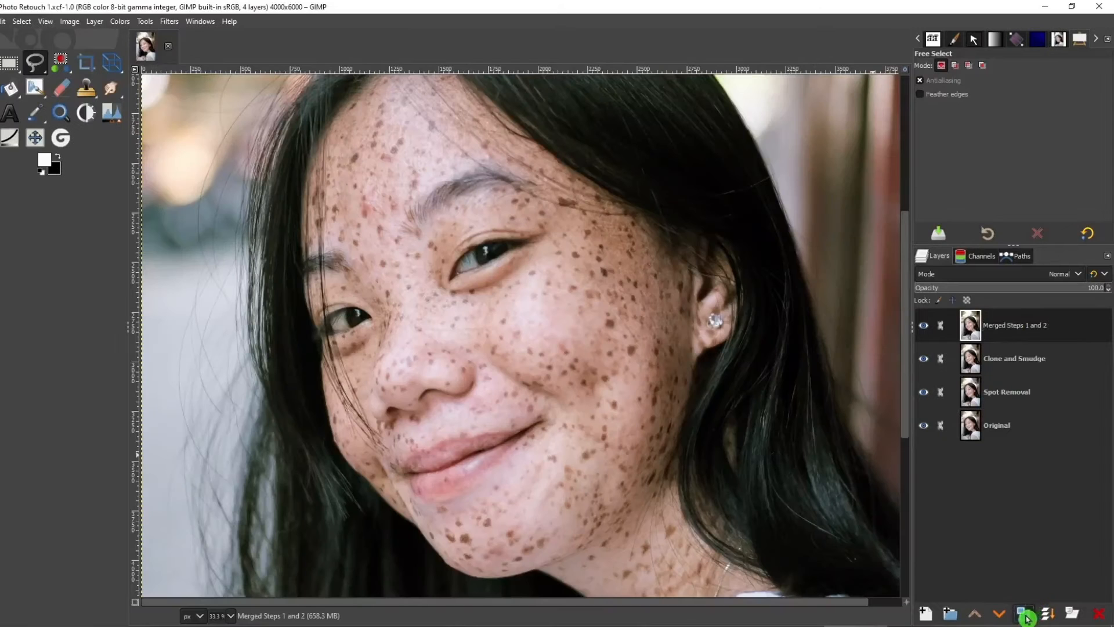
- Duplicate the Merged Steps 1 and 2 layer and rename the copy Merged
click(1025, 598)
double_click(1036, 323)
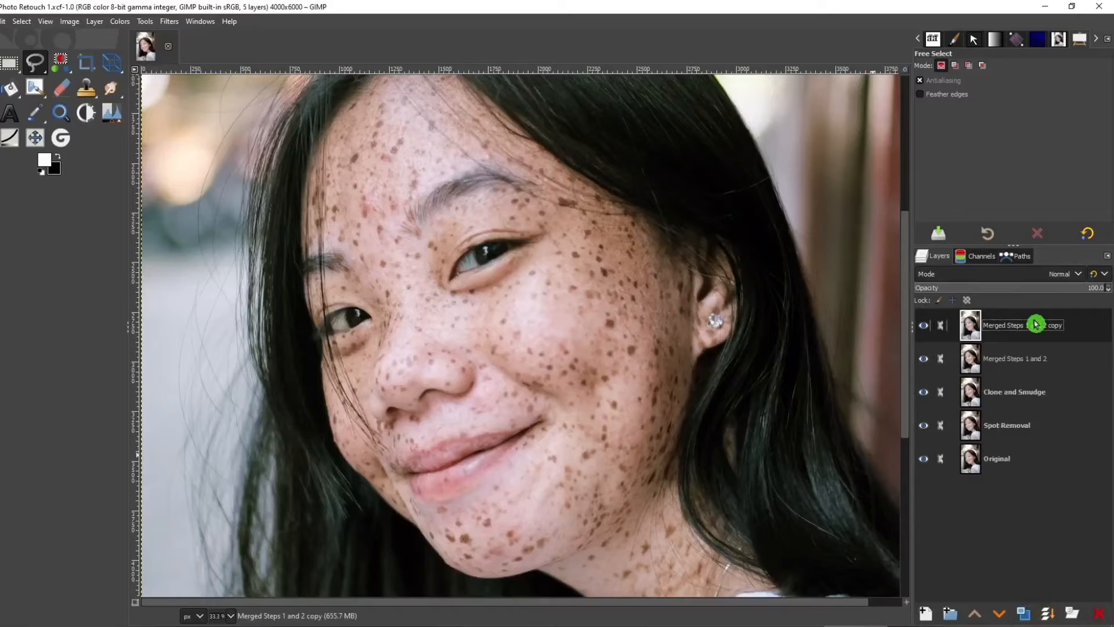
text(Merged)
click(1036, 324)
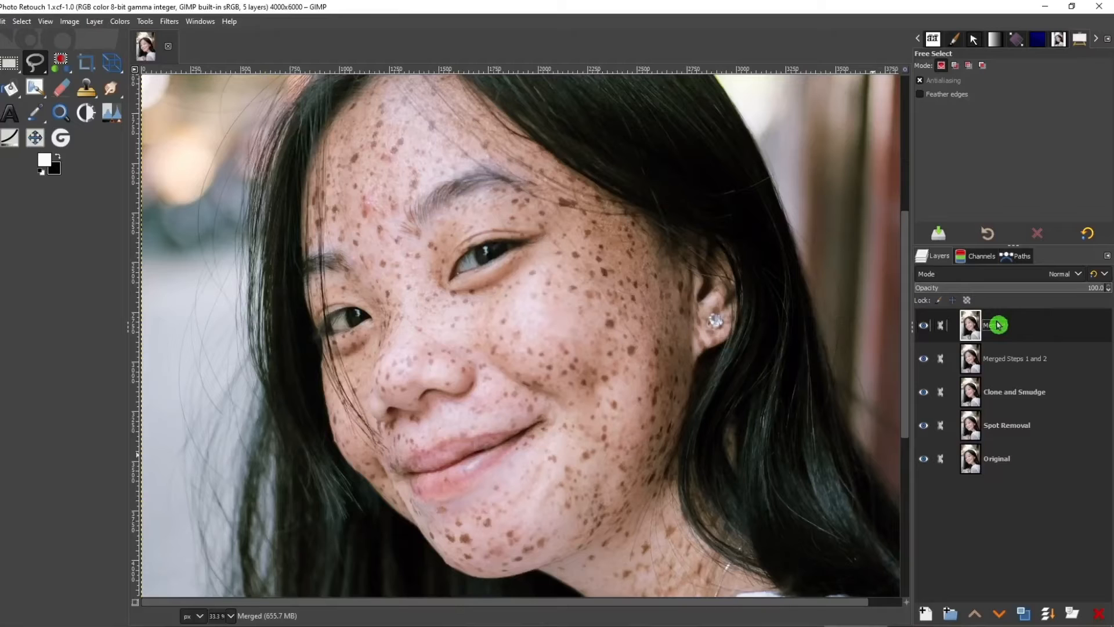
- Apply Wavelet-decompose to the Merged layer with 5 scales stored in a layer group and no layer masks
click(169, 22)
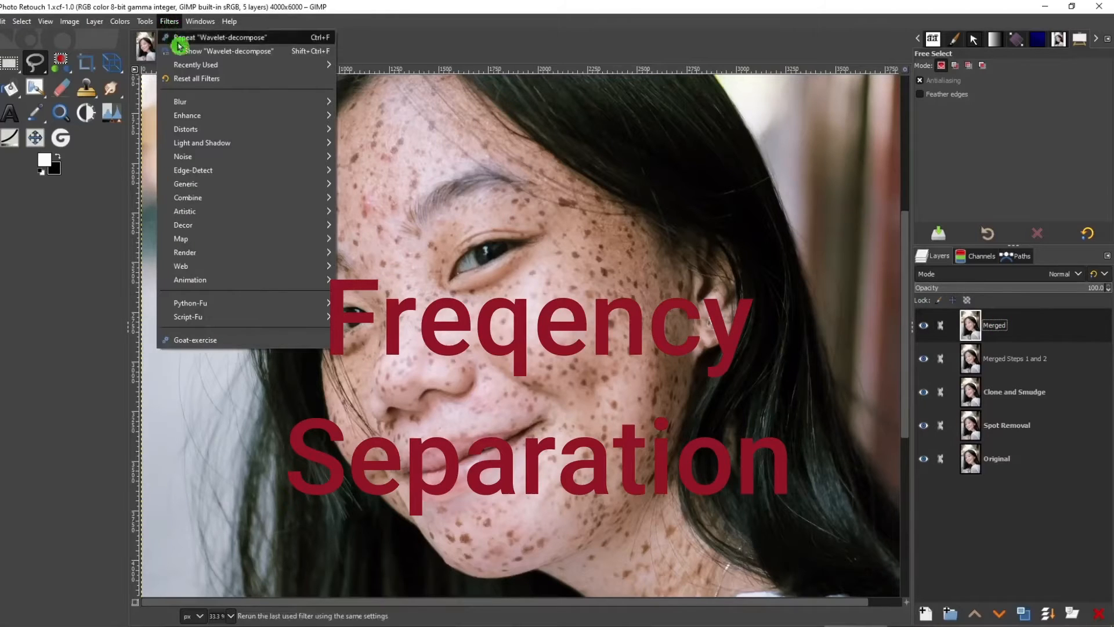
mouse_move(209, 117)
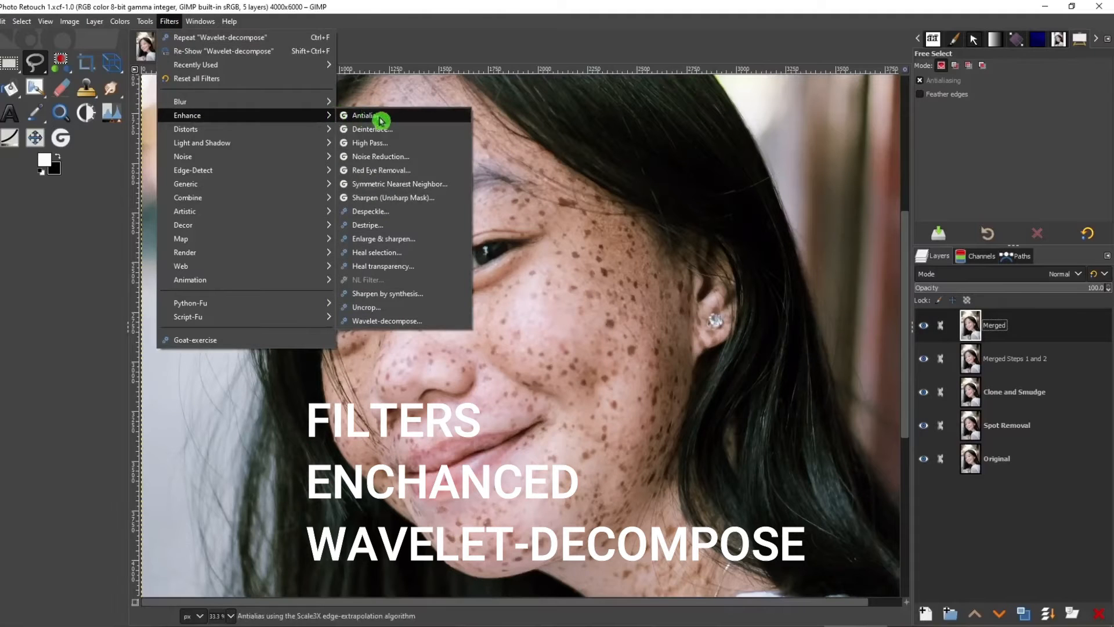
click(444, 321)
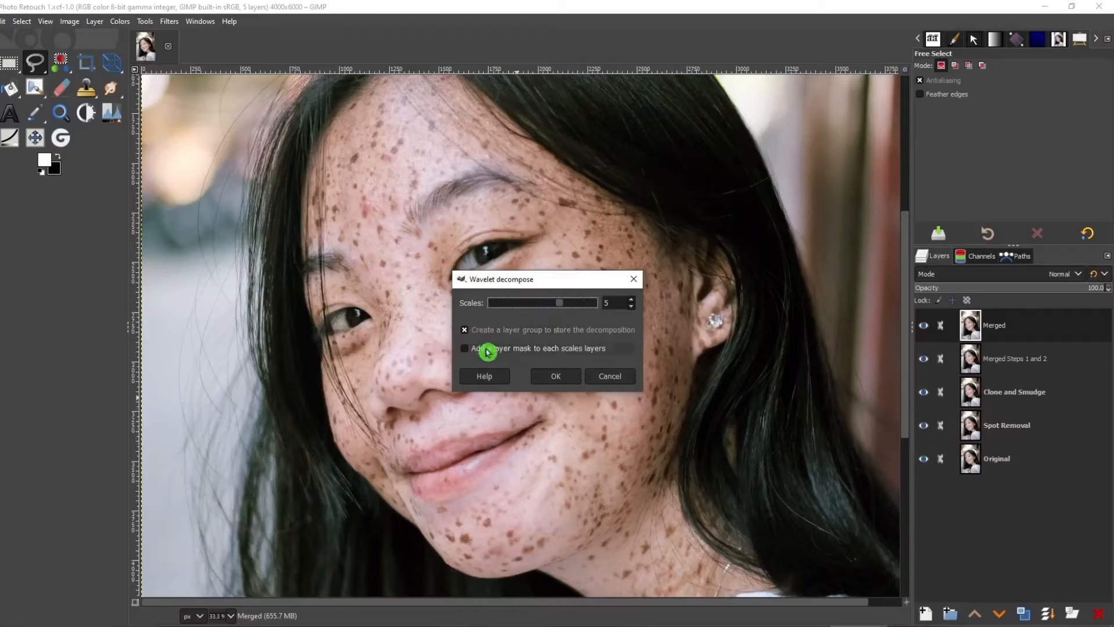
click(556, 376)
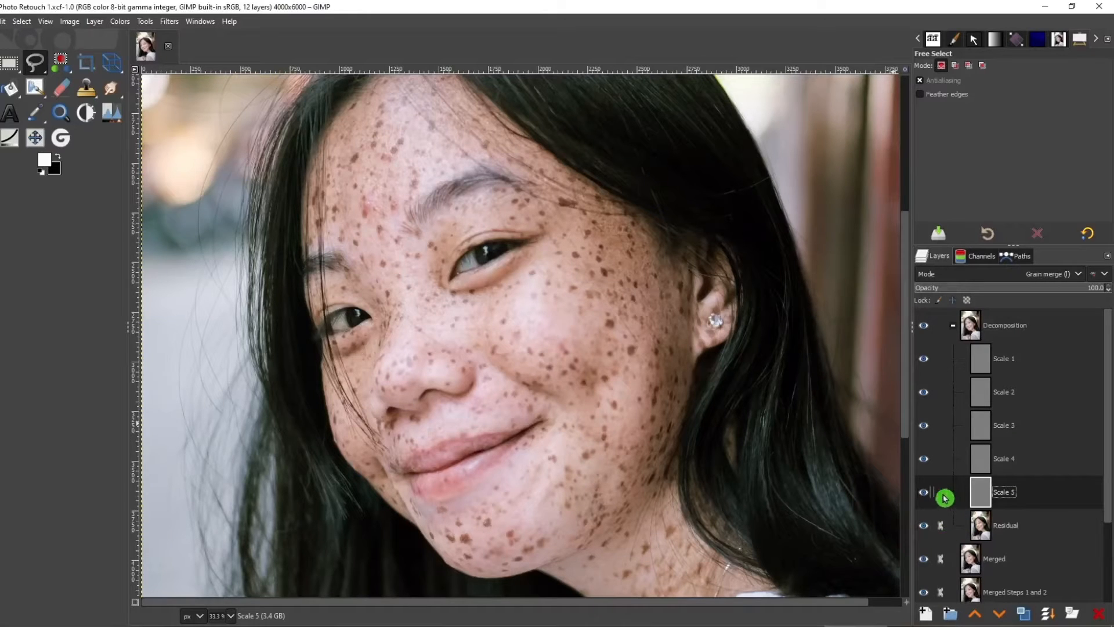
- Examine the Decomposition group by isolating the Residual layer, restoring the scale layers, and hiding and showing Residual
shift+click(927, 527)
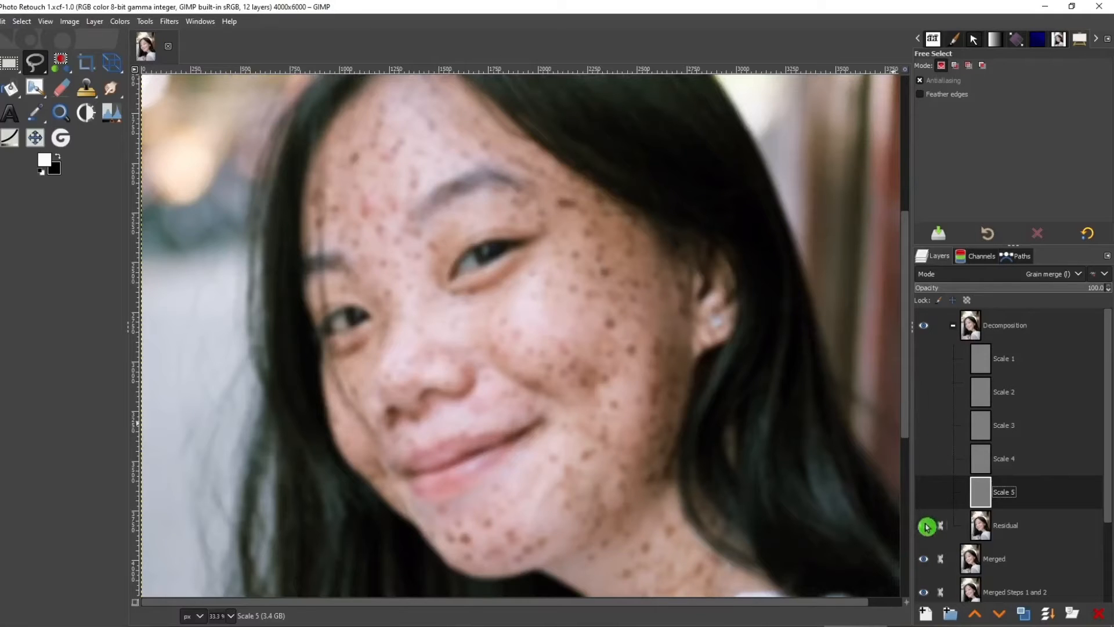
click(1014, 524)
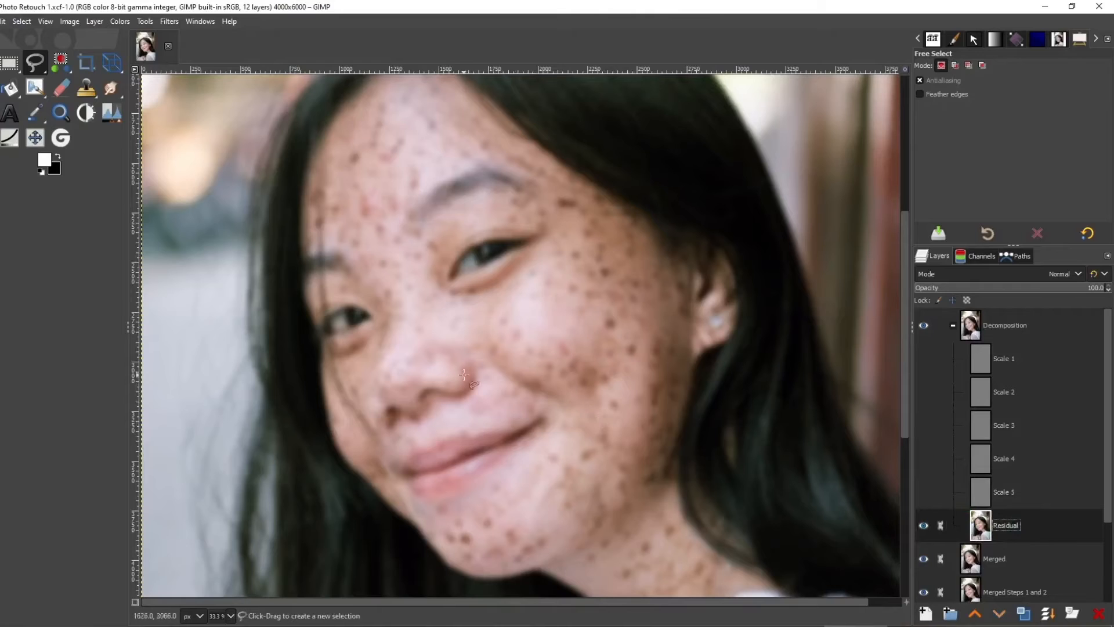
drag(982, 526, 1004, 518)
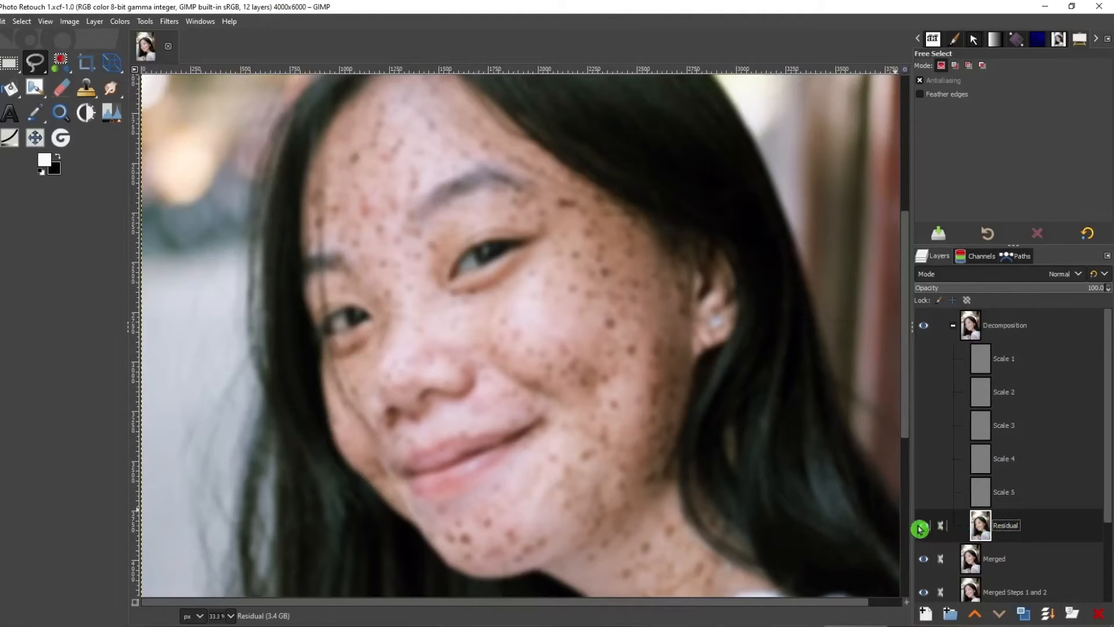
shift+click(923, 525)
click(985, 358)
click(923, 525)
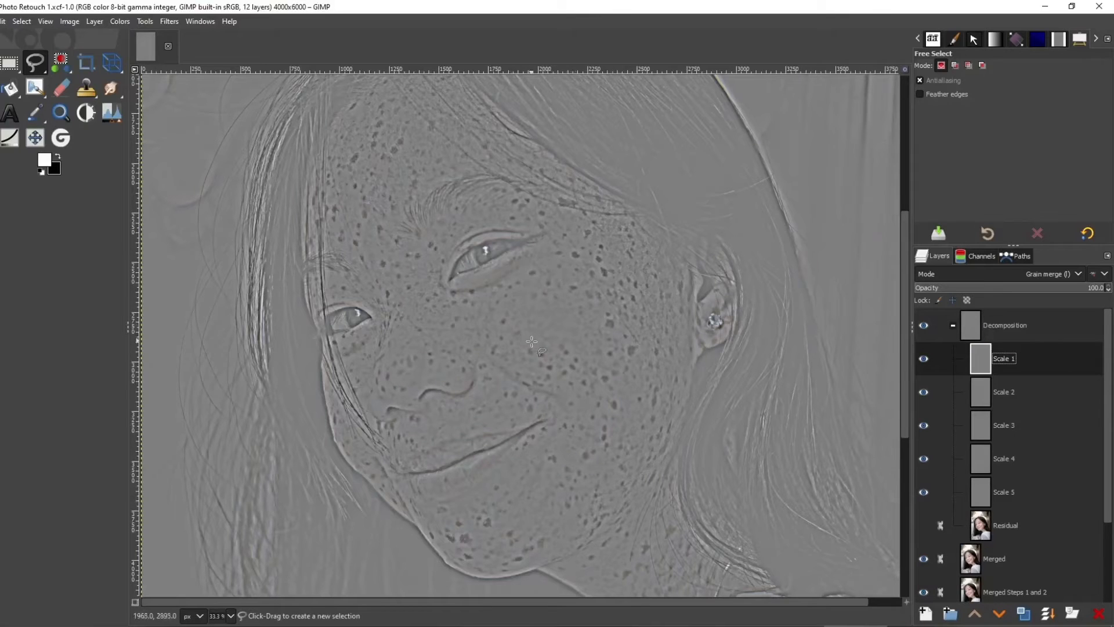
click(925, 525)
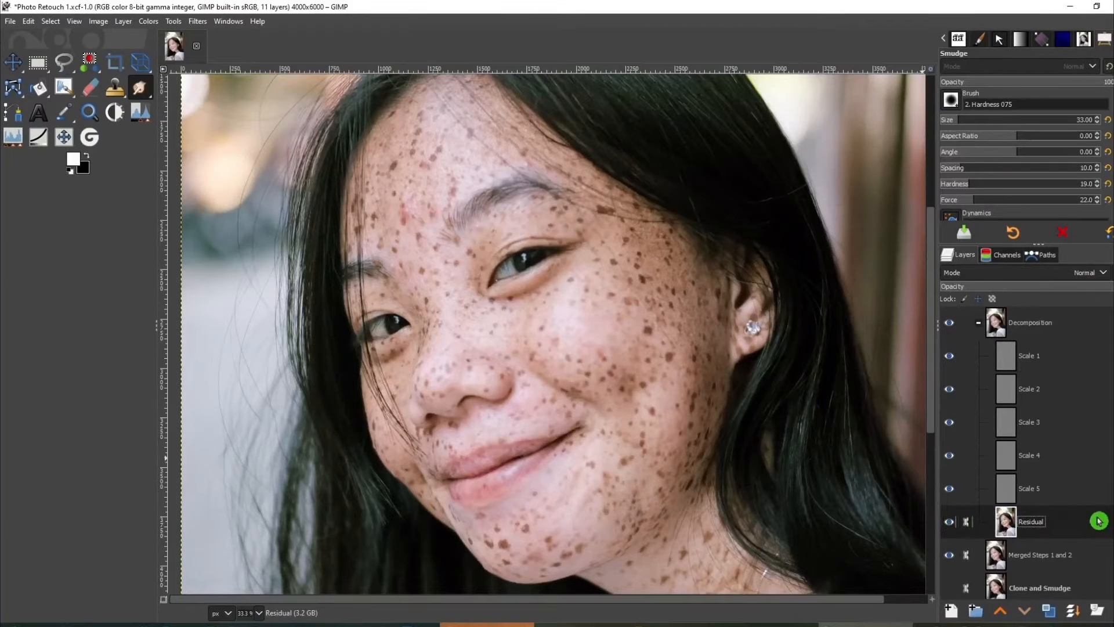
- Set up Free Select with feathered edges and a feather radius of about 26
click(72, 69)
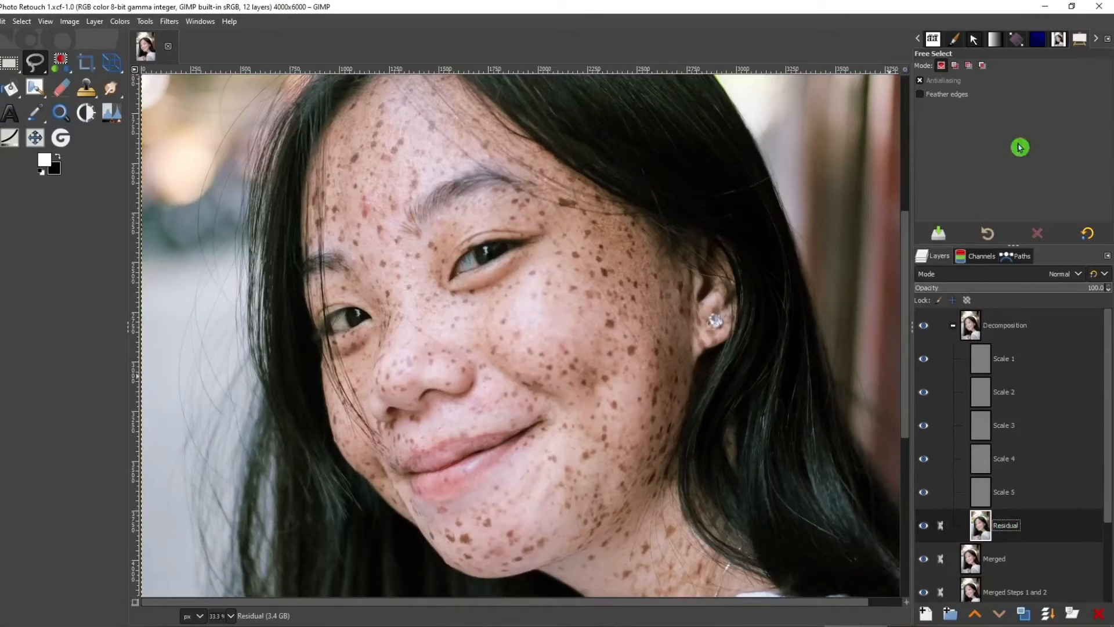
click(922, 95)
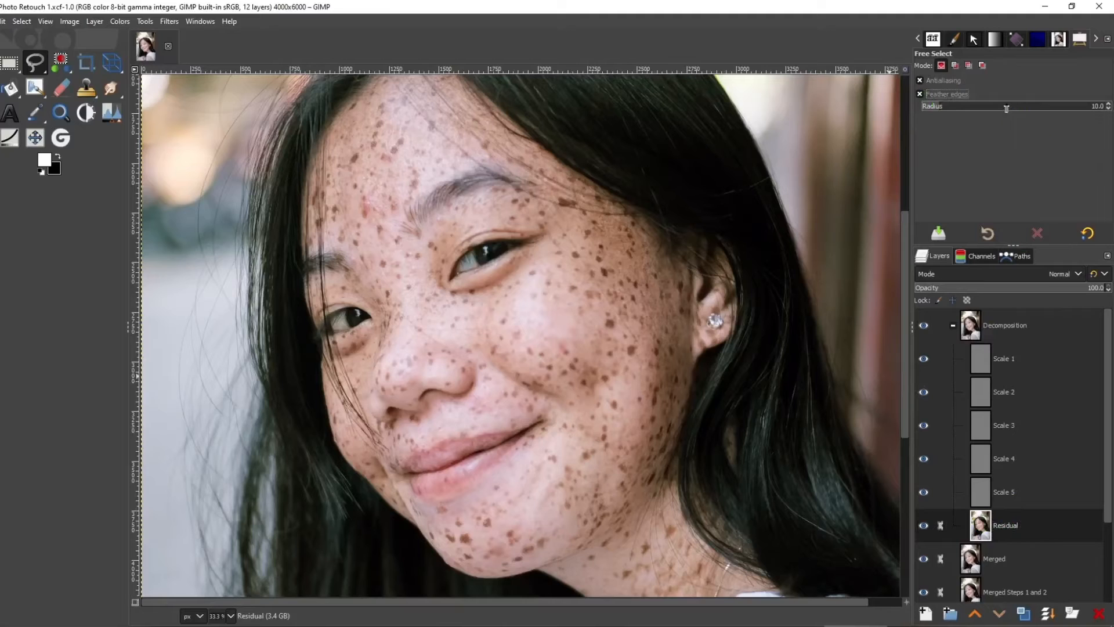
drag(1007, 108, 969, 108)
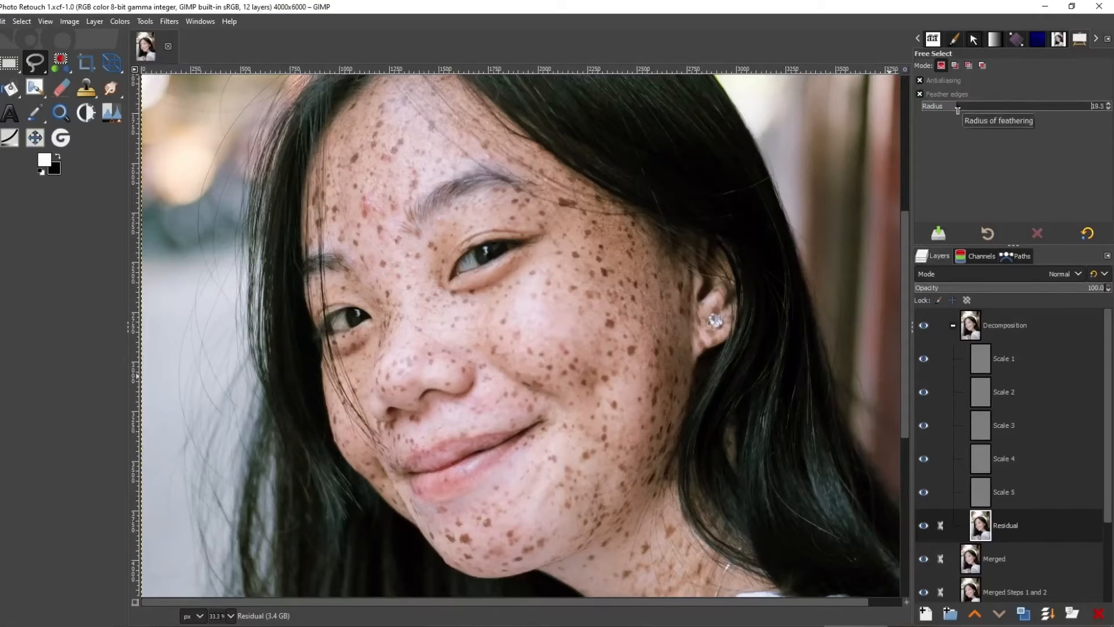
click(959, 107)
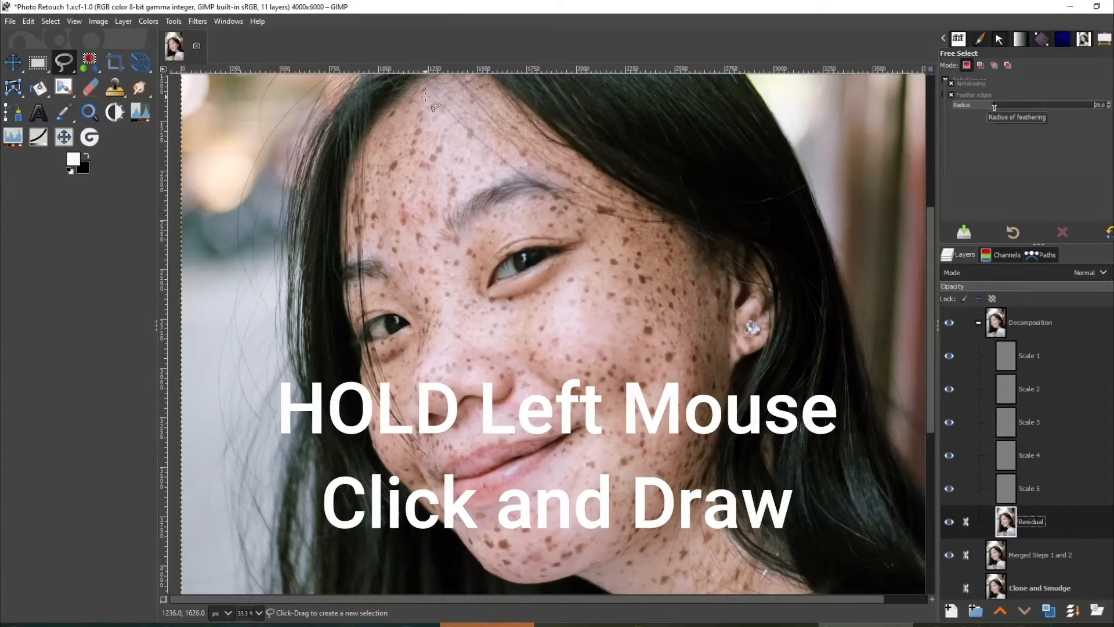
- Draw a closed freehand selection around the facial skin and upper neck, skirting the hair and eyebrows
mouse_move(420, 95)
mouse_down()
mouse_move(369, 159)
mouse_move(362, 235)
mouse_move(401, 271)
mouse_move(370, 292)
mouse_move(373, 306)
mouse_move(421, 315)
mouse_move(387, 355)
mouse_move(414, 434)
mouse_move(441, 454)
mouse_move(443, 475)
mouse_move(414, 467)
mouse_up()
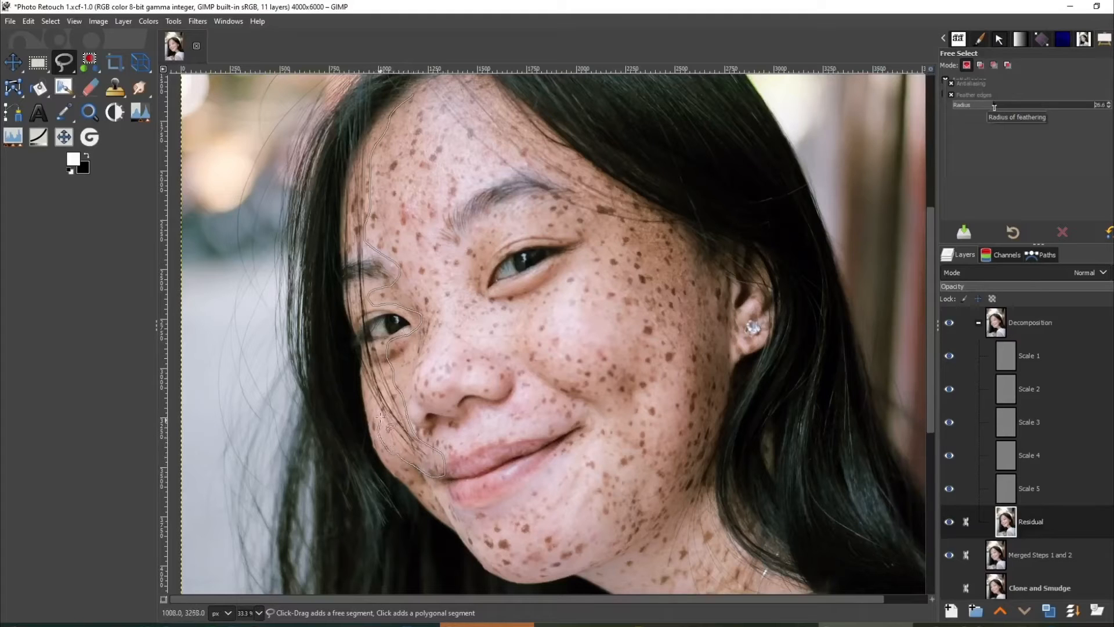
mouse_move(380, 417)
mouse_down()
mouse_move(391, 472)
mouse_move(440, 502)
mouse_move(484, 555)
mouse_move(526, 579)
mouse_move(566, 569)
mouse_up()
mouse_move(658, 528)
mouse_down()
mouse_move(713, 420)
mouse_move(709, 265)
mouse_move(545, 209)
mouse_move(491, 224)
mouse_up()
mouse_move(426, 239)
mouse_down()
mouse_move(420, 206)
mouse_move(458, 195)
mouse_move(471, 174)
mouse_move(426, 103)
mouse_up()
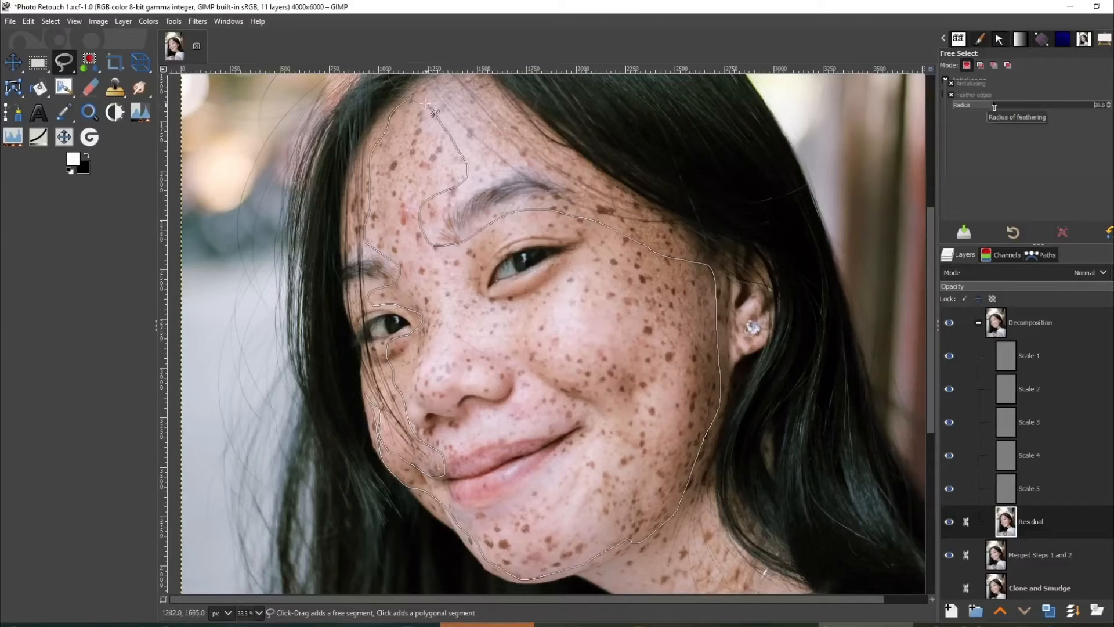
key(Return)
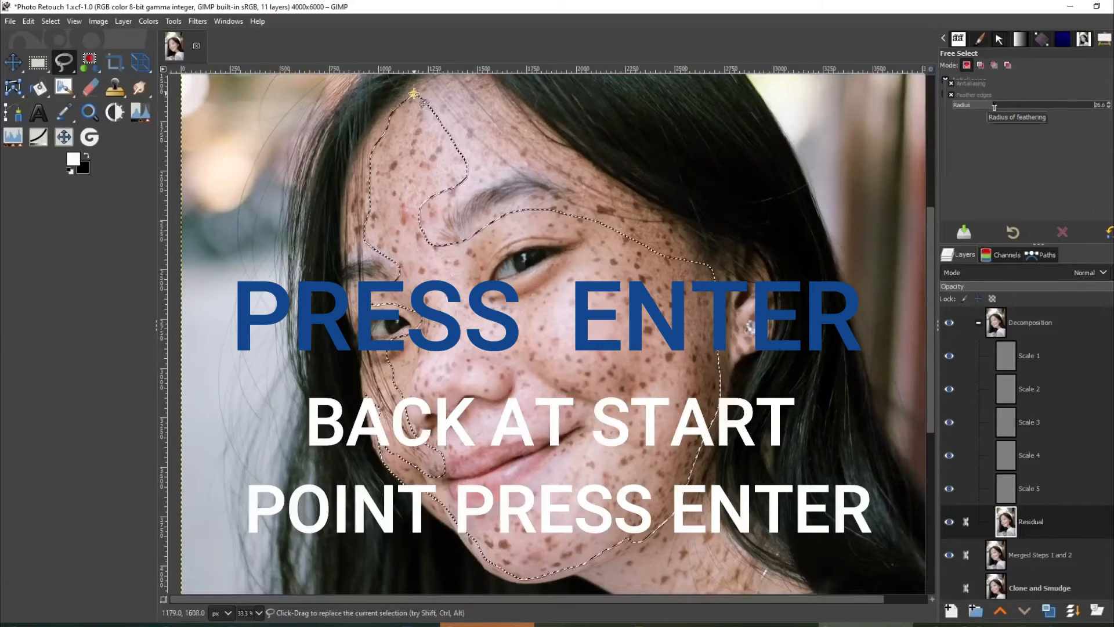
key(Return)
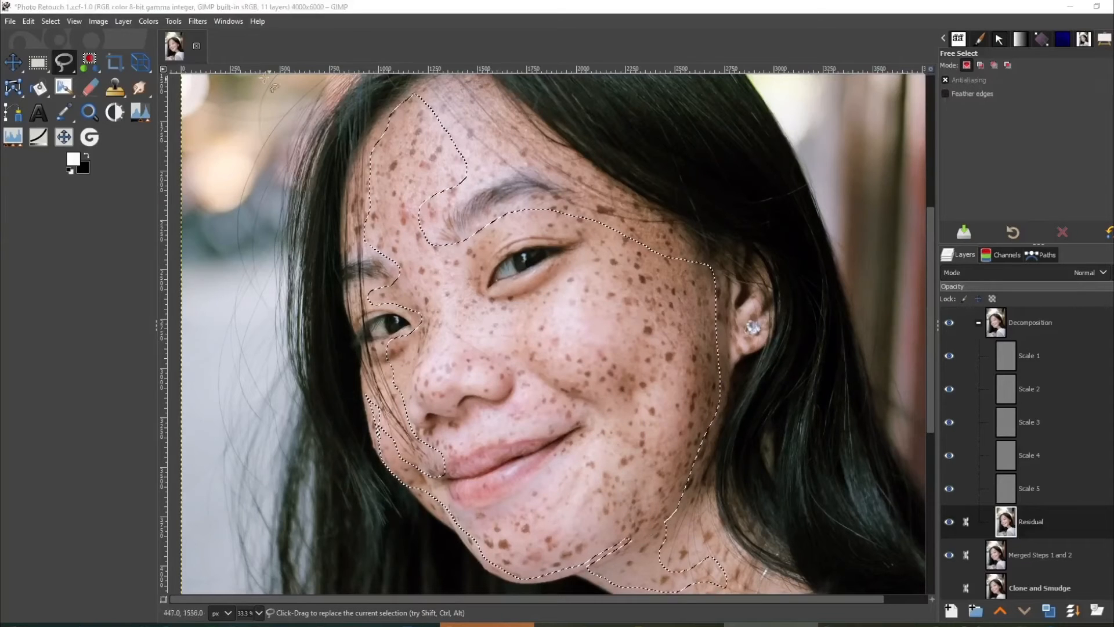
- Apply a Gaussian Blur of 18.26 in X and Y to the selected skin on the Residual layer, comparing the preview
click(197, 21)
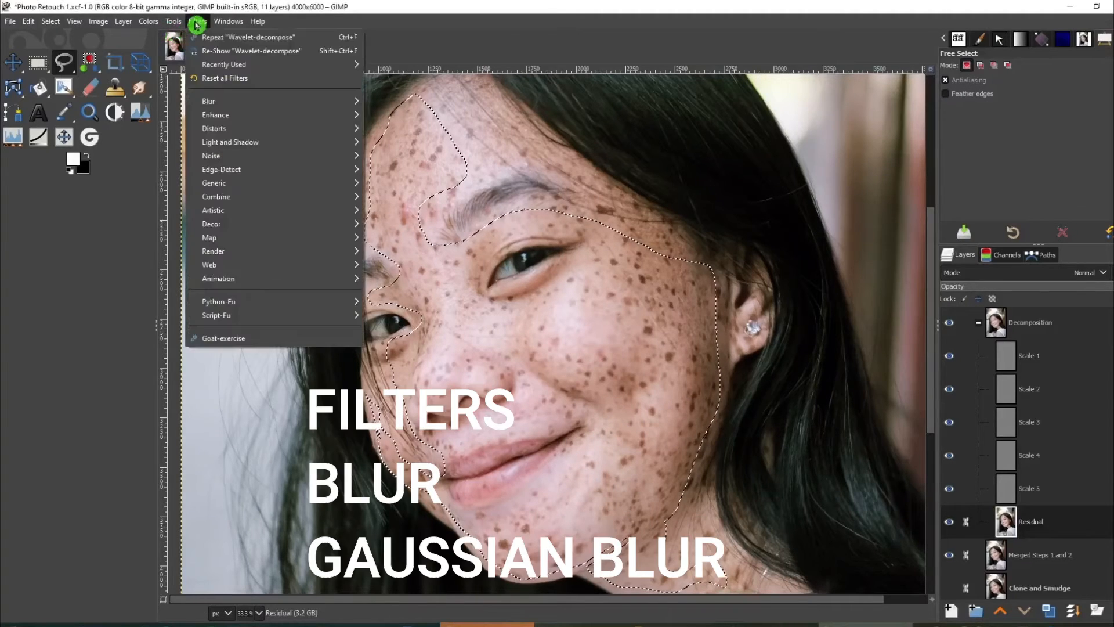
mouse_move(235, 100)
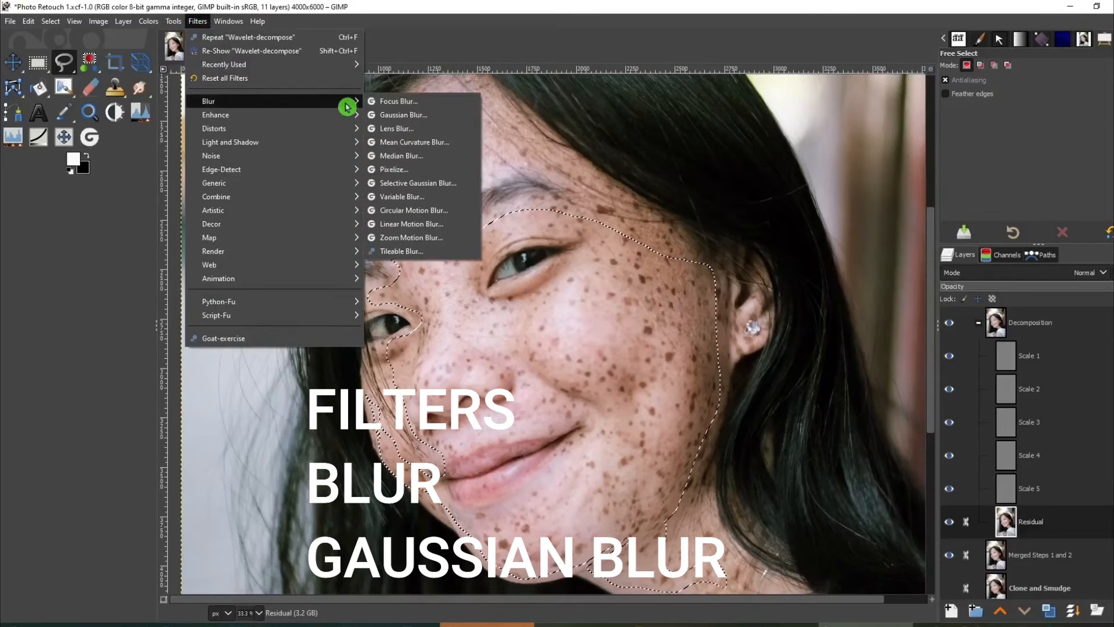
click(467, 117)
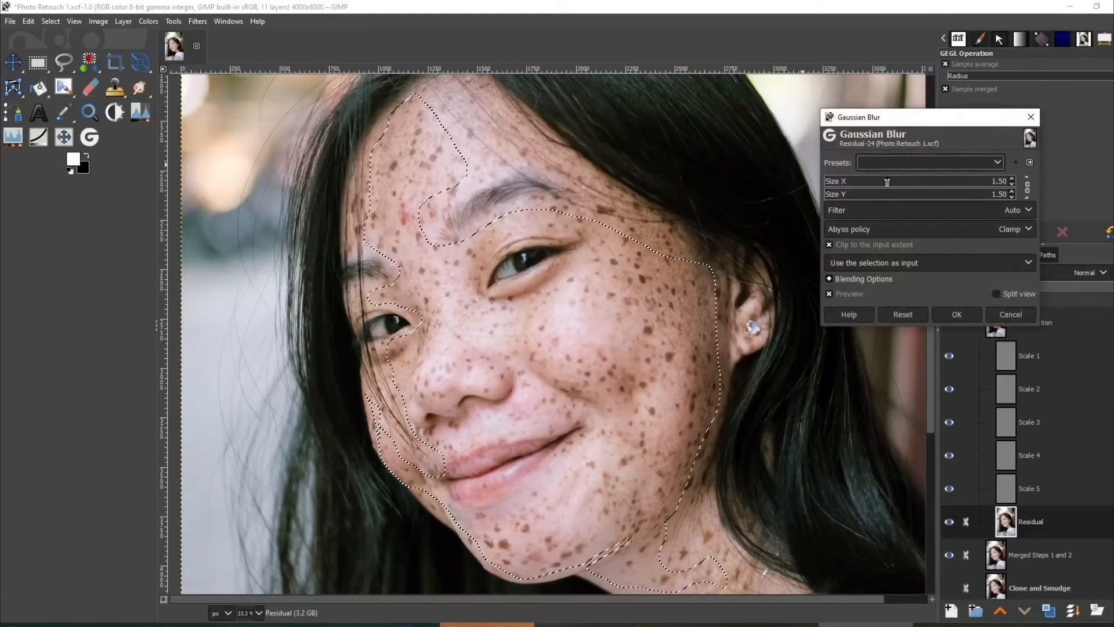
drag(887, 182, 826, 189)
click(827, 181)
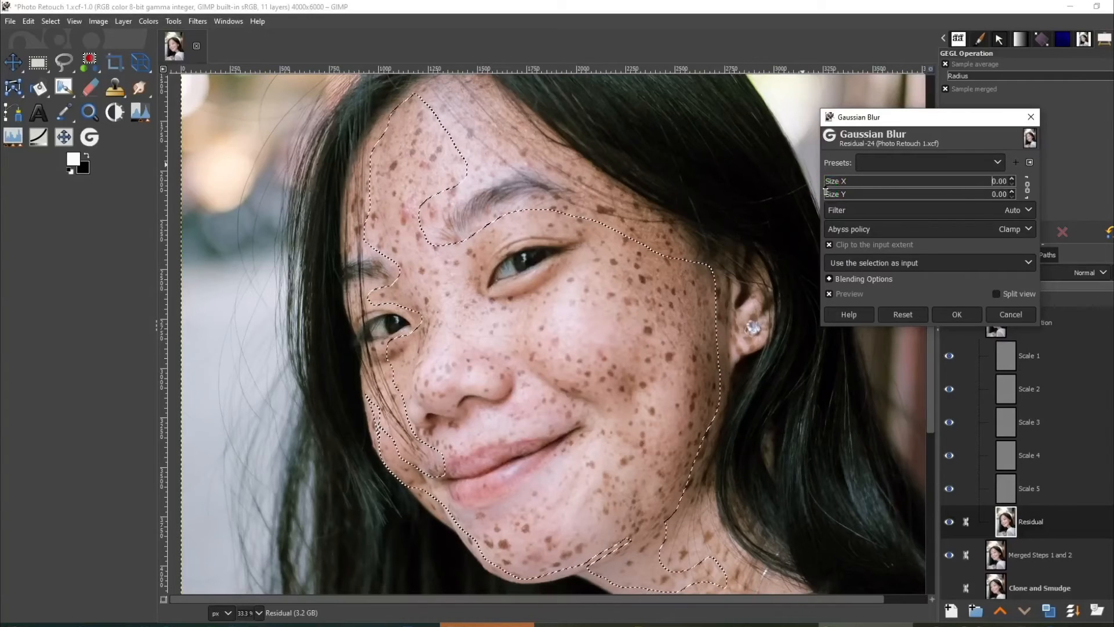
click(829, 296)
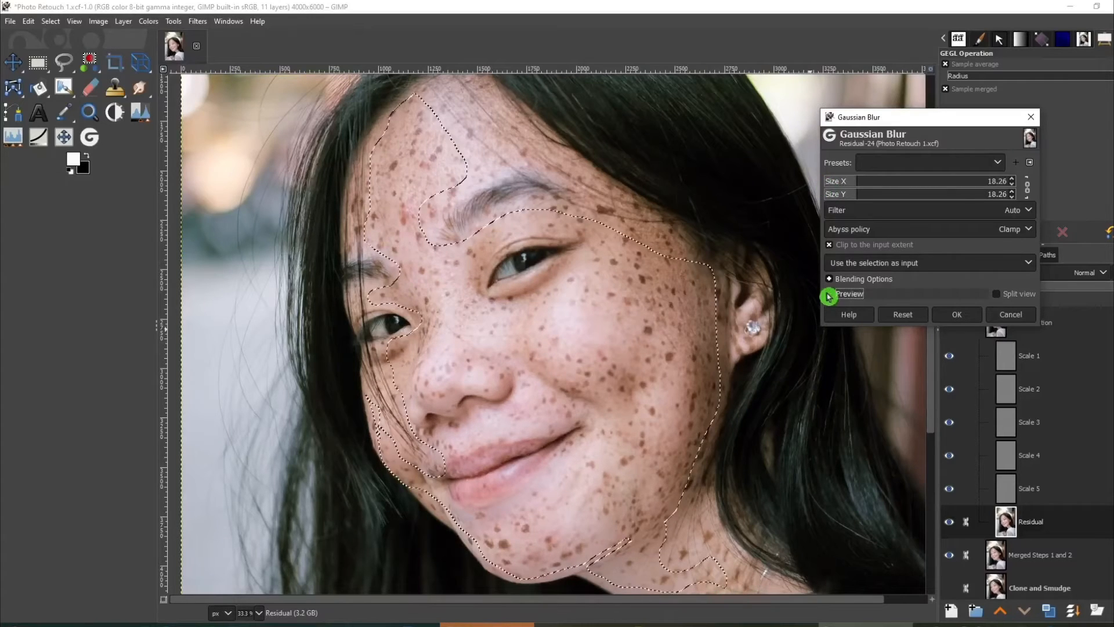
click(829, 294)
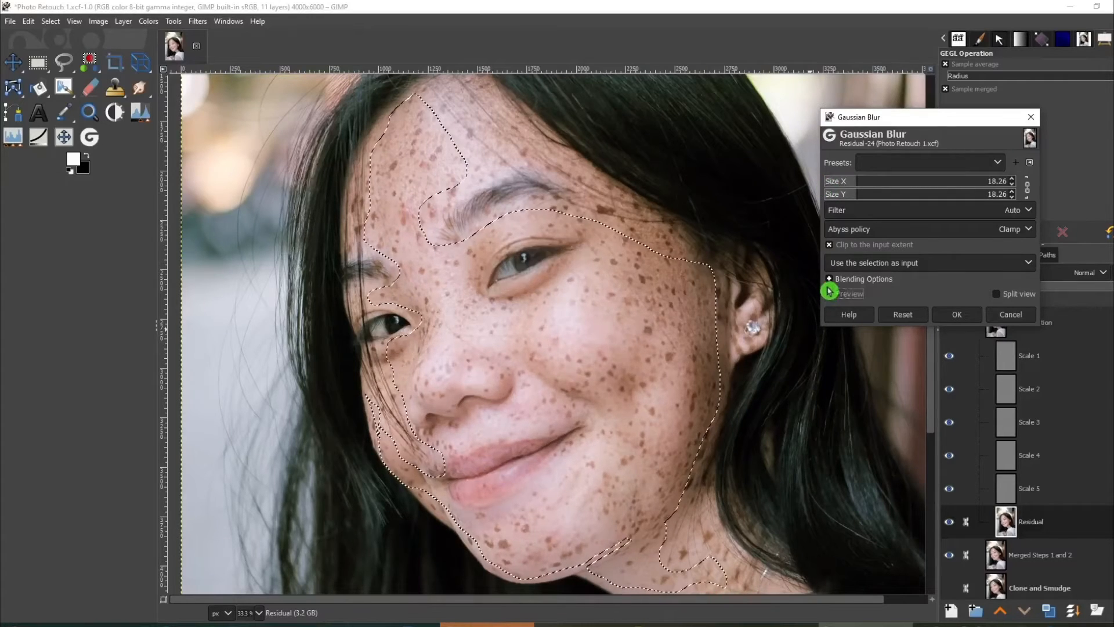
click(957, 315)
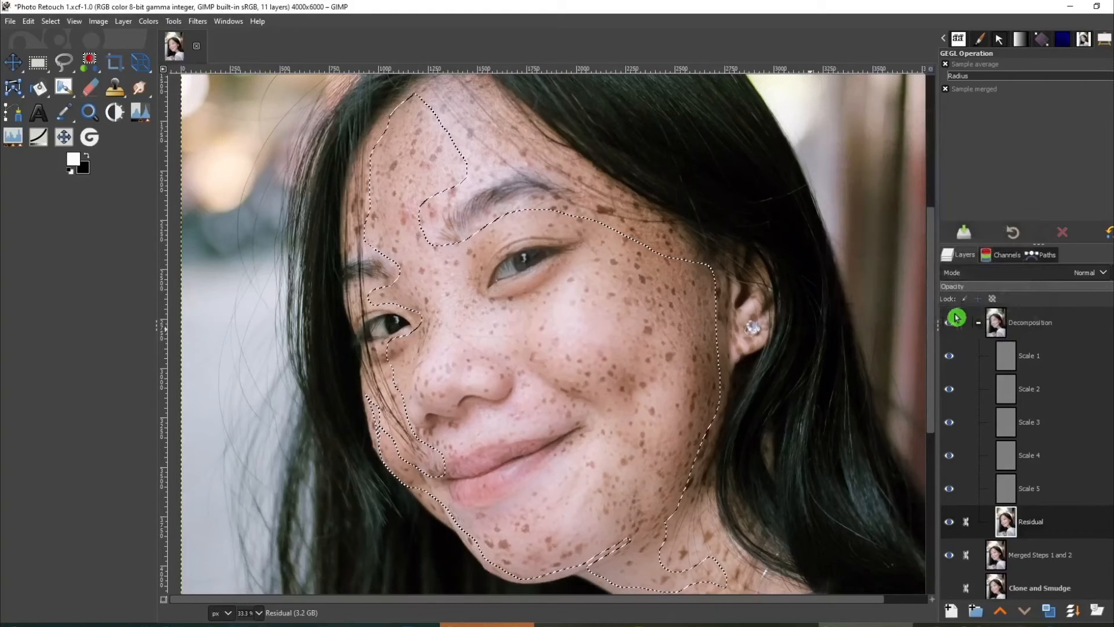
- Apply a Gaussian Blur of 3.46 in X and Y to the selected skin on the Scale 5 layer
click(1025, 490)
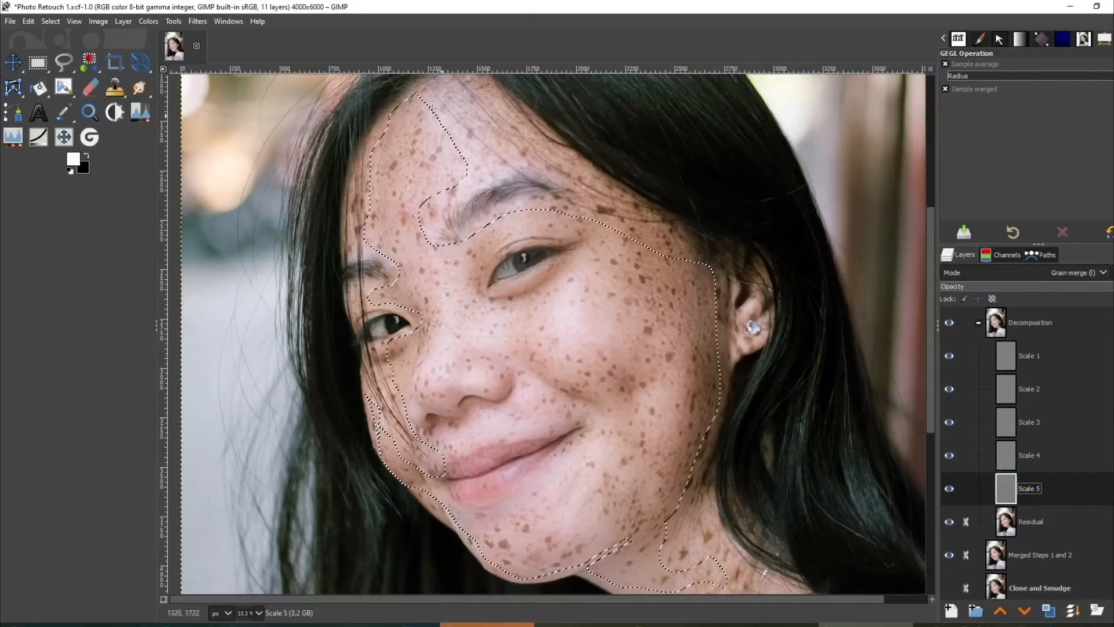
click(198, 22)
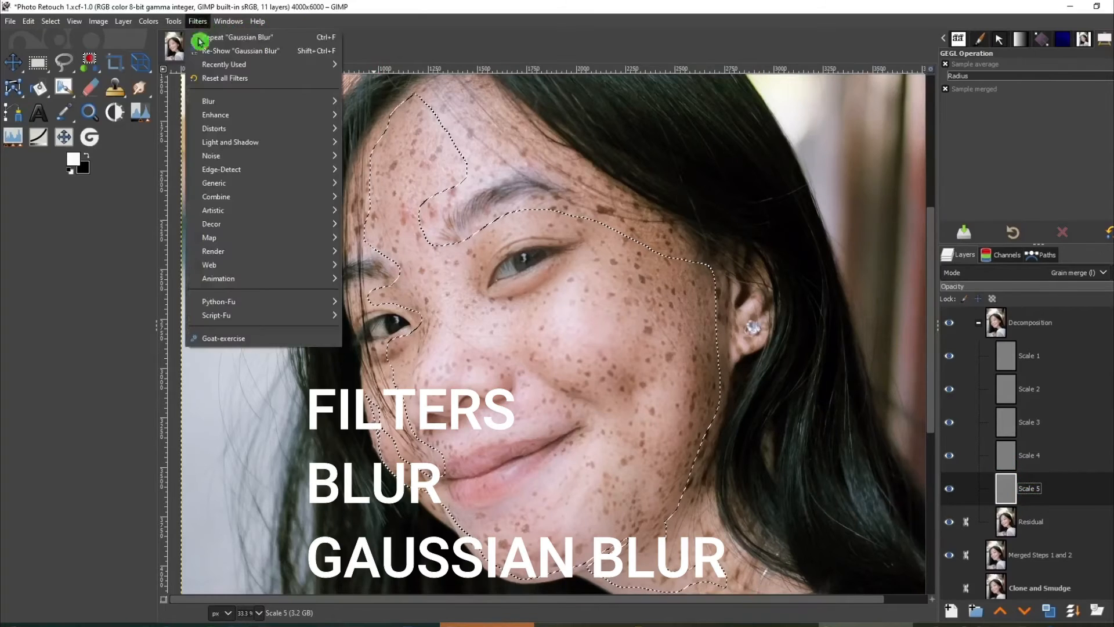
mouse_move(226, 102)
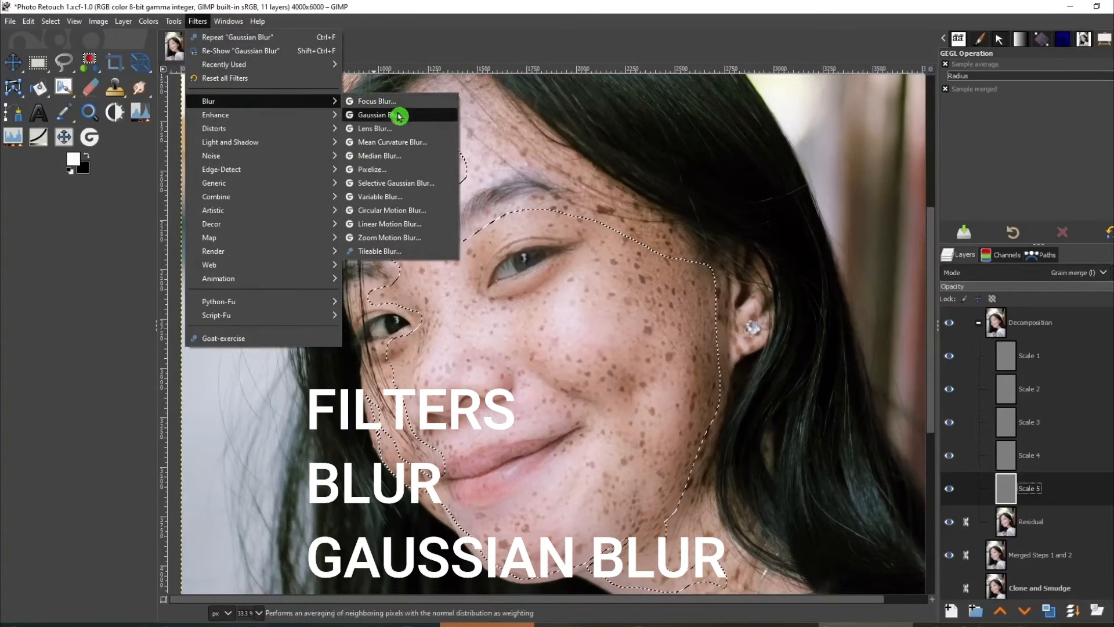
click(398, 114)
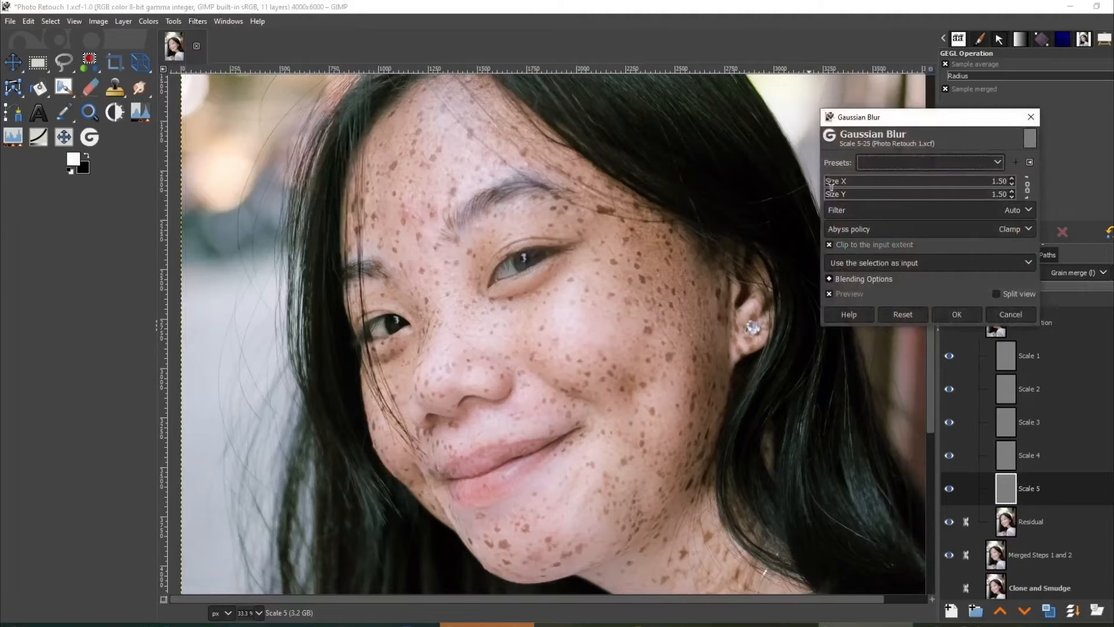
drag(825, 183, 829, 183)
click(830, 298)
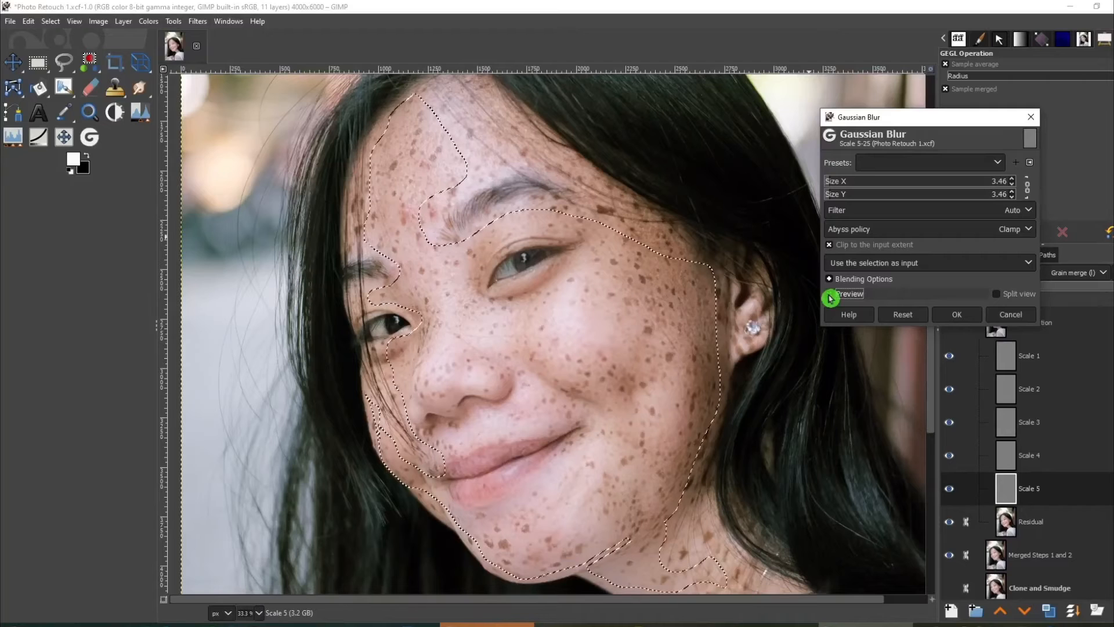
click(966, 317)
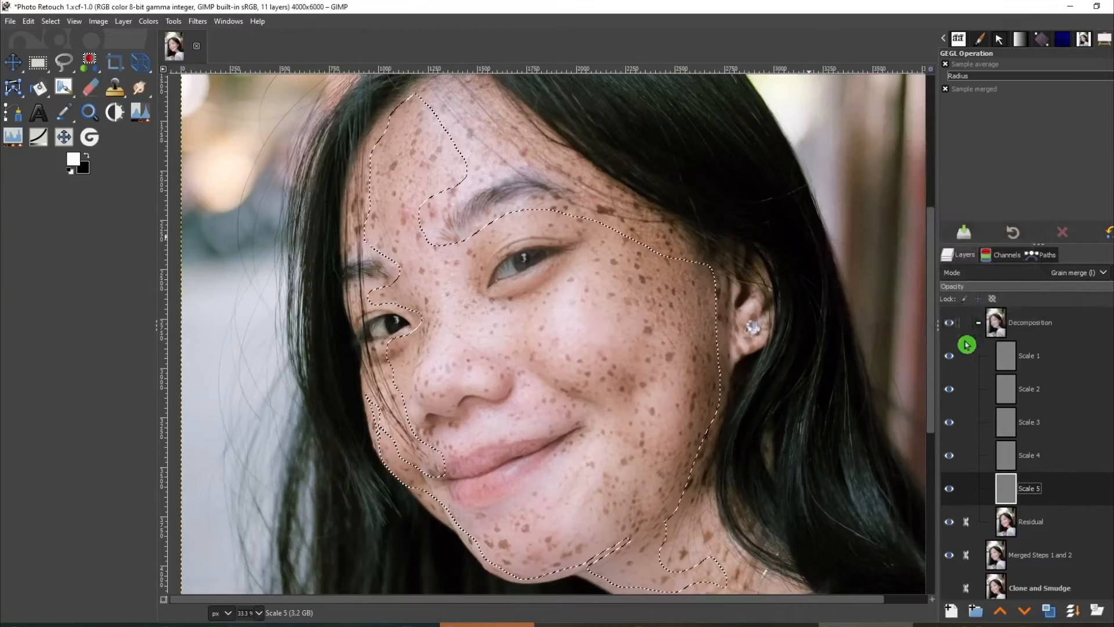
click(1026, 388)
key(ctrl+shift+a)
key(m)
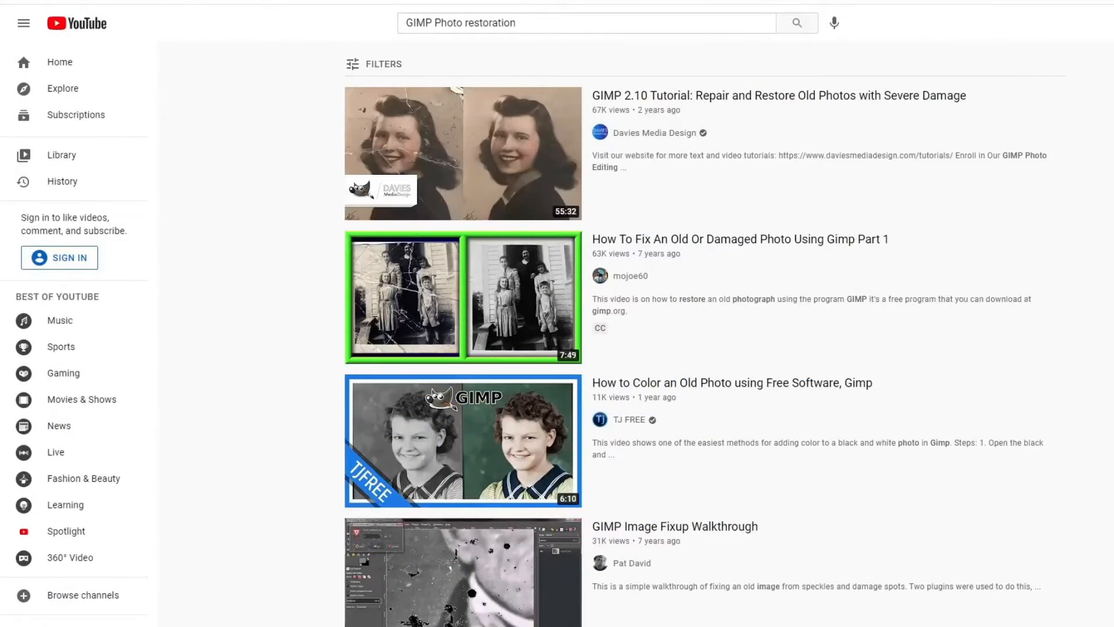
- Switch to YouTube and look through the search results for "GIMP Photo restoration"
scroll(705, 335, down, 10)
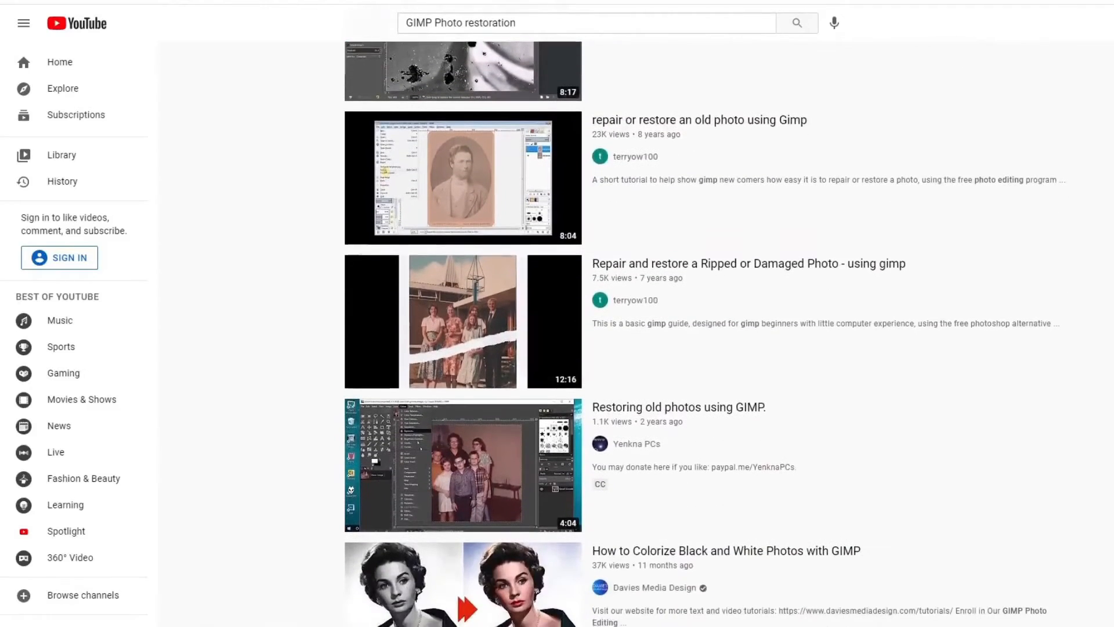
scroll(705, 335, down, 3)
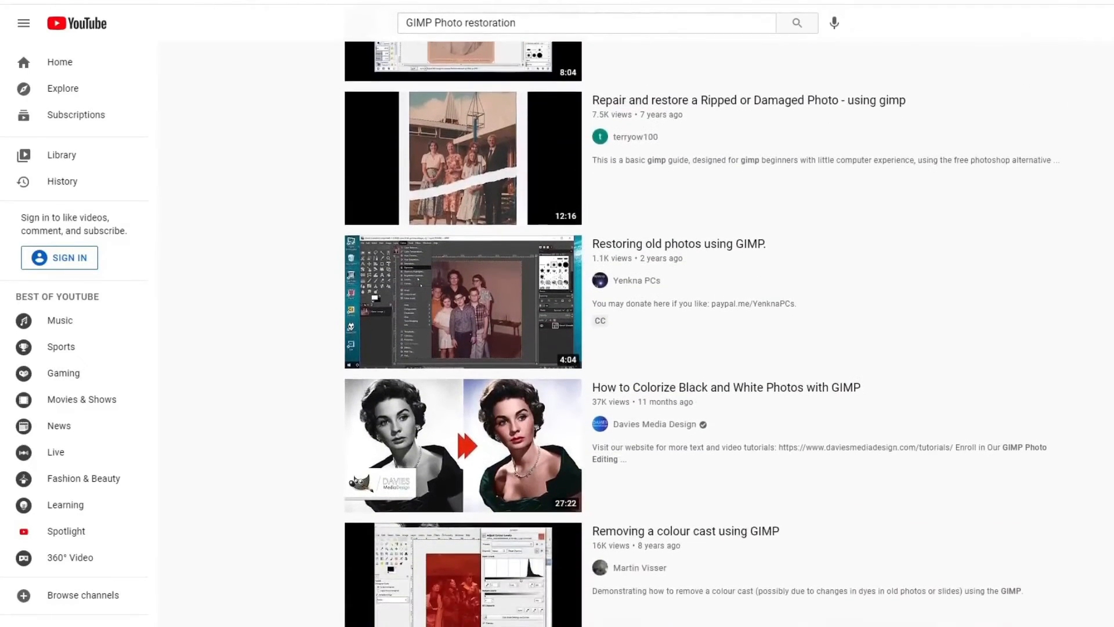
scroll(705, 335, down, 3)
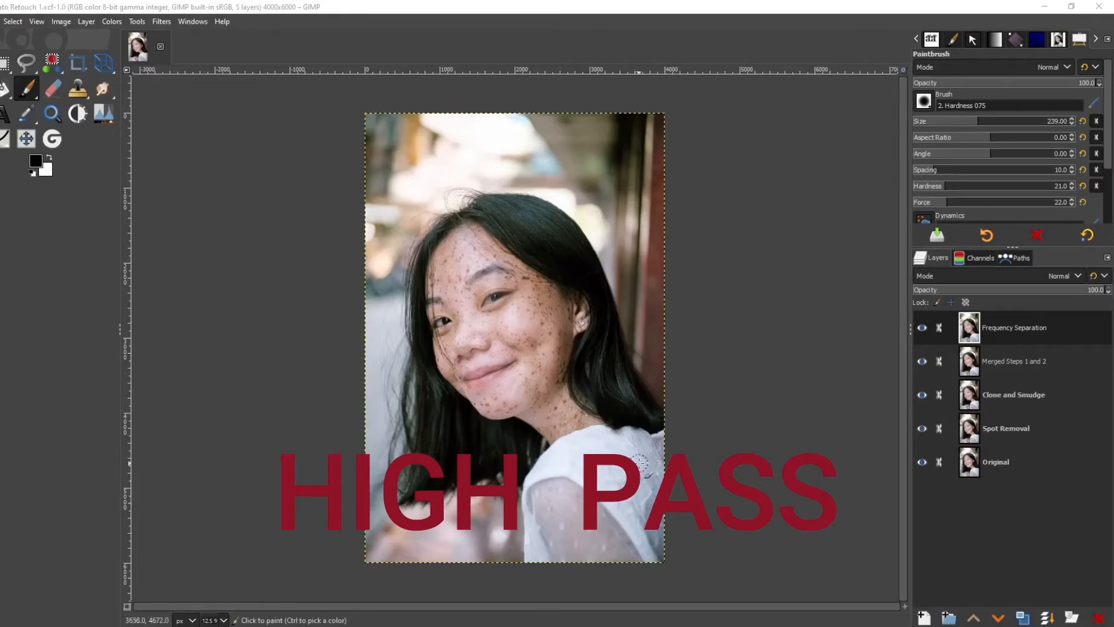
- Create a new layer from the visible image above Frequency Separation and rename it High Pass
right_click(1039, 328)
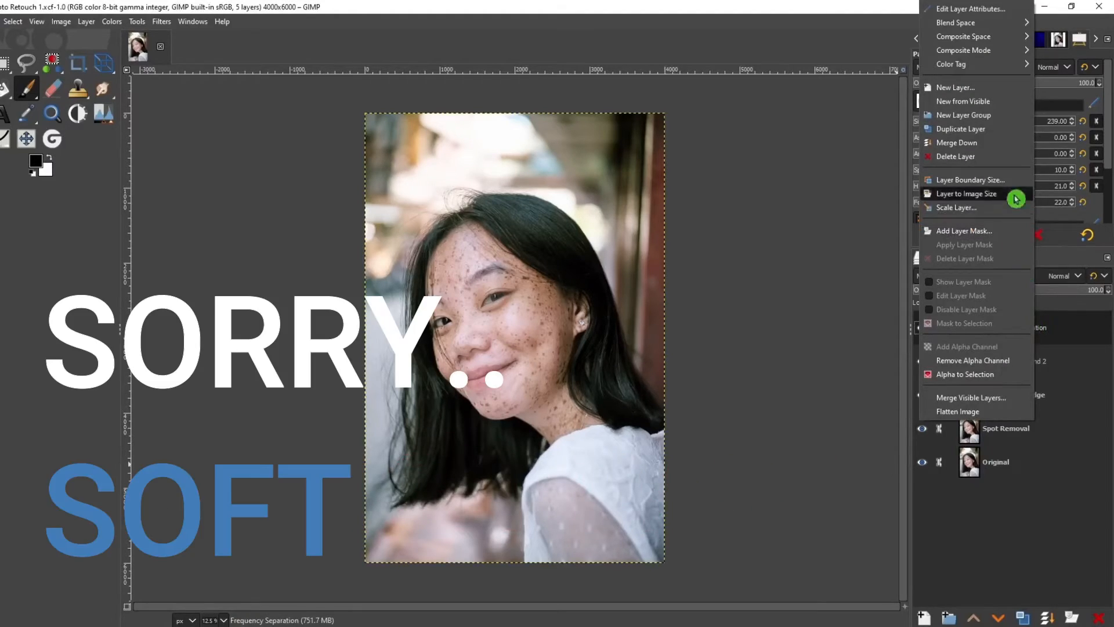
click(1005, 104)
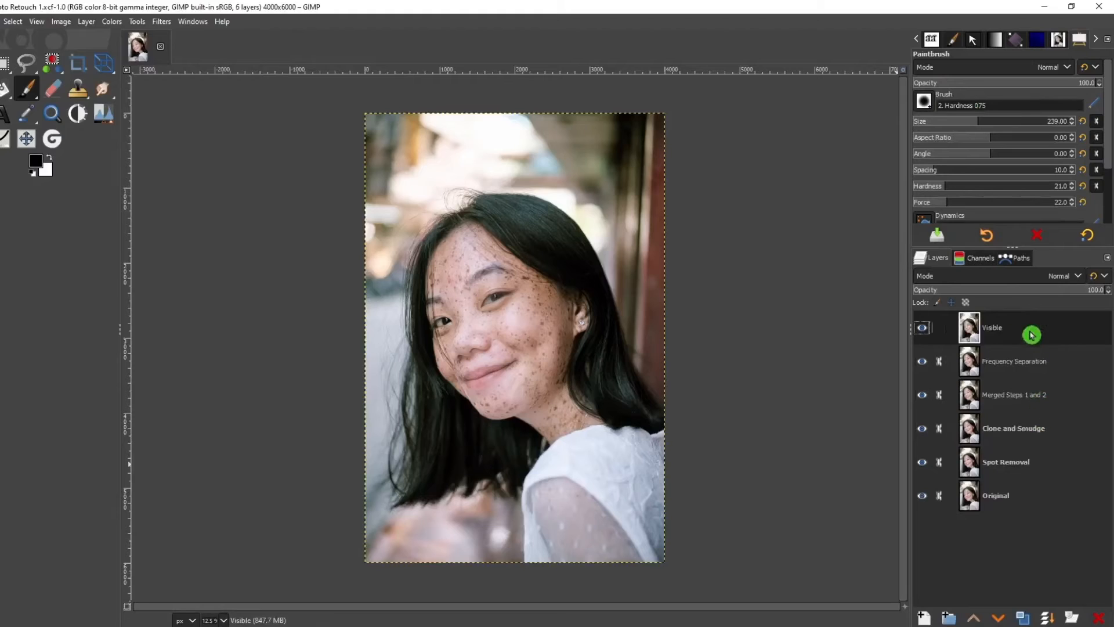
double_click(997, 329)
text(High Pass)
click(997, 329)
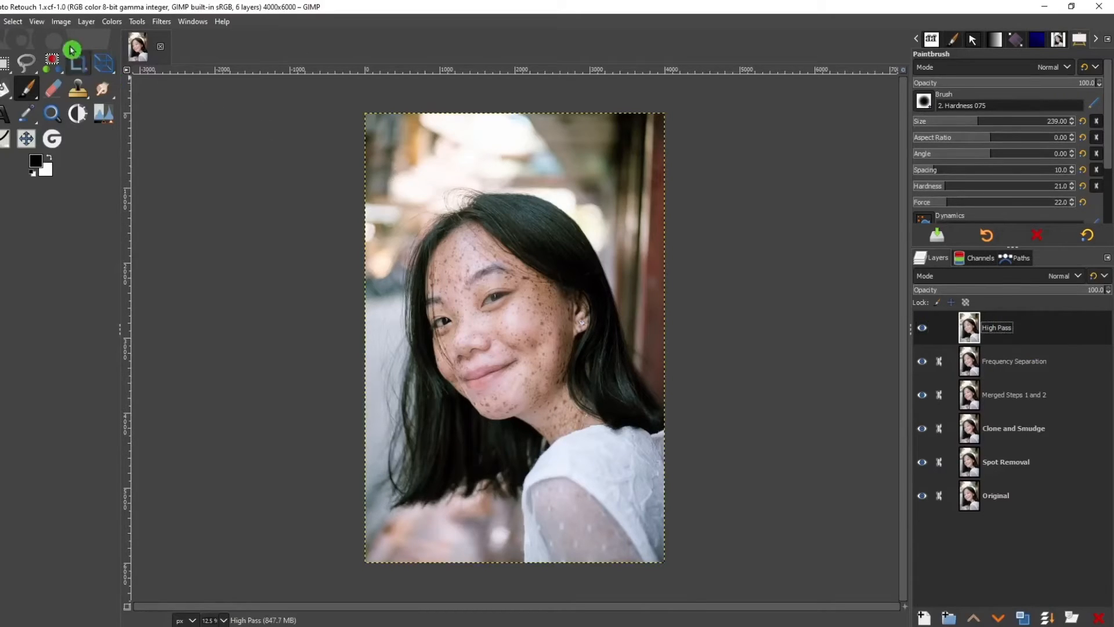
- Invert the colors of the topmost layer and set its blend mode to Vivid light
click(112, 21)
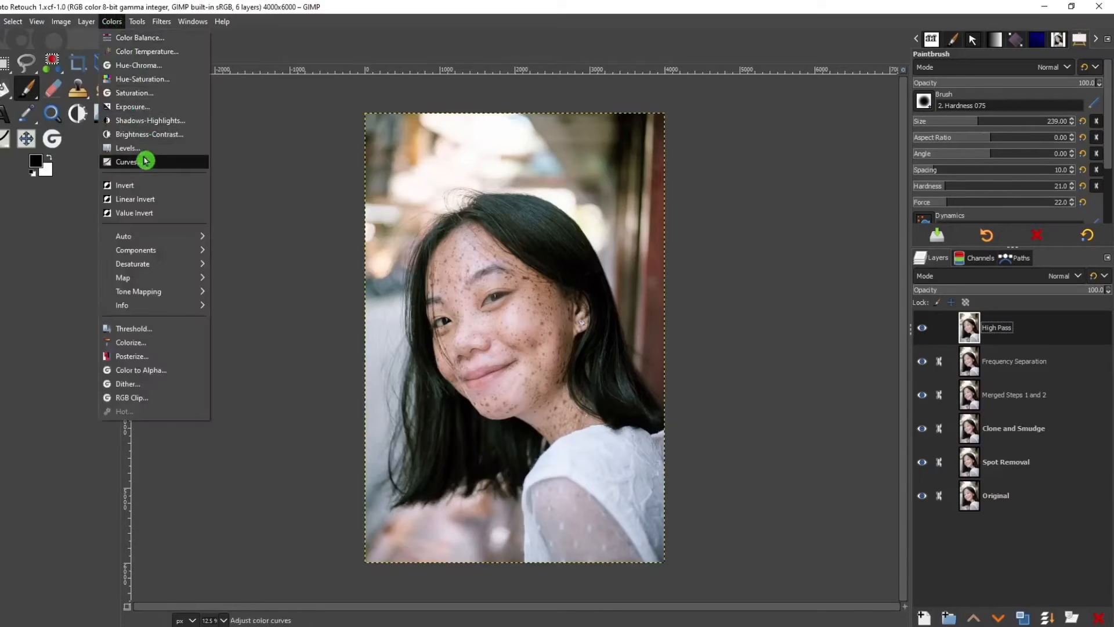
click(152, 186)
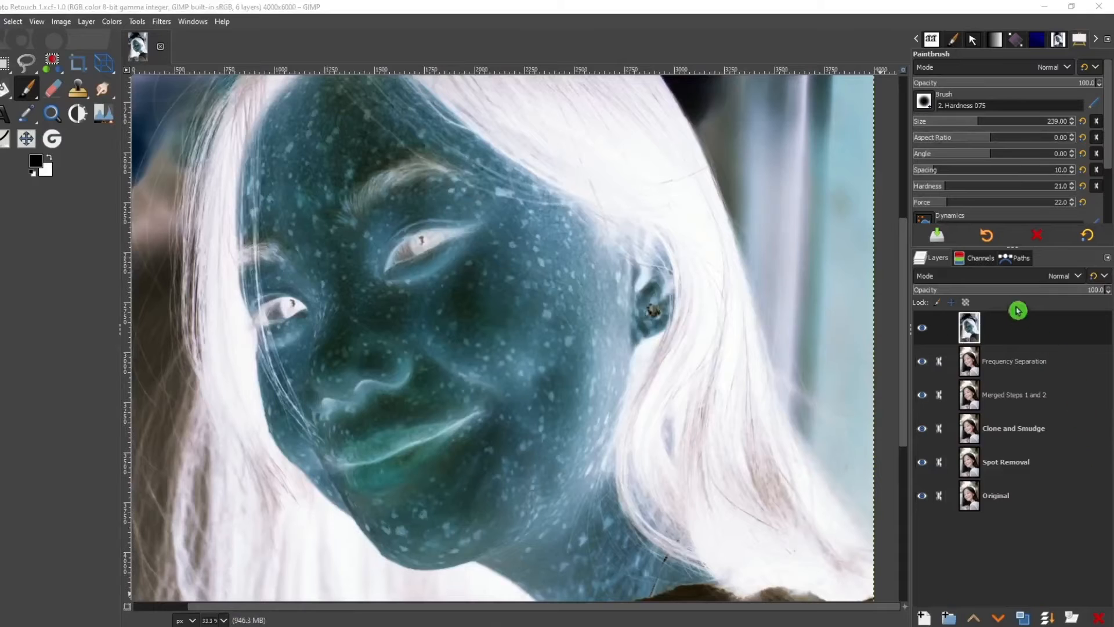
click(1022, 276)
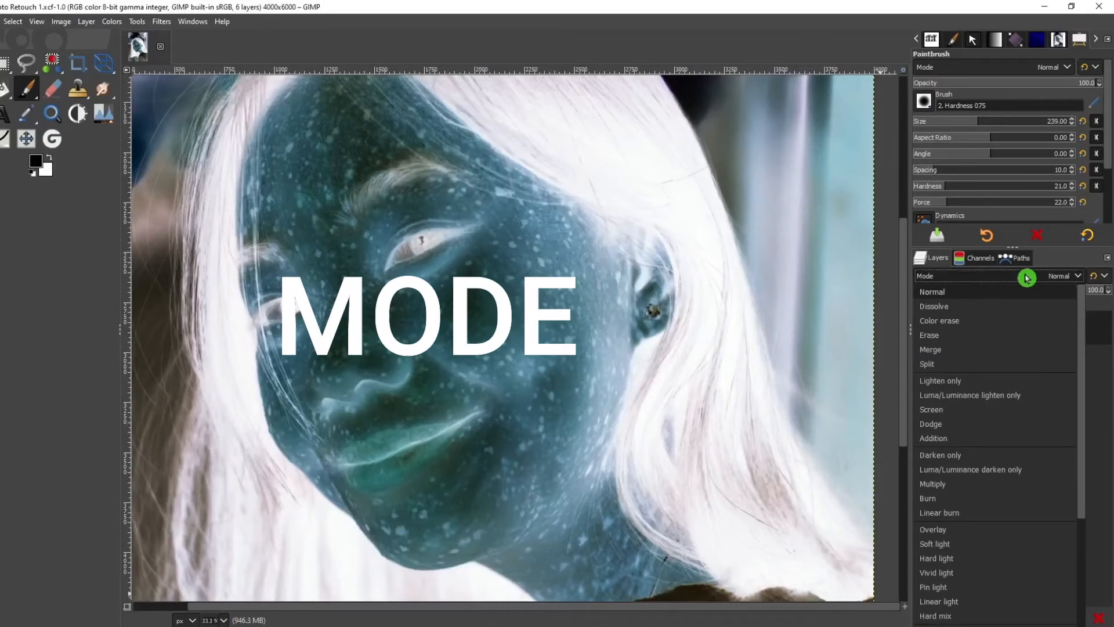
click(1008, 572)
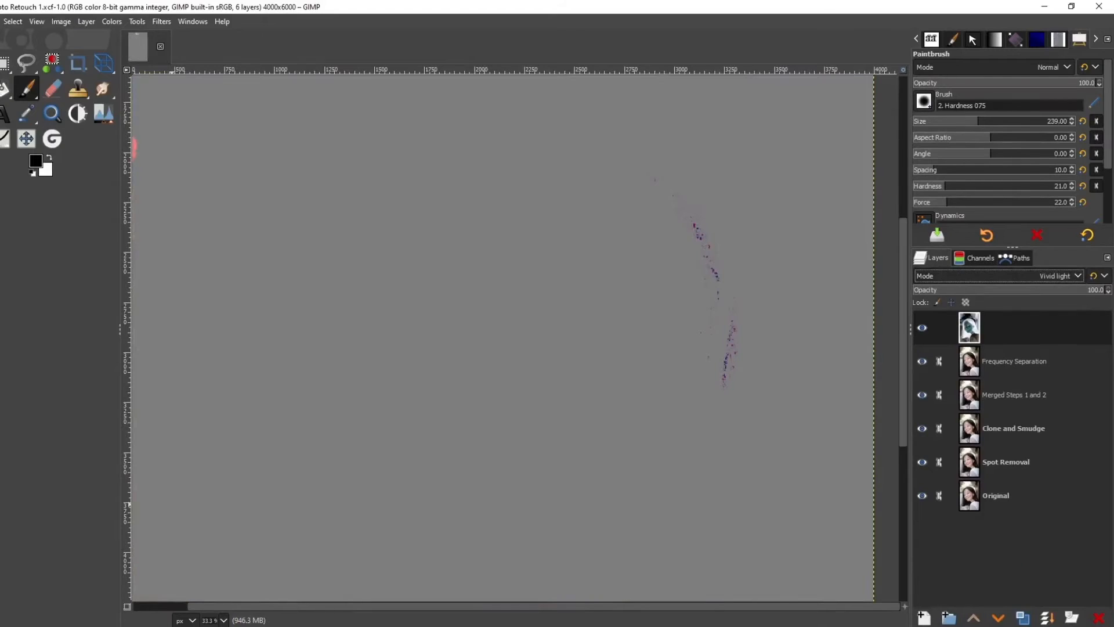
- Apply a High Pass filter with a Std. Dev. of 50.5 to the topmost layer and name the layer High Pass
click(161, 26)
mouse_move(288, 116)
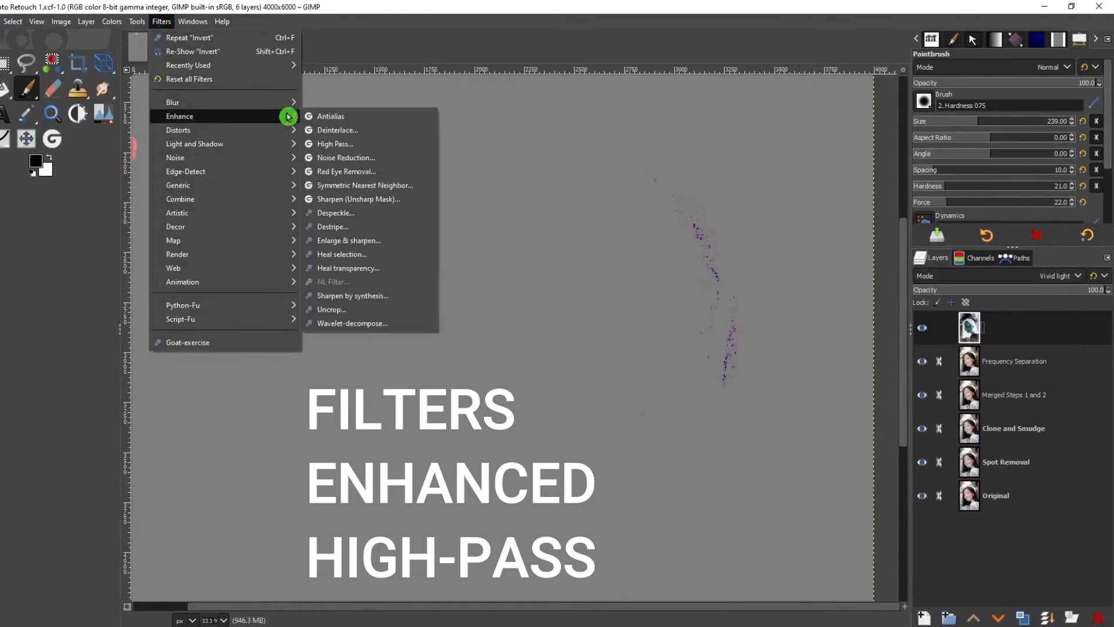
click(392, 145)
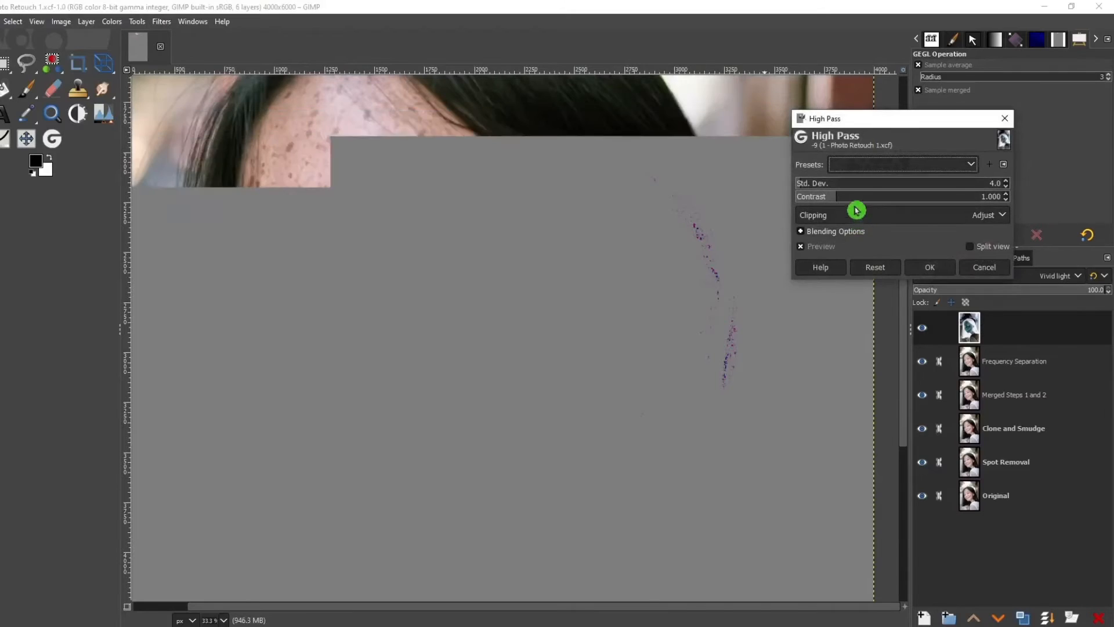
click(810, 183)
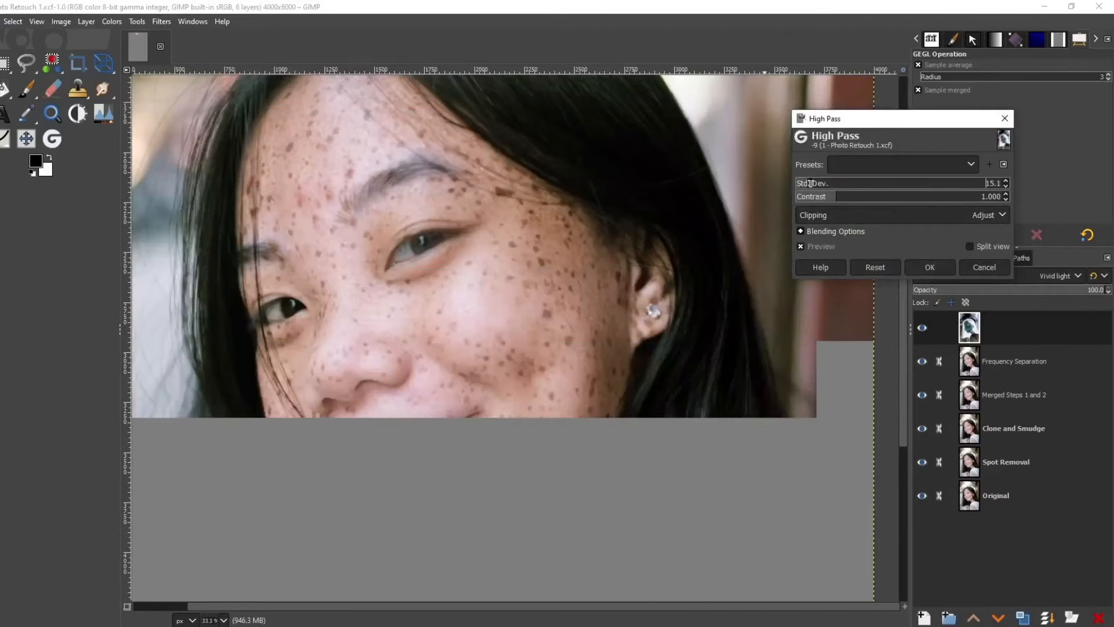
drag(834, 184, 824, 185)
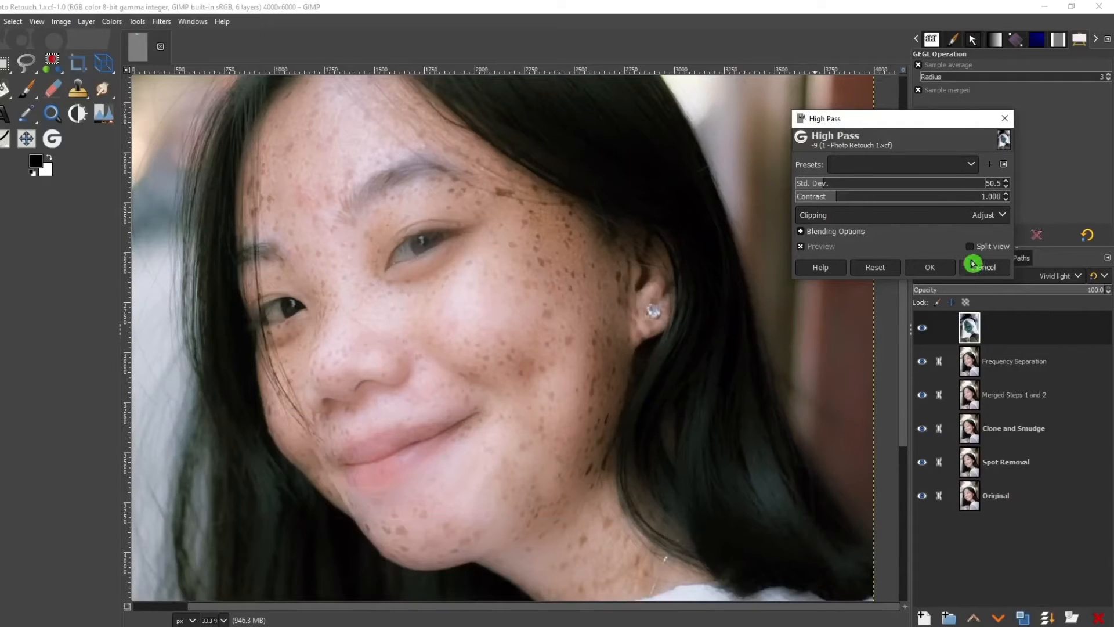
click(930, 267)
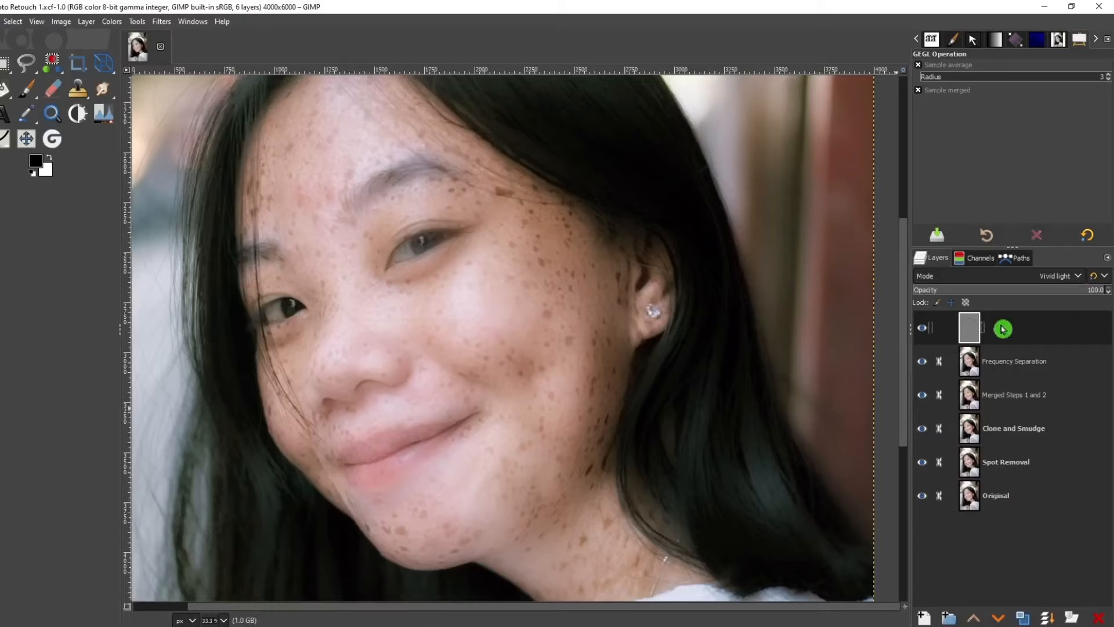
text(High Pass)
key(Return)
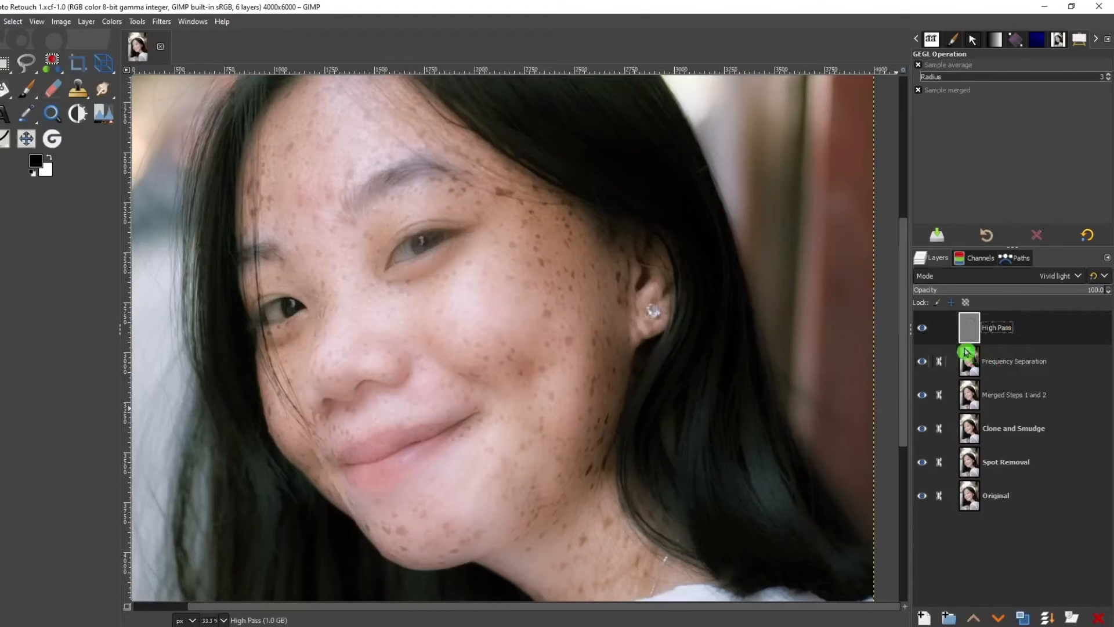
- Toggle the High Pass layer's visibility to compare the skin before and after softening
click(930, 330)
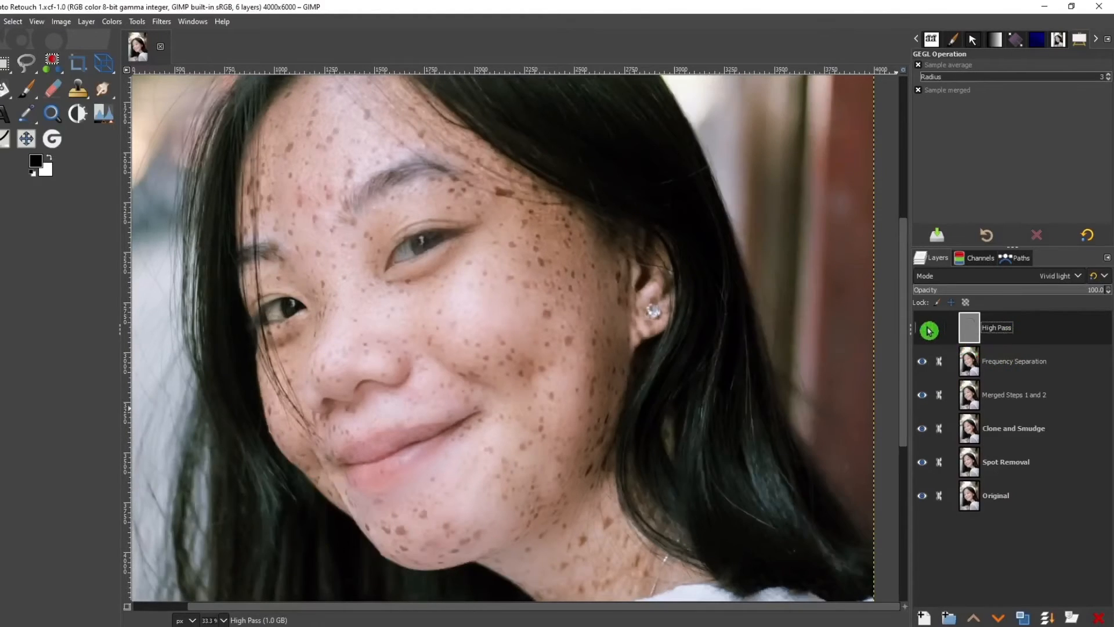
click(928, 330)
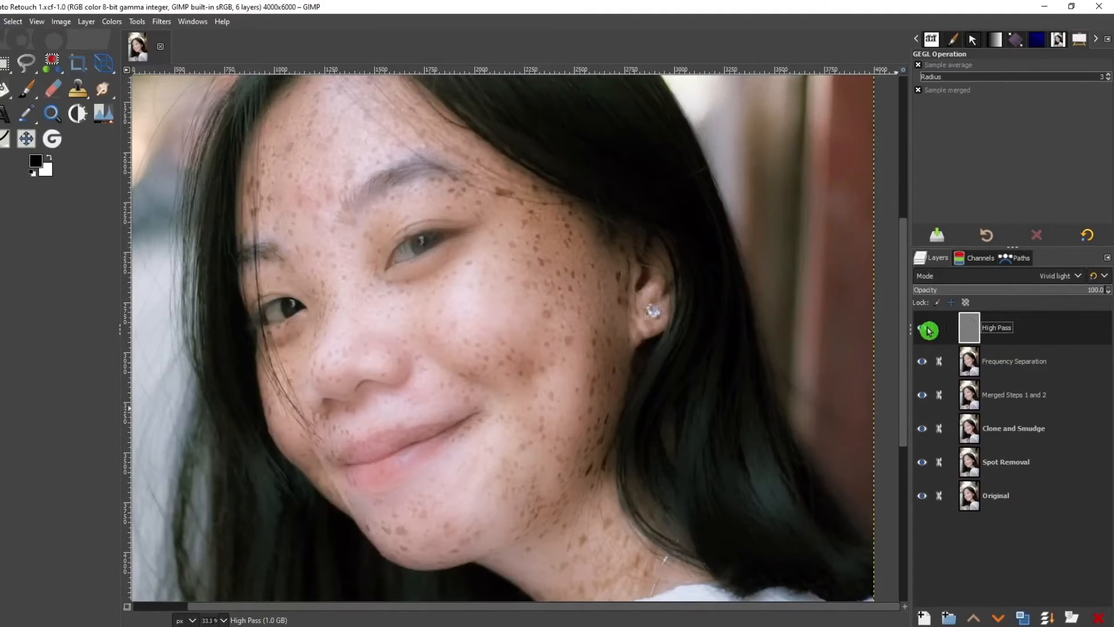
click(928, 330)
click(929, 330)
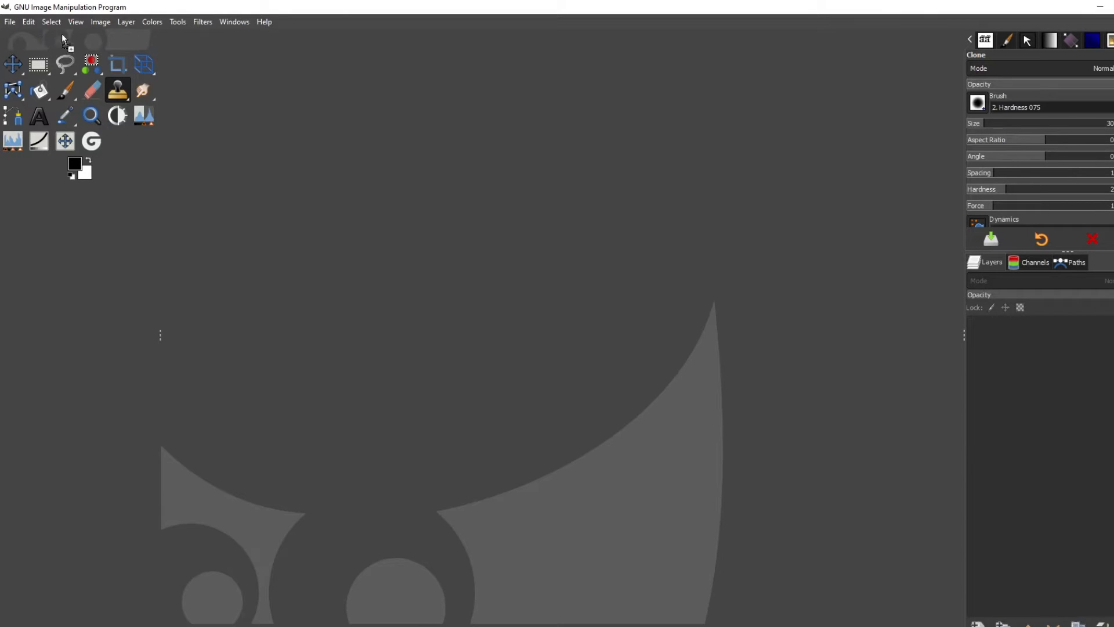
- Open the image 2u Before.jpg with its embedded color profile kept, and duplicate its layer
drag(82, 33, 78, 30)
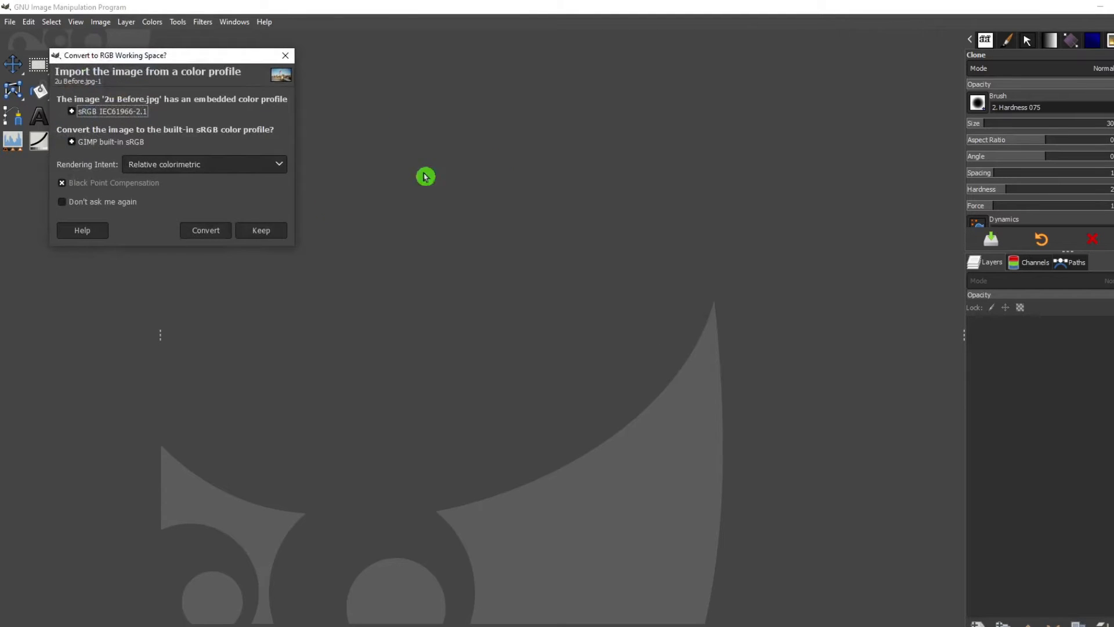
click(269, 231)
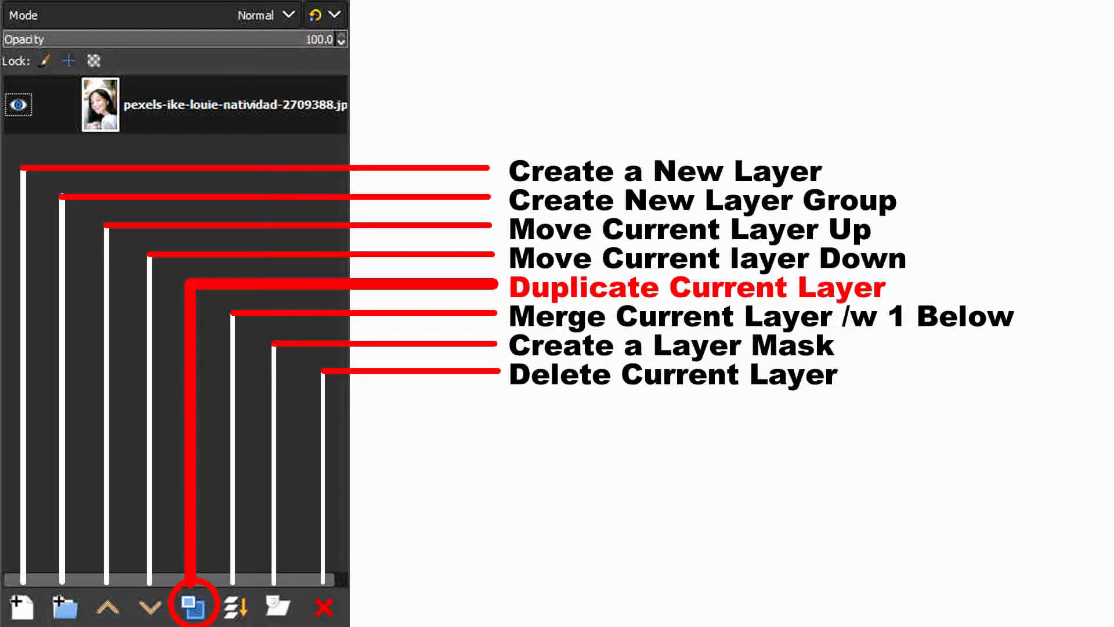
click(1029, 615)
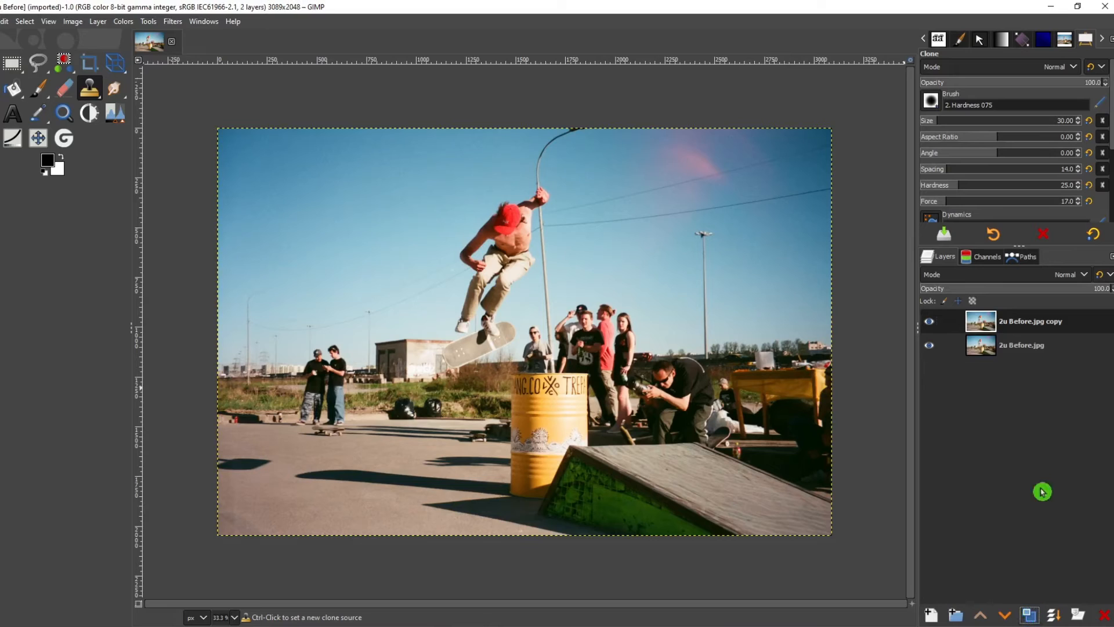
- Rename the lower layer Original and hide it, leaving the copy layer visible and selected
double_click(1039, 347)
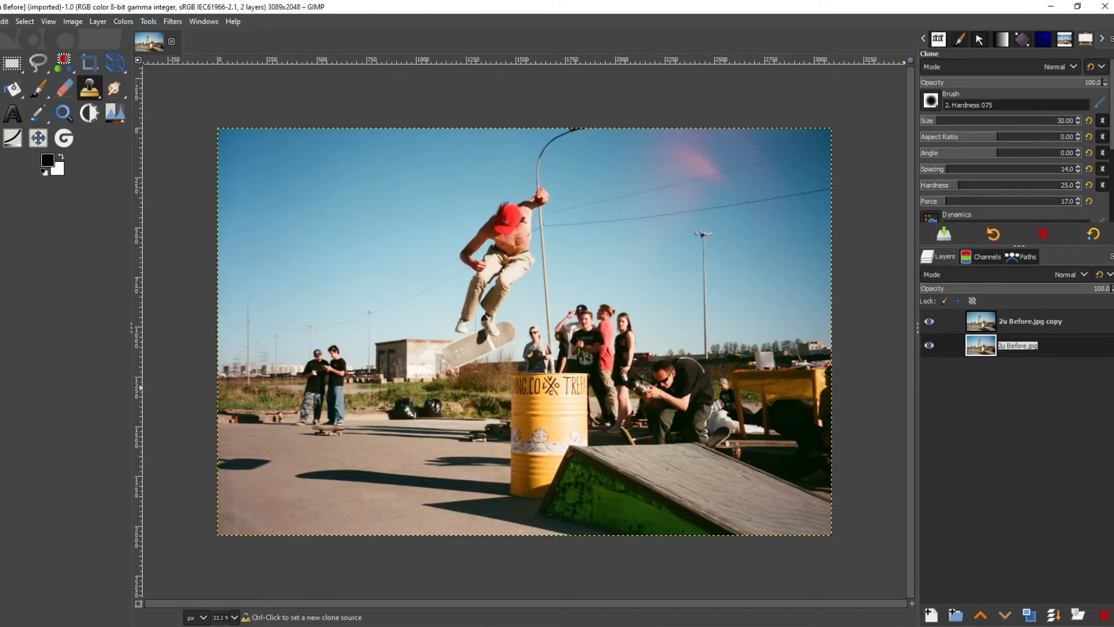
text(Original)
click(1040, 349)
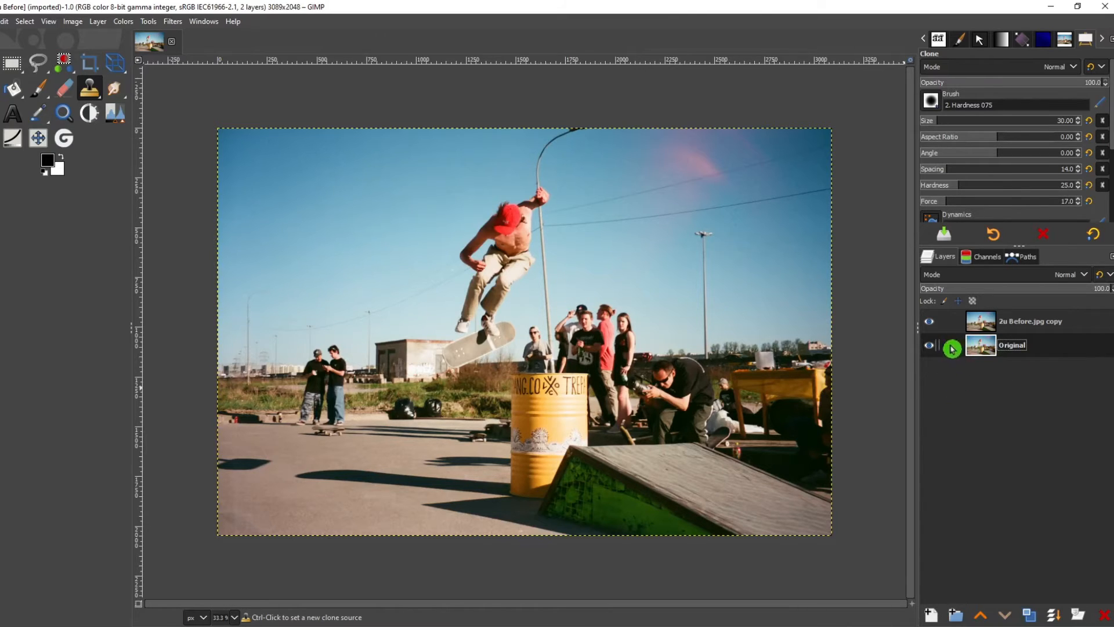
click(929, 346)
click(932, 321)
click(931, 321)
click(1026, 321)
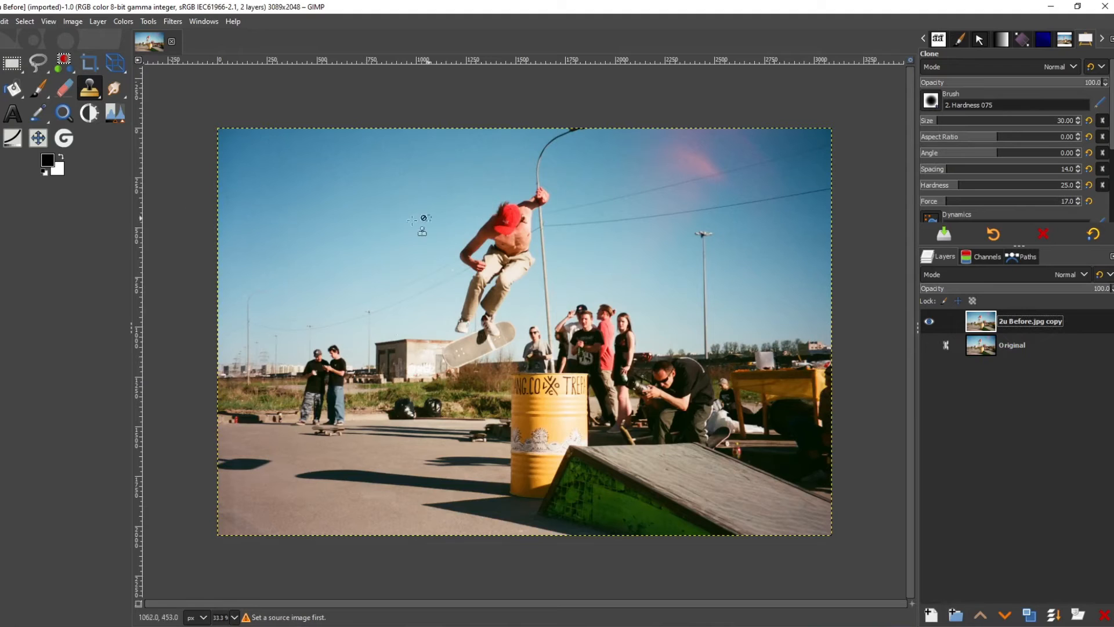
- Examine the skateboarder photo at closer and wider zoom levels, and fit the whole image in the window
click(341, 241)
key(space)
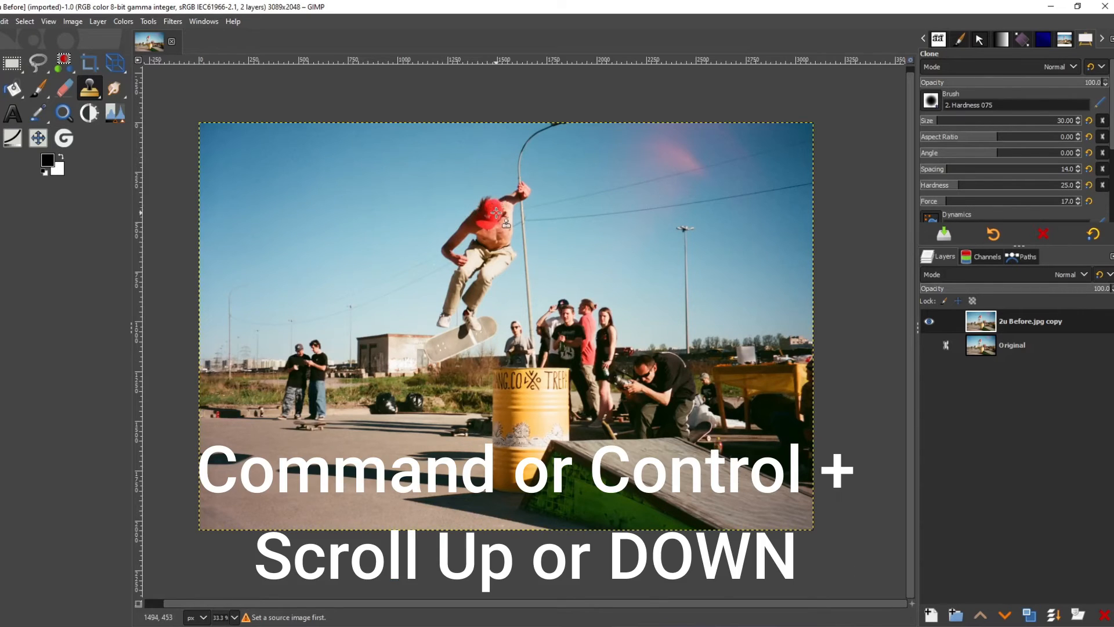
scroll(492, 206, up, 7)
scroll(498, 218, down, 6)
scroll(497, 218, down, 5)
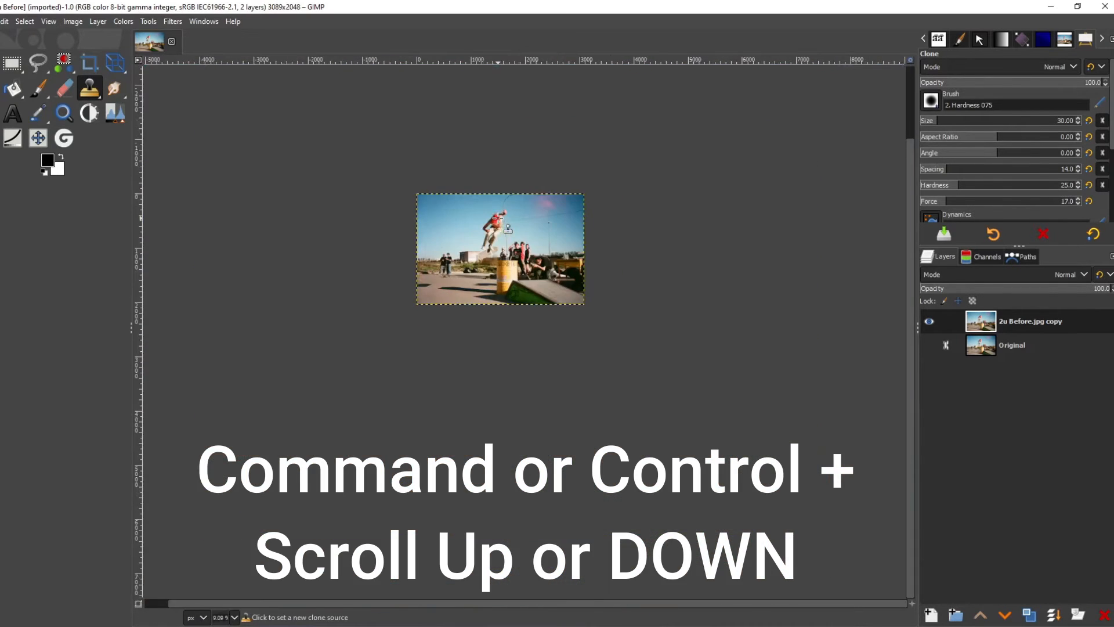
scroll(498, 218, up, 5)
scroll(497, 218, down, 7)
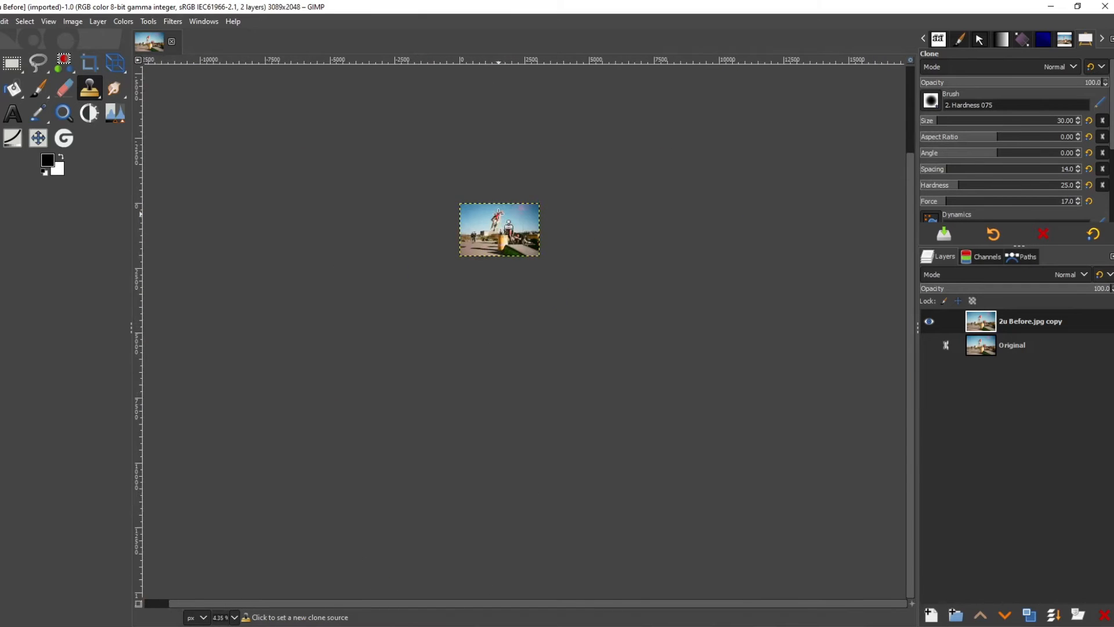
scroll(498, 217, up, 7)
scroll(498, 215, up, 4)
scroll(498, 215, down, 4)
scroll(498, 214, up, 1)
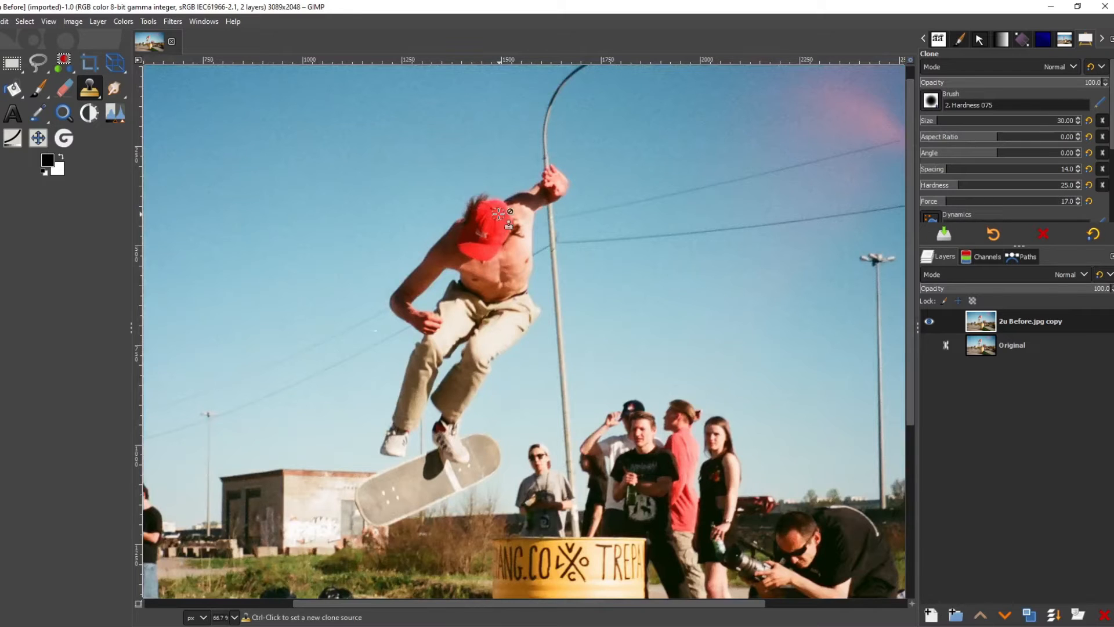
key(ctrl)
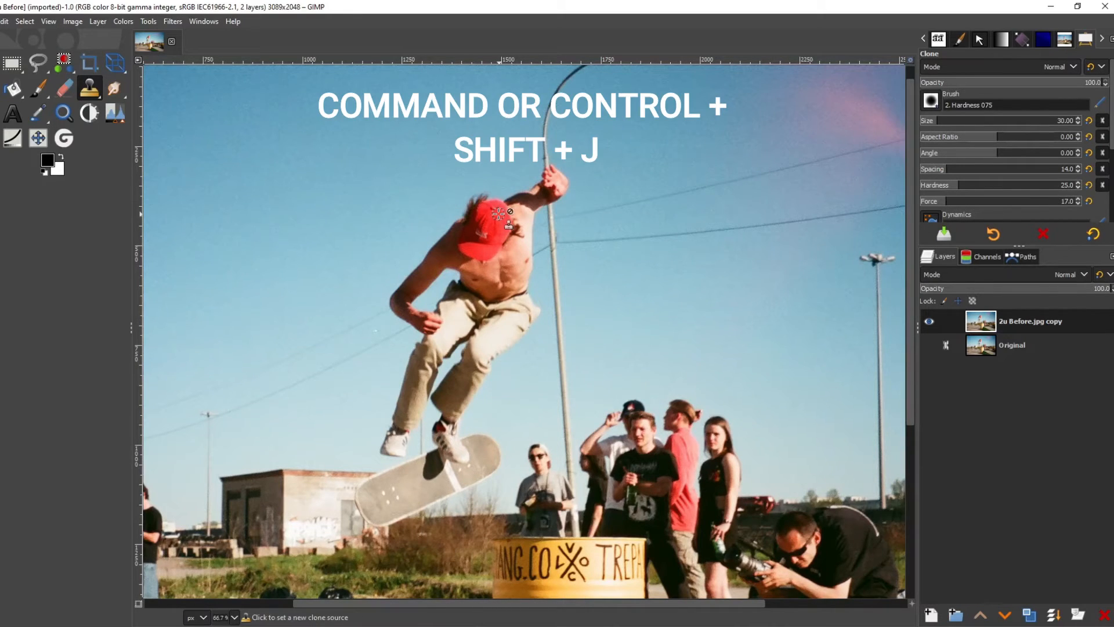
key(ctrl+shift+j)
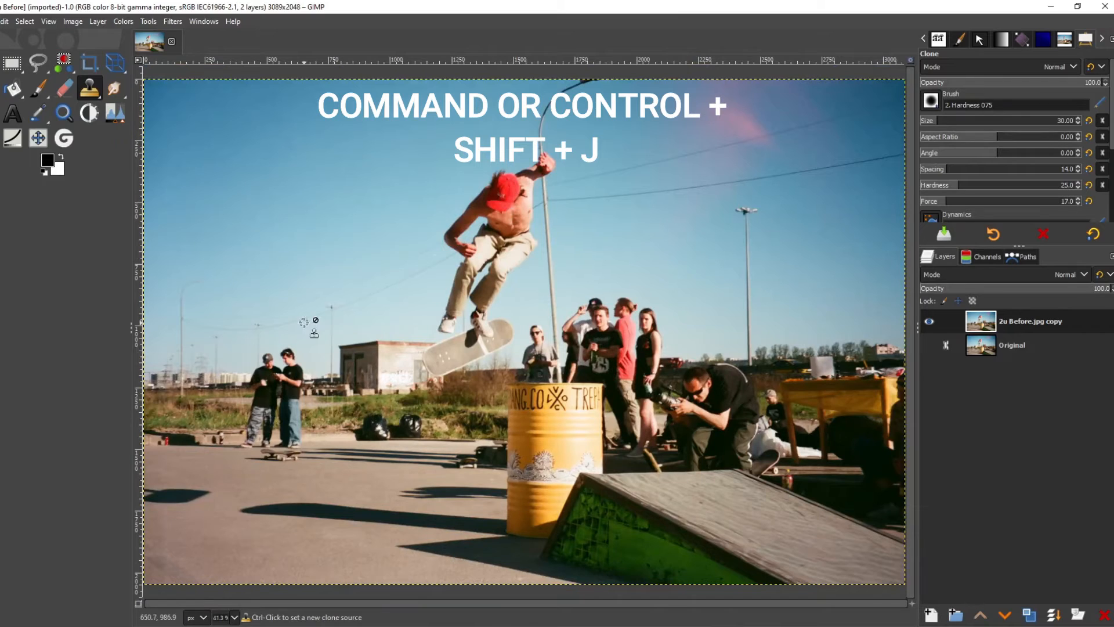
- Try deleting a freehand selection around the two men standing beside the small skateboard, with an undo and redo of the deletion
key(f)
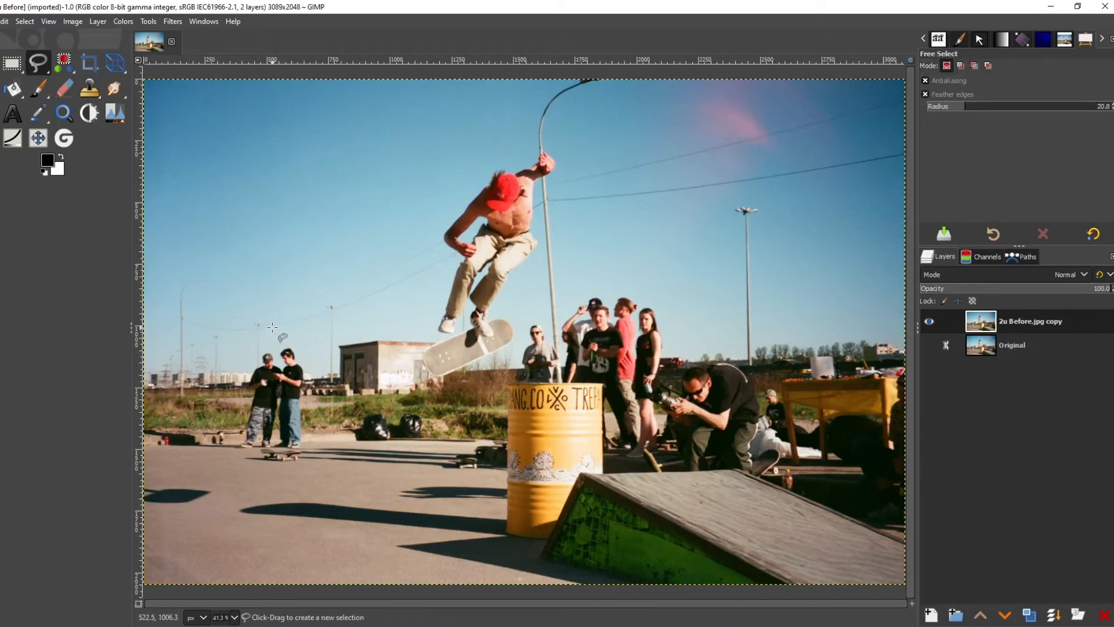
mouse_move(267, 325)
mouse_down()
mouse_move(236, 347)
mouse_move(219, 423)
mouse_move(239, 465)
mouse_move(273, 485)
mouse_move(334, 448)
mouse_move(329, 378)
mouse_move(312, 339)
mouse_move(267, 325)
mouse_up()
key(Return)
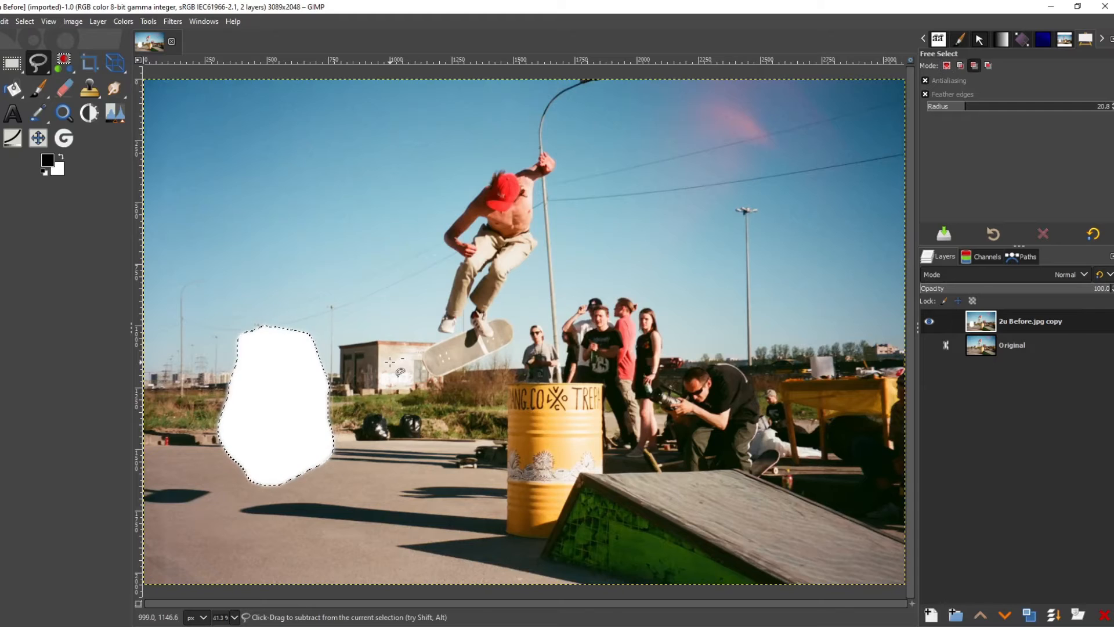
key(ctrl+z)
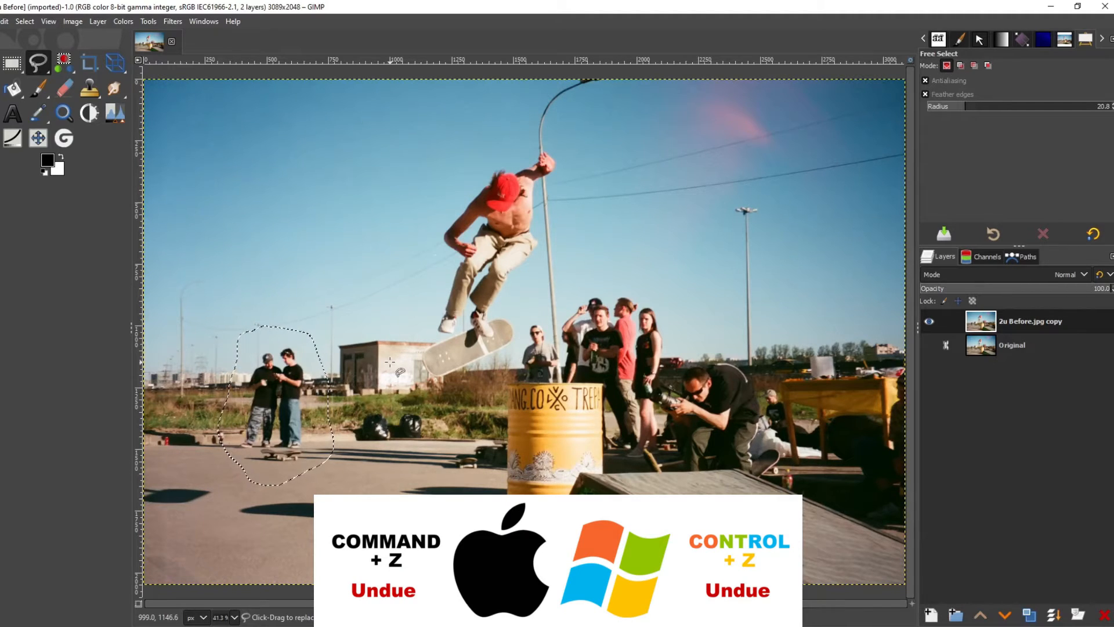
key(ctrl+y)
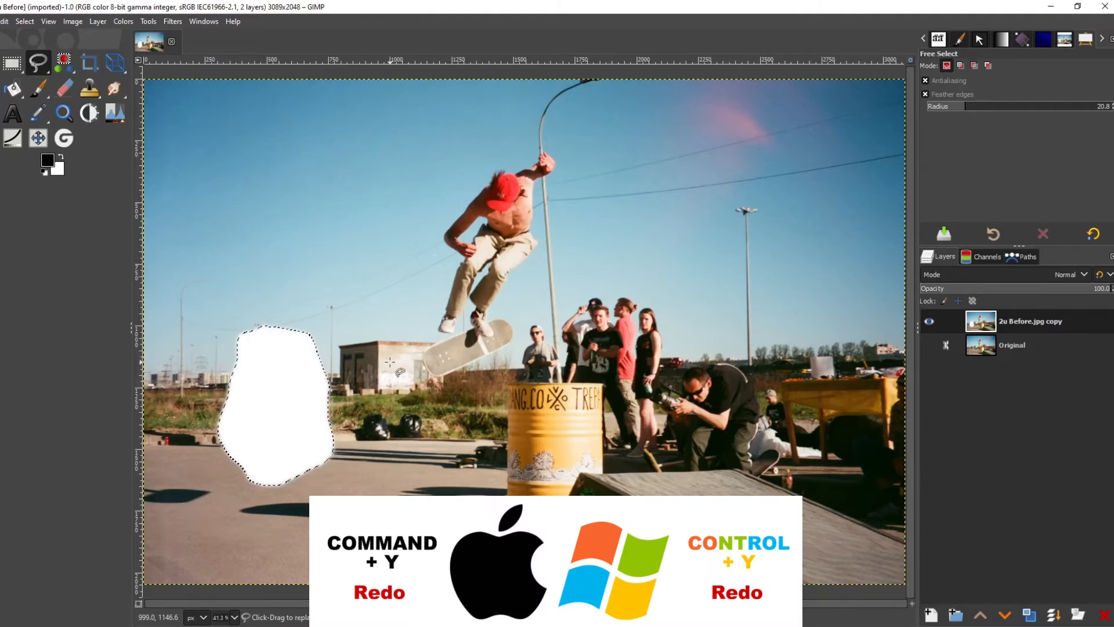
key(ctrl+z)
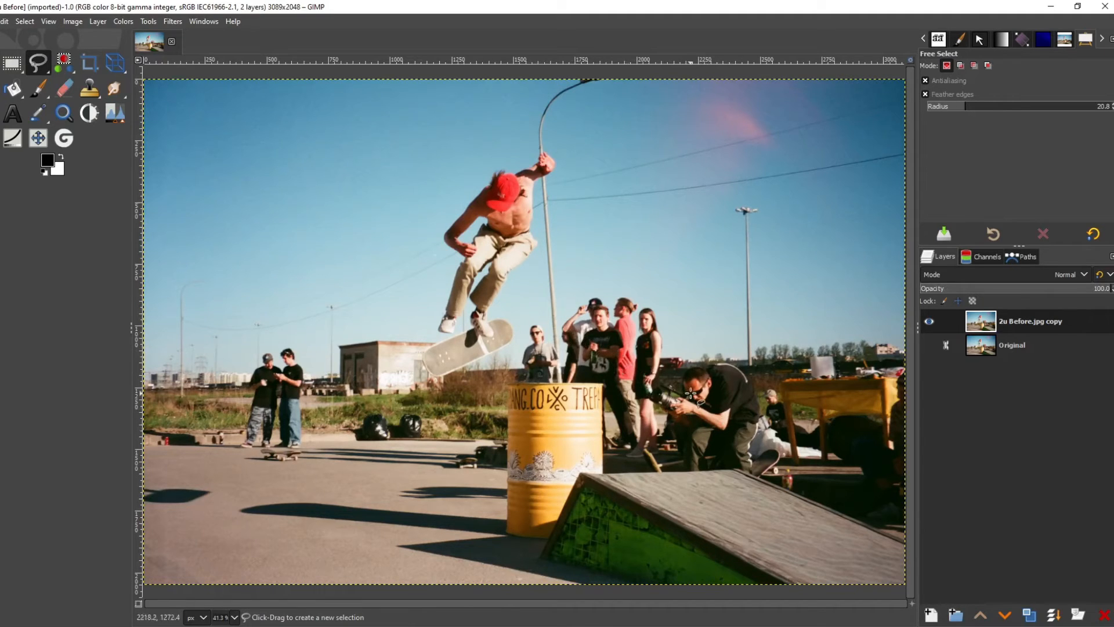
- Configure the Clone brush with size 54, hardness 16 and force 14, and set a clone source in the sky beside the skateboarder
click(99, 98)
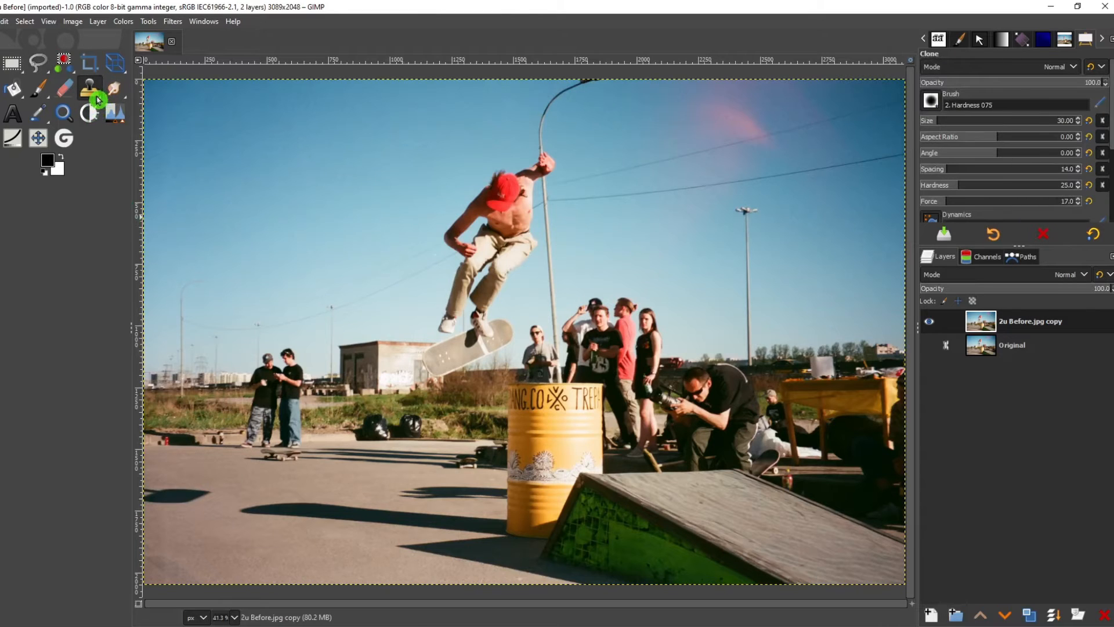
mouse_move(99, 99)
mouse_down()
mouse_move(177, 92)
mouse_move(184, 110)
mouse_up()
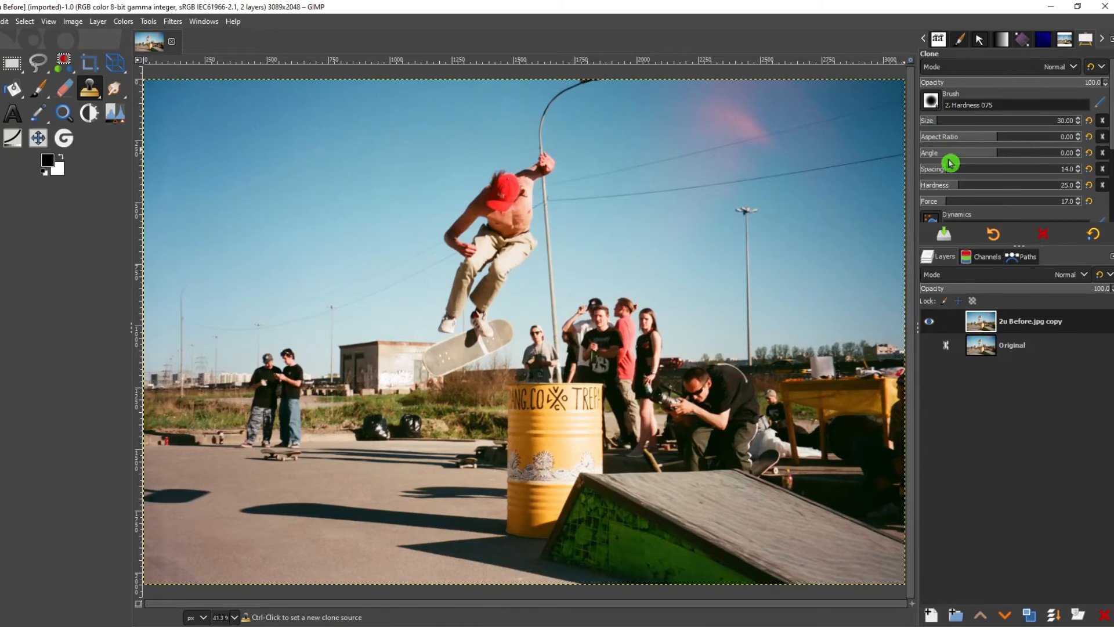
click(946, 184)
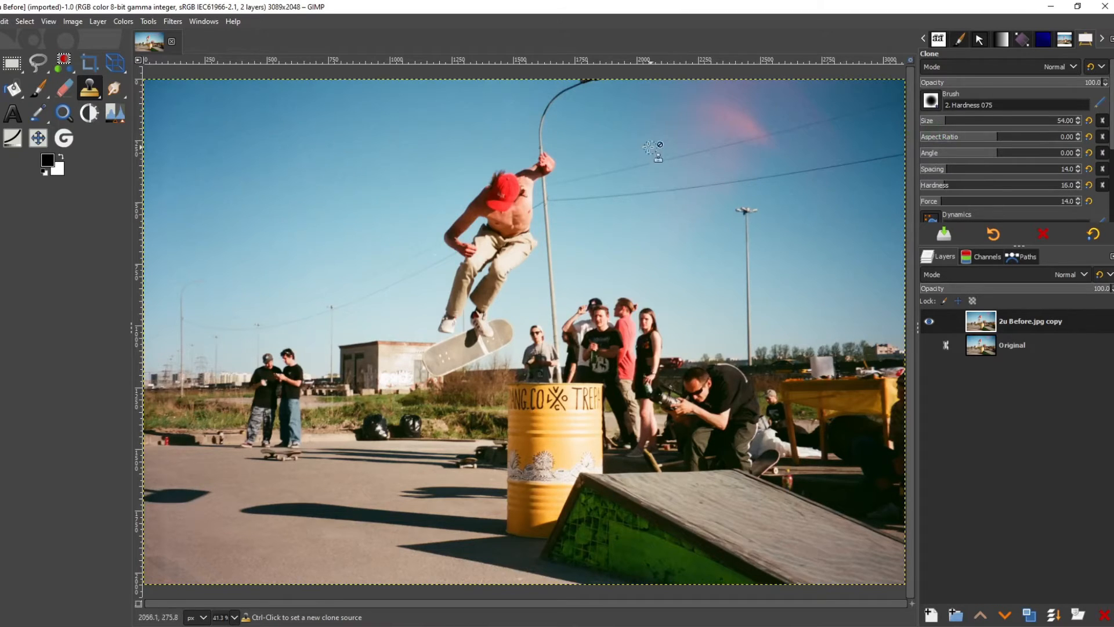
key(ctrl)
ctrl+click(375, 224)
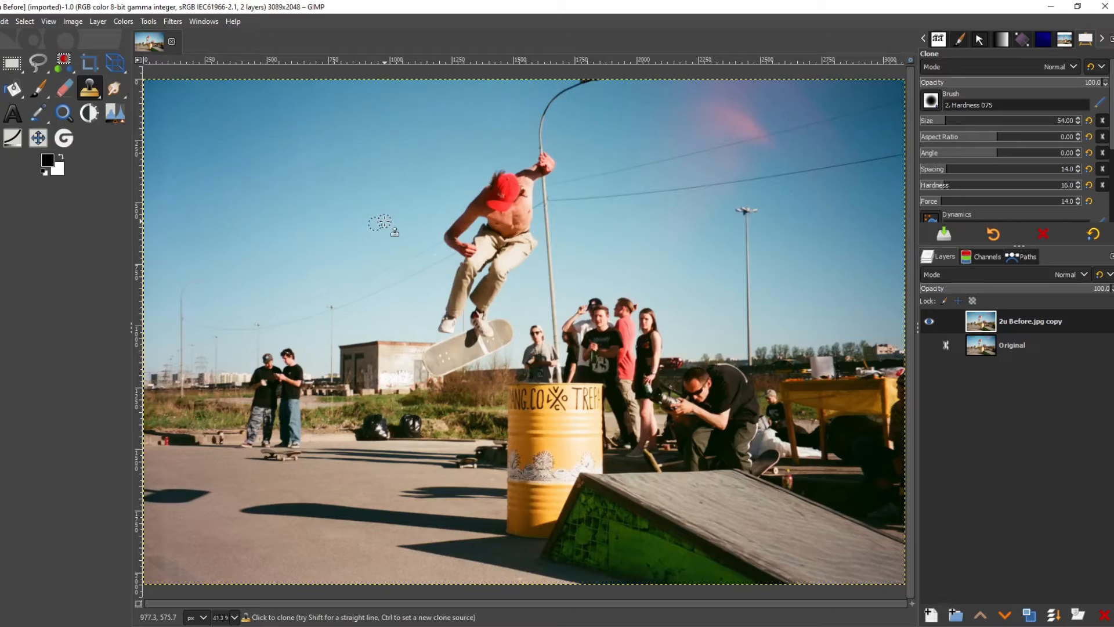
- Enlarge the Clone brush to size 215
key(bracketleft)
key(bracketleft)
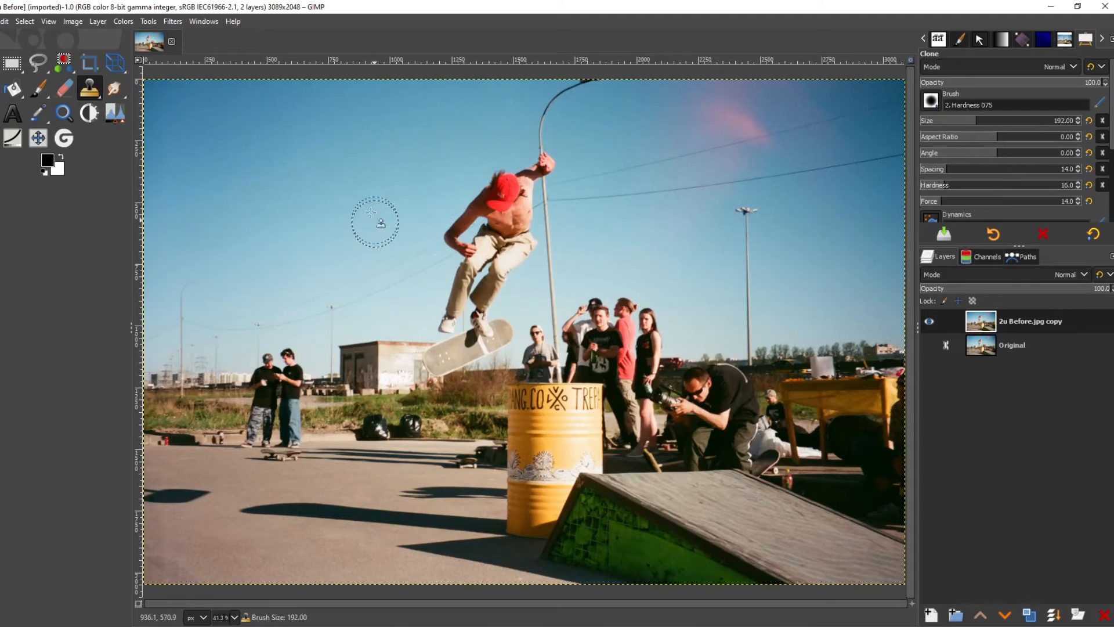
key(bracketright)
- Zoom in on the two standing men and reduce the Clone brush to size 40
key(z)
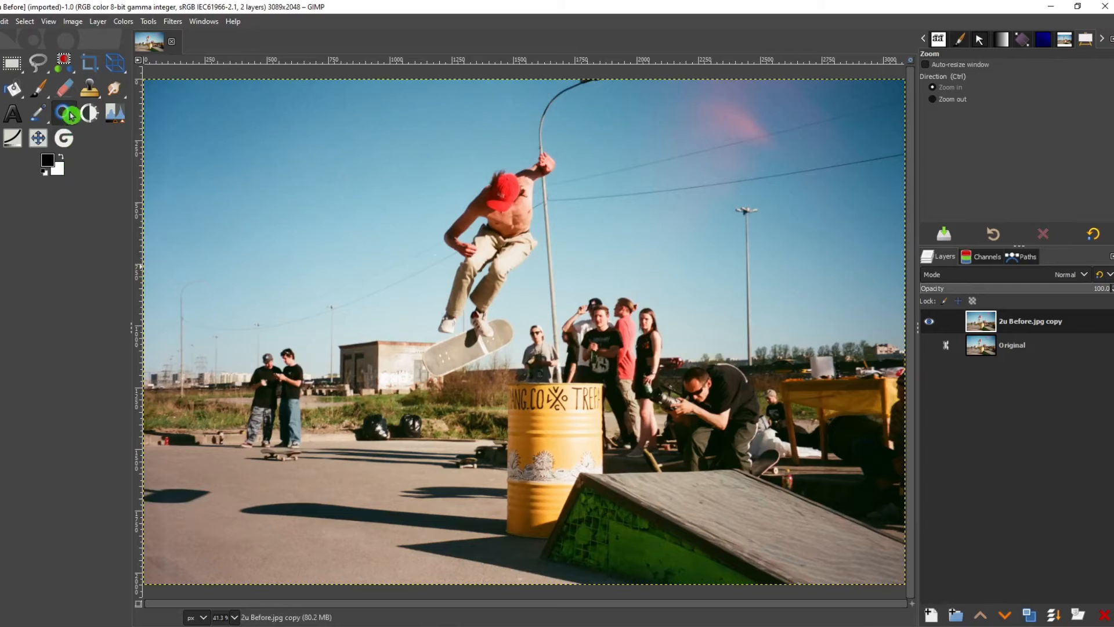
mouse_move(181, 330)
mouse_down()
mouse_move(215, 394)
mouse_move(350, 489)
mouse_move(370, 484)
mouse_up()
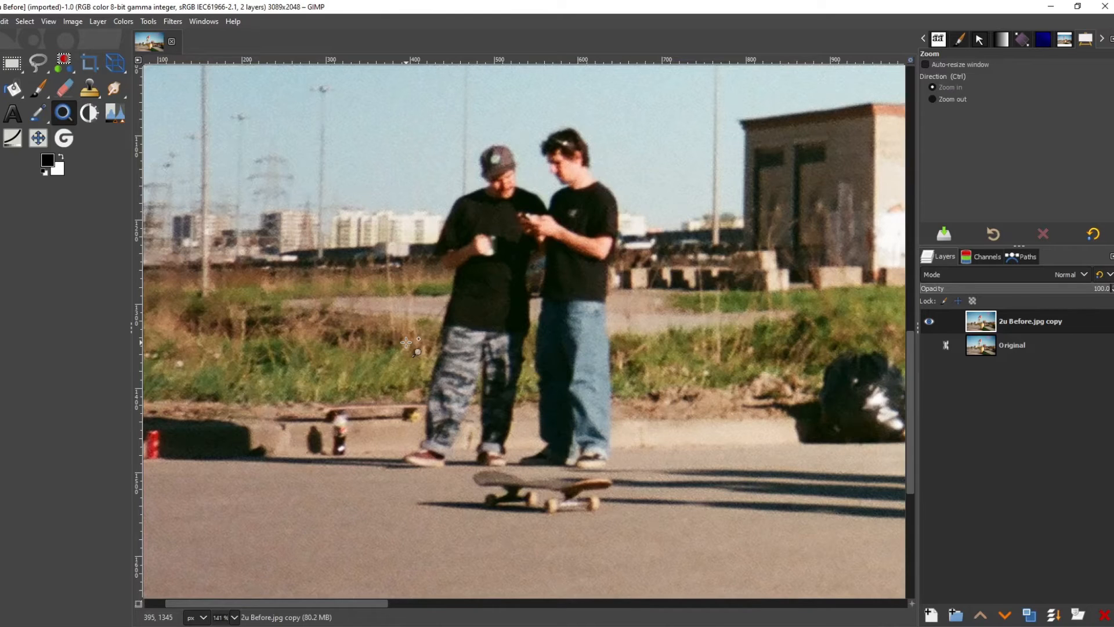
key(c)
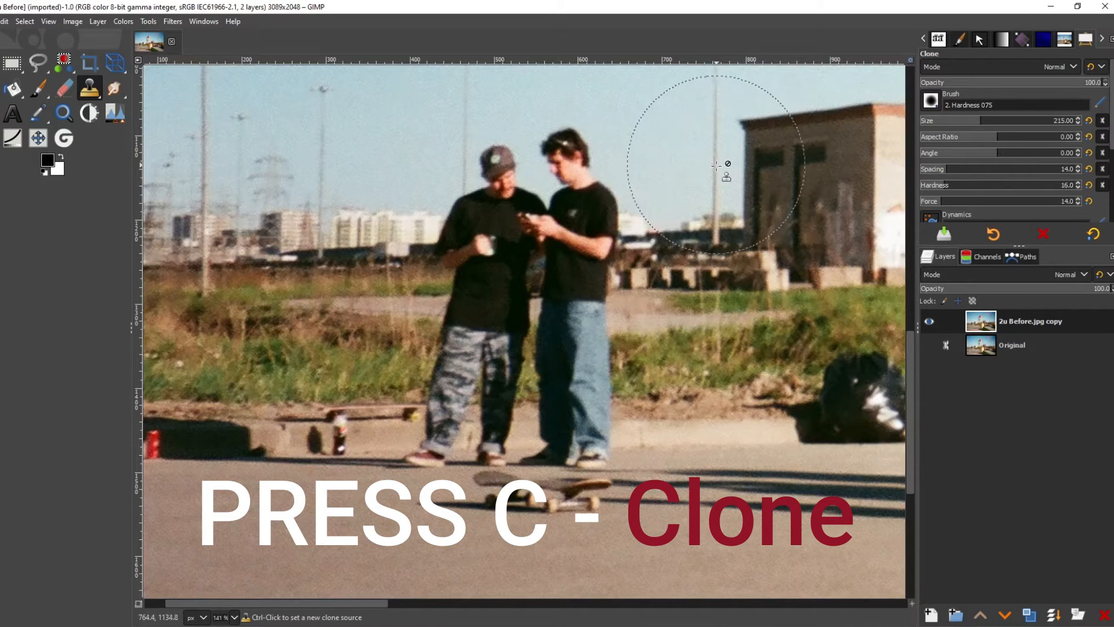
key(bracketleft)
key(bracketleft)
key(bracketleft)
key(bracketleft)
key(bracketleft)
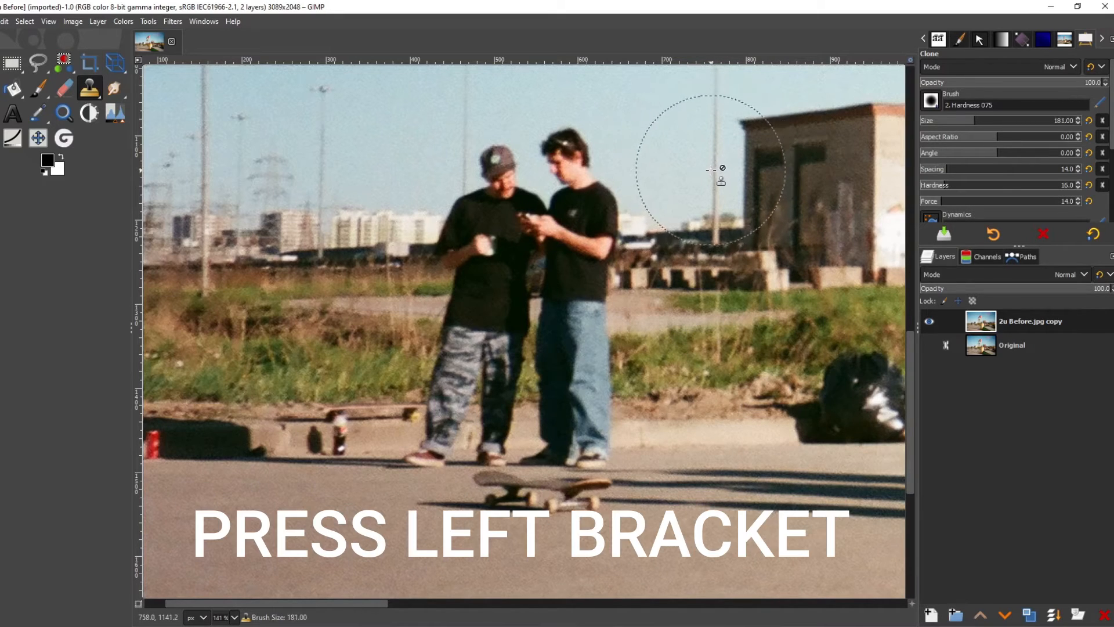
key(bracketleft)
key(bracketleft)
key(bracketleft)
key(bracketleft)
key(bracketleft)
key(bracketleft)
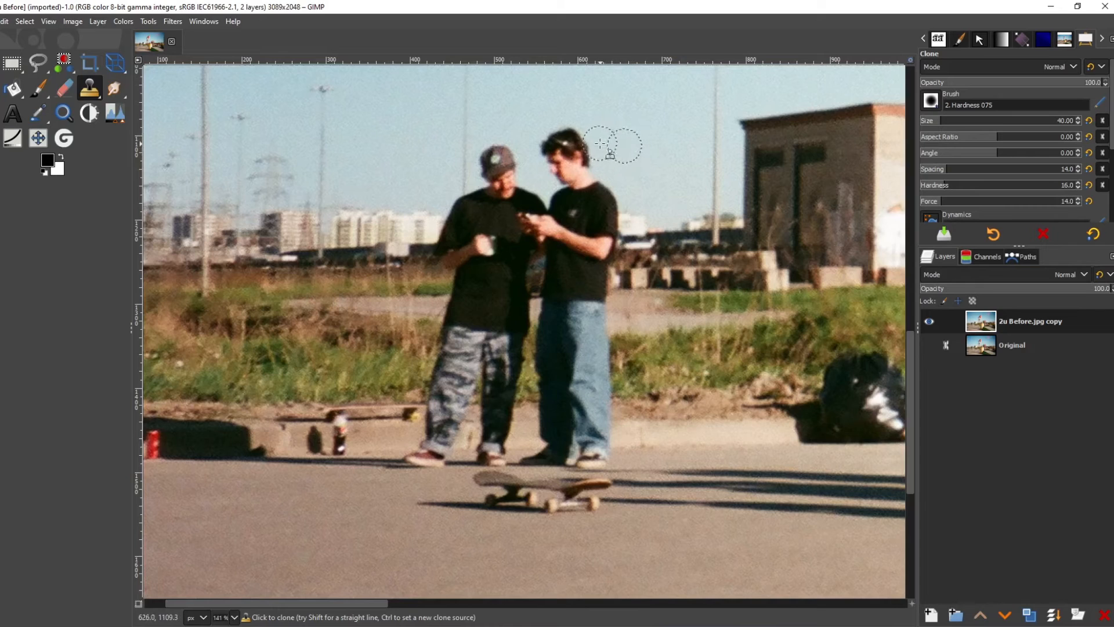
- Clone sky over the back of the bareheaded man's head and shoulder, raising the brush force to 24
mouse_move(605, 143)
mouse_down()
mouse_move(561, 146)
mouse_move(618, 156)
mouse_move(575, 159)
mouse_move(606, 140)
mouse_move(570, 144)
mouse_move(607, 132)
mouse_move(558, 135)
mouse_move(584, 141)
mouse_up()
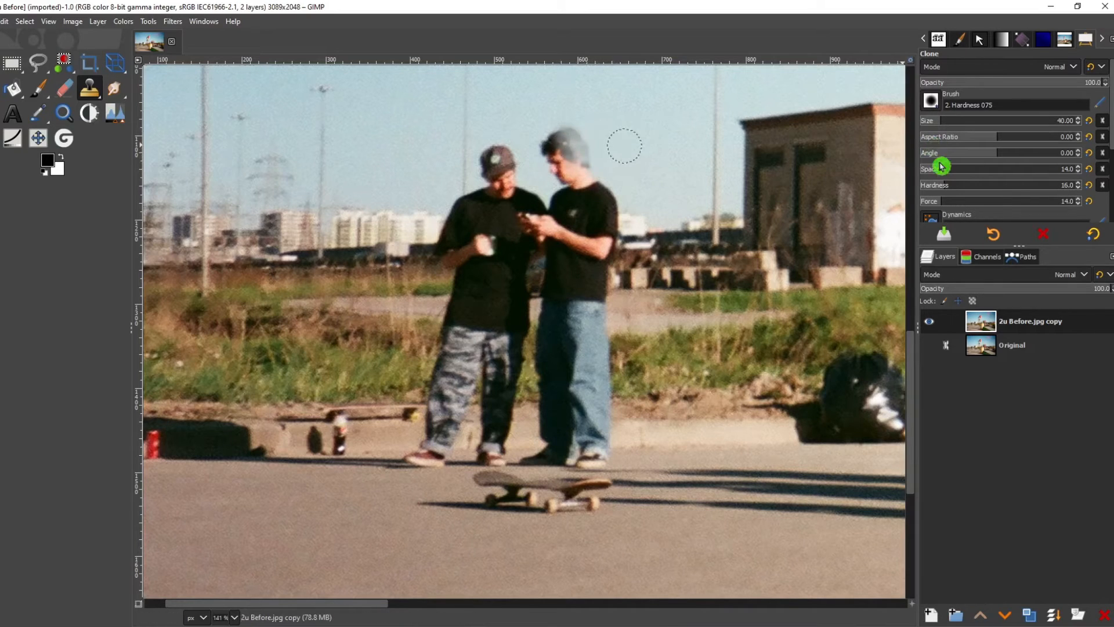
drag(949, 196, 958, 201)
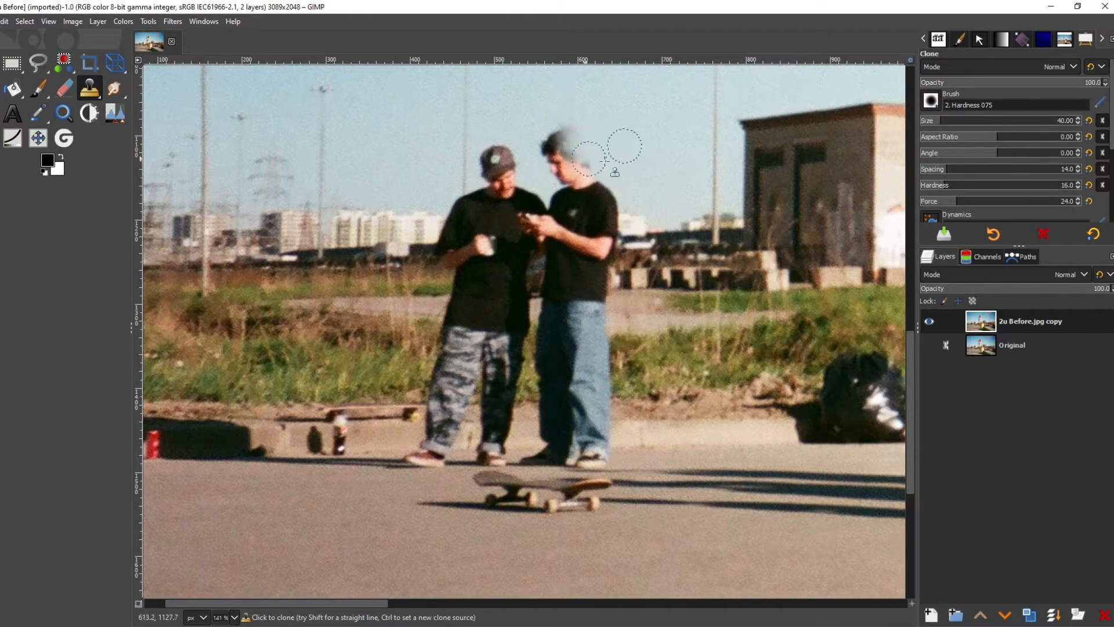
mouse_move(606, 160)
mouse_down()
mouse_move(575, 168)
mouse_move(627, 177)
mouse_move(592, 177)
mouse_move(623, 195)
mouse_move(599, 180)
mouse_up()
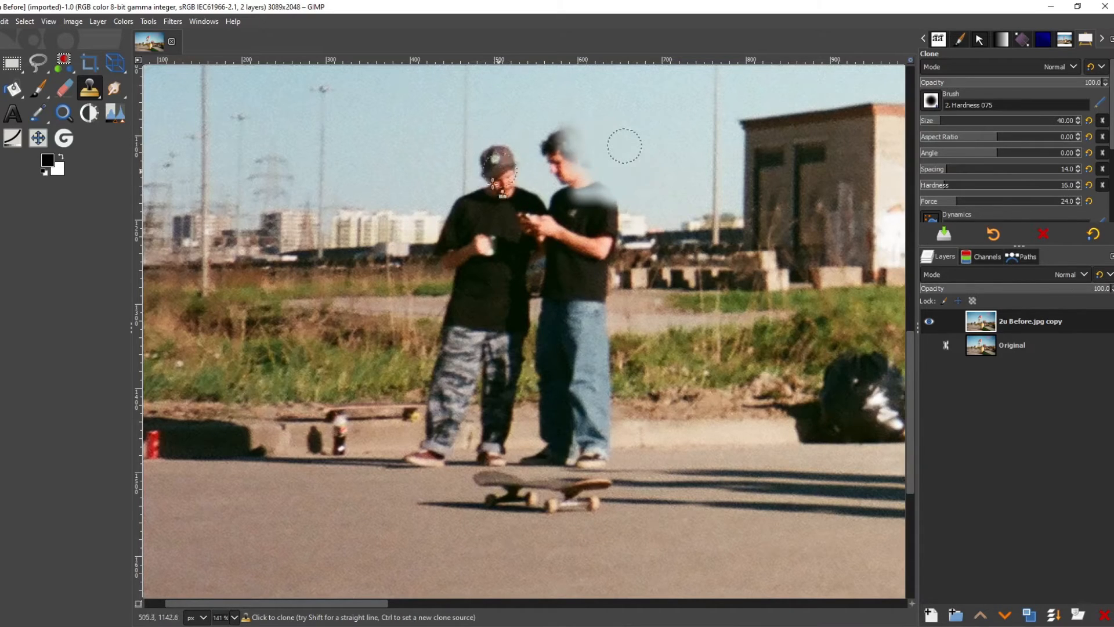
drag(625, 141, 567, 140)
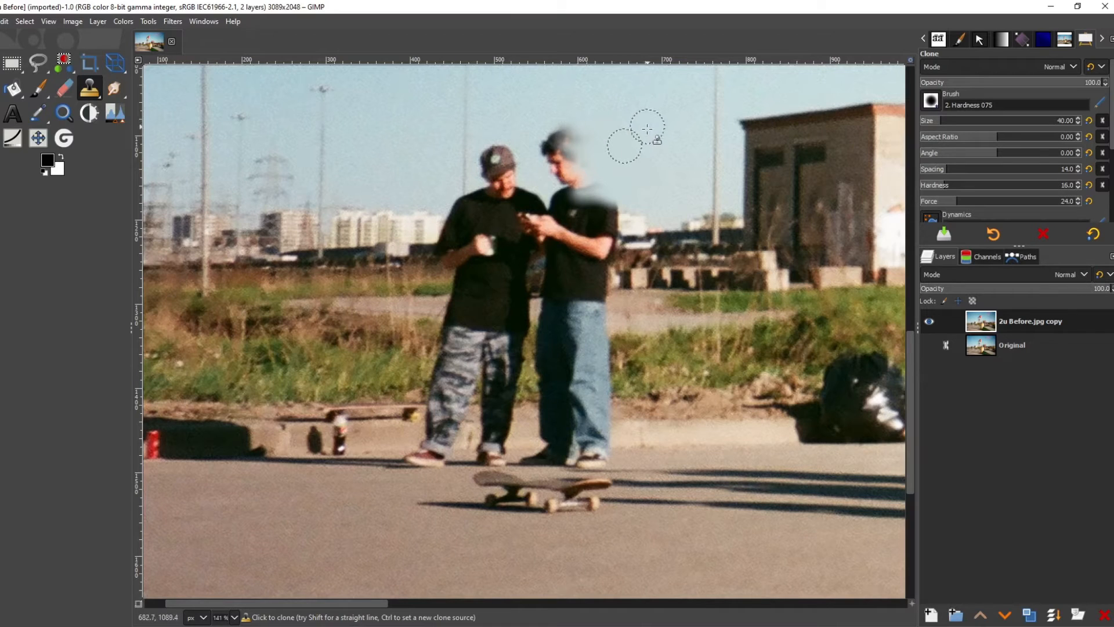
- Resample the sky beside the bareheaded man and clone it over his hair, neck and shoulder edge
ctrl+click(635, 174)
drag(602, 184, 614, 199)
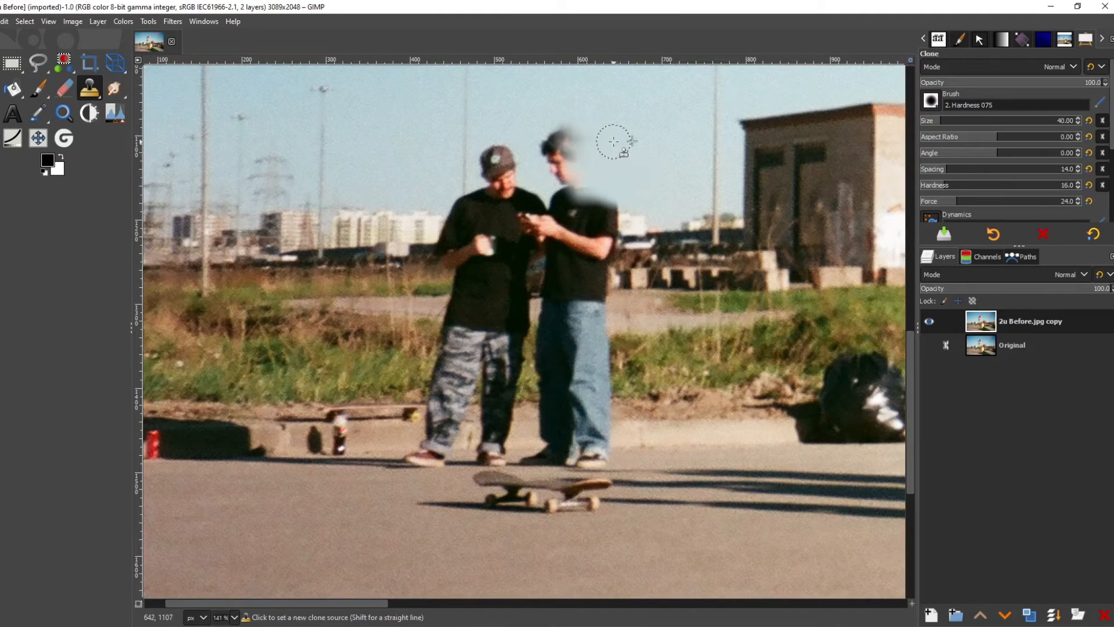
mouse_move(563, 137)
mouse_down()
mouse_move(580, 136)
mouse_move(560, 125)
mouse_move(570, 153)
mouse_up()
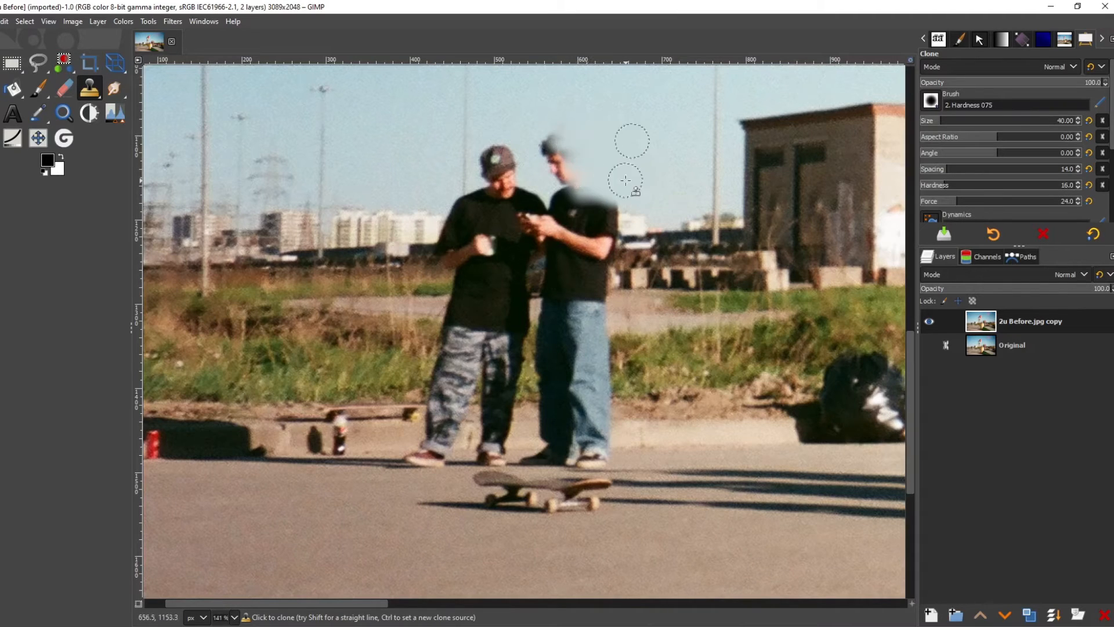
drag(580, 190, 573, 189)
drag(613, 138, 587, 139)
ctrl+click(632, 141)
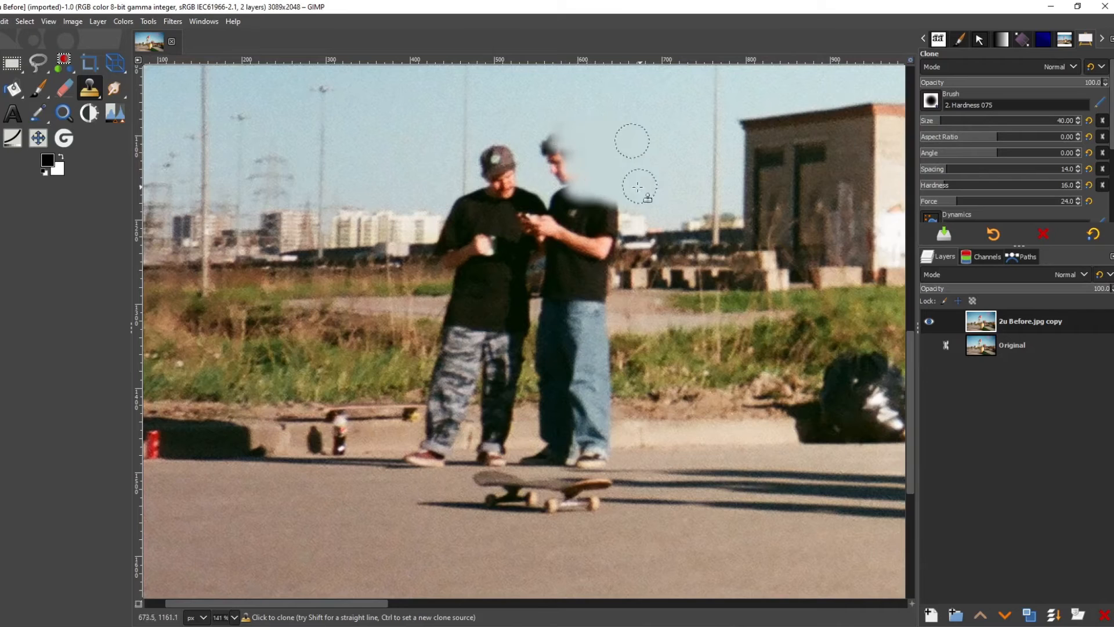
drag(615, 196, 592, 194)
- Reduce the Clone brush to size 30 and cover the capped man's cap, face and outer shoulder with sky sampled above him
key(bracketleft)
key(bracketleft)
key(bracketleft)
key(bracketleft)
key(bracketleft)
key(bracketleft)
key(bracketleft)
key(bracketleft)
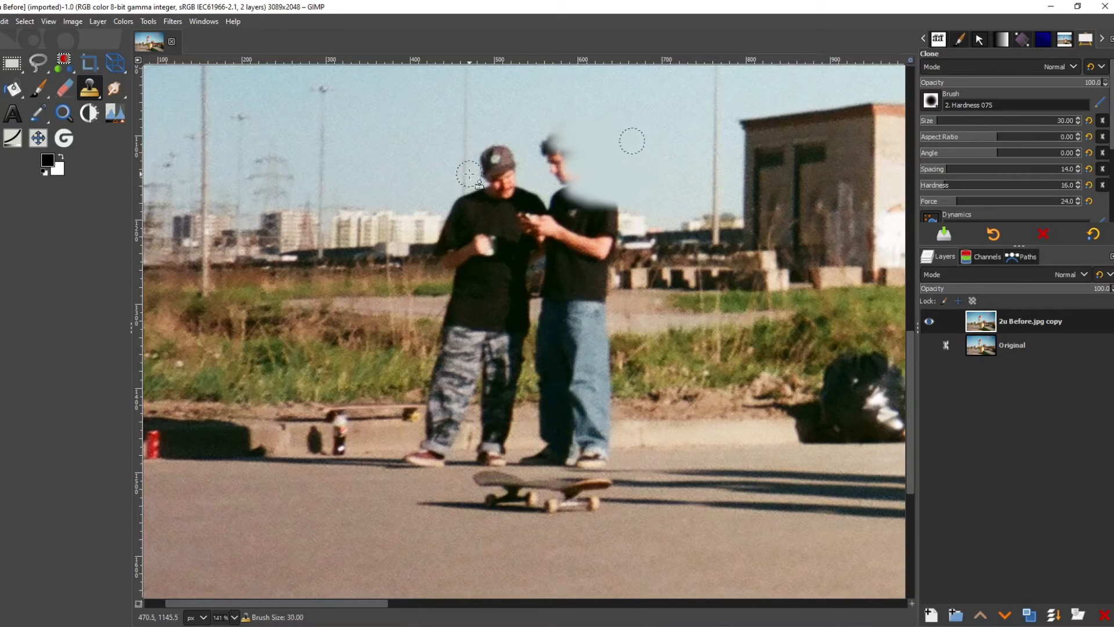
key(bracketleft)
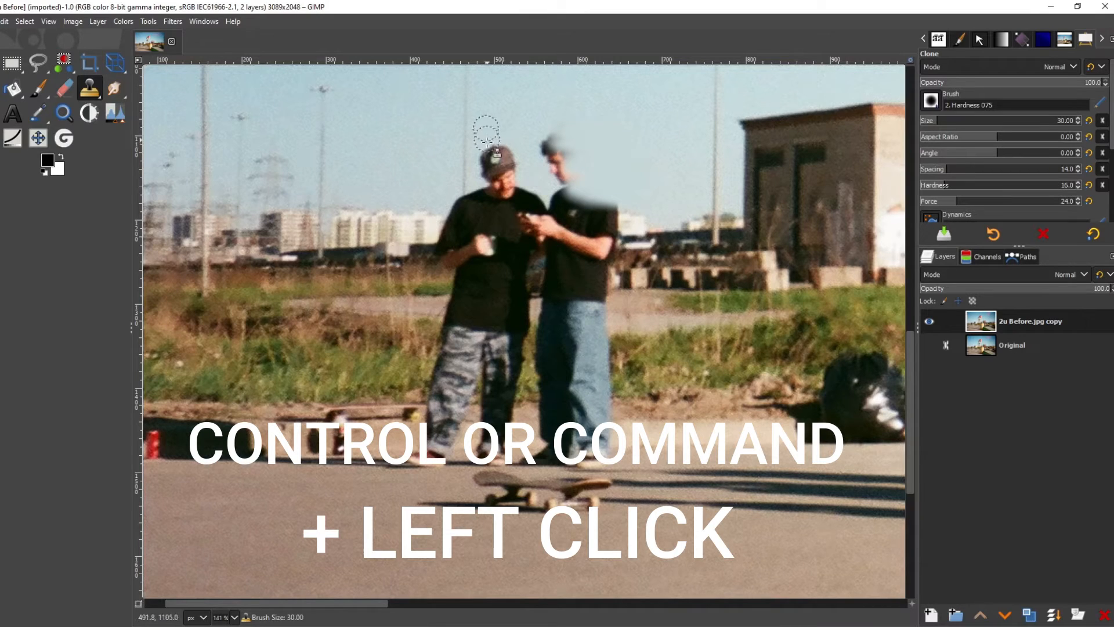
click(496, 160)
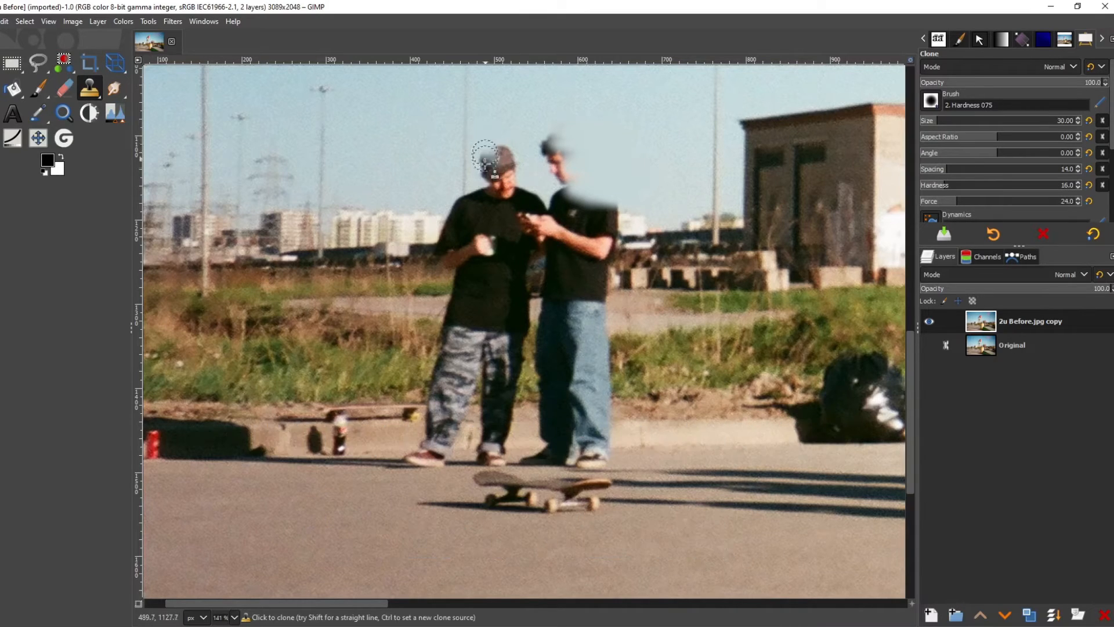
click(486, 158)
click(500, 153)
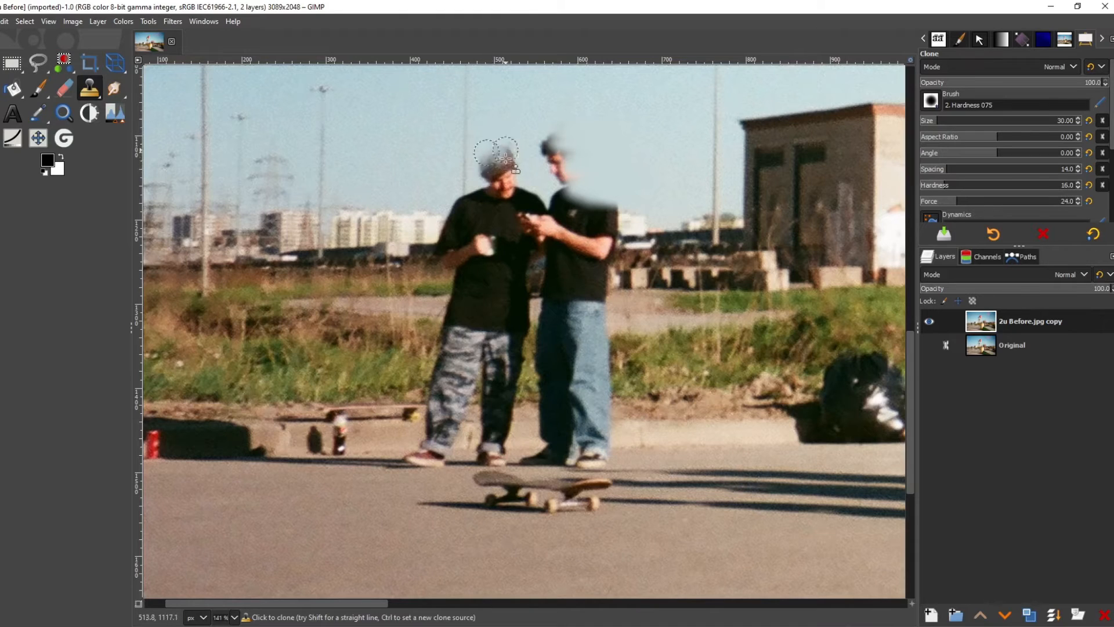
click(501, 150)
mouse_move(495, 137)
mouse_down()
mouse_move(503, 169)
mouse_move(506, 140)
mouse_move(514, 166)
mouse_move(508, 126)
mouse_move(487, 151)
mouse_up()
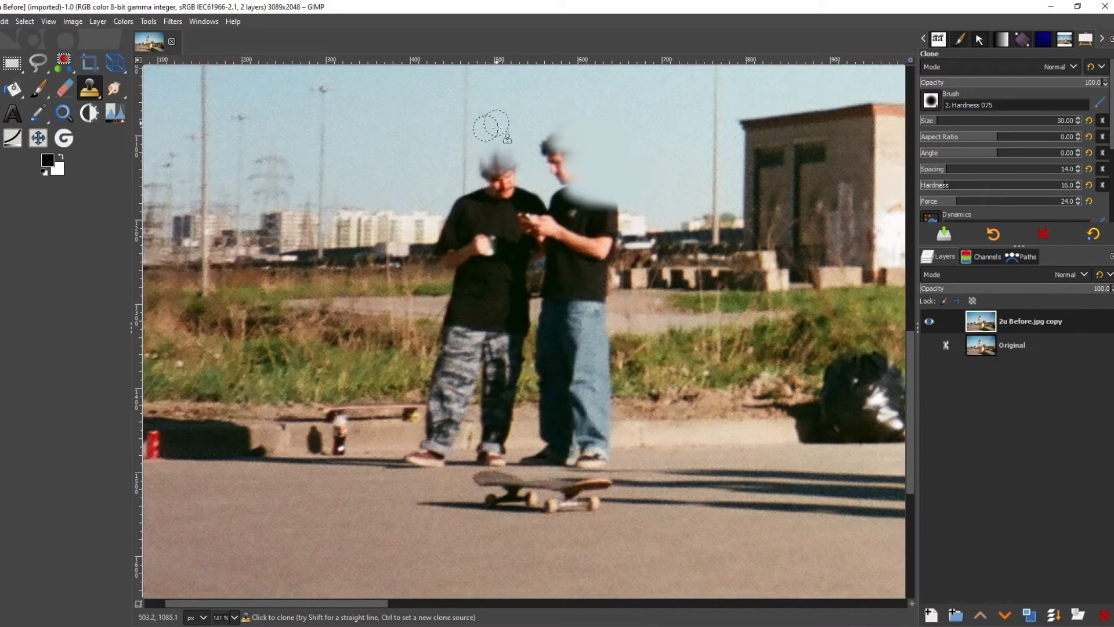
drag(498, 135, 501, 169)
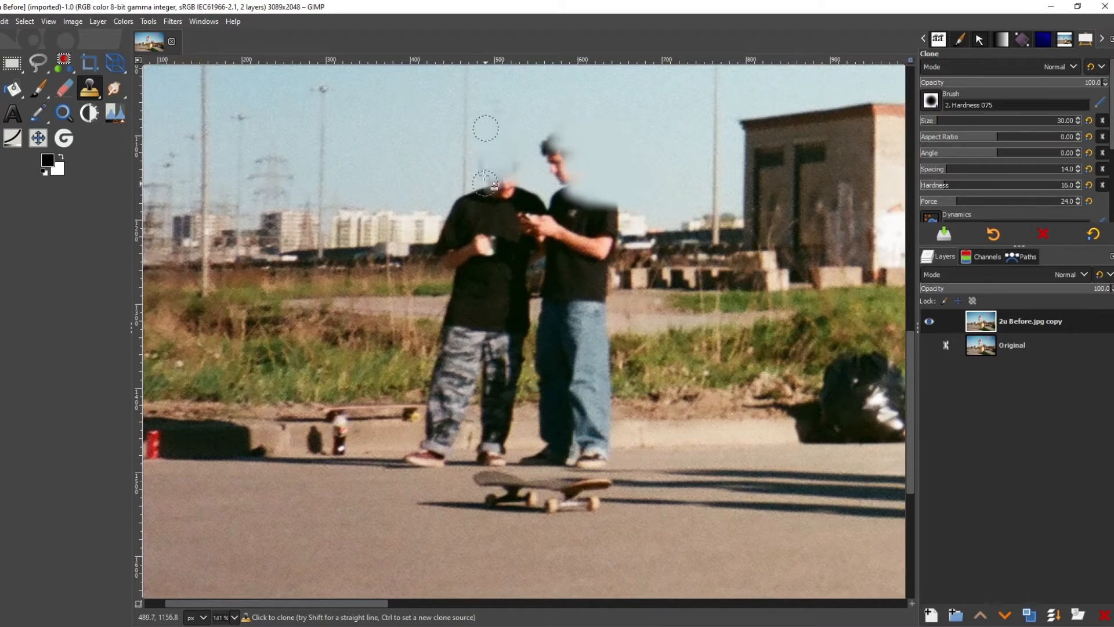
mouse_move(483, 197)
mouse_down()
mouse_move(476, 209)
mouse_move(453, 205)
mouse_move(501, 193)
mouse_move(454, 193)
mouse_move(491, 192)
mouse_move(454, 192)
mouse_move(464, 204)
mouse_move(450, 205)
mouse_up()
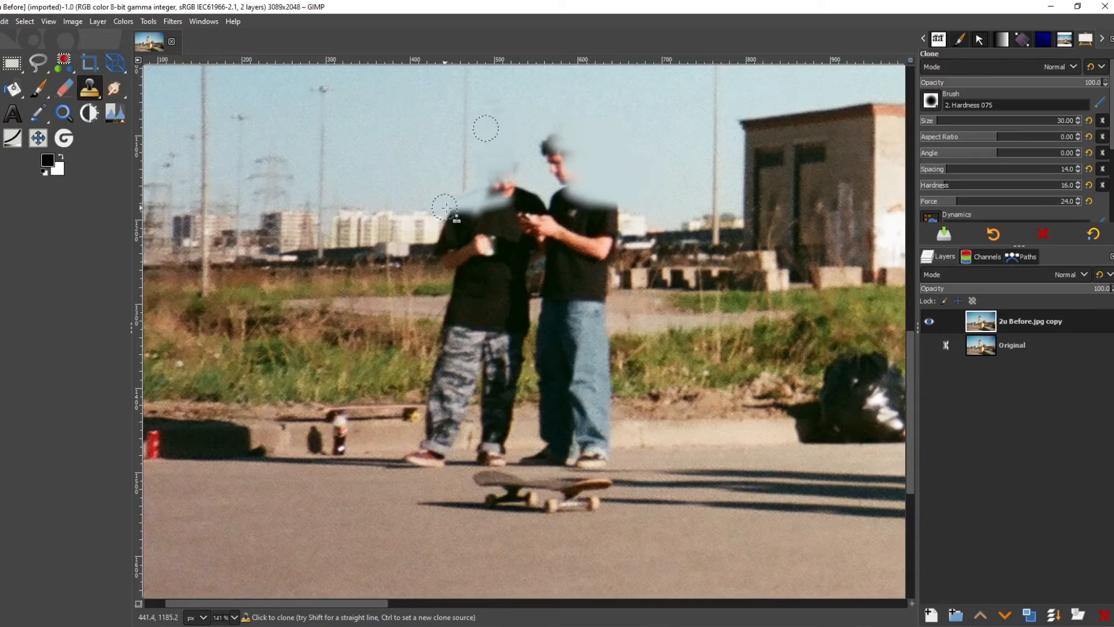
- Shrink the Clone brush to size 12 and clone a thin strip of sky across both men's shoulders at skyline height
key(bracketleft)
key(bracketleft)
key(bracketleft)
key(bracketleft)
ctrl+click(482, 148)
drag(447, 208, 454, 209)
key(bracketleft)
key(bracketleft)
key(bracketleft)
key(bracketleft)
key(bracketleft)
key(bracketleft)
key(bracketleft)
key(bracketleft)
key(bracketleft)
key(bracketleft)
key(bracketleft)
key(bracketleft)
key(bracketleft)
key(bracketleft)
key(bracketleft)
key(bracketleft)
key(bracketleft)
key(bracketleft)
key(bracketleft)
key(bracketleft)
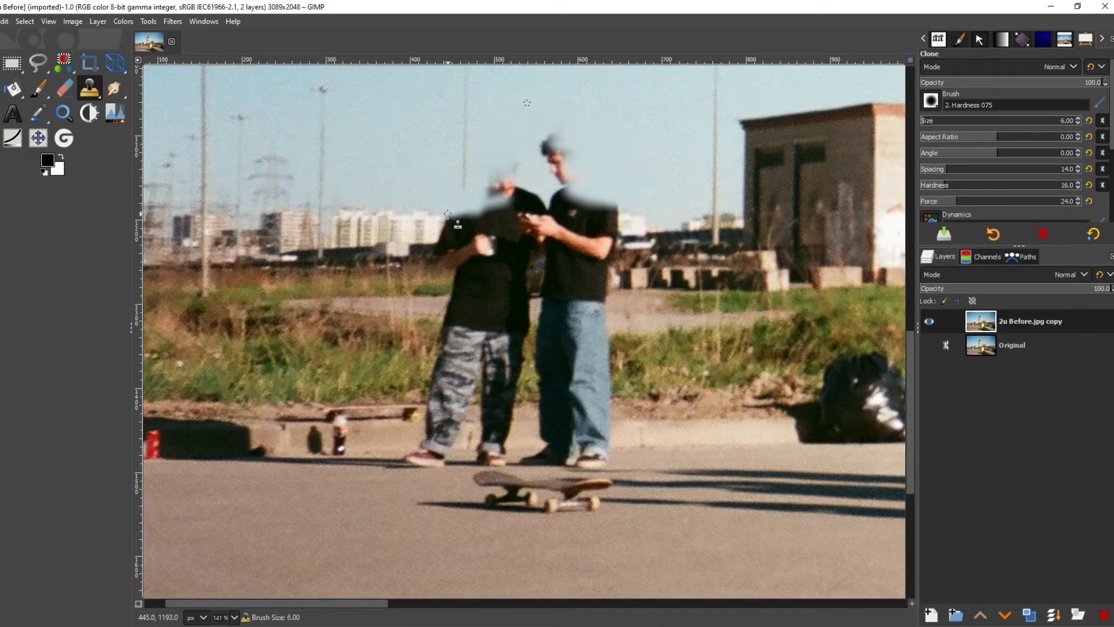
key(bracketright)
key(bracketright)
key(bracketright)
key(bracketright)
mouse_move(445, 211)
mouse_down()
mouse_move(475, 211)
mouse_move(441, 212)
mouse_move(492, 214)
mouse_up()
ctrl+click(630, 185)
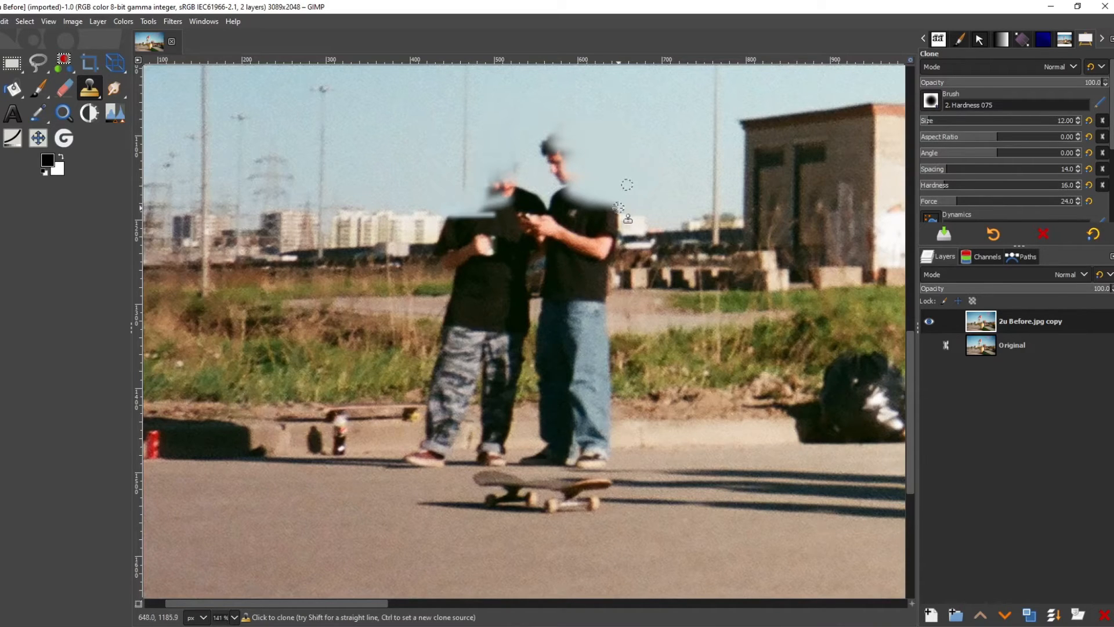
mouse_move(625, 206)
mouse_down()
mouse_move(459, 213)
mouse_move(488, 214)
mouse_up()
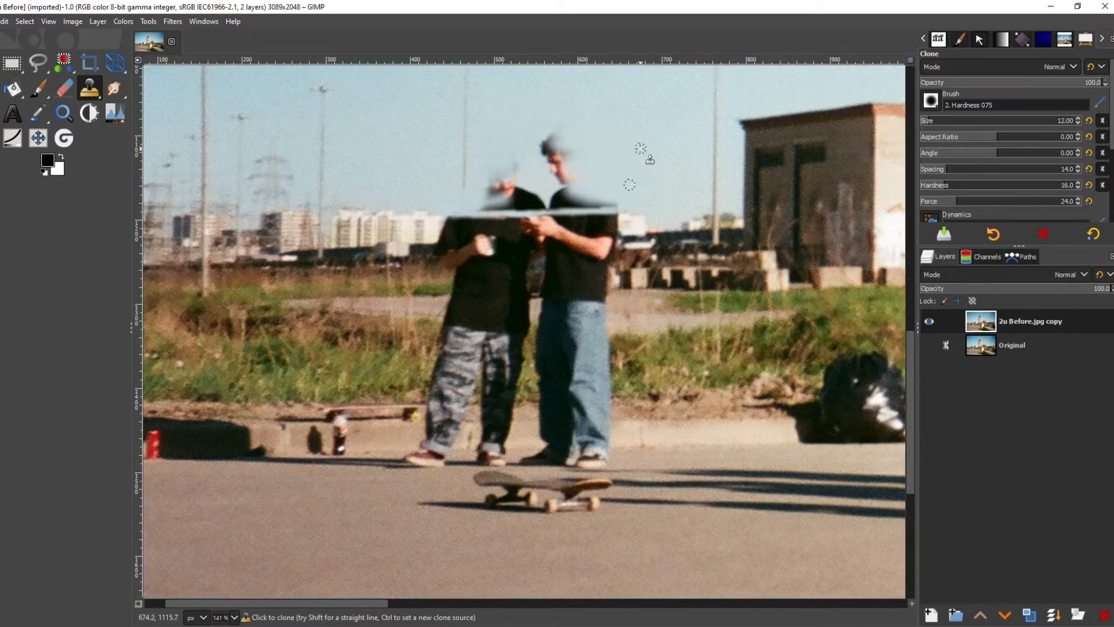
- Enlarge the Clone brush to size 31 and clone sky over the bareheaded man's shoulder, his hair and the area between the heads
key(bracketright)
key(bracketright)
key(bracketright)
key(bracketright)
key(bracketright)
key(bracketright)
key(bracketright)
key(bracketright)
key(bracketright)
key(bracketright)
key(bracketright)
key(bracketright)
key(bracketright)
key(bracketright)
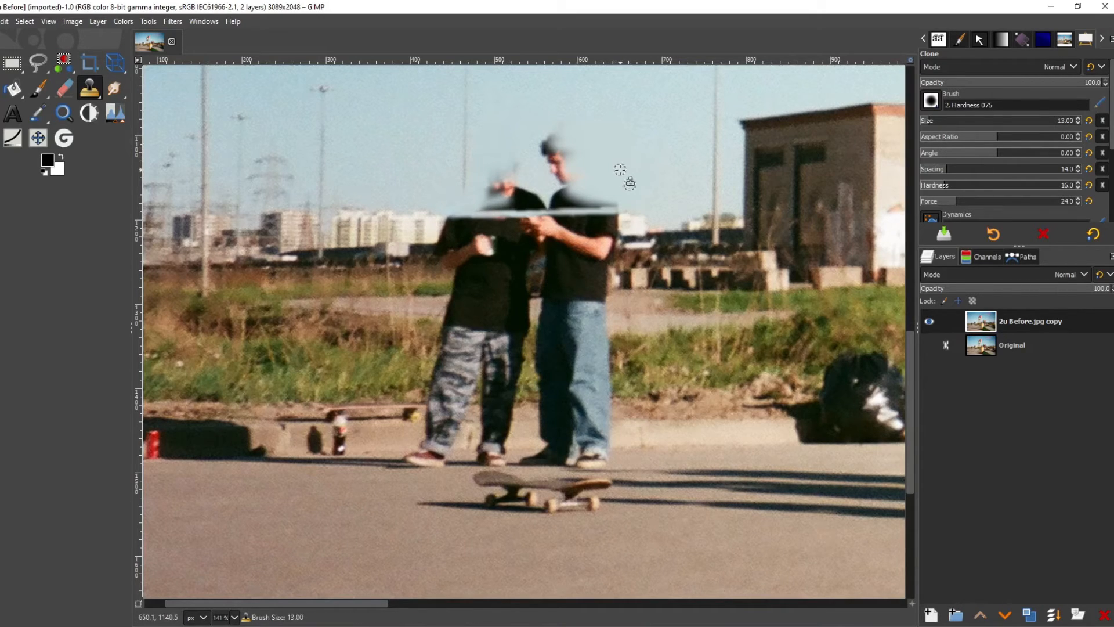
key(bracketright)
key(bracketright)
key(bracketright)
key(bracketright)
key(bracketright)
drag(624, 199, 572, 200)
ctrl+click(542, 119)
mouse_move(551, 142)
mouse_down()
mouse_move(521, 149)
mouse_move(487, 130)
mouse_move(498, 192)
mouse_up()
- Clone out the remaining face, neck and shoulder parts above the skyline strip using several fresh sky sources
ctrl+click(627, 144)
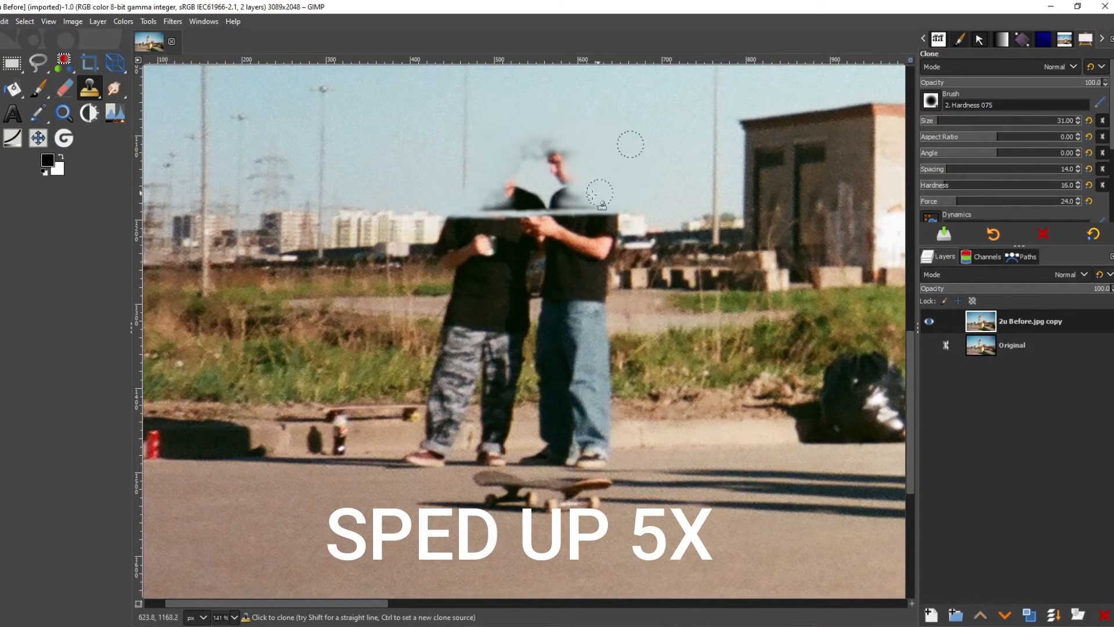
drag(601, 193, 565, 196)
mouse_move(558, 155)
mouse_down()
mouse_move(558, 183)
mouse_move(578, 200)
mouse_up()
mouse_move(546, 152)
mouse_down()
mouse_move(531, 148)
mouse_move(560, 175)
mouse_move(511, 186)
mouse_move(554, 202)
mouse_move(477, 195)
mouse_up()
ctrl+click(651, 161)
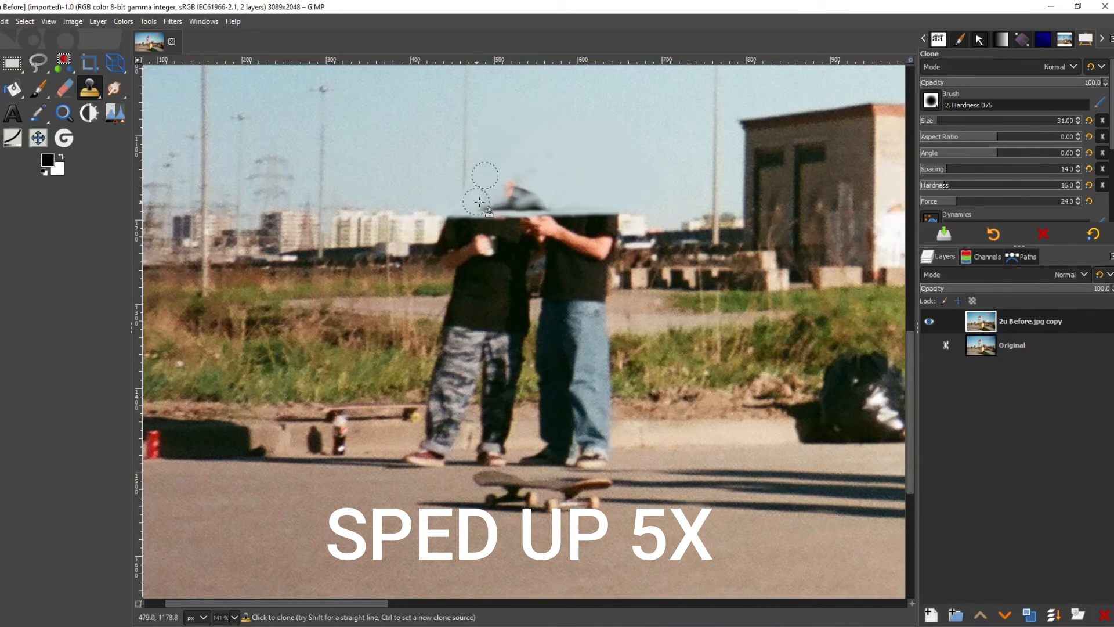
ctrl+click(602, 149)
mouse_move(529, 154)
mouse_down()
mouse_move(510, 194)
mouse_move(492, 199)
mouse_up()
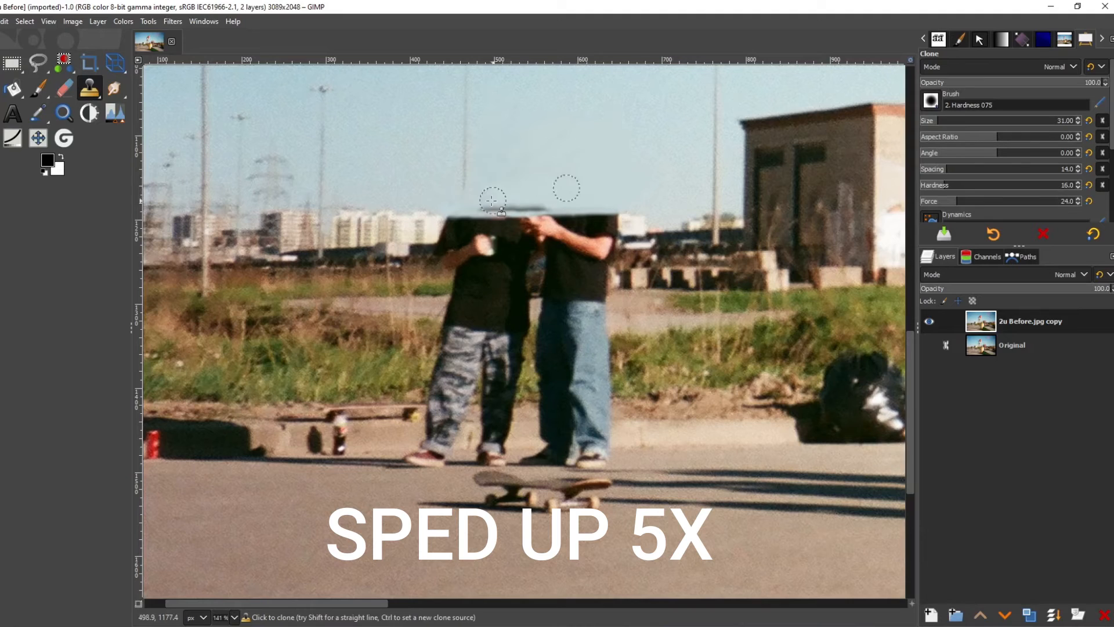
ctrl+click(508, 171)
drag(562, 190, 584, 186)
- Shrink the Clone brush and cover the dark remnants just above the skyline strip with sky sampled near the horizon
key(bracketleft)
key(bracketleft)
key(bracketleft)
key(bracketleft)
key(bracketleft)
key(bracketleft)
key(bracketleft)
key(bracketleft)
key(bracketleft)
ctrl+click(461, 201)
drag(483, 208, 549, 211)
- Enlarge the Clone brush to size 40 and blend the patched sky above the men, resampling from nearby sky areas
ctrl+click(547, 206)
key(bracketright)
key(bracketright)
key(bracketright)
key(bracketright)
key(bracketright)
key(bracketright)
key(bracketright)
key(bracketright)
key(bracketright)
key(bracketright)
key(bracketright)
key(bracketright)
key(bracketright)
key(bracketright)
key(bracketright)
key(bracketright)
key(bracketright)
key(bracketright)
mouse_move(547, 149)
mouse_down()
mouse_move(552, 126)
mouse_move(503, 165)
mouse_move(573, 164)
mouse_move(542, 195)
mouse_up()
ctrl+click(654, 147)
ctrl+click(495, 159)
ctrl+click(605, 177)
ctrl+click(573, 179)
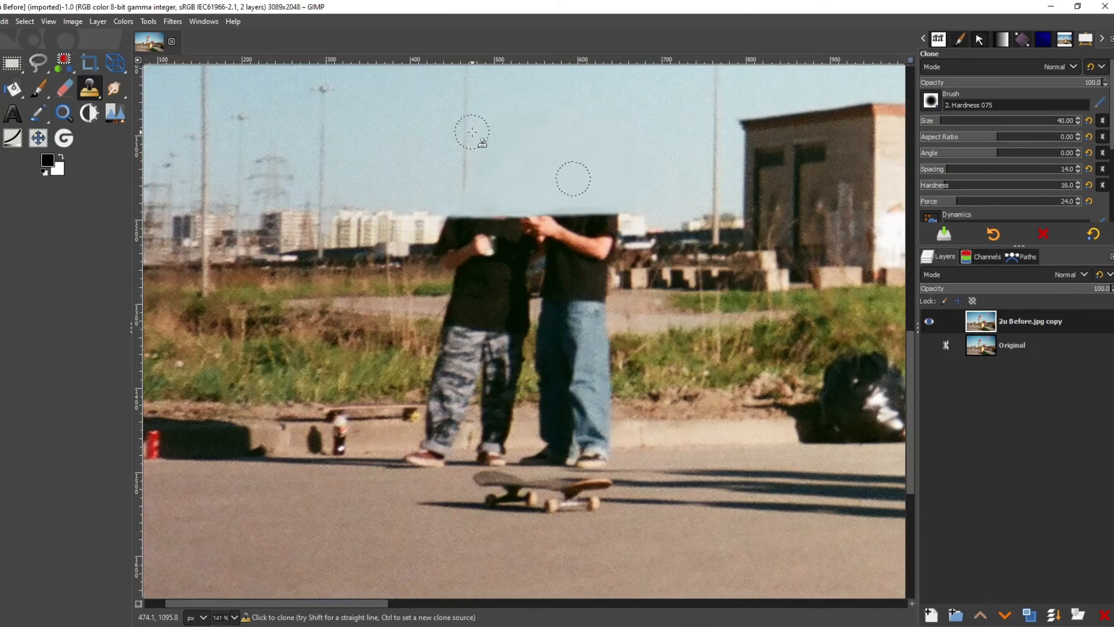
- Reduce the Clone brush to size 7, sample the thin pole above the capped man, and clone it downward over his shoulder
key(bracketleft)
key(bracketleft)
key(bracketleft)
key(bracketleft)
key(bracketleft)
key(bracketleft)
key(bracketleft)
key(bracketleft)
key(bracketleft)
key(bracketleft)
key(bracketleft)
key(bracketleft)
key(bracketleft)
key(bracketleft)
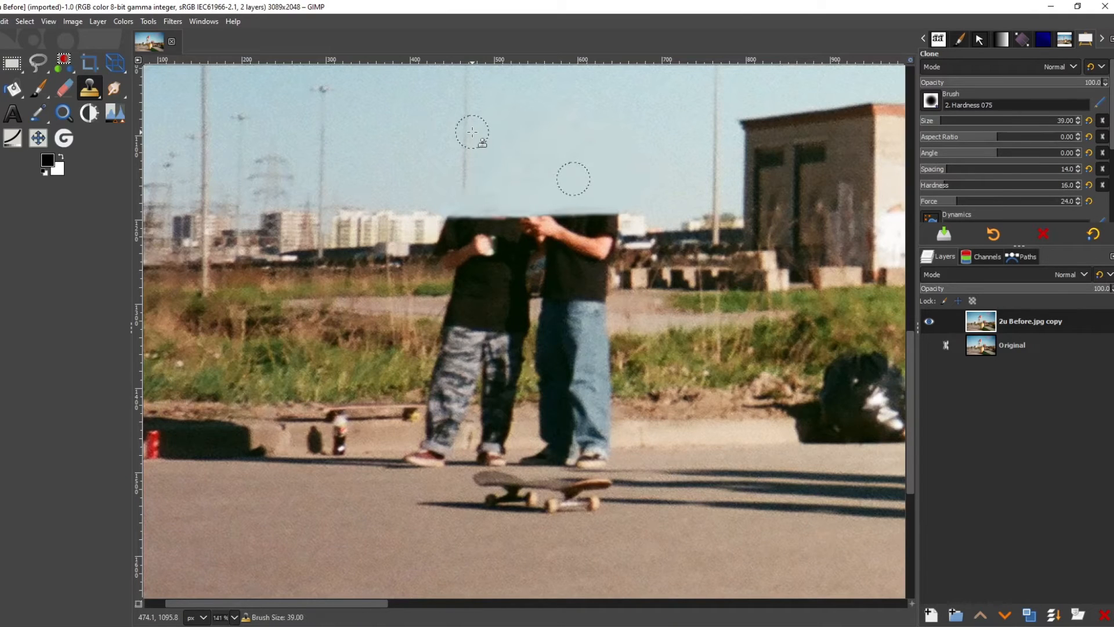
key(bracketleft)
key(bracketleft)
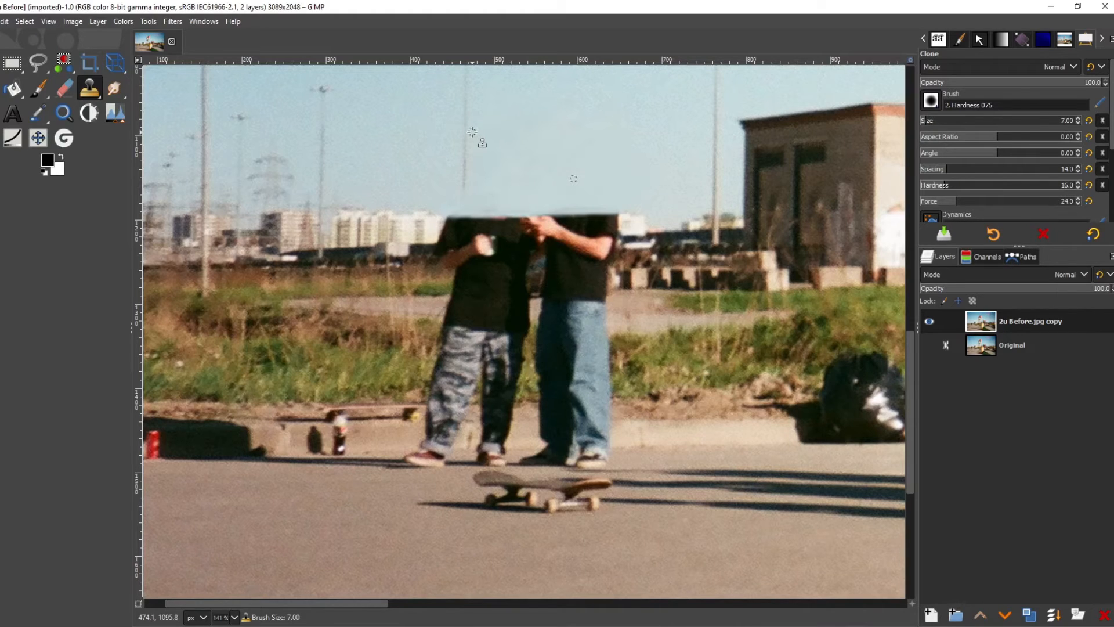
ctrl+click(465, 173)
ctrl+click(465, 186)
drag(463, 217, 466, 244)
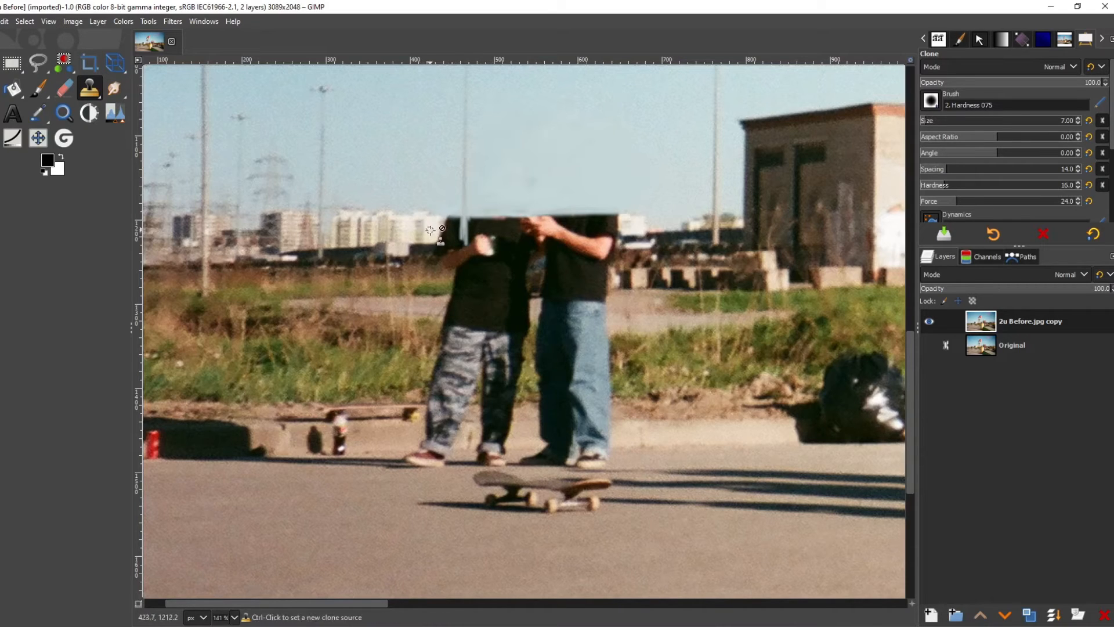
- Enlarge the Clone brush to size 28, sample the pale apartment buildings beside the capped man, and clone them across his shoulders
key(bracketright)
click(419, 230)
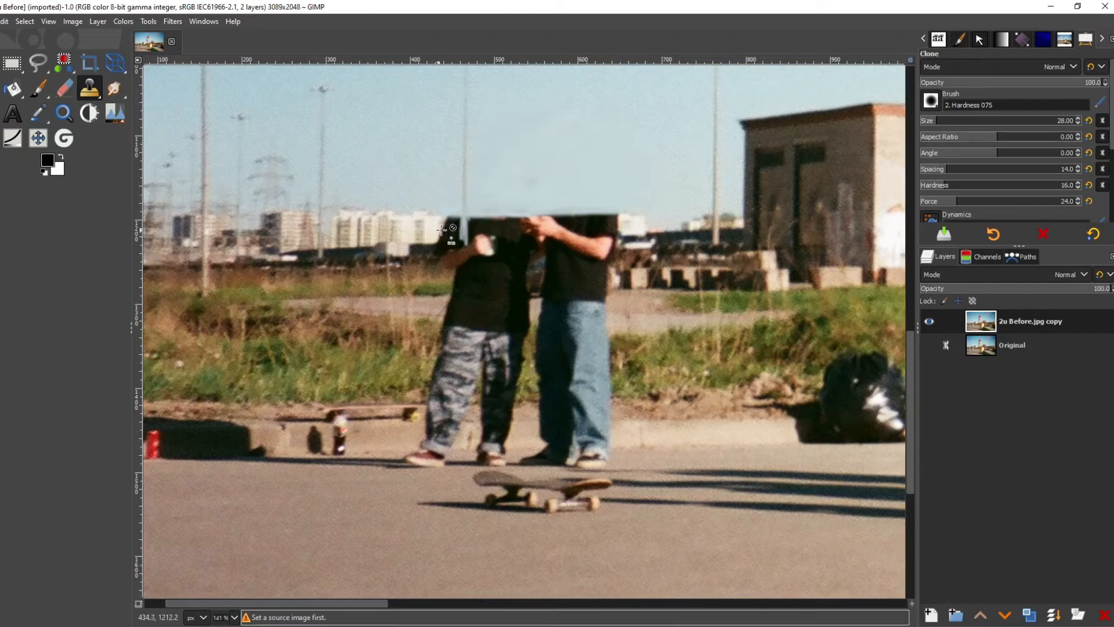
ctrl+click(419, 228)
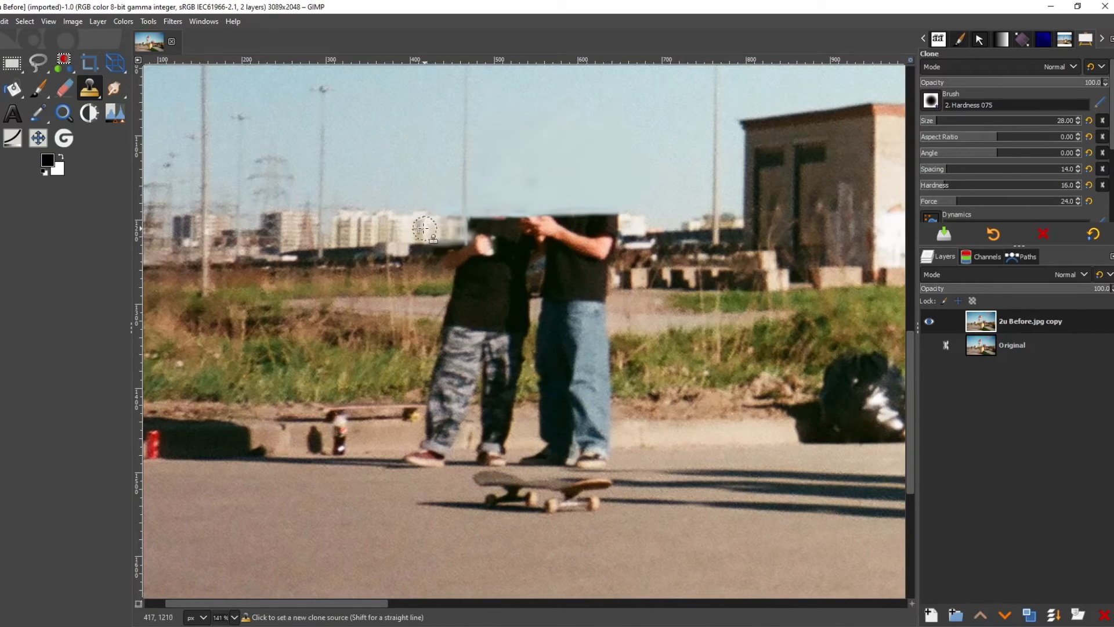
ctrl+click(423, 226)
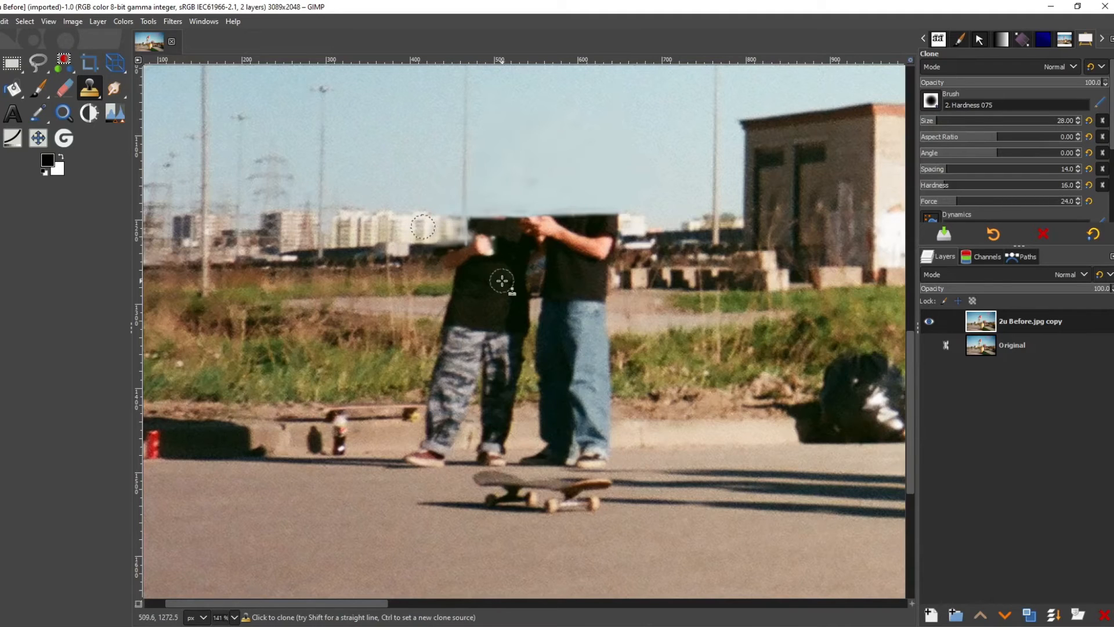
ctrl+click(392, 229)
mouse_move(460, 229)
mouse_down()
mouse_move(491, 227)
mouse_move(446, 230)
mouse_move(522, 232)
mouse_up()
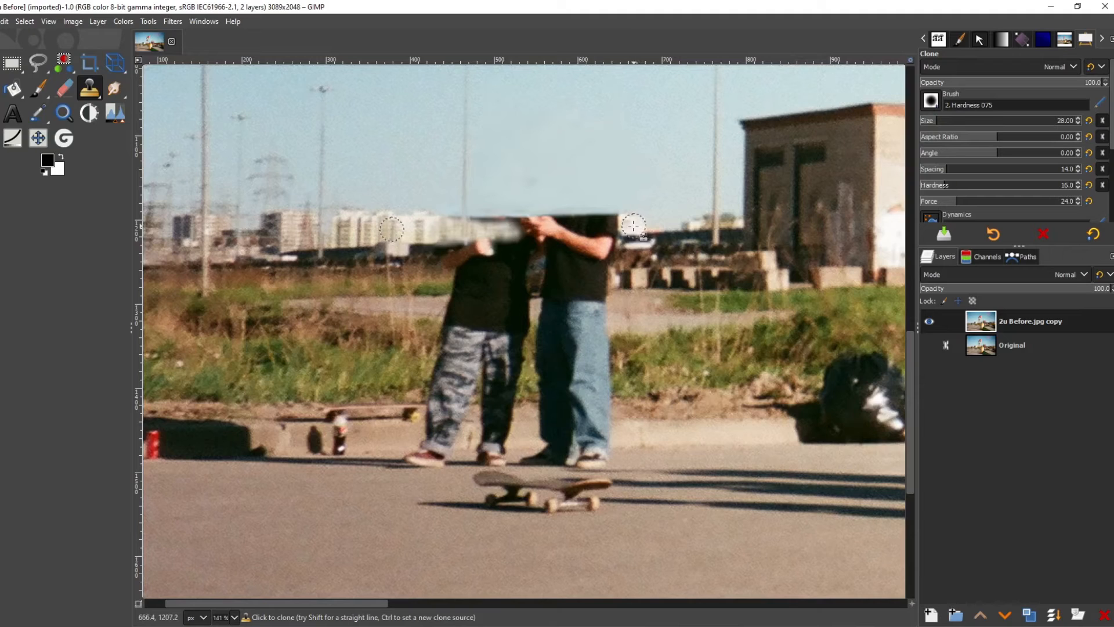
- Reduce the Clone brush to size 25 and extend the pale skyline over the jeans-wearing man's hands and upper chest
key(bracketleft)
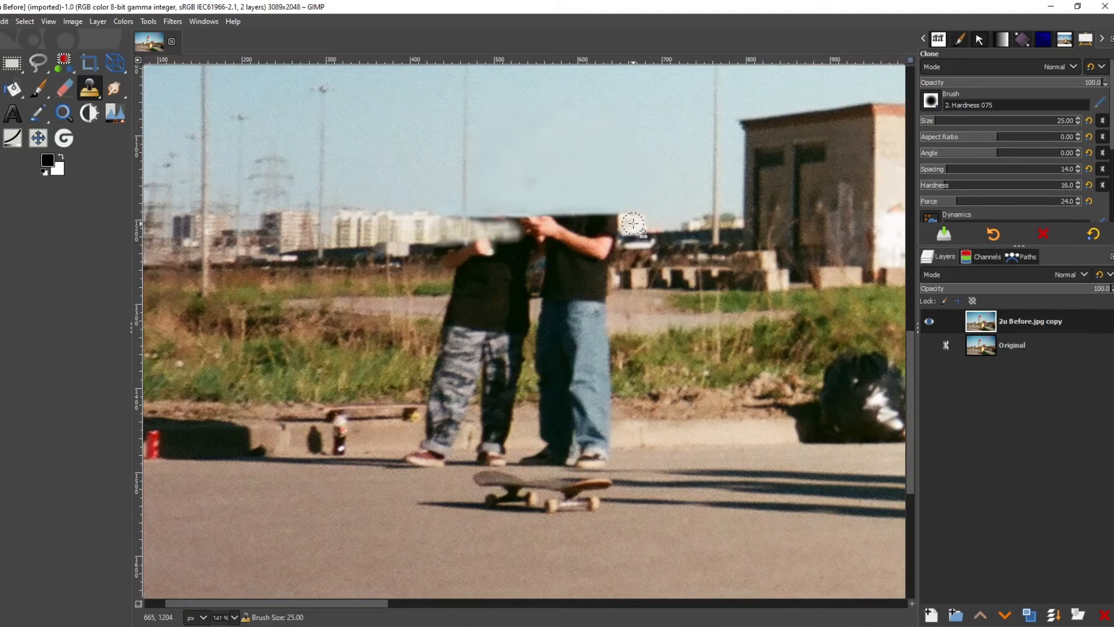
mouse_move(627, 228)
mouse_down()
mouse_move(597, 231)
mouse_move(633, 225)
mouse_move(547, 238)
mouse_move(629, 225)
mouse_move(456, 230)
mouse_move(633, 225)
mouse_move(417, 228)
mouse_move(522, 229)
mouse_move(542, 215)
mouse_move(506, 221)
mouse_up()
ctrl+click(456, 230)
ctrl+click(432, 231)
- Shrink the Clone brush further, sample the horizon beside the jeans-wearing man, and cover the arm and shirt remnants in the skyline strip
key(bracketleft)
key(bracketleft)
key(bracketleft)
key(bracketleft)
key(bracketleft)
key(bracketleft)
key(bracketleft)
key(bracketleft)
key(bracketleft)
key(bracketleft)
key(bracketleft)
key(bracketleft)
ctrl+click(635, 224)
mouse_move(598, 215)
mouse_down()
mouse_move(556, 219)
mouse_move(609, 212)
mouse_move(619, 222)
mouse_move(520, 225)
mouse_move(567, 236)
mouse_move(629, 228)
mouse_move(560, 238)
mouse_move(588, 224)
mouse_move(535, 231)
mouse_up()
- Set the Clone brush to size 22 and clone apartment building detail from several source points across the blurred skyline strip
ctrl+click(630, 228)
key(bracketright)
key(bracketright)
key(bracketright)
key(bracketright)
key(bracketright)
key(bracketright)
key(bracketright)
key(bracketright)
key(bracketright)
ctrl+click(377, 234)
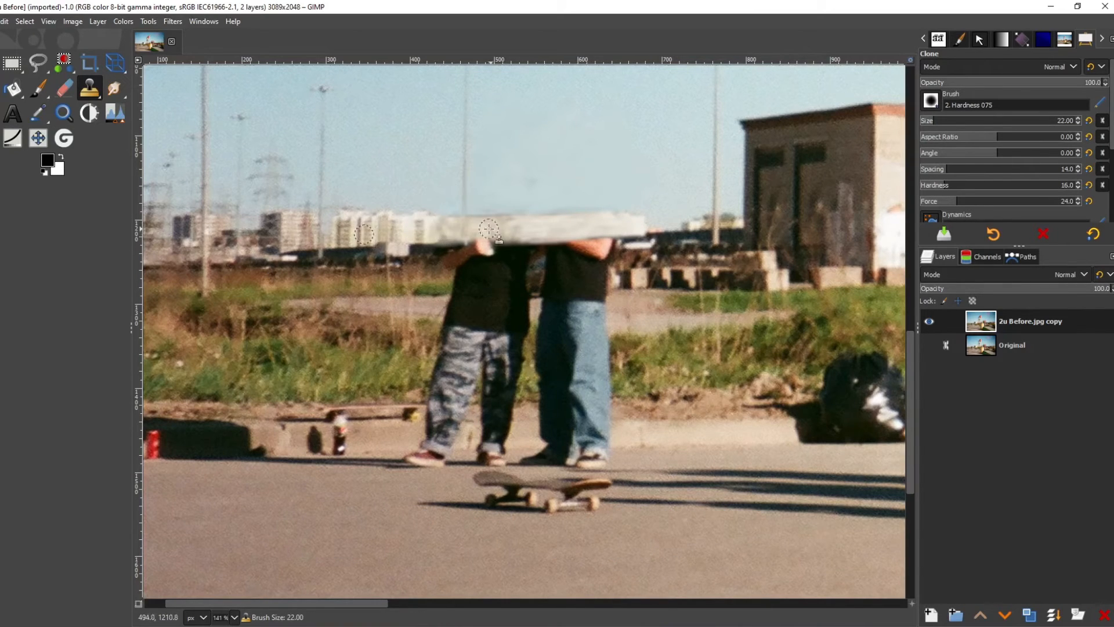
mouse_move(465, 233)
mouse_down()
mouse_move(450, 237)
mouse_move(467, 228)
mouse_move(453, 223)
mouse_up()
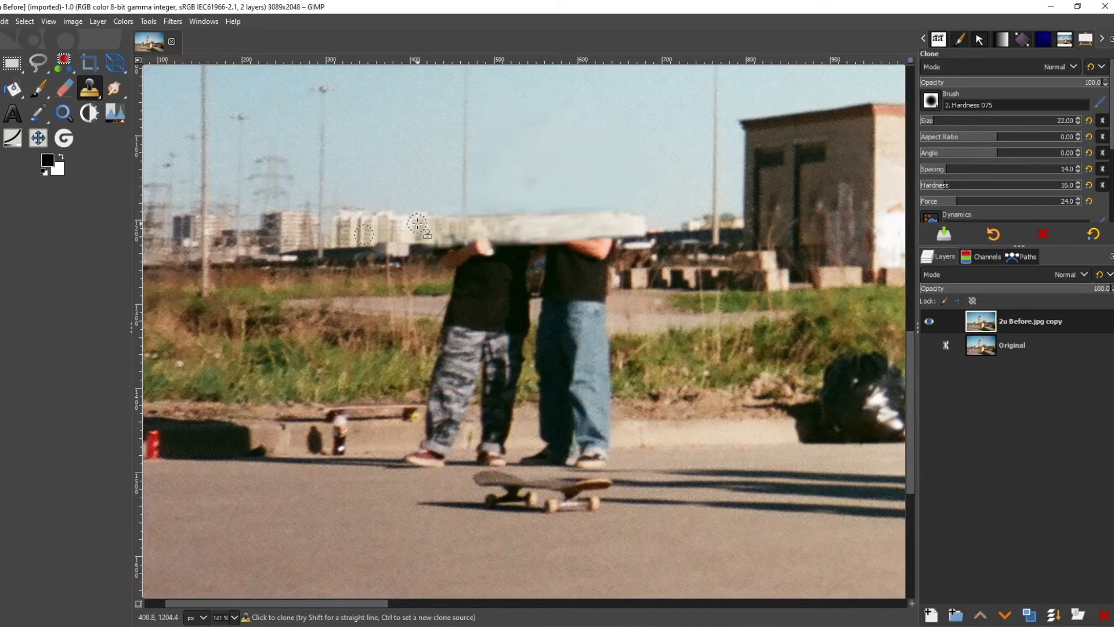
ctrl+click(388, 232)
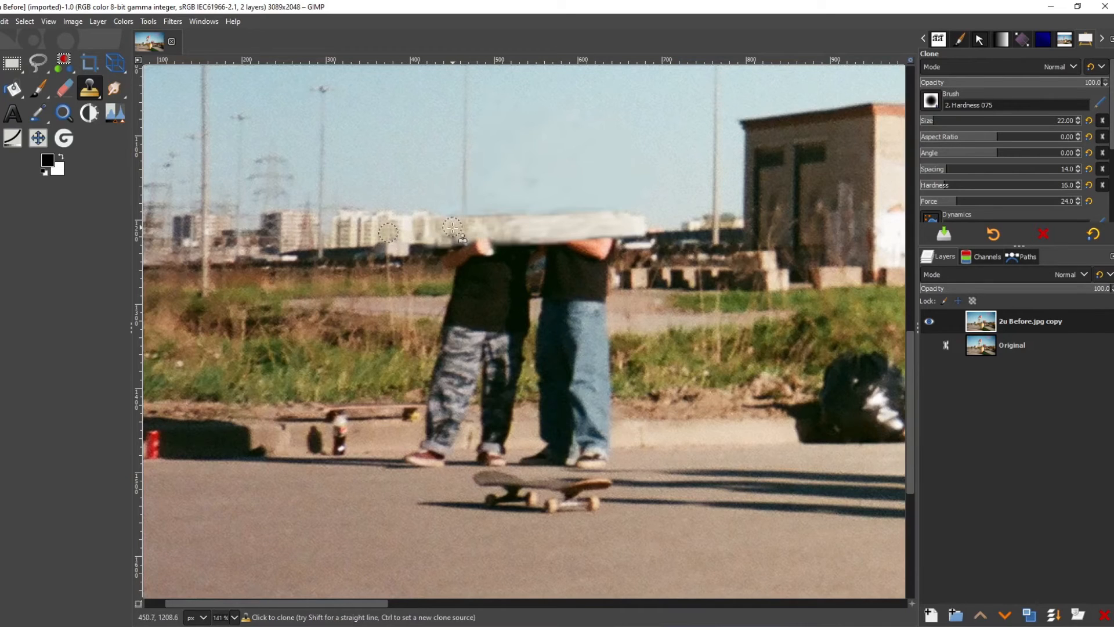
ctrl+click(342, 225)
drag(415, 223, 500, 233)
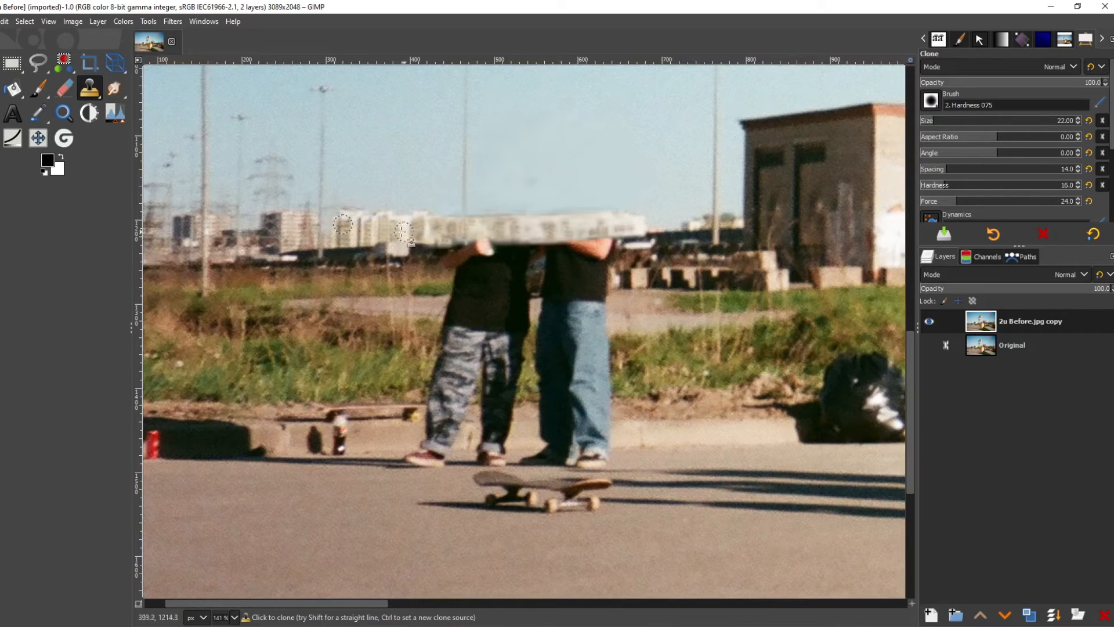
- Enlarge the Clone brush to size 42, sample the more distant apartment block, and blend it into the skyline above the capped man
ctrl+click(345, 225)
key(bracketleft)
ctrl+click(307, 226)
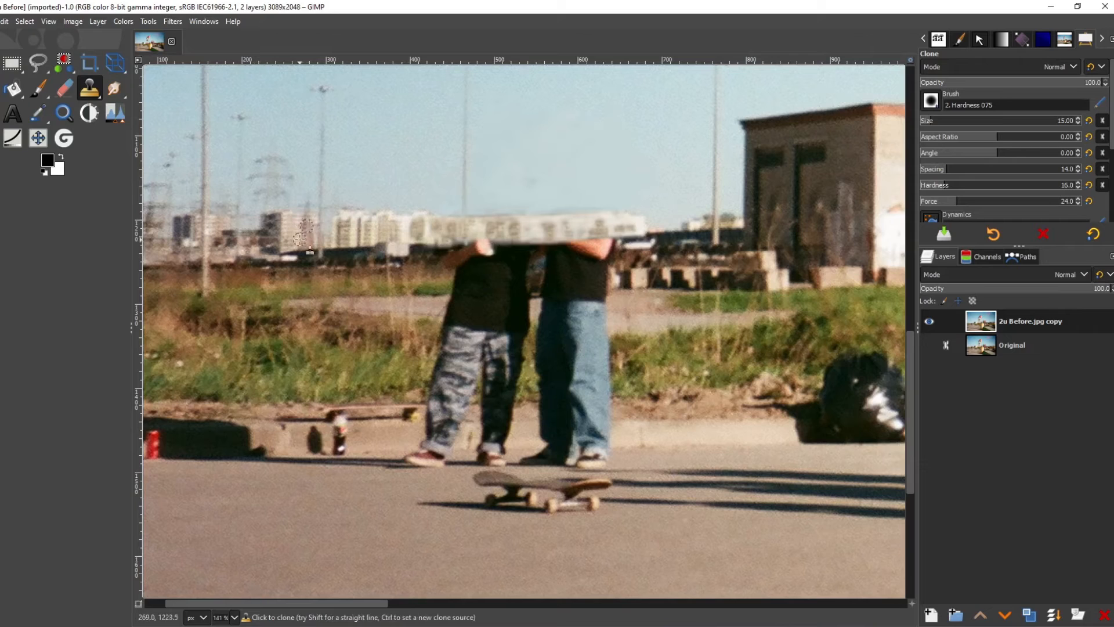
key(bracketright)
key(bracketright)
key(bracketright)
key(bracketright)
key(bracketright)
key(bracketright)
key(bracketright)
key(bracketright)
key(bracketright)
key(bracketright)
key(bracketright)
key(bracketright)
key(bracketright)
key(bracketright)
key(bracketright)
key(bracketright)
key(bracketright)
key(bracketright)
key(bracketright)
key(bracketright)
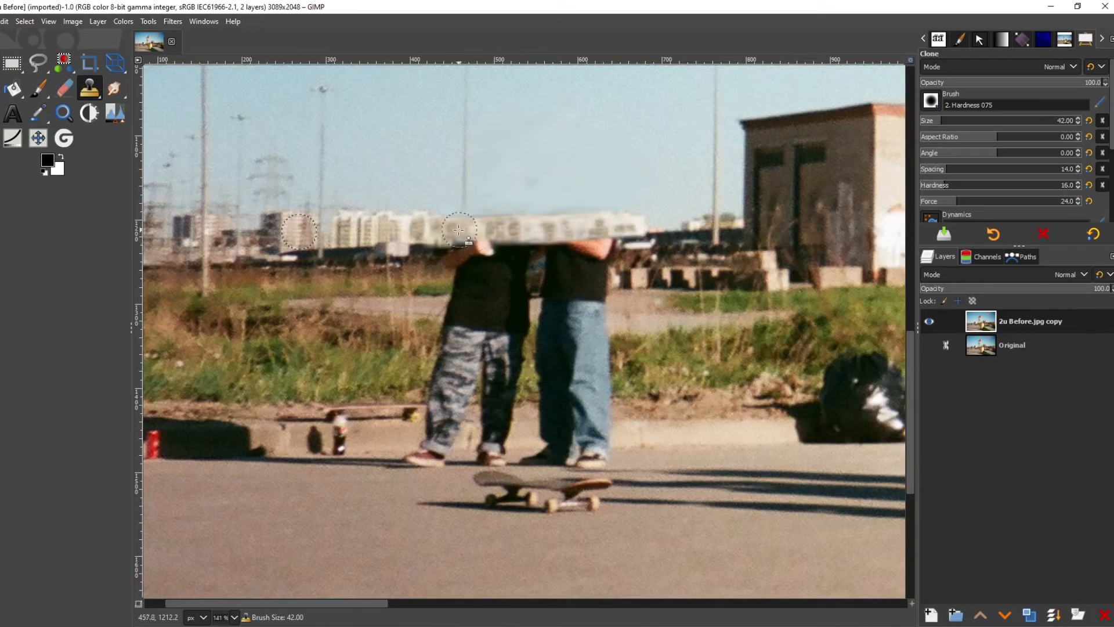
drag(458, 230, 450, 230)
drag(453, 229, 451, 234)
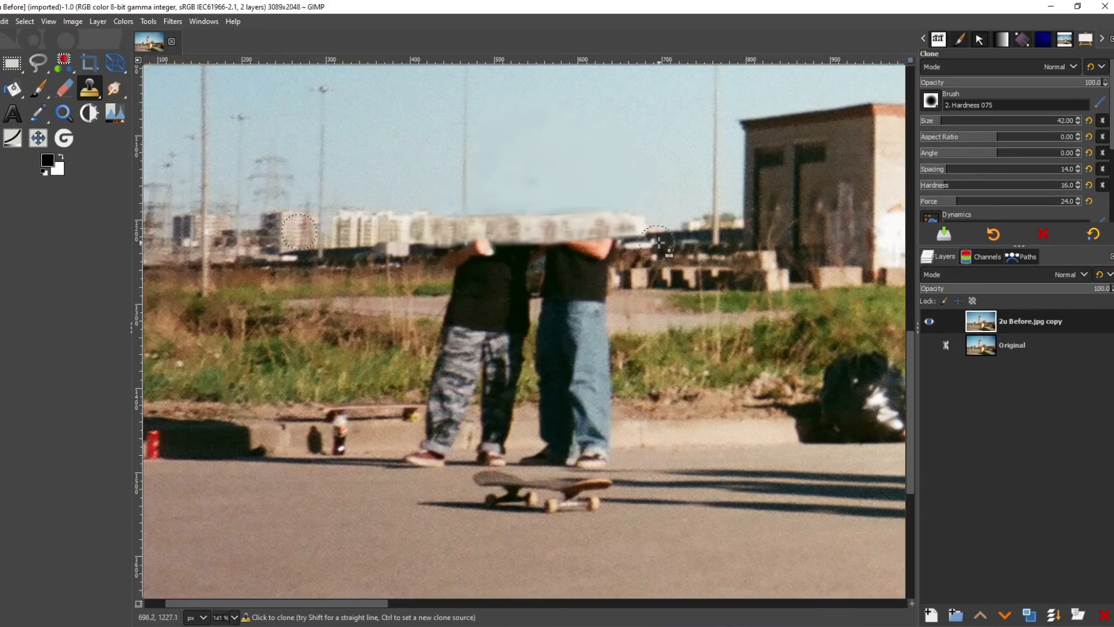
- Clone the field over the capped man's sleeve, and with brush size 22 extend the dark ground band across his arms and chest
ctrl+click(421, 275)
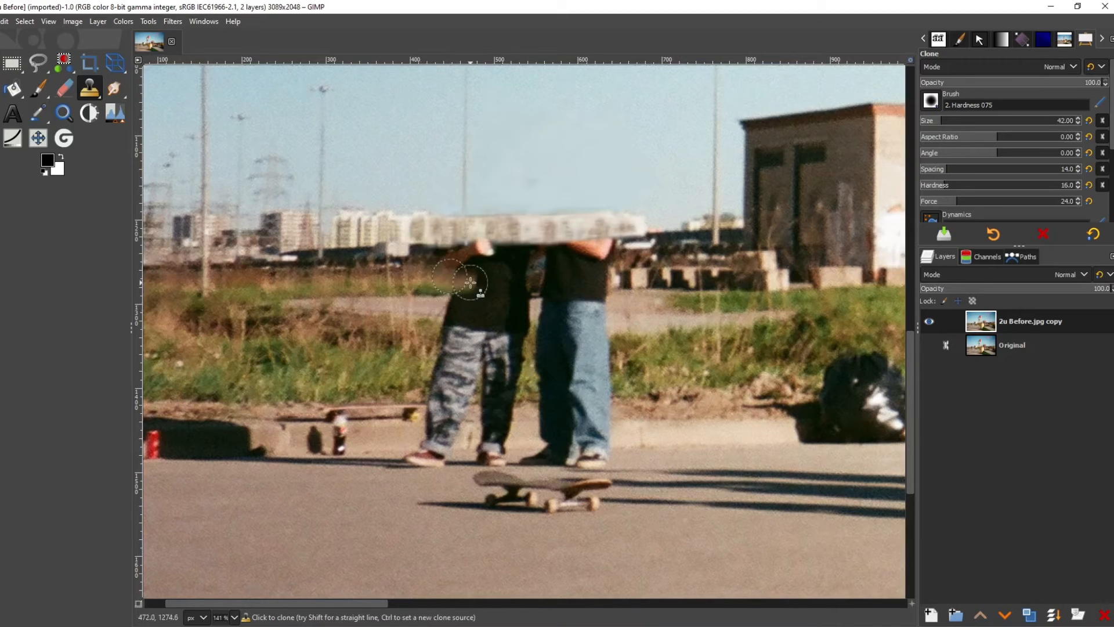
mouse_move(470, 282)
mouse_down()
mouse_move(445, 286)
mouse_move(463, 286)
mouse_move(433, 267)
mouse_move(464, 269)
mouse_move(454, 269)
mouse_up()
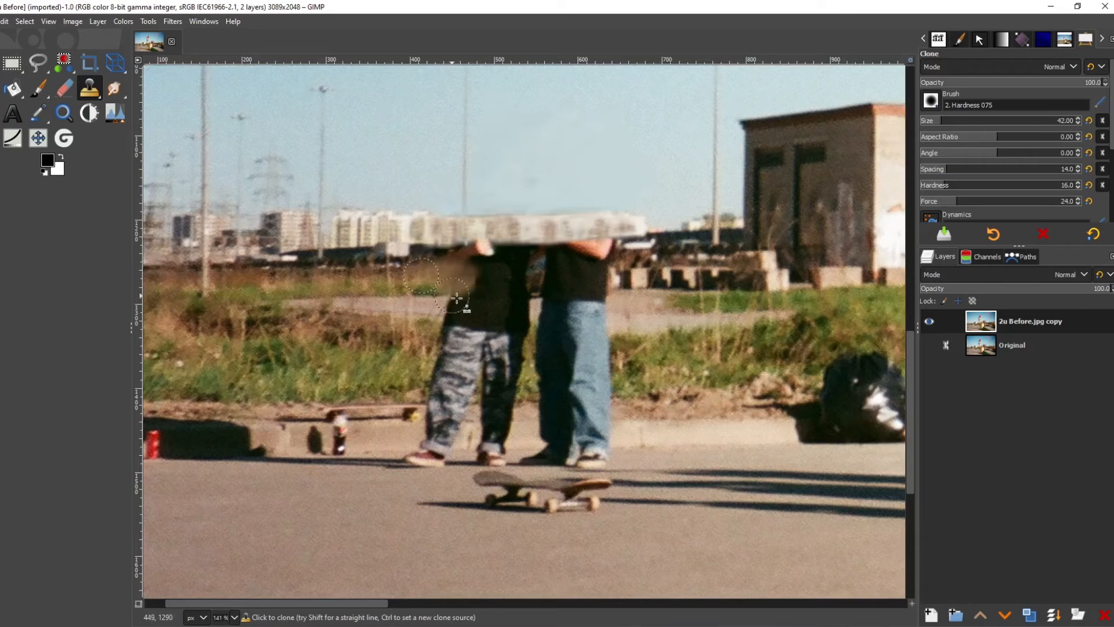
key(braceleft)
key(braceleft)
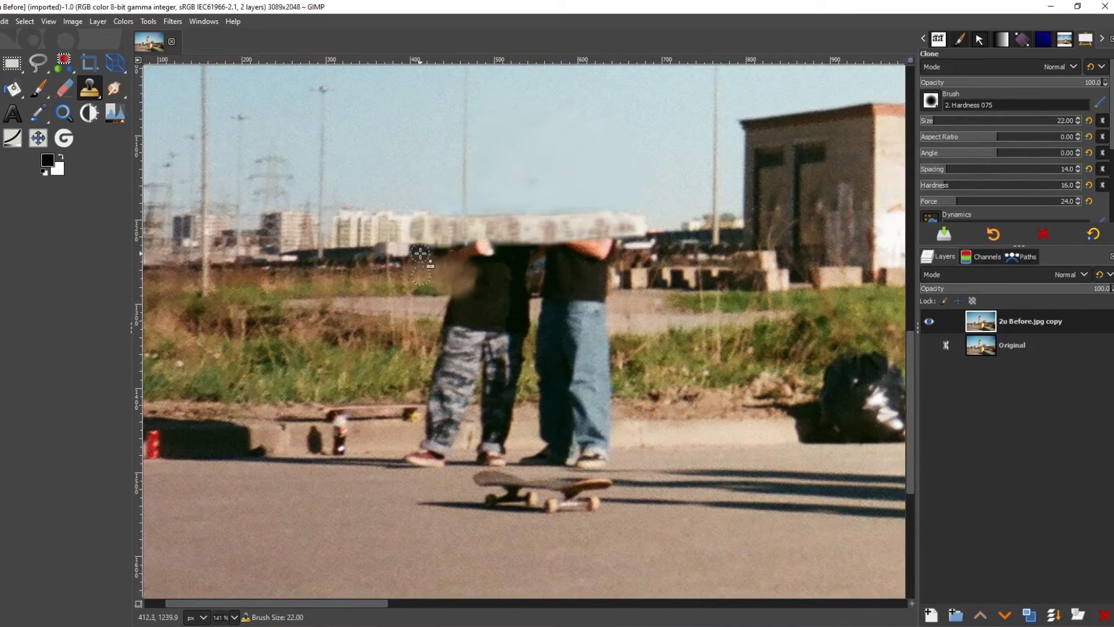
ctrl+click(452, 257)
mouse_move(486, 254)
mouse_down()
mouse_move(434, 254)
mouse_move(480, 244)
mouse_move(483, 257)
mouse_move(539, 255)
mouse_move(517, 253)
mouse_move(535, 267)
mouse_move(534, 249)
mouse_move(465, 248)
mouse_move(537, 261)
mouse_up()
ctrl+click(522, 254)
ctrl+click(535, 254)
mouse_move(470, 251)
mouse_down()
mouse_move(514, 252)
mouse_move(486, 246)
mouse_up()
- Sample the gap between the men and the nearby grass, and clone them over the middle of the capped man's black shirt
ctrl+click(540, 273)
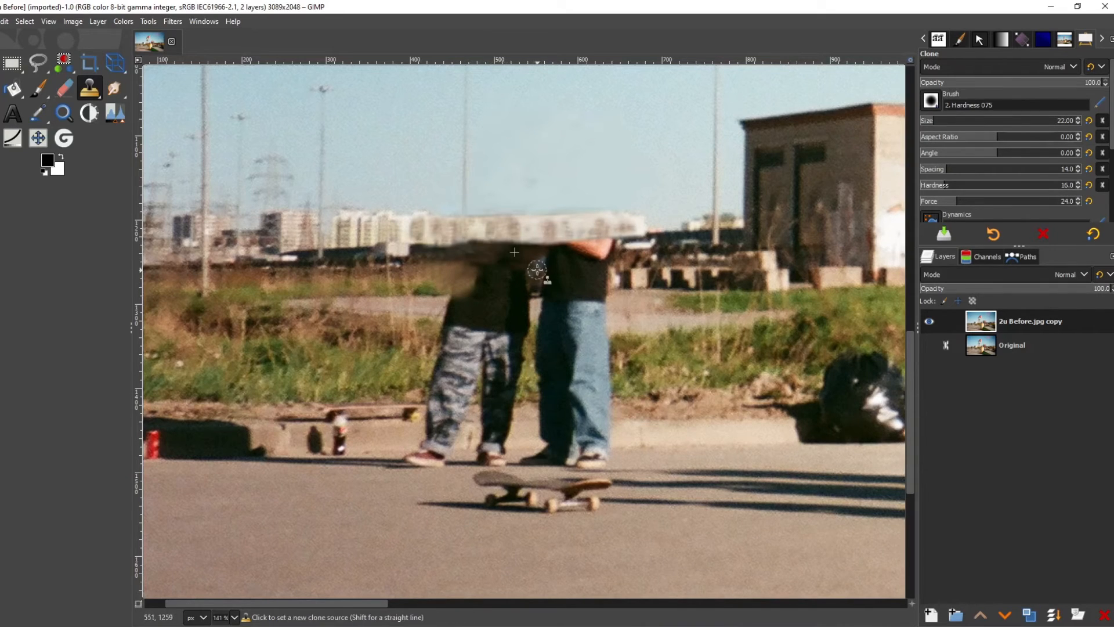
mouse_move(535, 272)
mouse_down()
mouse_move(507, 278)
mouse_move(534, 284)
mouse_move(503, 288)
mouse_move(536, 277)
mouse_move(500, 259)
mouse_move(466, 287)
mouse_move(460, 273)
mouse_move(509, 272)
mouse_move(478, 280)
mouse_up()
ctrl+click(534, 286)
ctrl+click(536, 277)
ctrl+click(509, 275)
ctrl+click(430, 288)
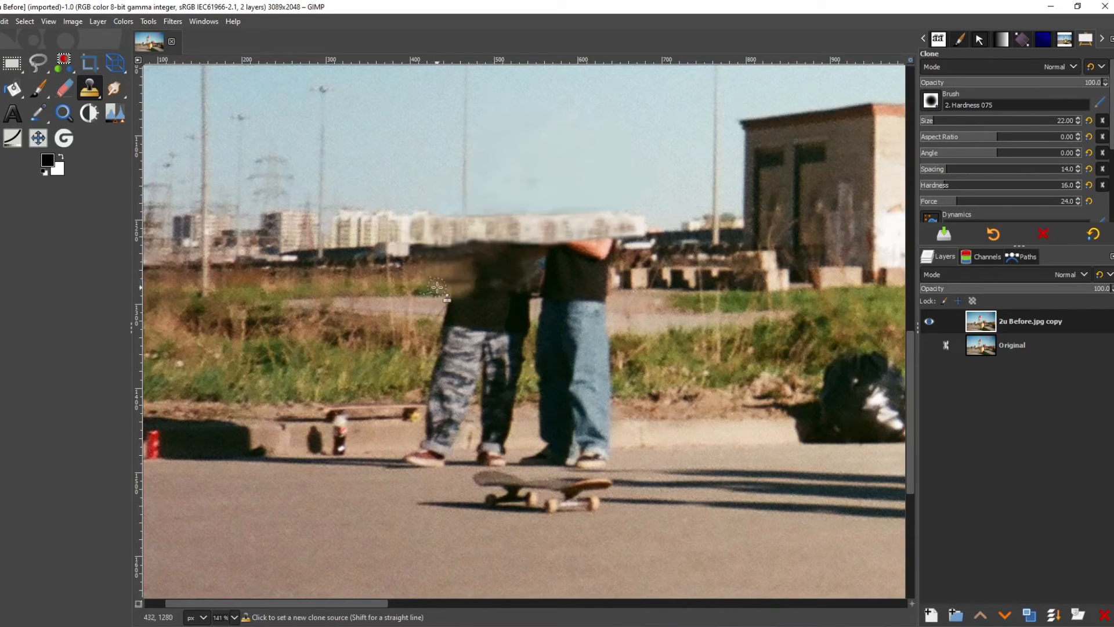
click(480, 284)
- Clone grass from several spots in the adjacent field over the edge and middle of the capped man's shirt
ctrl+click(421, 289)
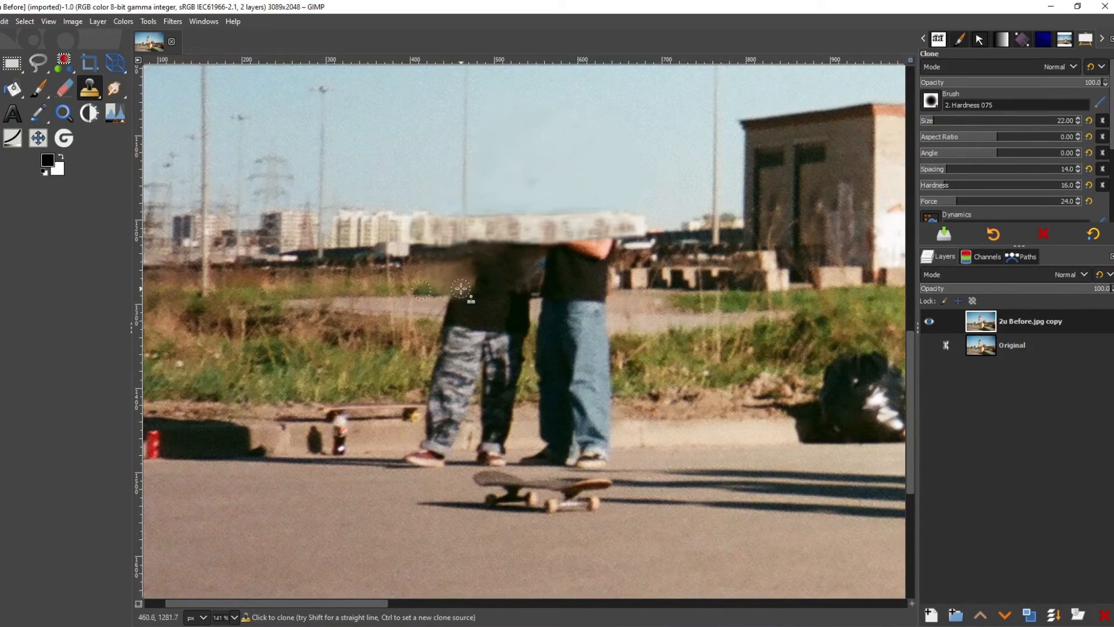
mouse_move(453, 290)
mouse_down()
mouse_move(400, 287)
mouse_move(488, 290)
mouse_up()
ctrl+click(407, 291)
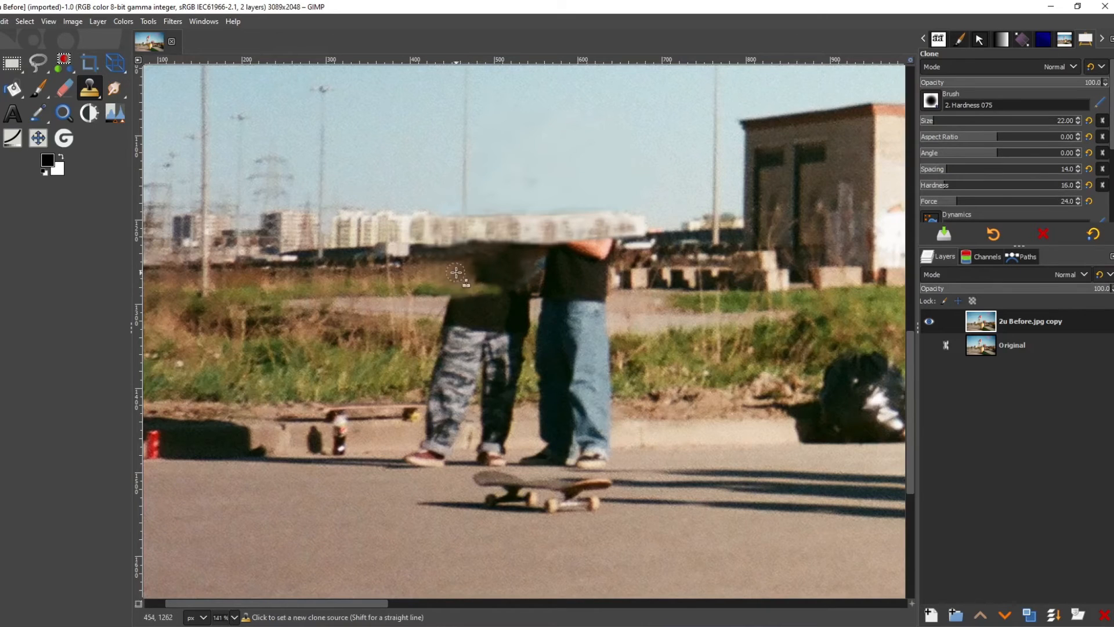
ctrl+click(387, 276)
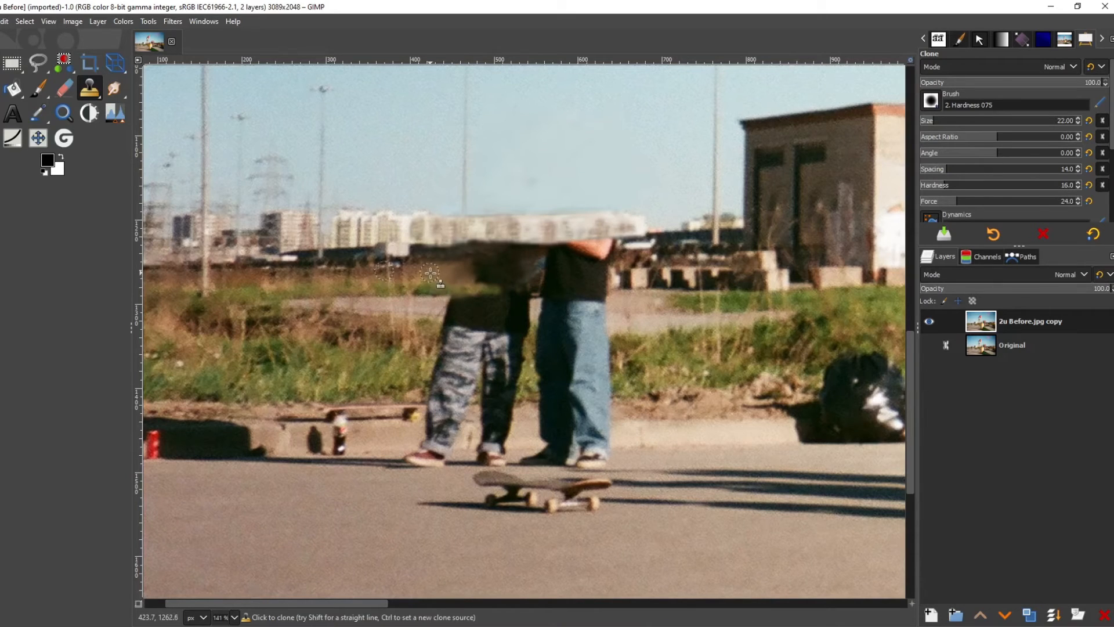
drag(464, 276, 486, 274)
ctrl+click(394, 278)
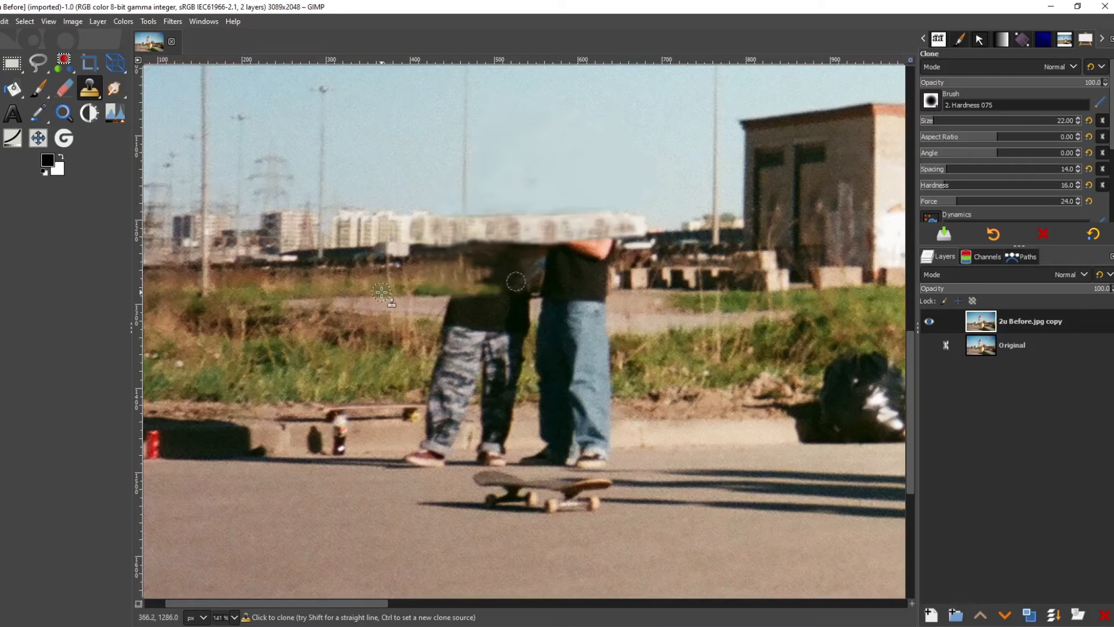
- Enlarge the Clone brush to size 30, sample the dry grass farther along the field, and clone it over the capped man's remaining upper shirt
key(bracketright)
key(bracketright)
key(bracketright)
key(bracketright)
key(bracketright)
key(bracketright)
key(bracketright)
key(bracketright)
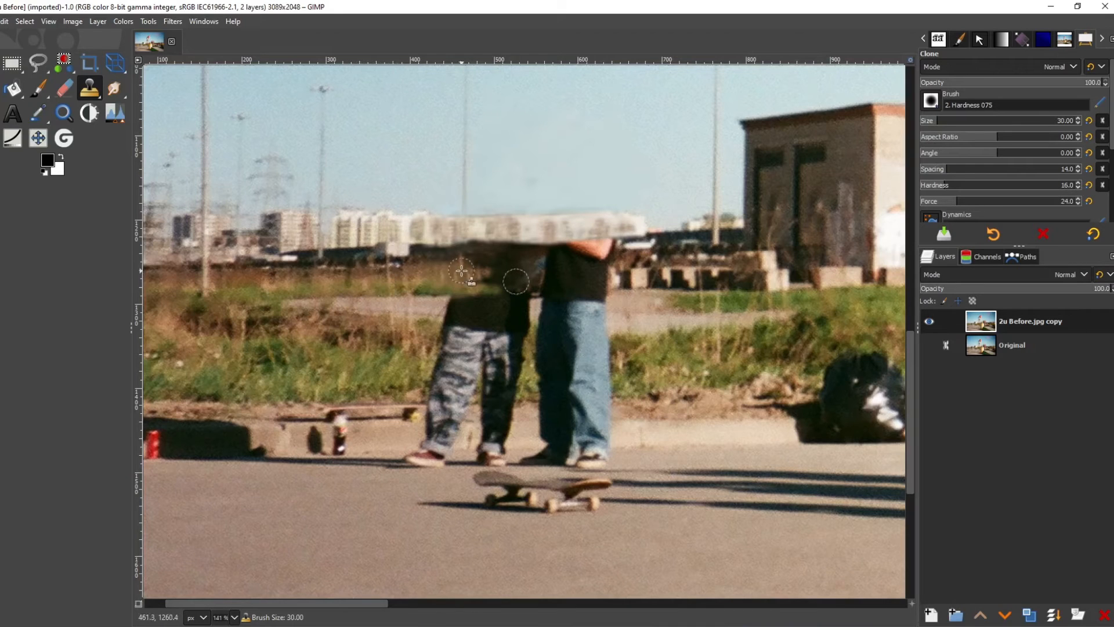
ctrl+click(346, 275)
mouse_move(487, 269)
mouse_down()
mouse_move(469, 279)
mouse_move(514, 273)
mouse_move(470, 287)
mouse_up()
- Reduce the Clone brush to size 19 and clone the green grass edge beside the path across the capped man's waist
key(bracketleft)
key(bracketleft)
key(bracketleft)
key(bracketleft)
key(bracketleft)
key(bracketleft)
key(bracketleft)
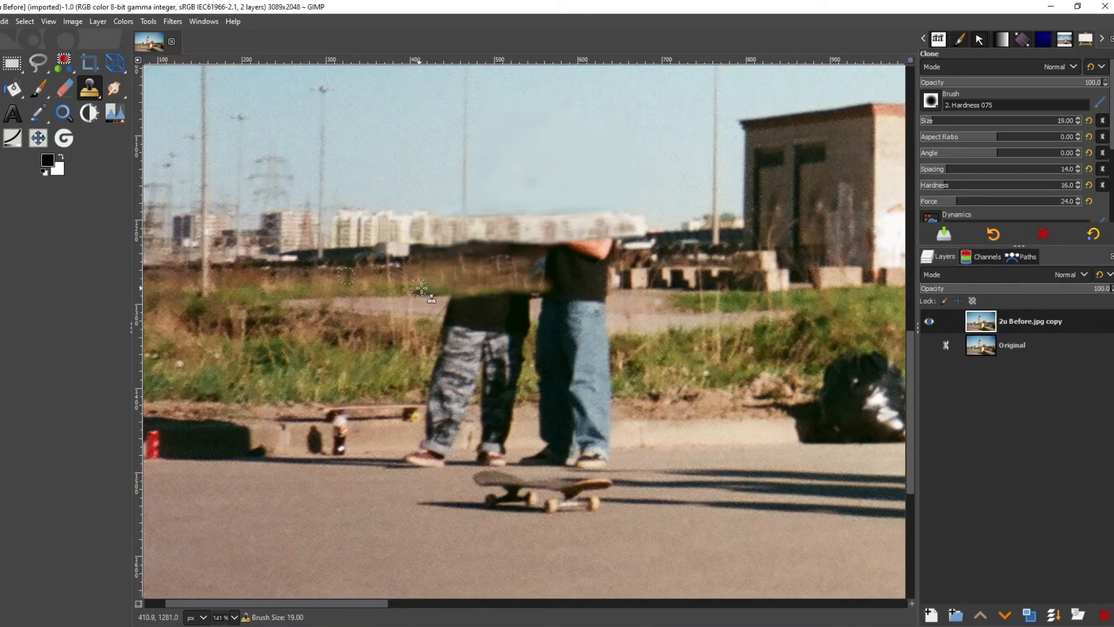
ctrl+click(417, 289)
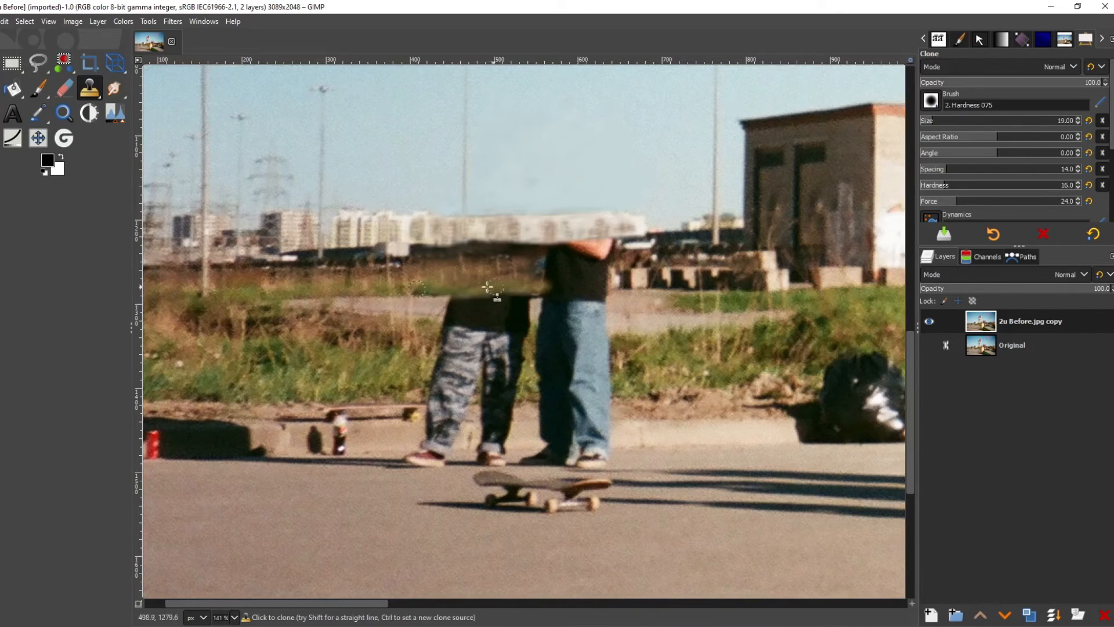
drag(527, 290, 529, 287)
- Enlarge the Clone brush to size 46 and clone the background beside the jeans-wearing man over his black shirt
key(bracketright)
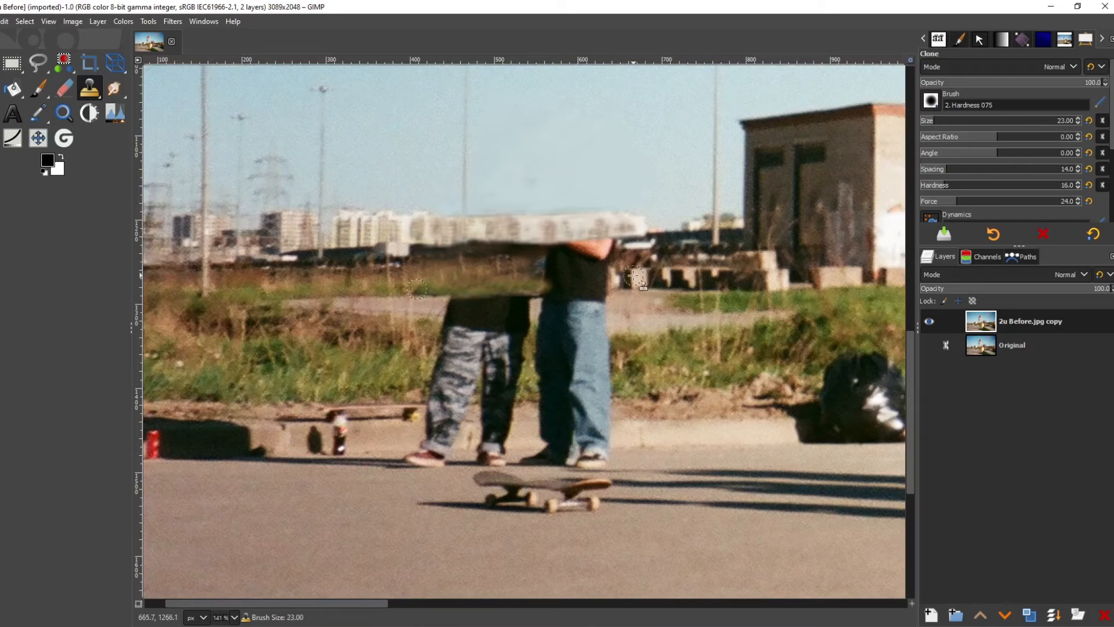
key(bracketright)
key(bracketright)
key(bracketright)
key(bracketright)
key(bracketright)
key(bracketright)
key(bracketright)
key(bracketright)
key(bracketright)
key(bracketright)
key(bracketright)
key(bracketright)
key(bracketright)
key(bracketright)
key(bracketright)
key(bracketright)
key(bracketright)
mouse_move(633, 266)
mouse_down()
mouse_move(633, 290)
mouse_move(570, 265)
mouse_move(564, 276)
mouse_move(616, 277)
mouse_move(624, 262)
mouse_move(603, 256)
mouse_move(564, 271)
mouse_move(731, 259)
mouse_move(609, 273)
mouse_up()
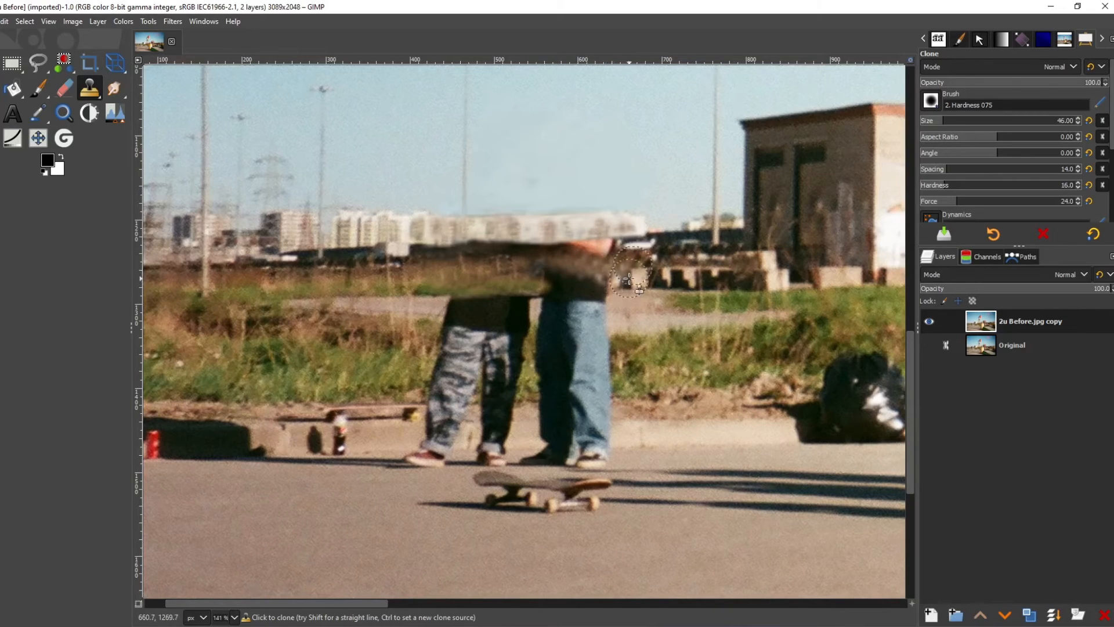
- Reduce the Clone brush to size 26, sample the rubble beside the jeans-wearing man, and clone it over his lower shirt
key(bracketleft)
key(bracketleft)
key(bracketleft)
key(bracketleft)
key(bracketleft)
key(bracketleft)
key(bracketleft)
key(bracketleft)
key(bracketleft)
key(bracketleft)
key(bracketleft)
key(bracketleft)
key(bracketleft)
key(bracketleft)
key(bracketleft)
key(bracketleft)
key(bracketleft)
key(bracketleft)
key(bracketleft)
key(bracketleft)
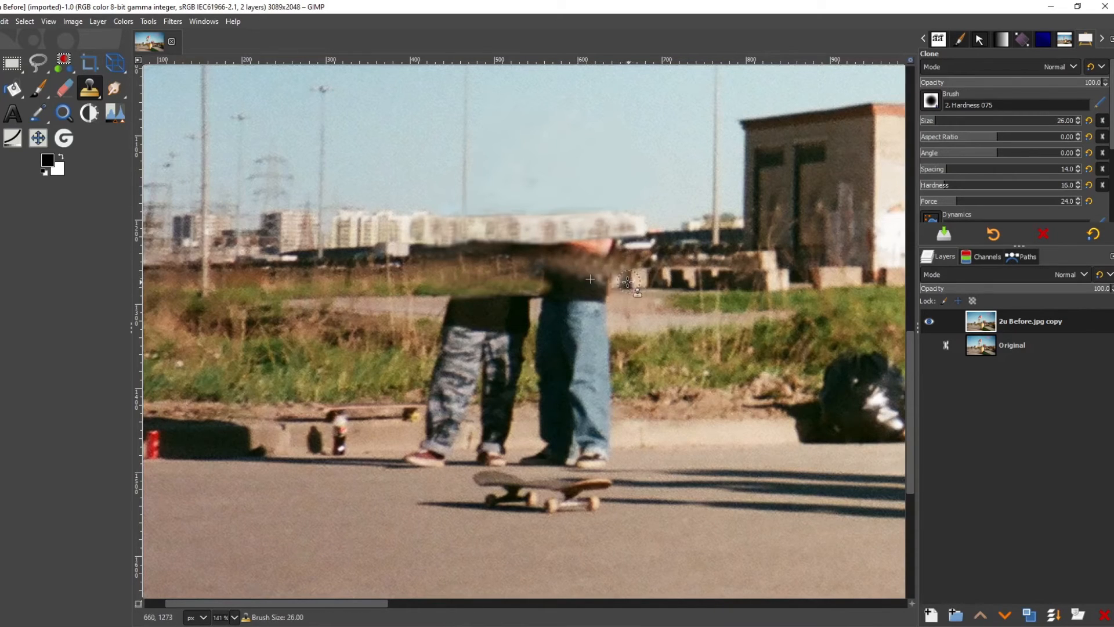
ctrl+click(631, 278)
mouse_move(604, 282)
mouse_down()
mouse_move(536, 285)
mouse_move(572, 246)
mouse_move(603, 244)
mouse_move(574, 251)
mouse_move(613, 248)
mouse_move(588, 281)
mouse_move(571, 282)
mouse_up()
- Resample the concrete blocks and dark ground band to cover the jeans-wearing man's remaining arm and shirt
ctrl+click(676, 278)
ctrl+click(619, 270)
ctrl+click(640, 244)
ctrl+click(683, 246)
ctrl+click(550, 251)
ctrl+click(665, 275)
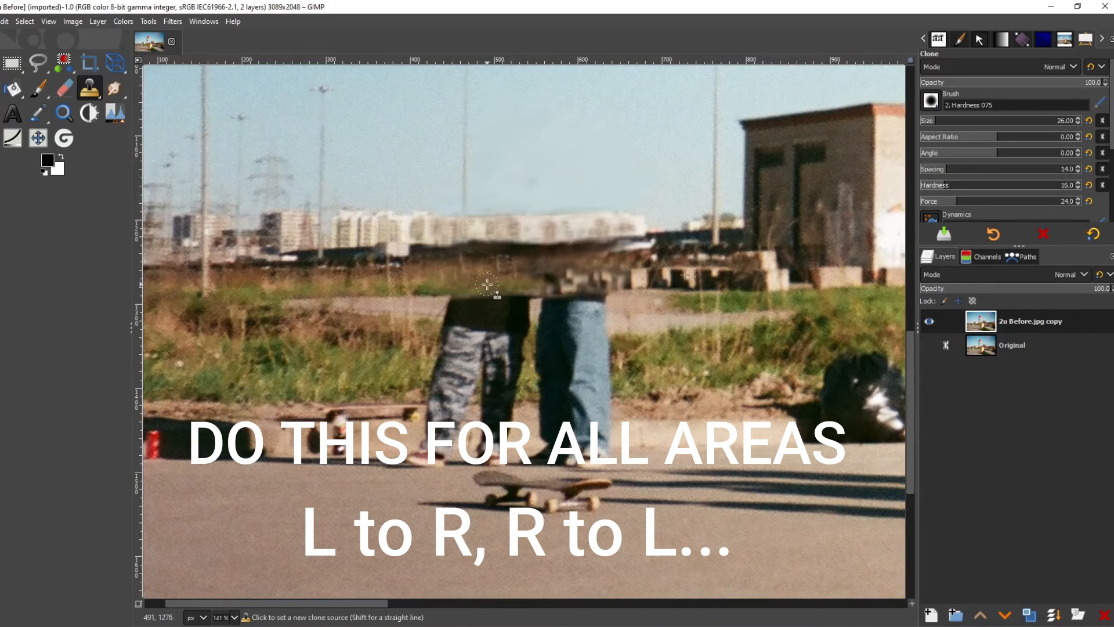
- Resample the grass strip and the dirt path and clone them over the capped man's remaining black shirt at the waist
ctrl+click(421, 278)
click(504, 271)
click(496, 289)
ctrl+click(418, 290)
ctrl+click(429, 304)
mouse_move(446, 305)
mouse_down()
mouse_move(481, 303)
mouse_move(453, 314)
mouse_up()
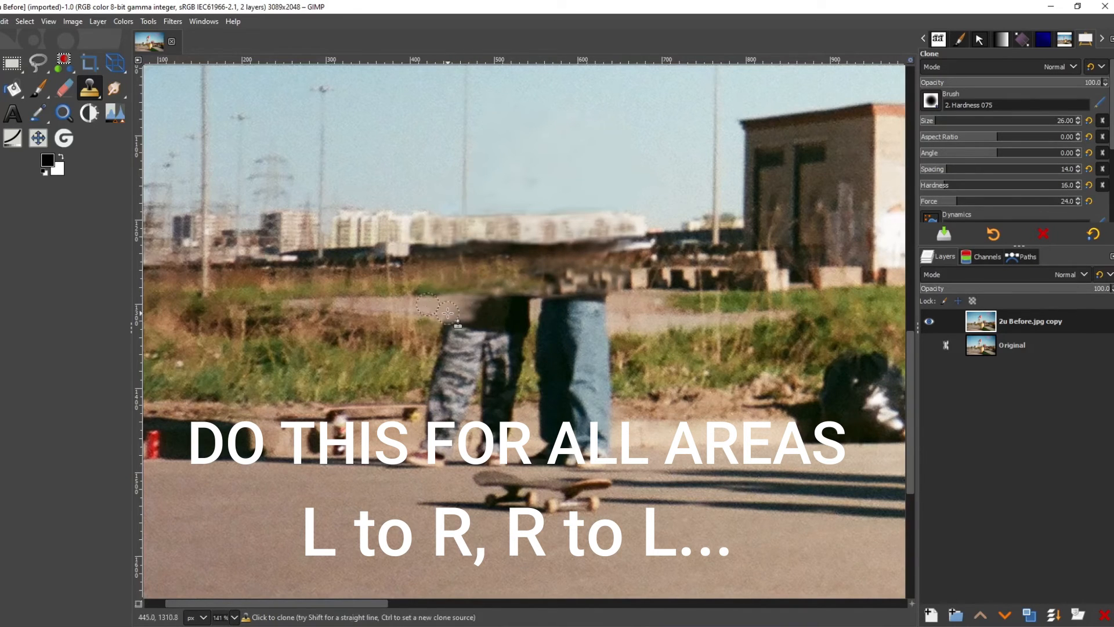
- Set the Clone brush to size 29 and clone the dirt path across the waists of both men
key([)
key([)
key([)
key([)
key([)
key([)
key([)
key([)
key([)
key([)
key([)
key([)
key([)
key([)
key([)
key([)
key([)
key([)
key([)
key([)
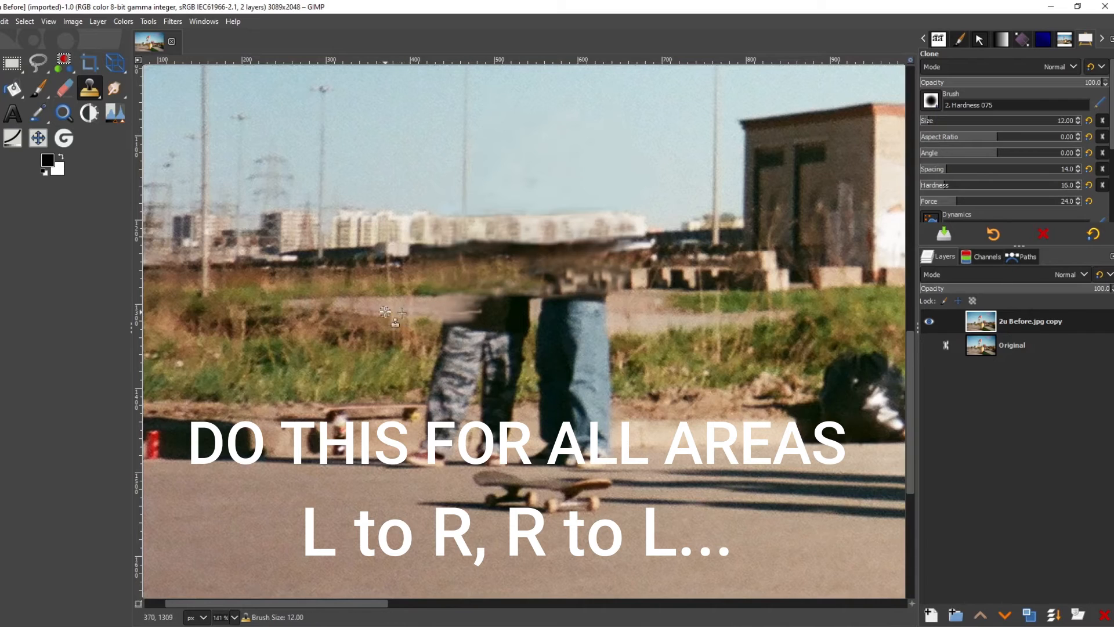
key(])
key(])
key(])
key(])
key(])
key(])
key(])
key(])
key(])
key(])
key(])
key(])
key(])
key(])
key(])
key(])
key(])
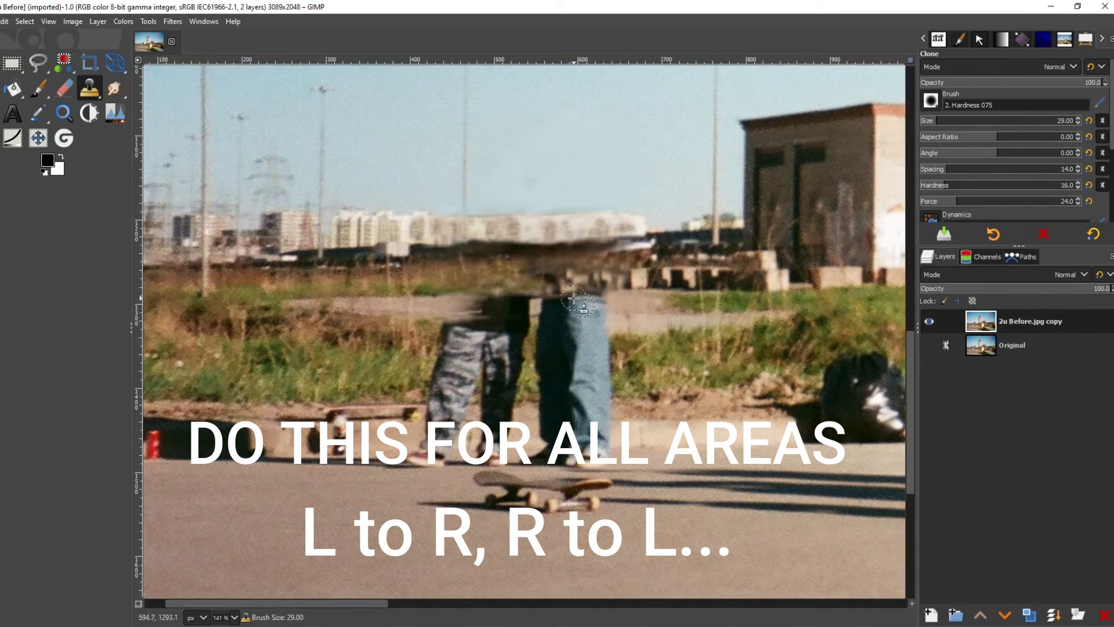
ctrl+click(646, 307)
drag(604, 303, 554, 311)
ctrl+click(419, 308)
mouse_move(441, 307)
mouse_down()
mouse_move(604, 306)
mouse_move(582, 335)
mouse_move(586, 321)
mouse_move(604, 341)
mouse_move(587, 388)
mouse_move(611, 390)
mouse_move(604, 380)
mouse_up()
ctrl+click(428, 307)
- Reduce the Clone brush to size 25, sample the grass around the jeans-wearing man, and clone it between and over the men's upper legs
key([)
key([)
key([)
key([)
ctrl+click(635, 329)
ctrl+click(625, 380)
ctrl+click(665, 359)
ctrl+click(534, 389)
mouse_move(508, 390)
mouse_down()
mouse_move(492, 400)
mouse_move(505, 354)
mouse_move(487, 363)
mouse_up()
- Sample grass on both sides of the men and clone it over the camouflage trousers and the upper jeans
ctrl+click(418, 392)
mouse_move(435, 392)
mouse_down()
mouse_move(456, 383)
mouse_move(426, 351)
mouse_move(419, 373)
mouse_move(437, 336)
mouse_move(397, 328)
mouse_move(527, 326)
mouse_move(453, 335)
mouse_move(470, 358)
mouse_move(429, 358)
mouse_move(497, 354)
mouse_up()
ctrl+click(418, 373)
ctrl+click(397, 328)
ctrl+click(669, 349)
drag(486, 334, 456, 335)
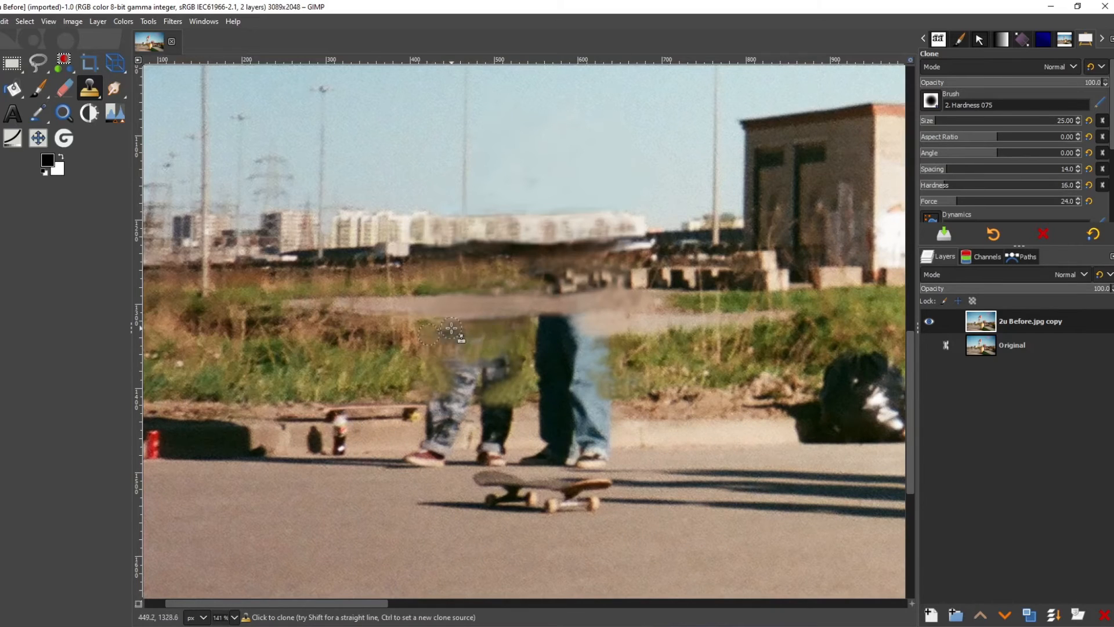
mouse_move(601, 367)
mouse_down()
mouse_move(631, 361)
mouse_move(602, 355)
mouse_move(581, 327)
mouse_move(545, 328)
mouse_up()
- Enlarge the Clone brush and clone the green grass over both men's thighs and knees
key(bracketright)
key(bracketright)
key(bracketright)
key(bracketright)
key(bracketright)
key(bracketright)
key(bracketright)
key(bracketright)
key(bracketright)
key(bracketright)
key(bracketright)
key(bracketright)
key(bracketright)
mouse_move(441, 366)
mouse_down()
mouse_move(464, 385)
mouse_move(426, 365)
mouse_move(511, 368)
mouse_up()
ctrl+click(713, 352)
drag(606, 362, 583, 377)
mouse_move(589, 417)
mouse_down()
mouse_move(607, 383)
mouse_move(562, 358)
mouse_move(571, 374)
mouse_move(557, 392)
mouse_up()
ctrl+click(625, 347)
- Reduce the Clone brush to size 22 and clone the dirt path over the blurred gap above the grass
key(bracketleft)
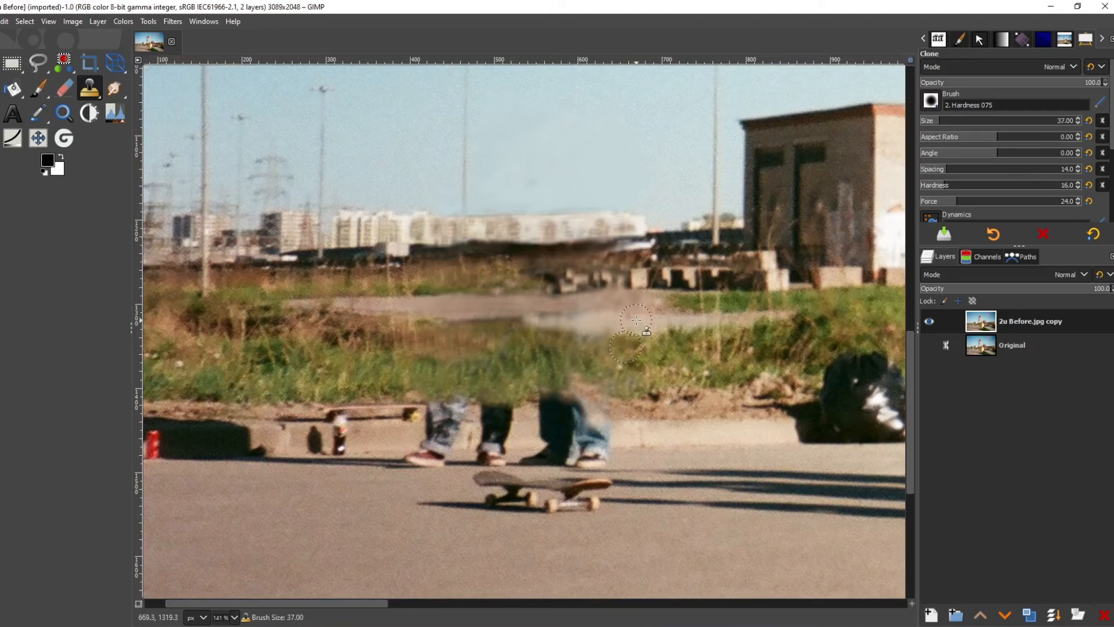
drag(558, 319, 593, 320)
ctrl+click(575, 303)
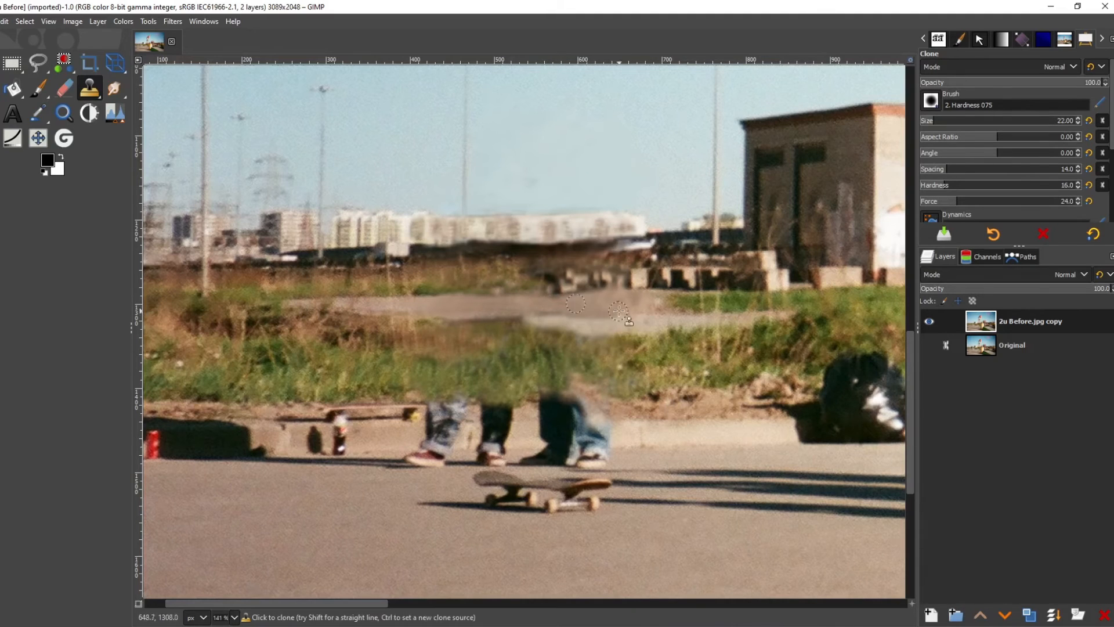
- Enlarge the Clone brush to size 34 and sample the green grass well away from the men's legs
key(bracketright)
key(bracketright)
key(bracketright)
key(bracketright)
key(bracketright)
key(bracketright)
key(bracketright)
key(bracketright)
key(bracketright)
key(bracketright)
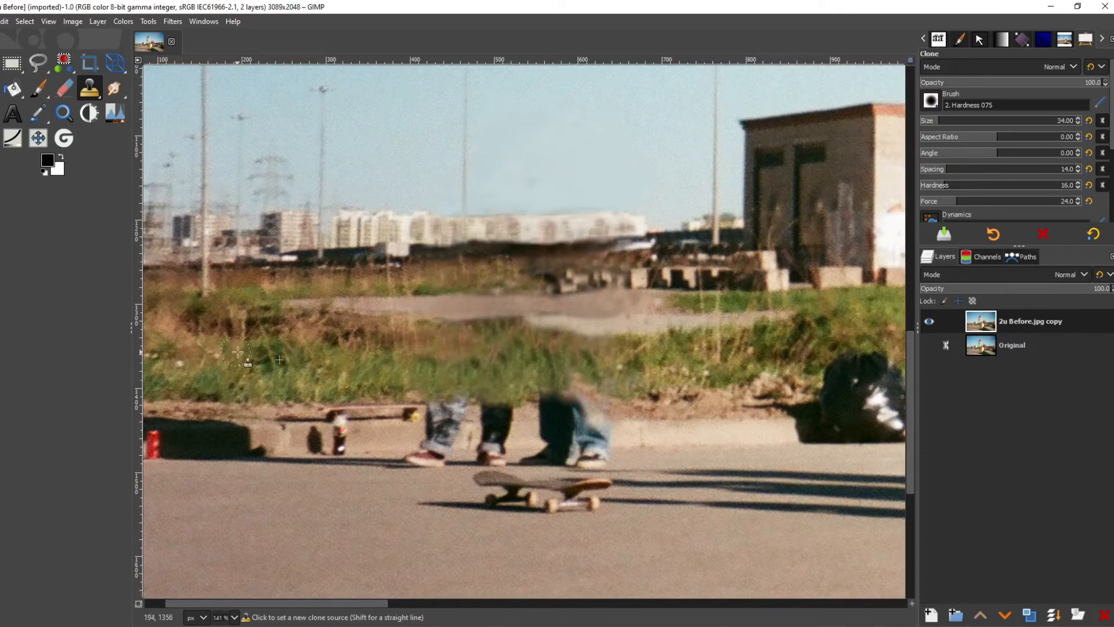
ctrl+click(273, 361)
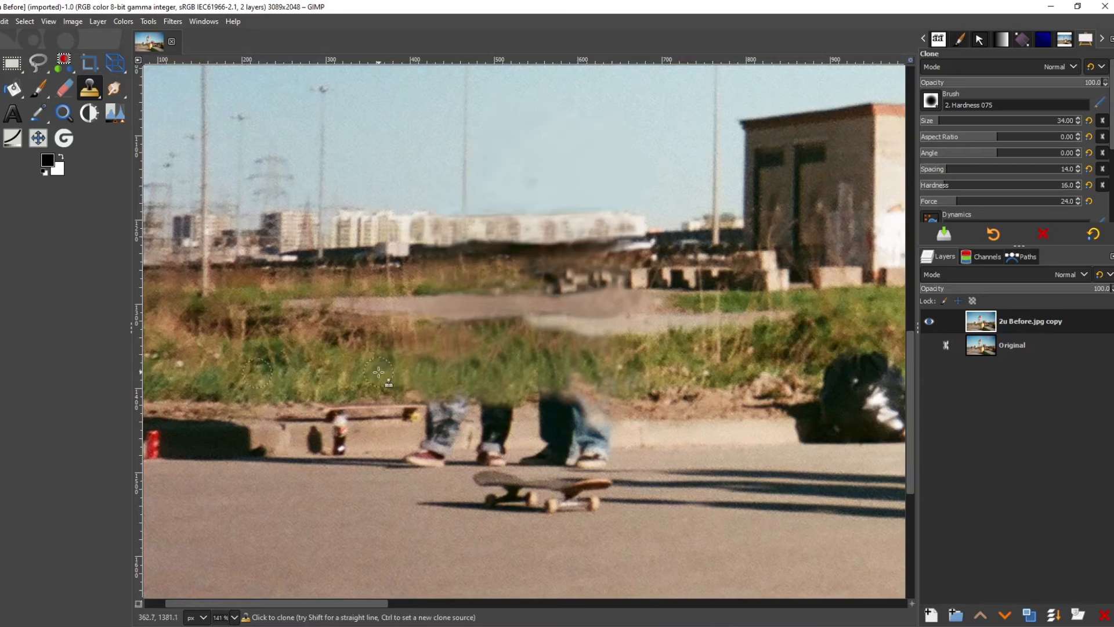
- With the Paintbrush at size 29, dab sampled dark grass green over the blurred grass below the path, and pick the path's tan colour
key(p)
key(bracketleft)
key(bracketleft)
key(bracketleft)
key(bracketleft)
key(bracketleft)
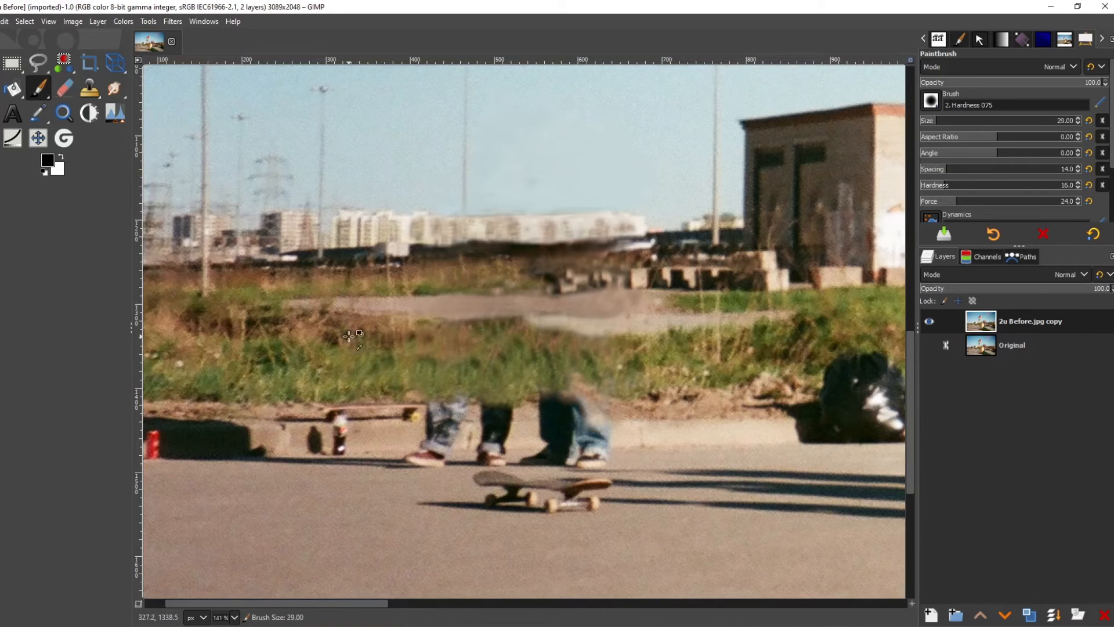
ctrl+click(352, 340)
click(420, 341)
click(496, 333)
scroll(965, 186, down, 1)
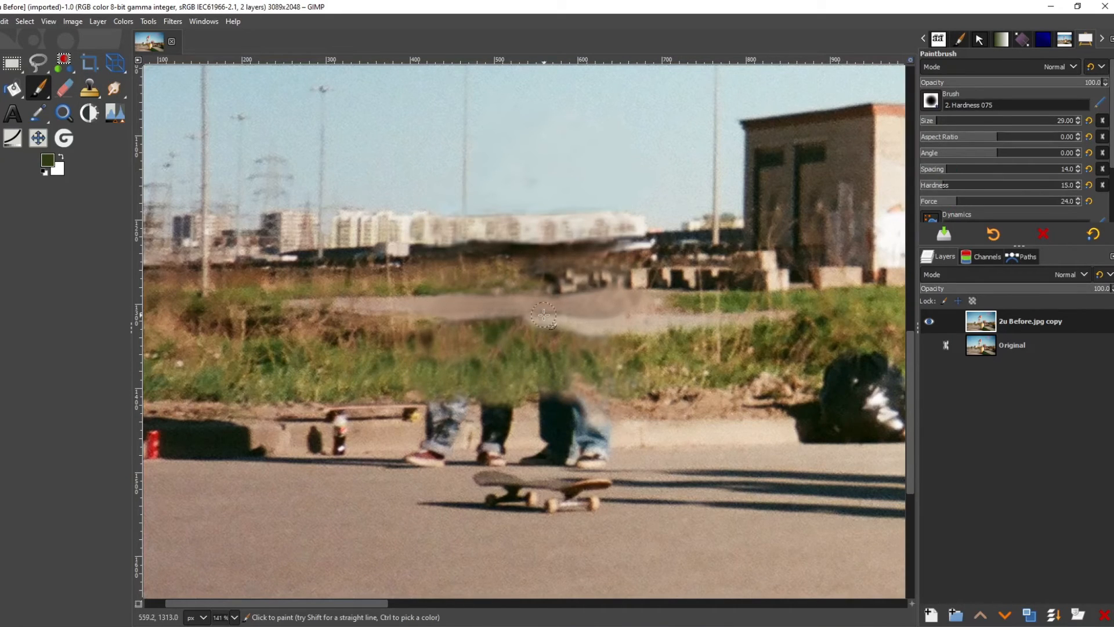
ctrl+click(382, 303)
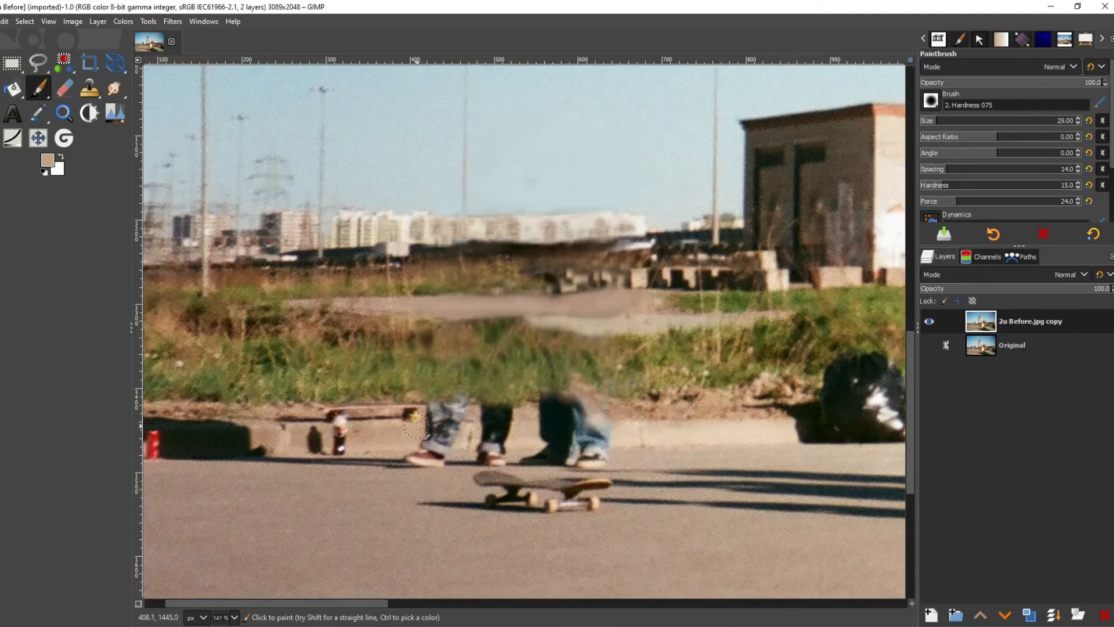
- Pick the curb and dirt colours beside the jeans-wearing man and paint them over his lower legs
ctrl+click(658, 433)
mouse_move(637, 432)
mouse_down()
mouse_move(562, 430)
mouse_move(626, 439)
mouse_move(543, 441)
mouse_move(560, 411)
mouse_move(589, 411)
mouse_move(549, 398)
mouse_move(493, 413)
mouse_move(606, 432)
mouse_up()
ctrl+click(651, 435)
ctrl+click(643, 410)
ctrl+click(642, 409)
- Pick the painted curb colour between the men and paint over the capped man's leg nearest the jeans-wearing man
ctrl+click(545, 410)
ctrl+click(547, 428)
mouse_move(518, 435)
mouse_down()
mouse_move(489, 431)
mouse_move(503, 445)
mouse_move(493, 446)
mouse_up()
ctrl+click(479, 439)
- Reduce the Paintbrush to size 22, pick the sandy dirt colour, and paint over the top of the remaining camouflage trouser leg
key(bracketleft)
key(bracketleft)
key(bracketleft)
key(bracketleft)
key(bracketleft)
key(bracketleft)
key(bracketleft)
key(bracketleft)
key(bracketleft)
key(bracketleft)
key(bracketleft)
ctrl+click(630, 411)
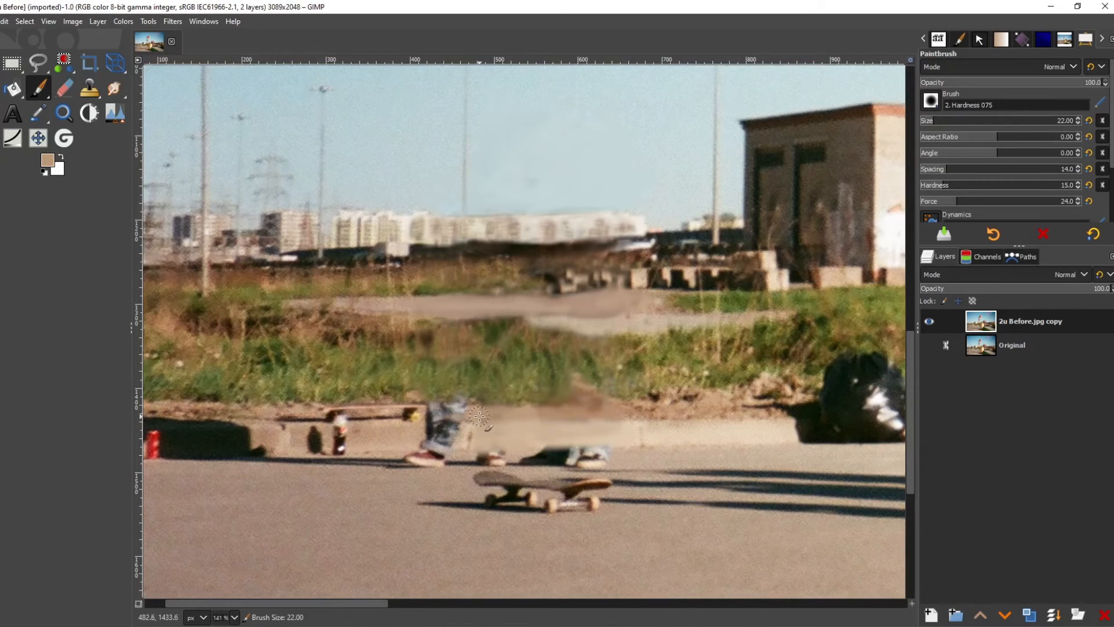
mouse_move(472, 409)
mouse_down()
mouse_move(413, 412)
mouse_move(493, 412)
mouse_move(461, 399)
mouse_up()
ctrl+click(428, 394)
- Enlarge the Paintbrush to size 28, pick the curb colour, and paint over the lower part of the camouflage trouser leg
key(bracketright)
key(bracketright)
key(bracketright)
key(bracketright)
key(bracketright)
key(bracketright)
key(bracketright)
key(bracketright)
key(bracketright)
key(bracketright)
ctrl+click(381, 439)
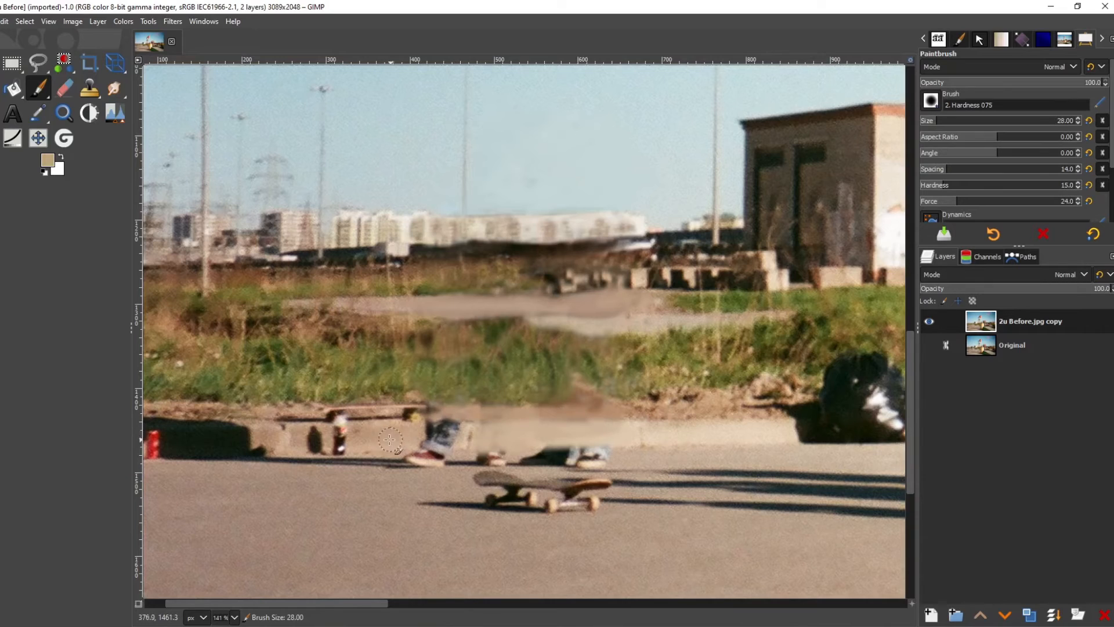
mouse_move(407, 443)
mouse_down()
mouse_move(492, 442)
mouse_move(427, 439)
mouse_up()
- Reduce the Paintbrush to size 11 and paint the curb colour over the jeans cuff and most of the shoe beside the bottle
key(bracketleft)
key(bracketleft)
key(bracketleft)
key(bracketleft)
key(bracketleft)
key(bracketleft)
key(bracketleft)
key(bracketleft)
key(bracketleft)
key(bracketleft)
key(bracketleft)
key(bracketleft)
key(bracketleft)
key(bracketleft)
key(bracketleft)
key(bracketleft)
key(bracketleft)
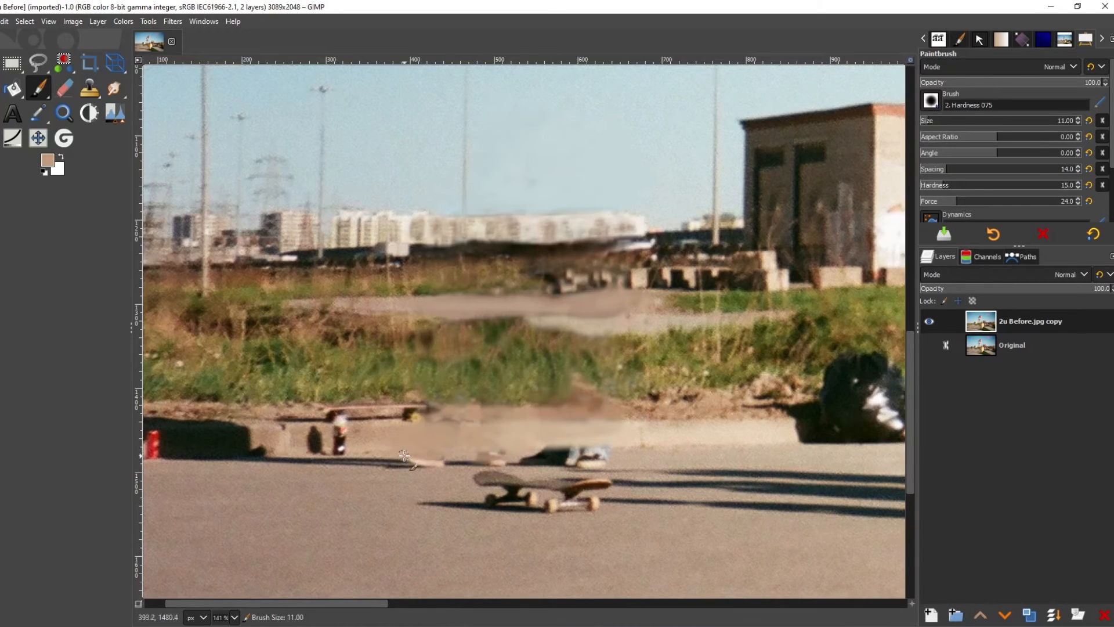
- Enlarge the Paintbrush to size 27, pick the curb and asphalt colours, and paint over the remaining shoes and jeans cuff along the curb's base
key(bracketright)
key(bracketright)
key(bracketright)
key(bracketright)
key(bracketright)
key(bracketright)
key(bracketright)
key(bracketright)
key(bracketright)
key(bracketright)
key(bracketright)
key(bracketright)
key(bracketright)
key(bracketright)
key(bracketright)
key(bracketright)
ctrl+click(670, 451)
drag(603, 460, 484, 459)
drag(361, 434, 392, 432)
ctrl+click(729, 433)
ctrl+click(674, 494)
drag(604, 447, 438, 443)
- Pick the asphalt colour, enlarge the Paintbrush to size 34, and paint over the skateboard and its shadow on the road
ctrl+click(406, 485)
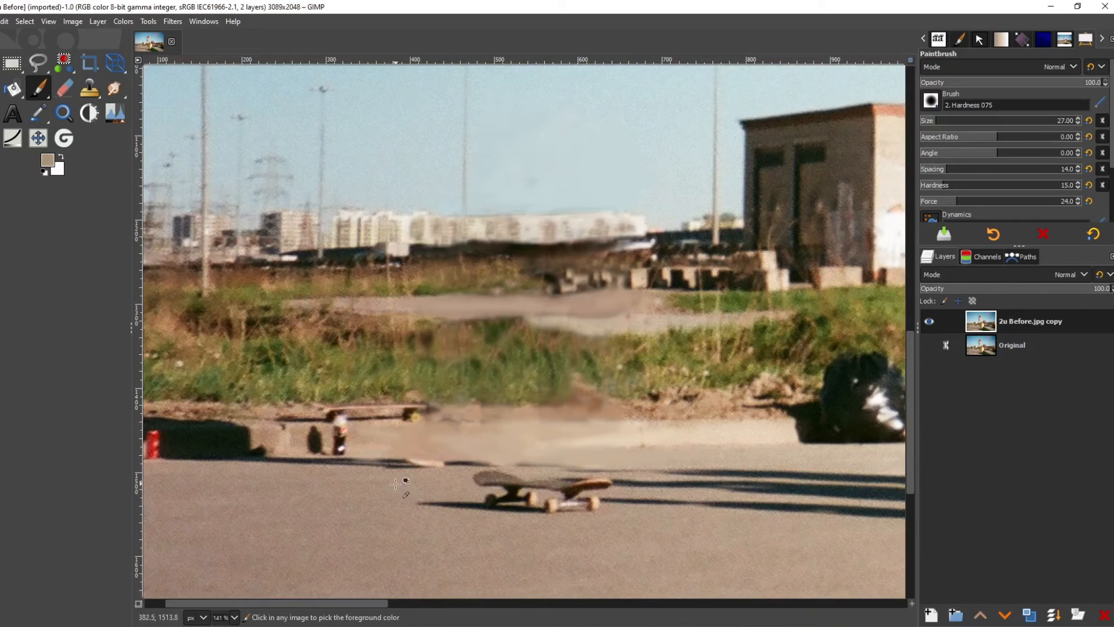
drag(419, 503, 506, 504)
key(bracketright)
ctrl+click(603, 556)
mouse_move(624, 509)
mouse_down()
mouse_move(458, 506)
mouse_move(487, 482)
mouse_move(571, 497)
mouse_up()
key(bracketright)
key(bracketright)
key(bracketright)
key(bracketright)
key(bracketright)
key(bracketright)
drag(461, 479, 639, 484)
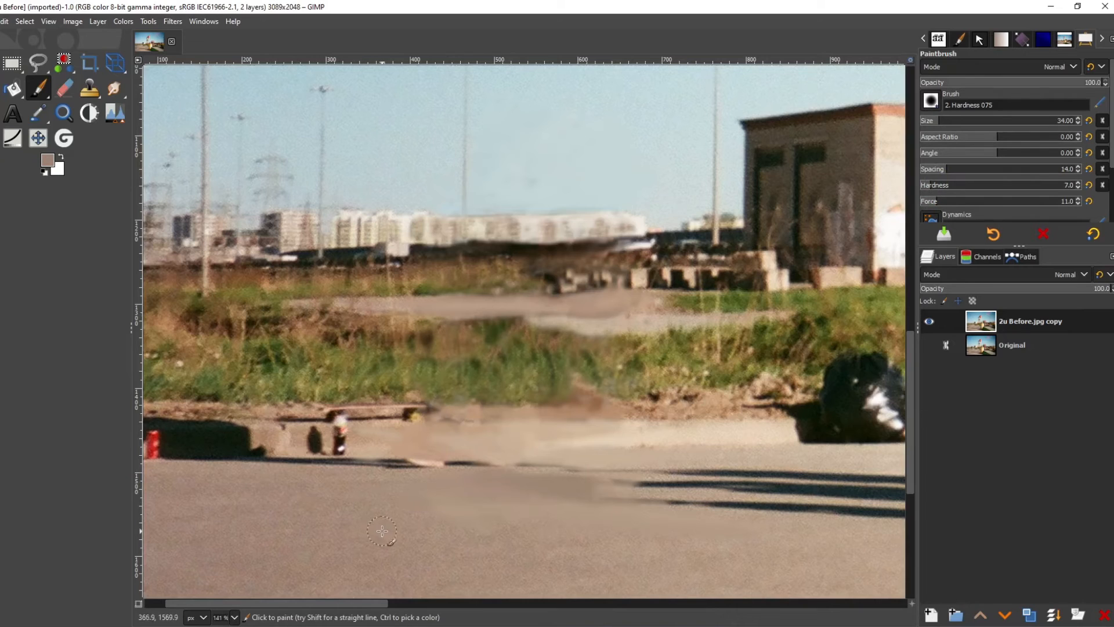
- Enlarge the Paintbrush to size 39 and blend the painted asphalt patch into the surrounding road
key(bracketright)
key(bracketright)
key(bracketright)
key(bracketright)
key(bracketright)
drag(551, 508, 492, 510)
ctrl+click(431, 515)
- Pick the grass colour, reduce the brush to size 34, and clone clean grass from both sides over the blurred middle of the grass strip
ctrl+click(634, 355)
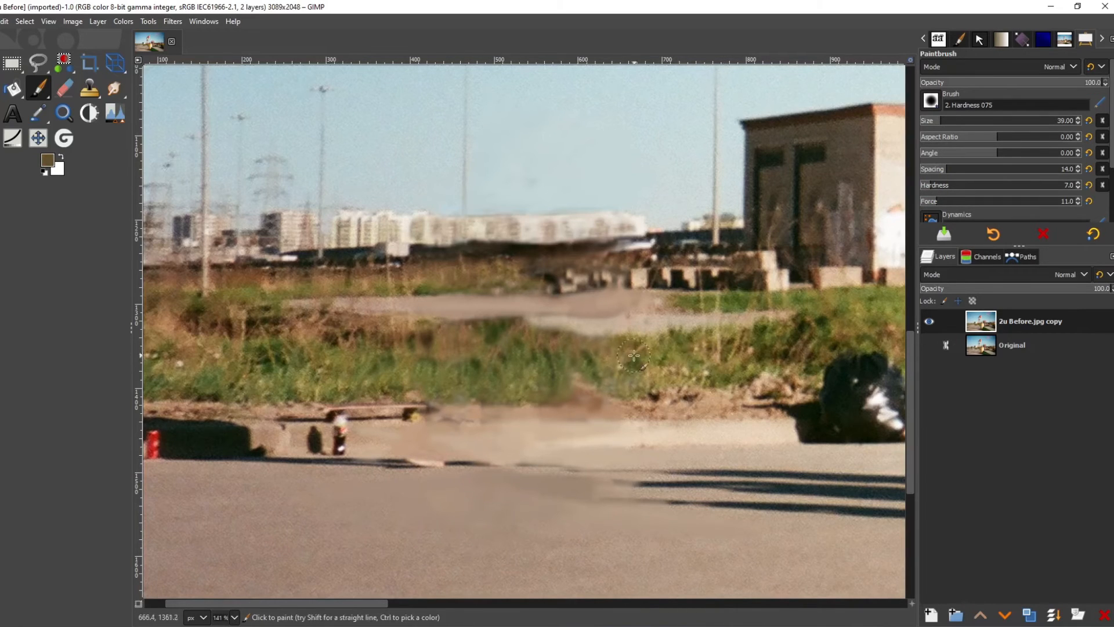
ctrl+click(656, 355)
key(bracketleft)
key(bracketleft)
key(c)
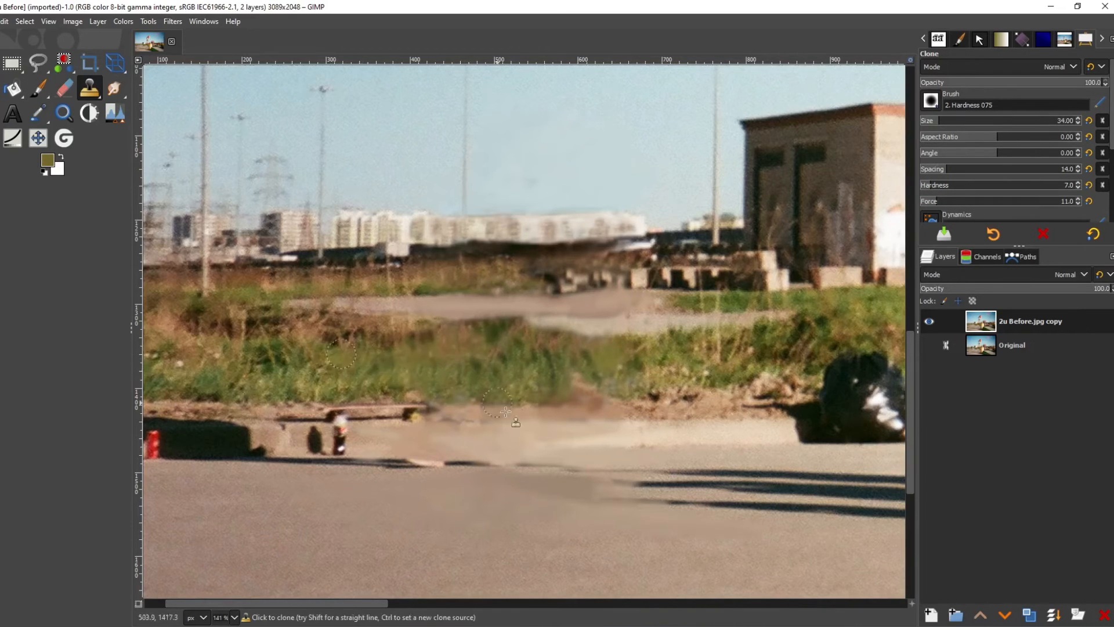
ctrl+click(824, 537)
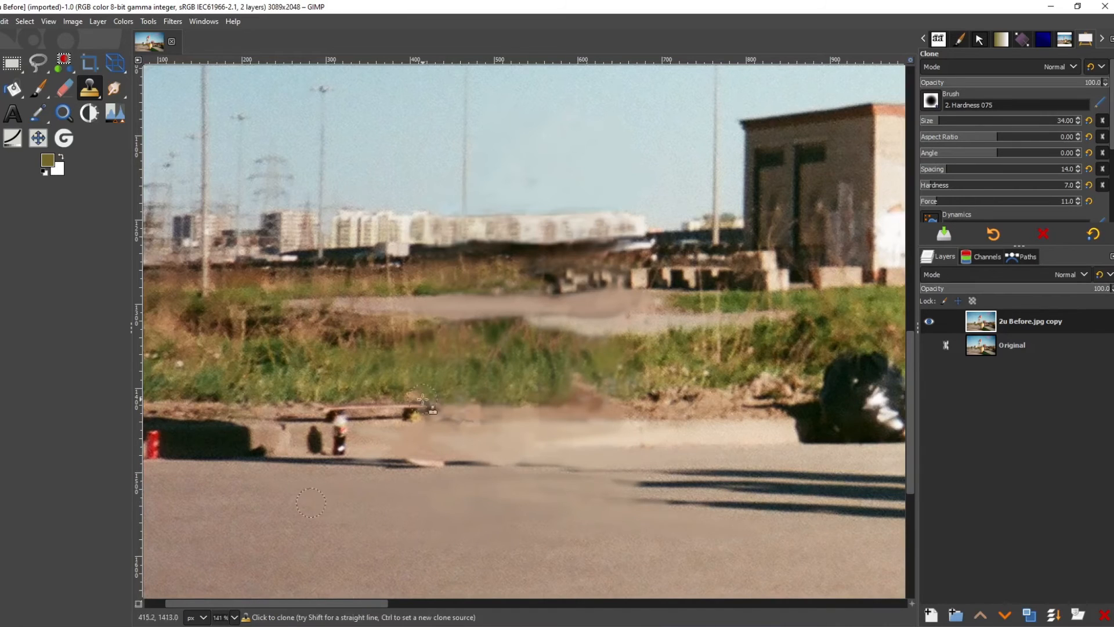
ctrl+click(710, 342)
mouse_move(574, 356)
mouse_down()
mouse_move(545, 355)
mouse_move(551, 343)
mouse_up()
ctrl+click(314, 380)
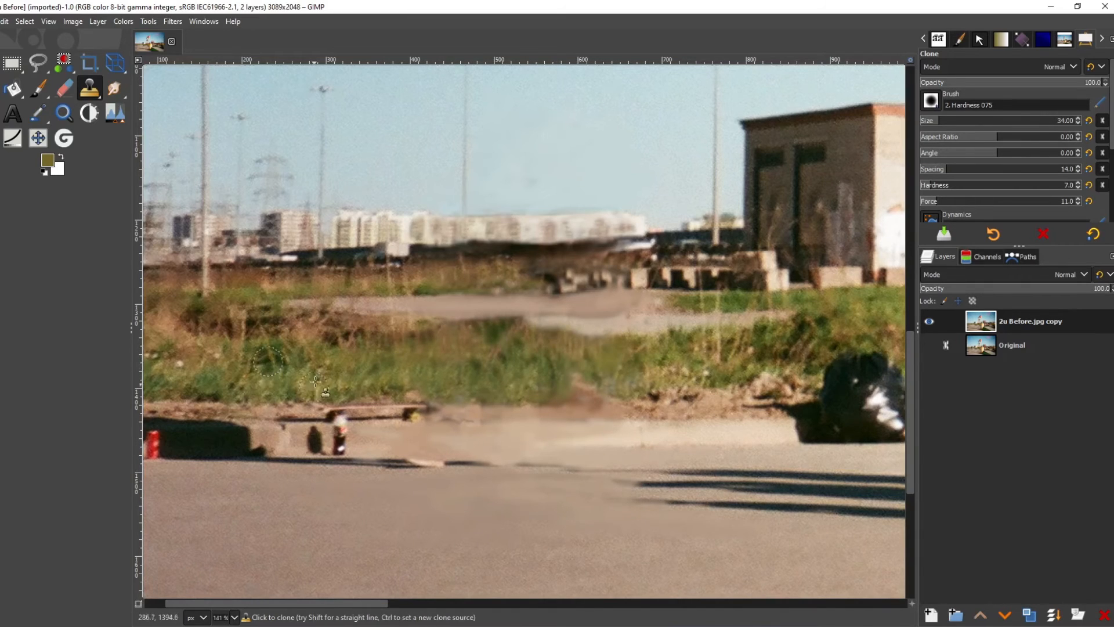
mouse_move(427, 377)
mouse_down()
mouse_move(401, 354)
mouse_move(386, 357)
mouse_up()
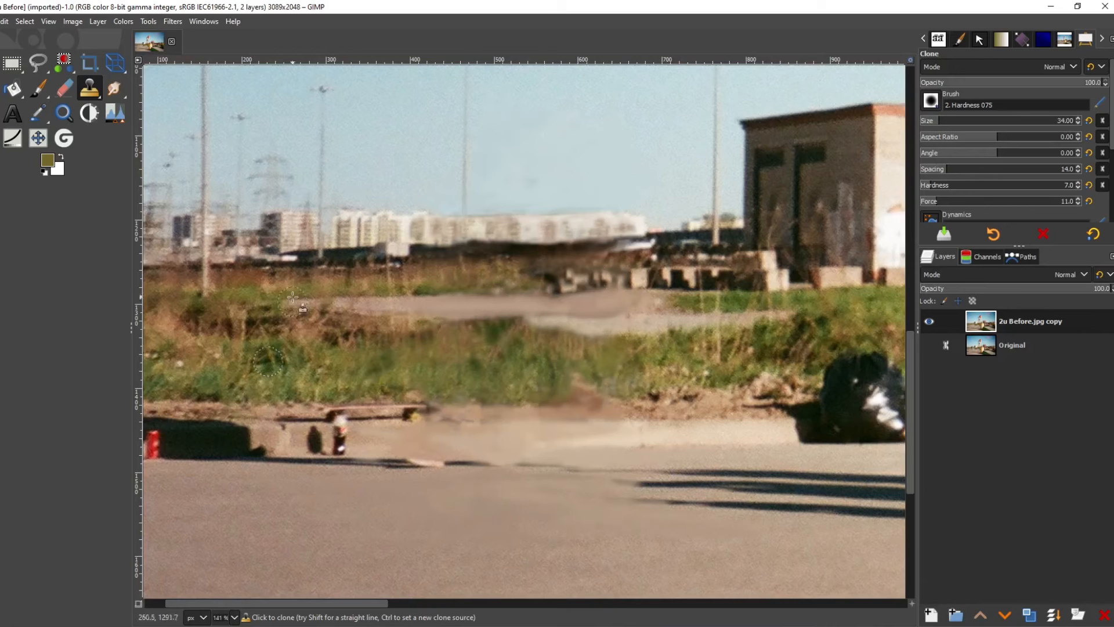